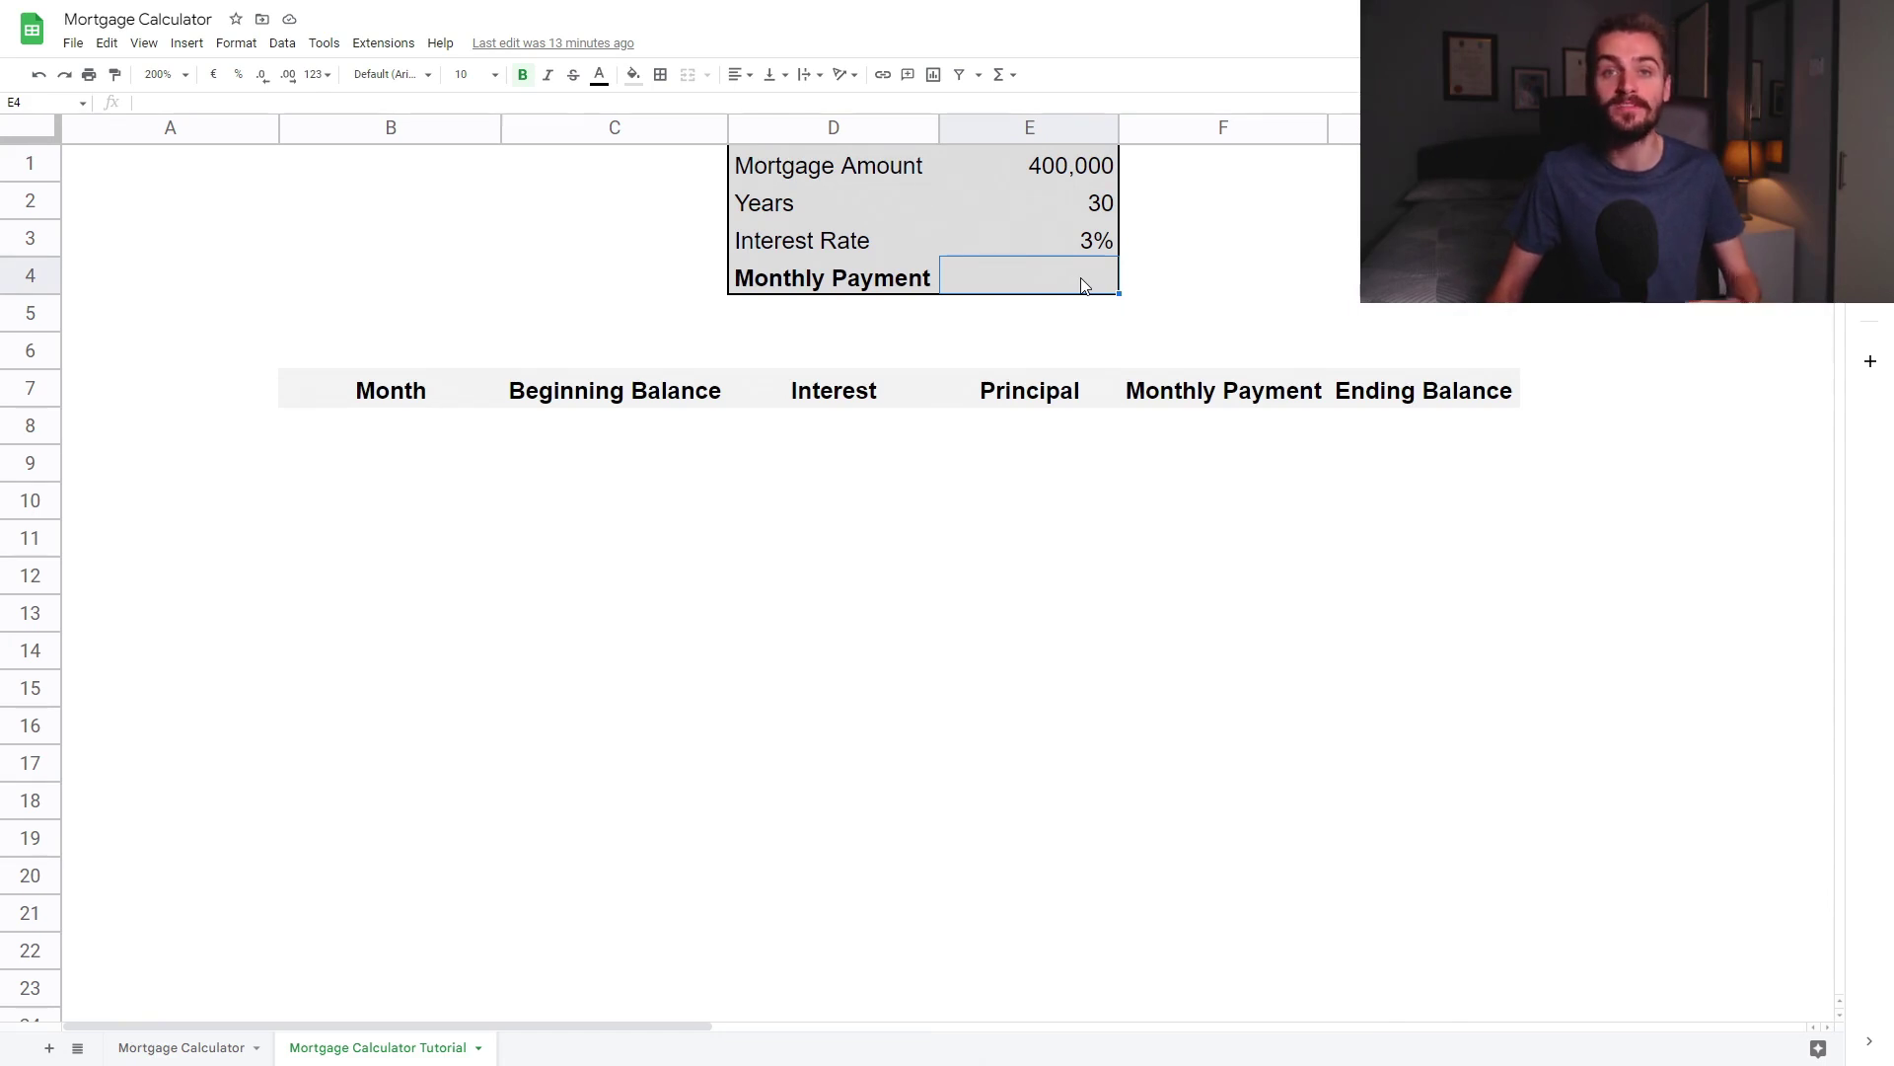
- Calculate the monthly payment in E4 with the formula =PMT(E3/12,E2*12,-E1,0)
text(=pmt)
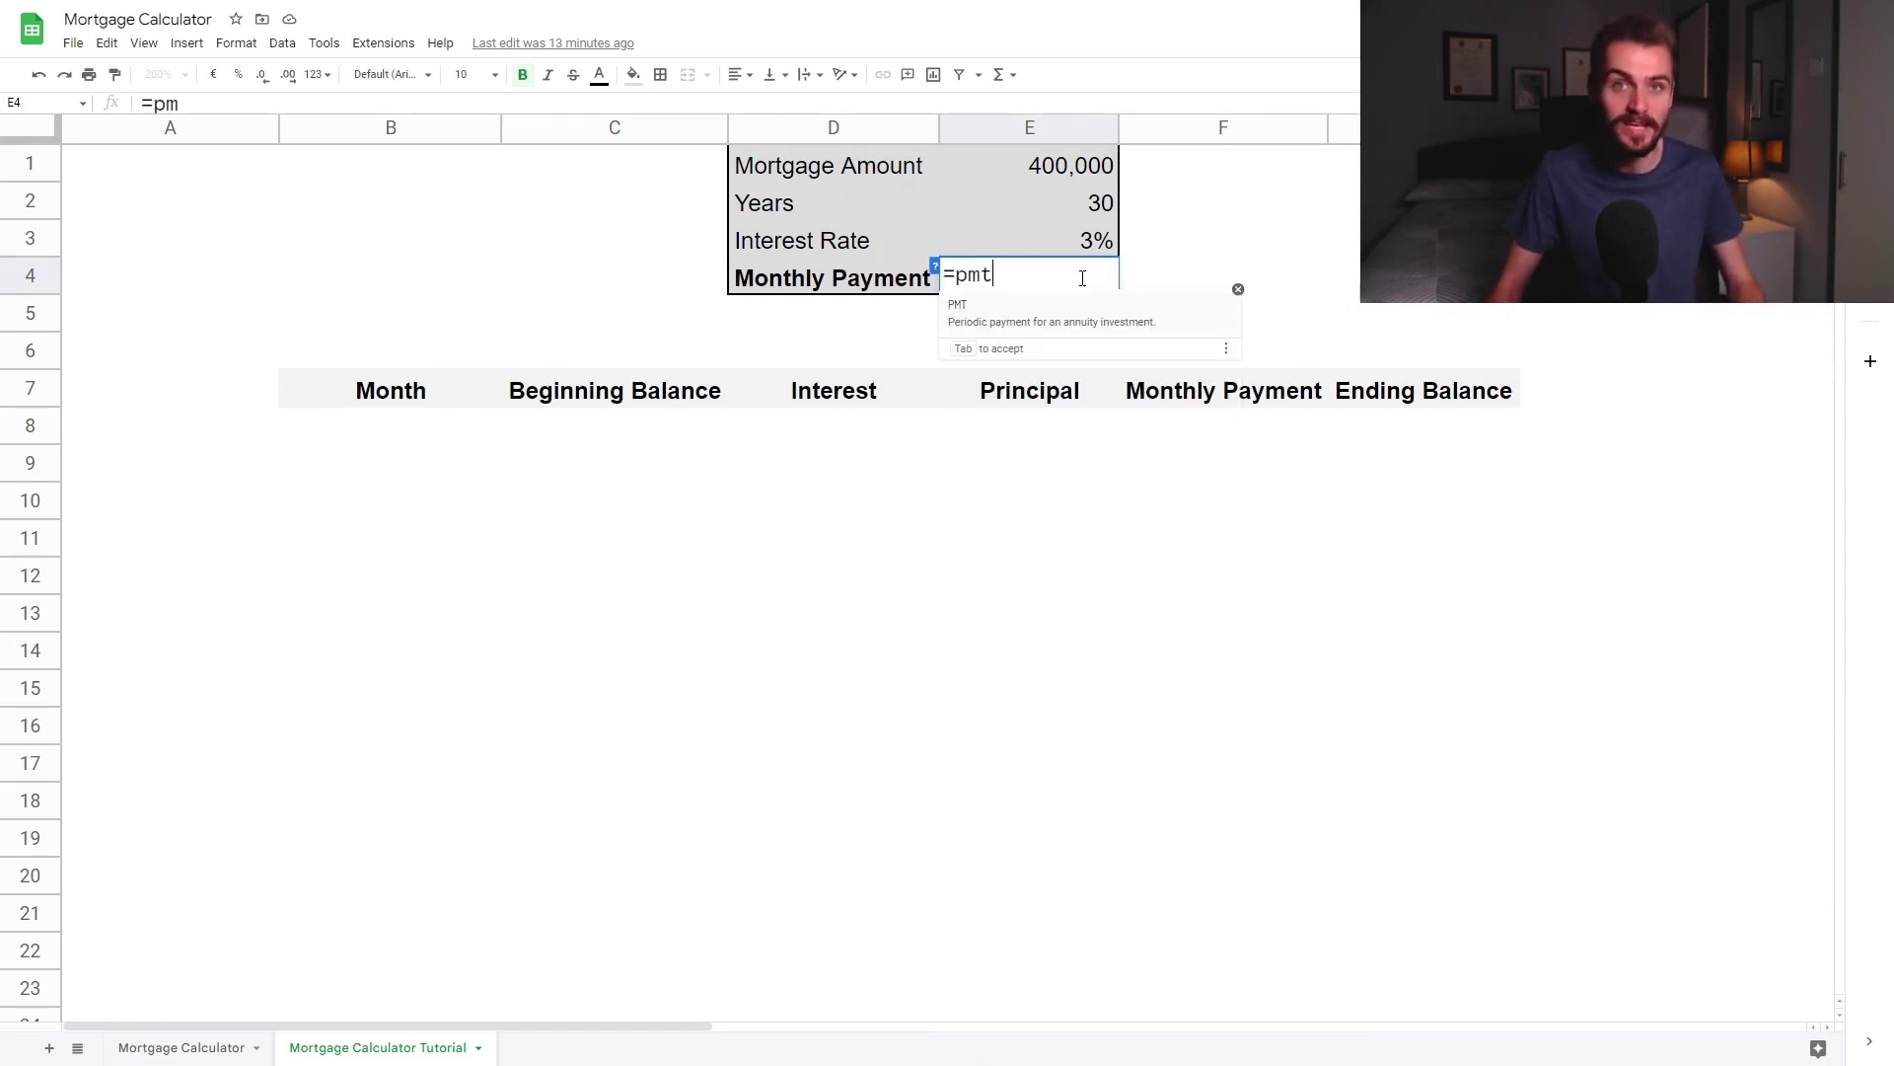
click(1057, 312)
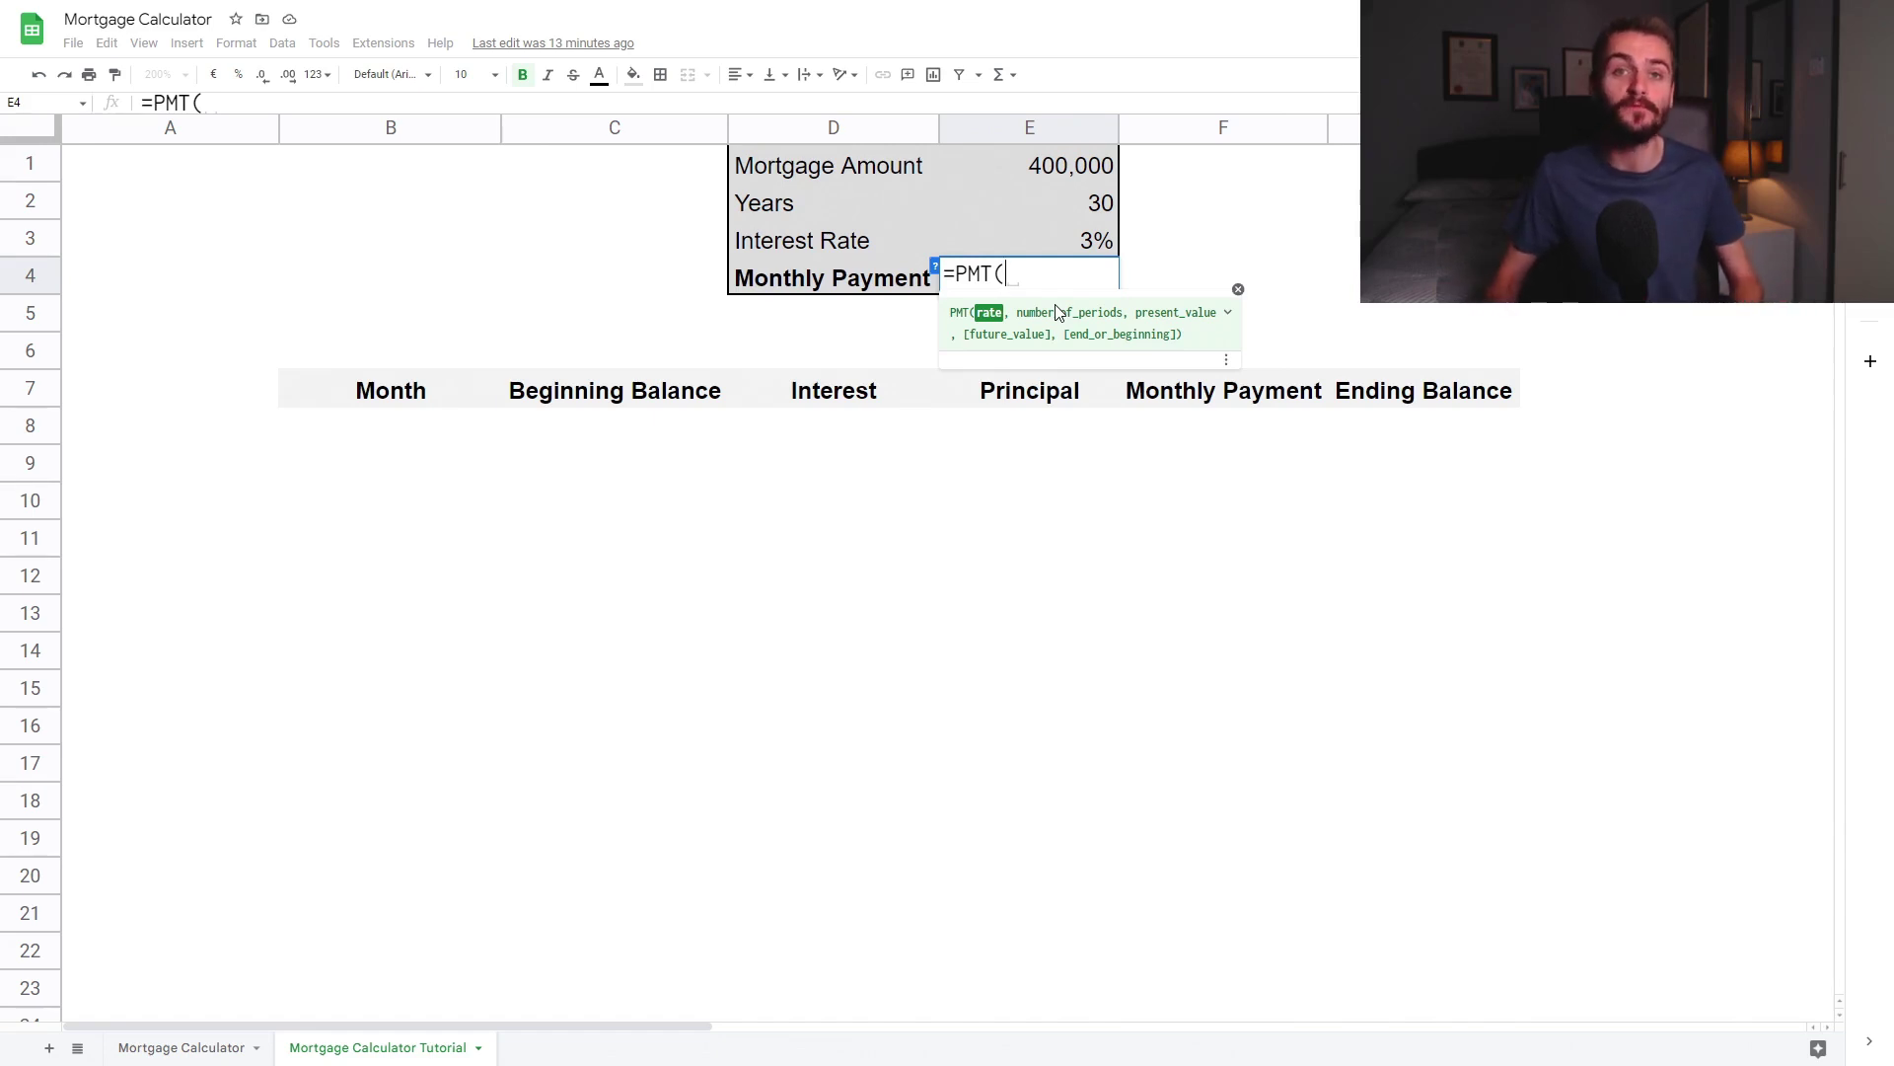
click(1066, 243)
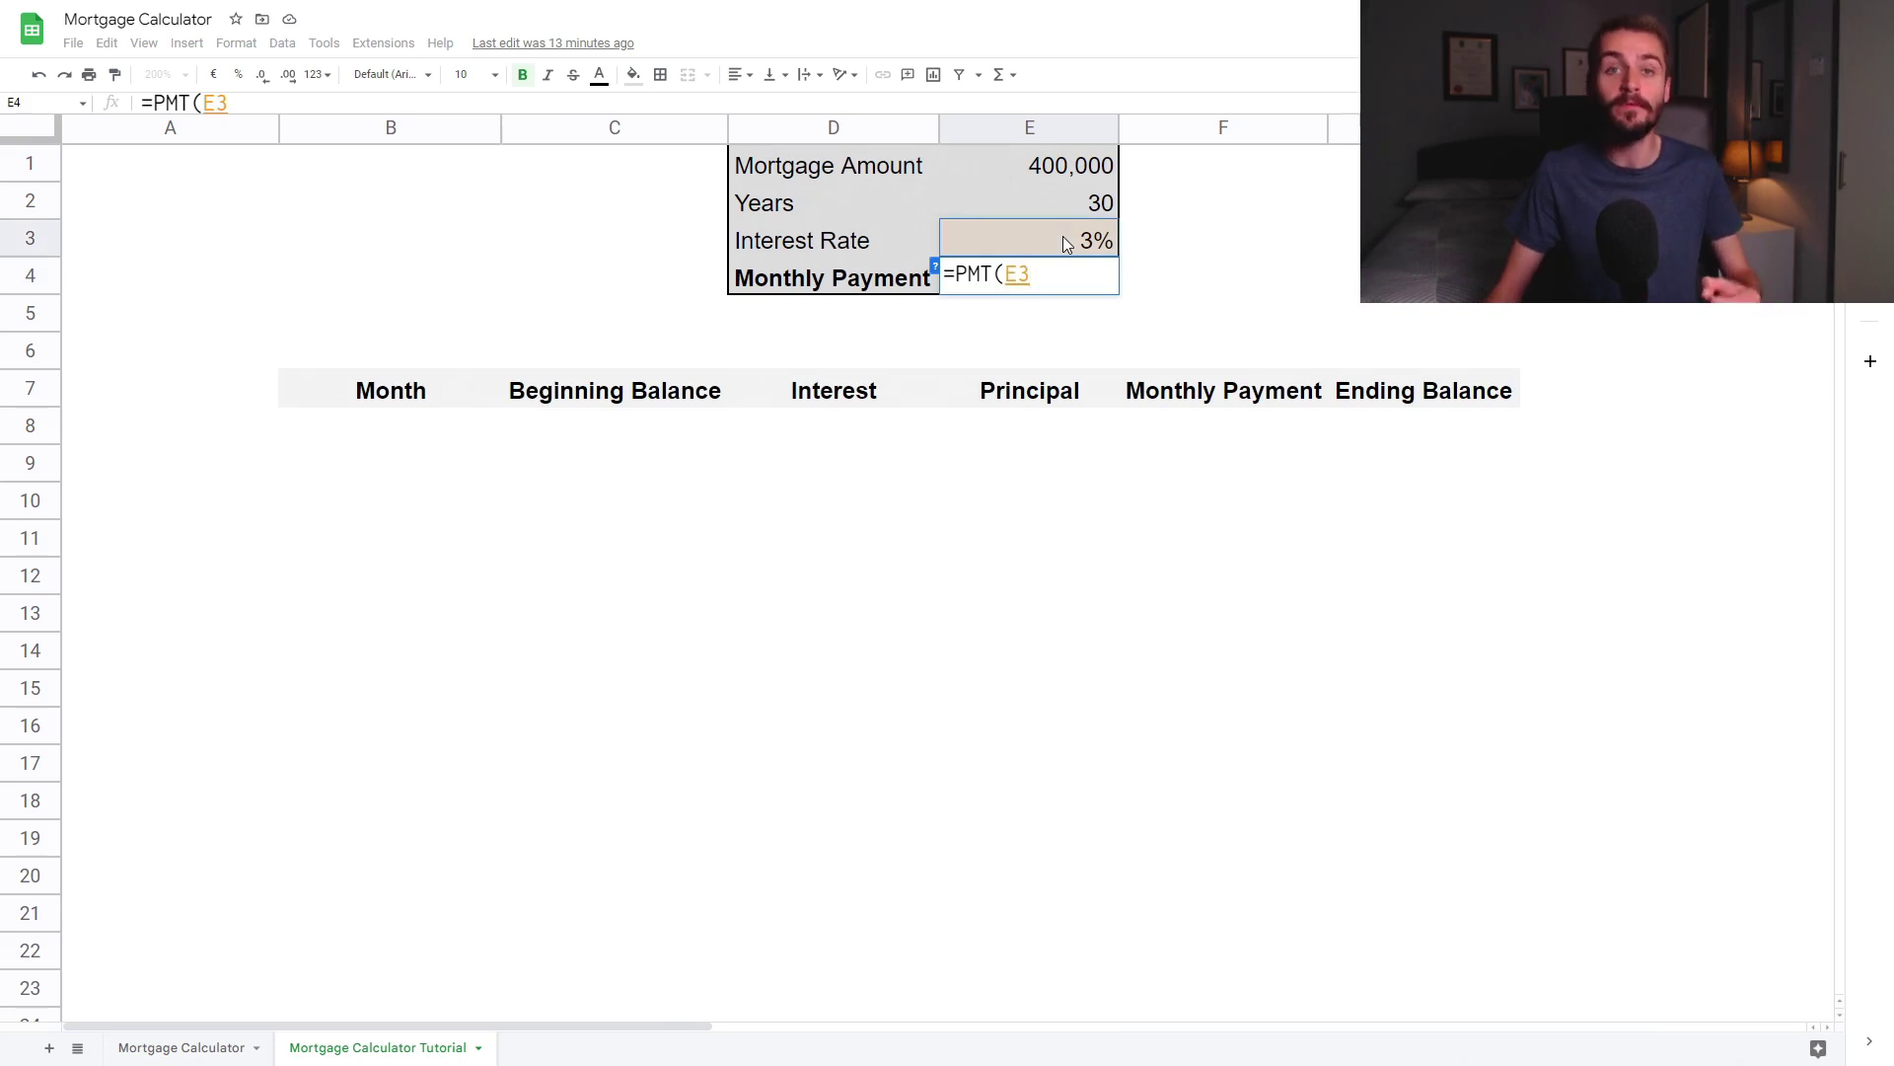
text(/12)
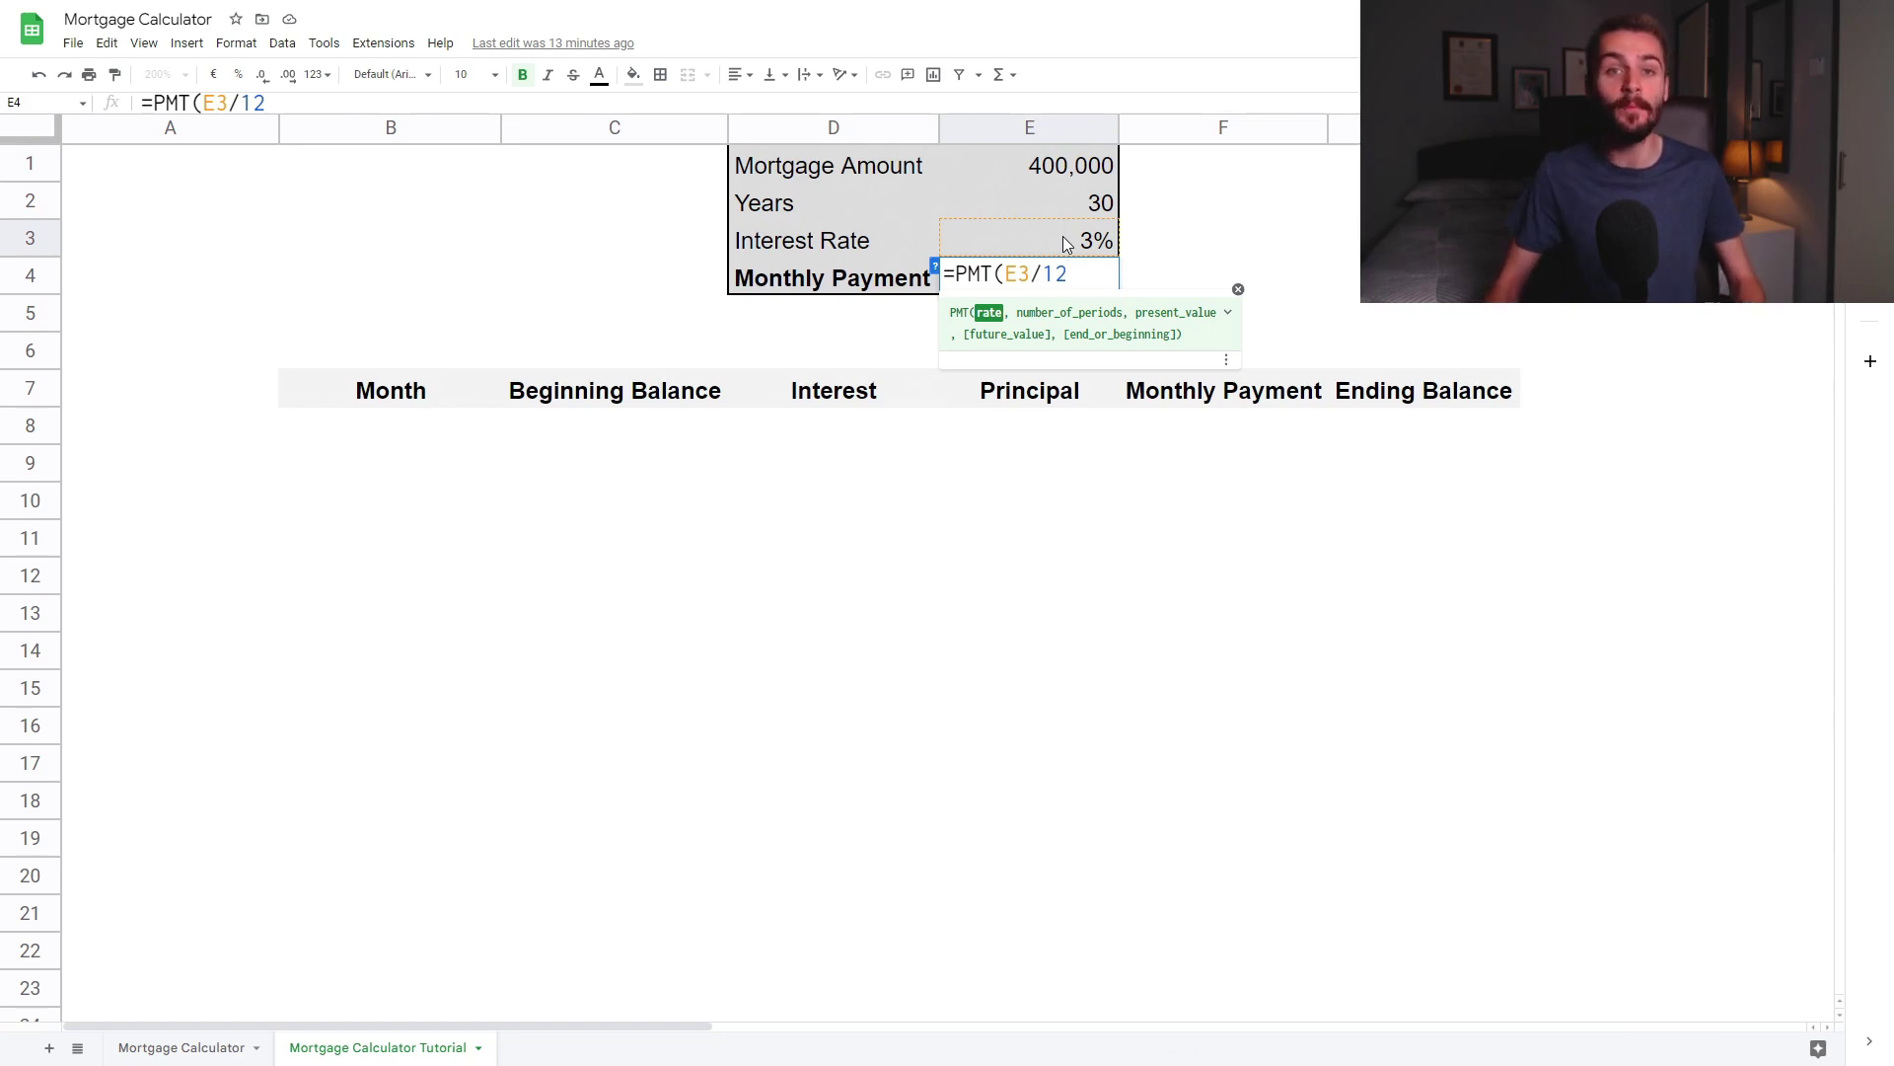
text(,)
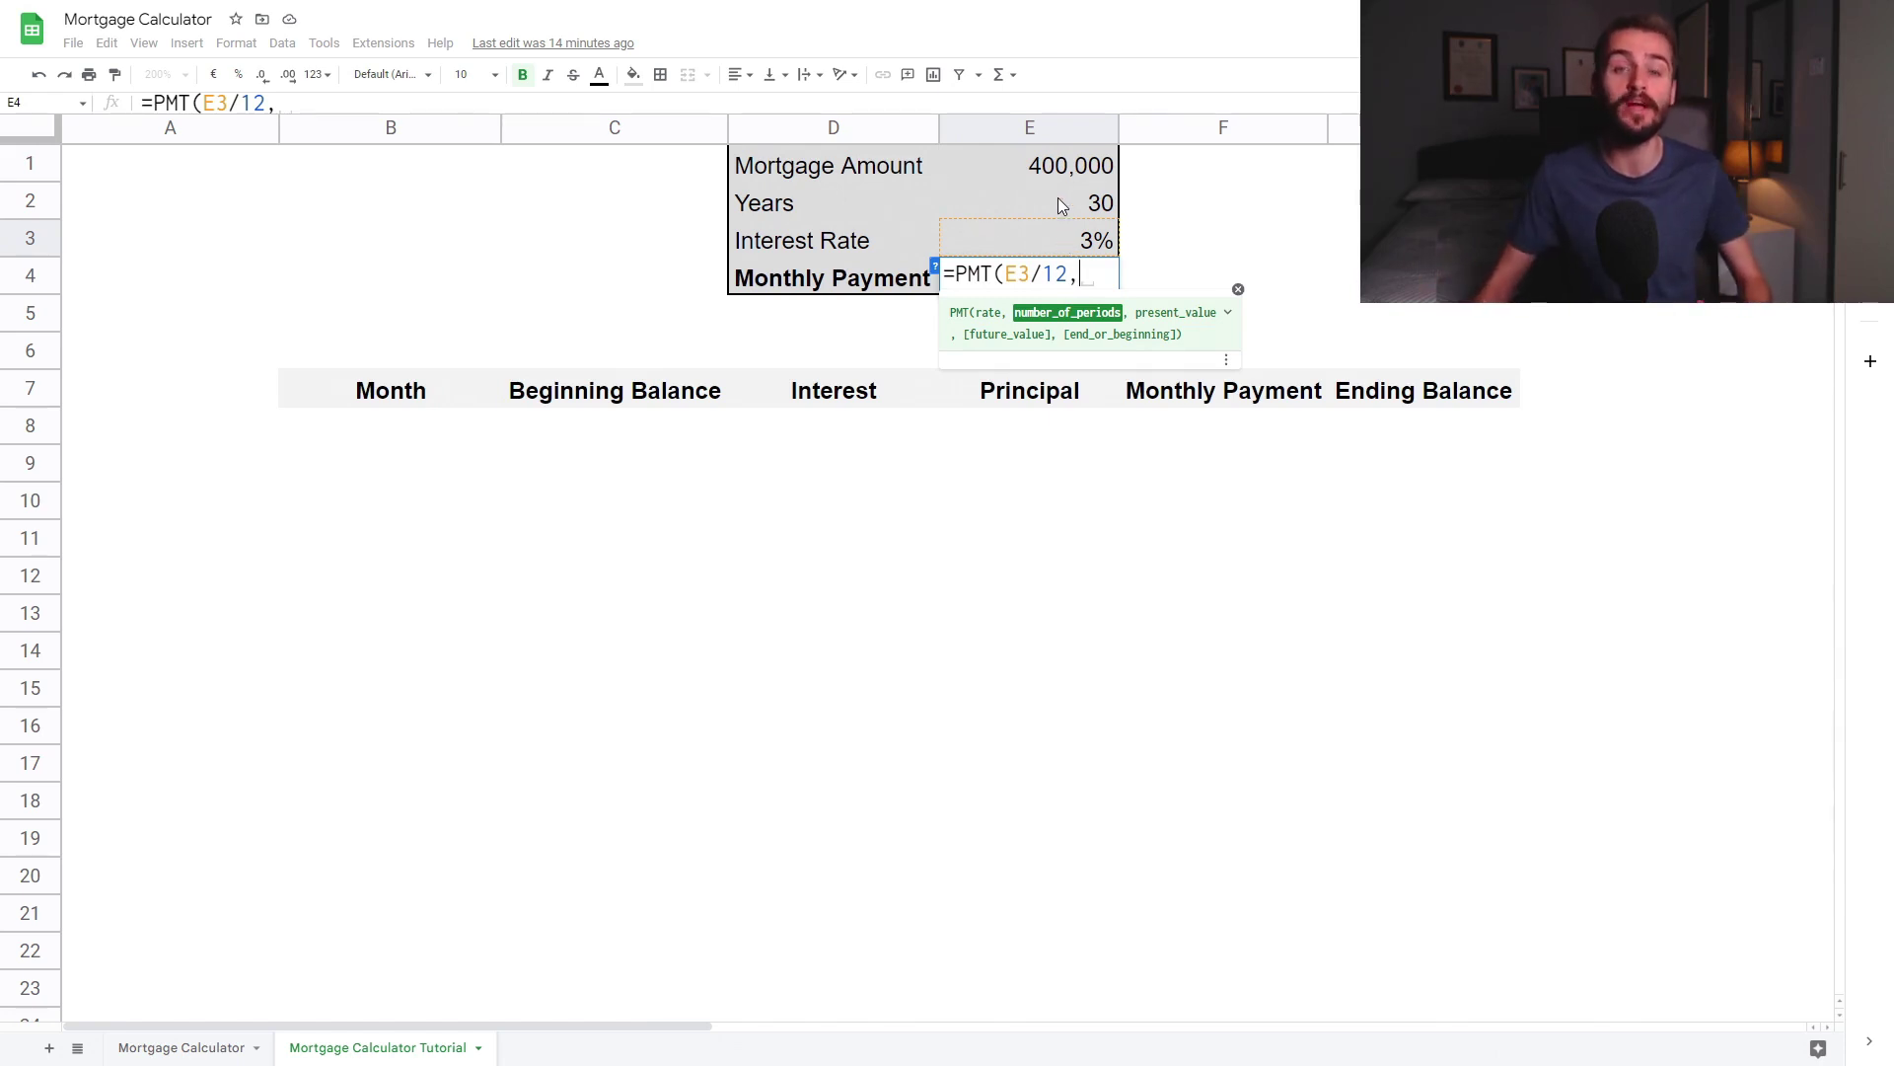
click(1060, 200)
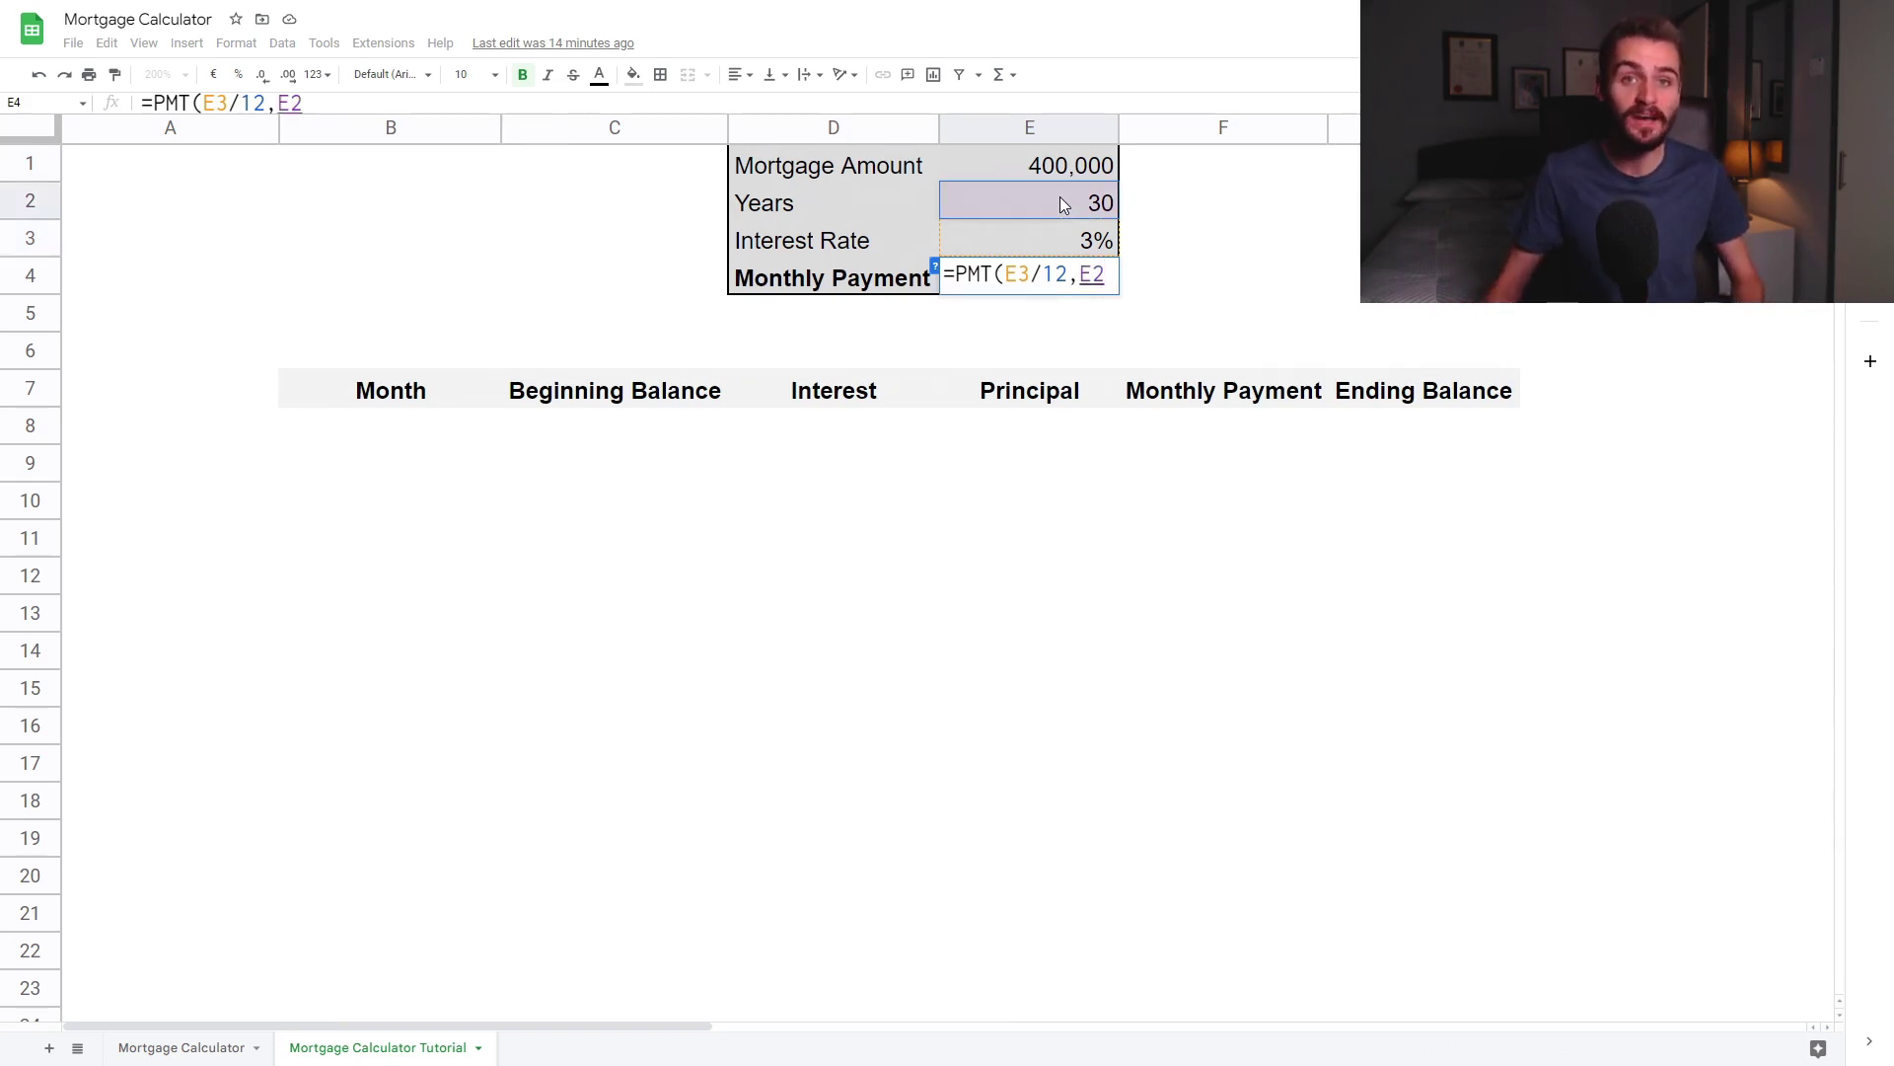
text(*)
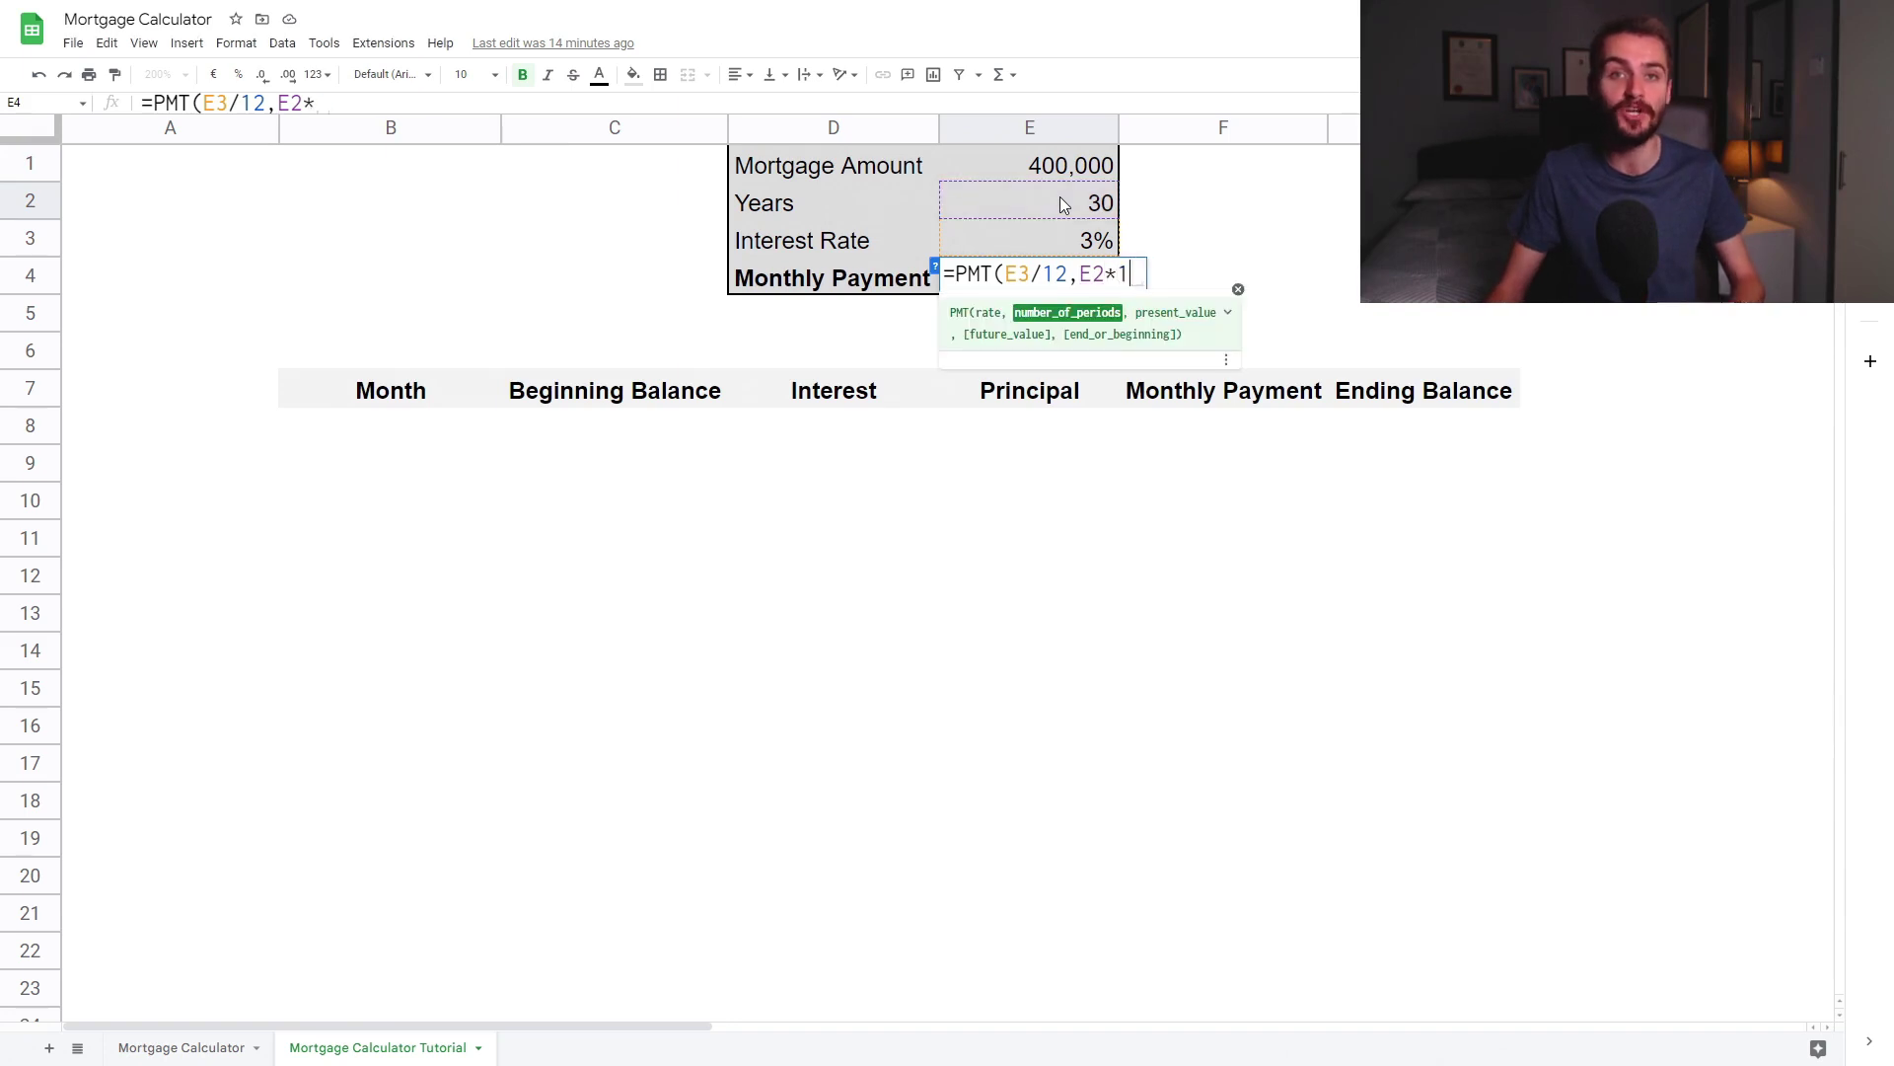
text(12)
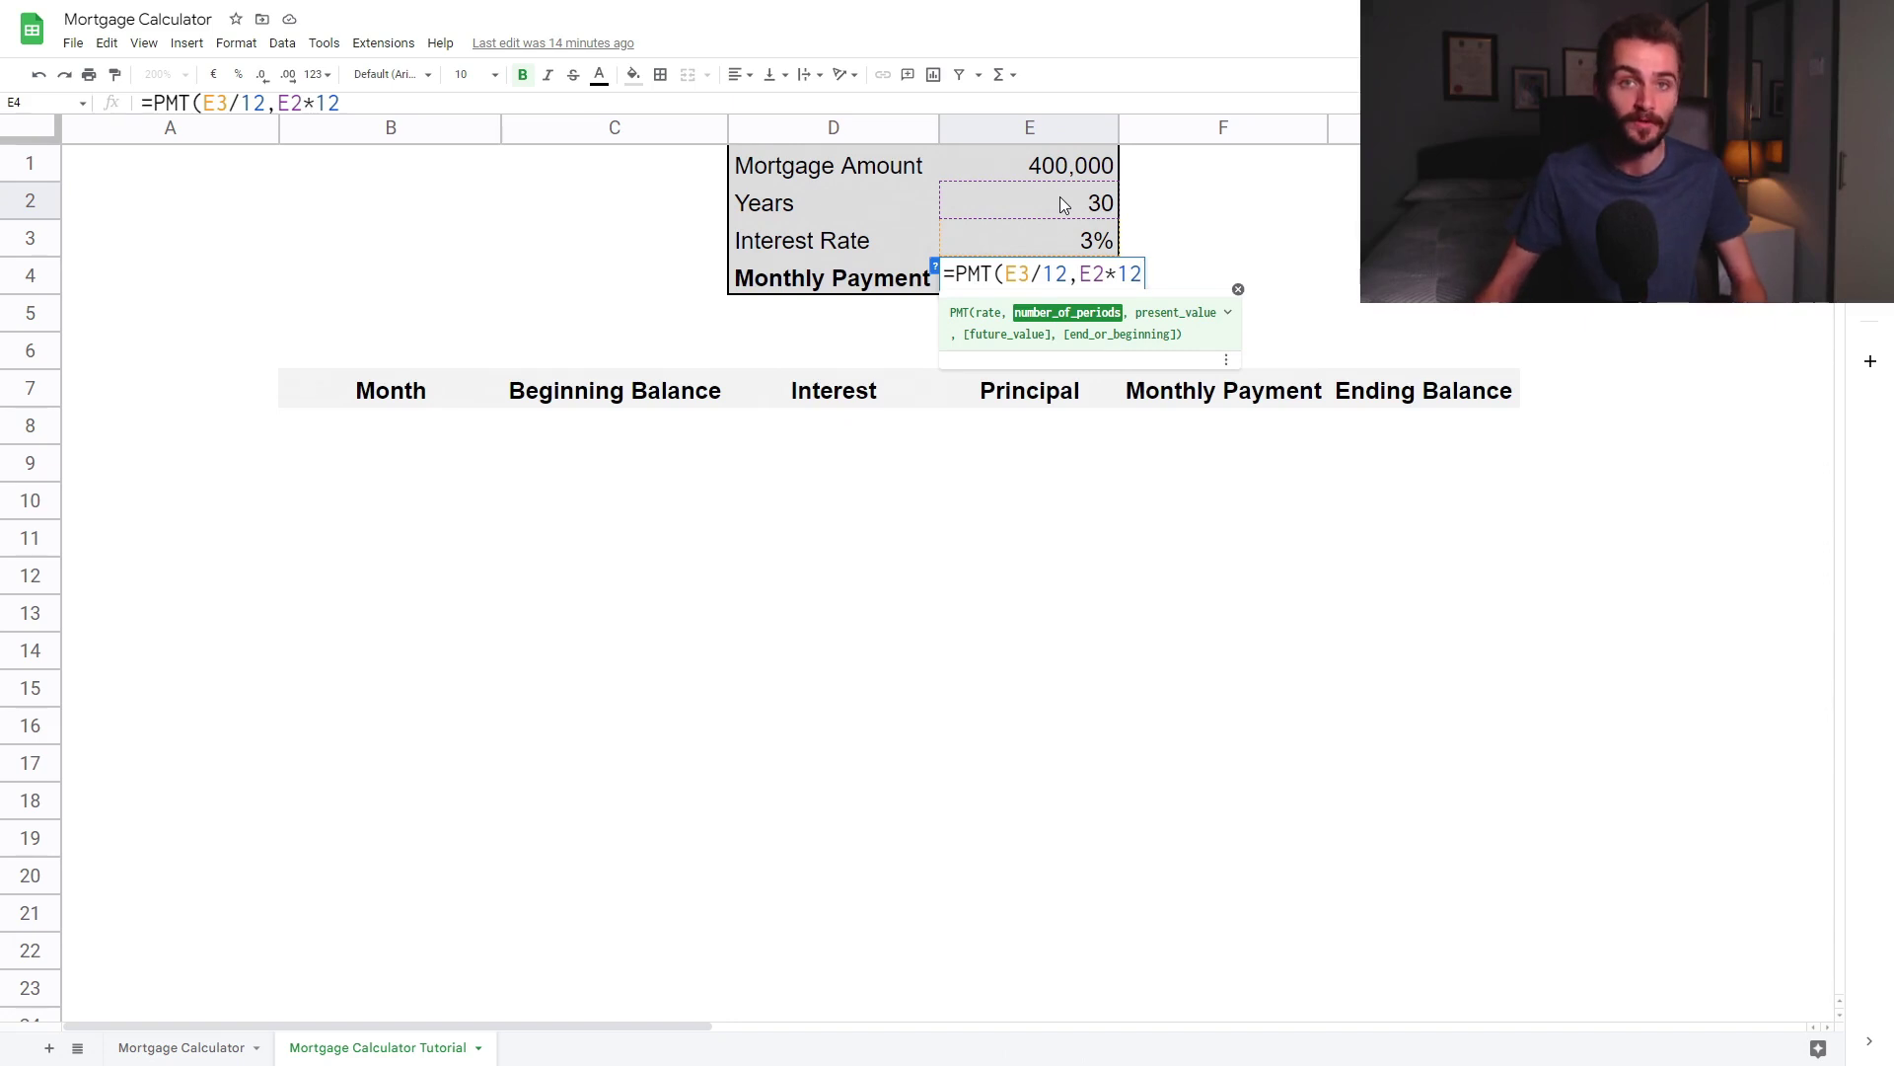
text(,)
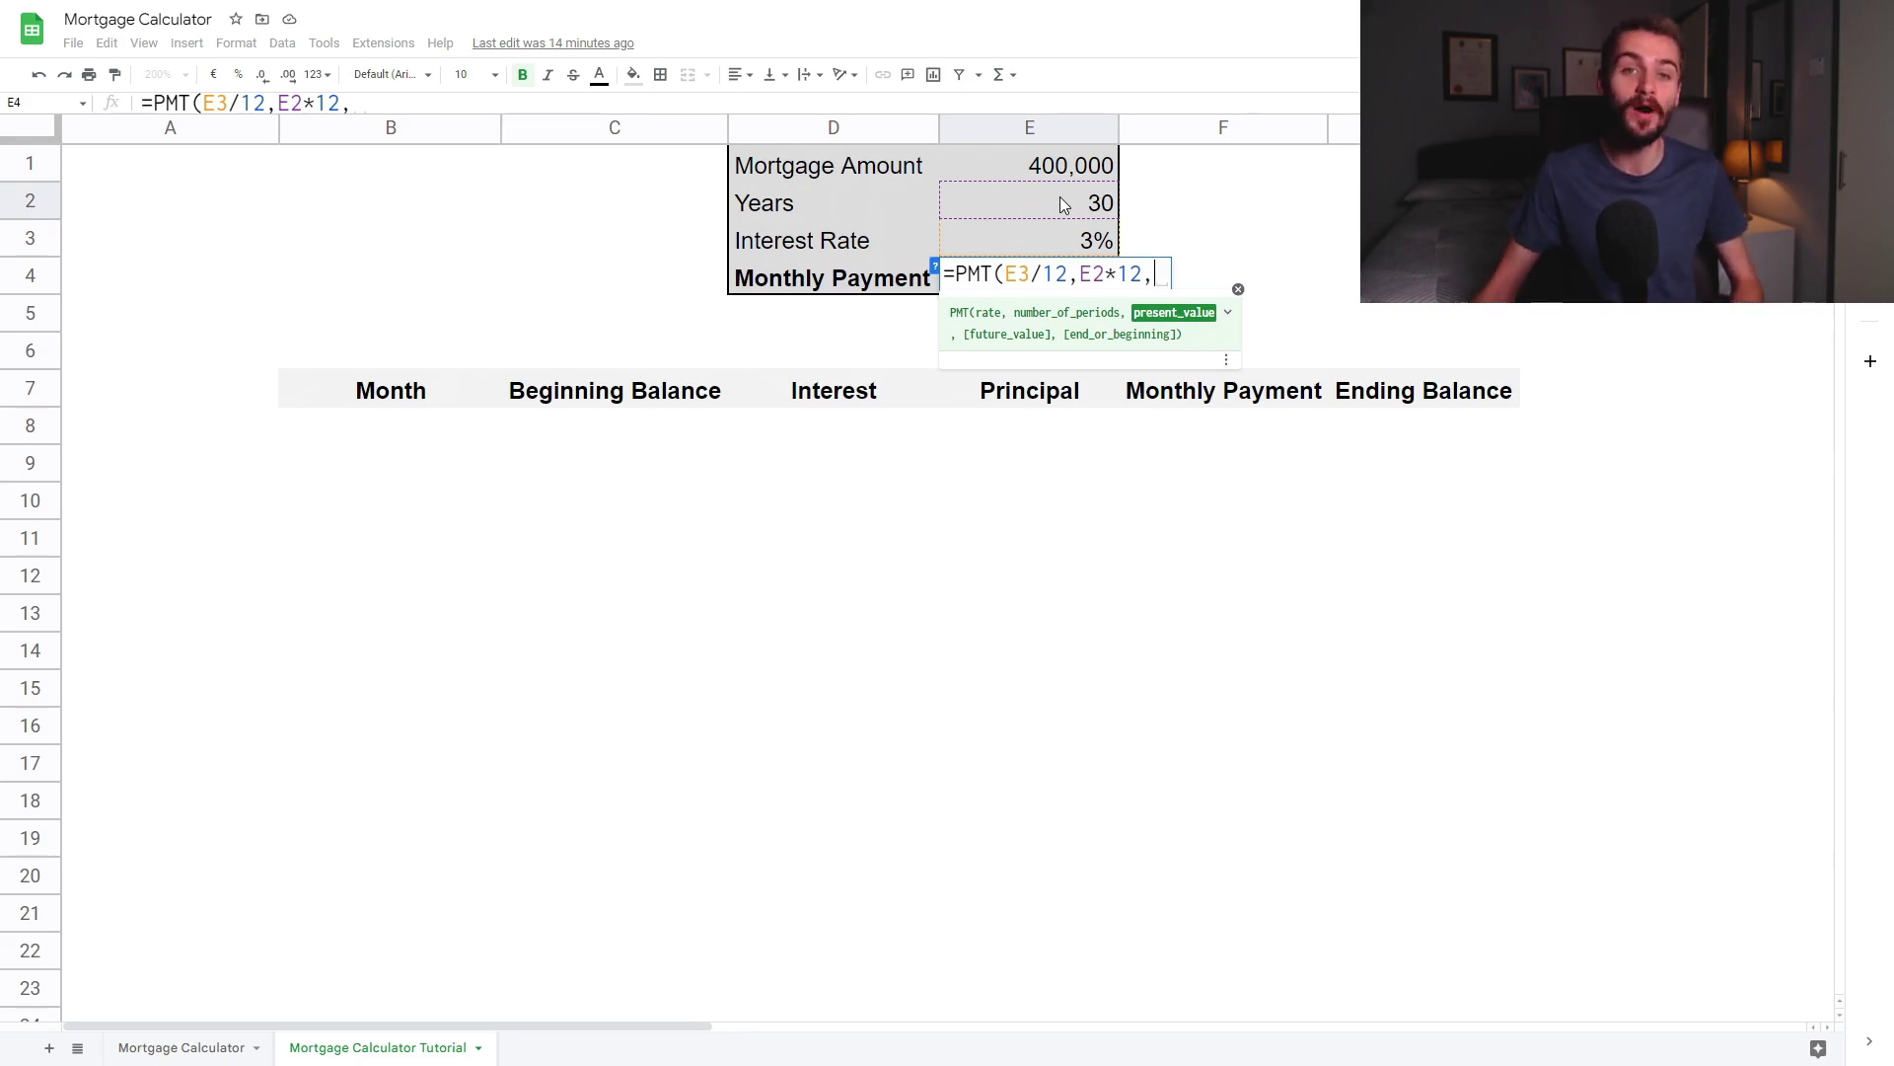
text(-)
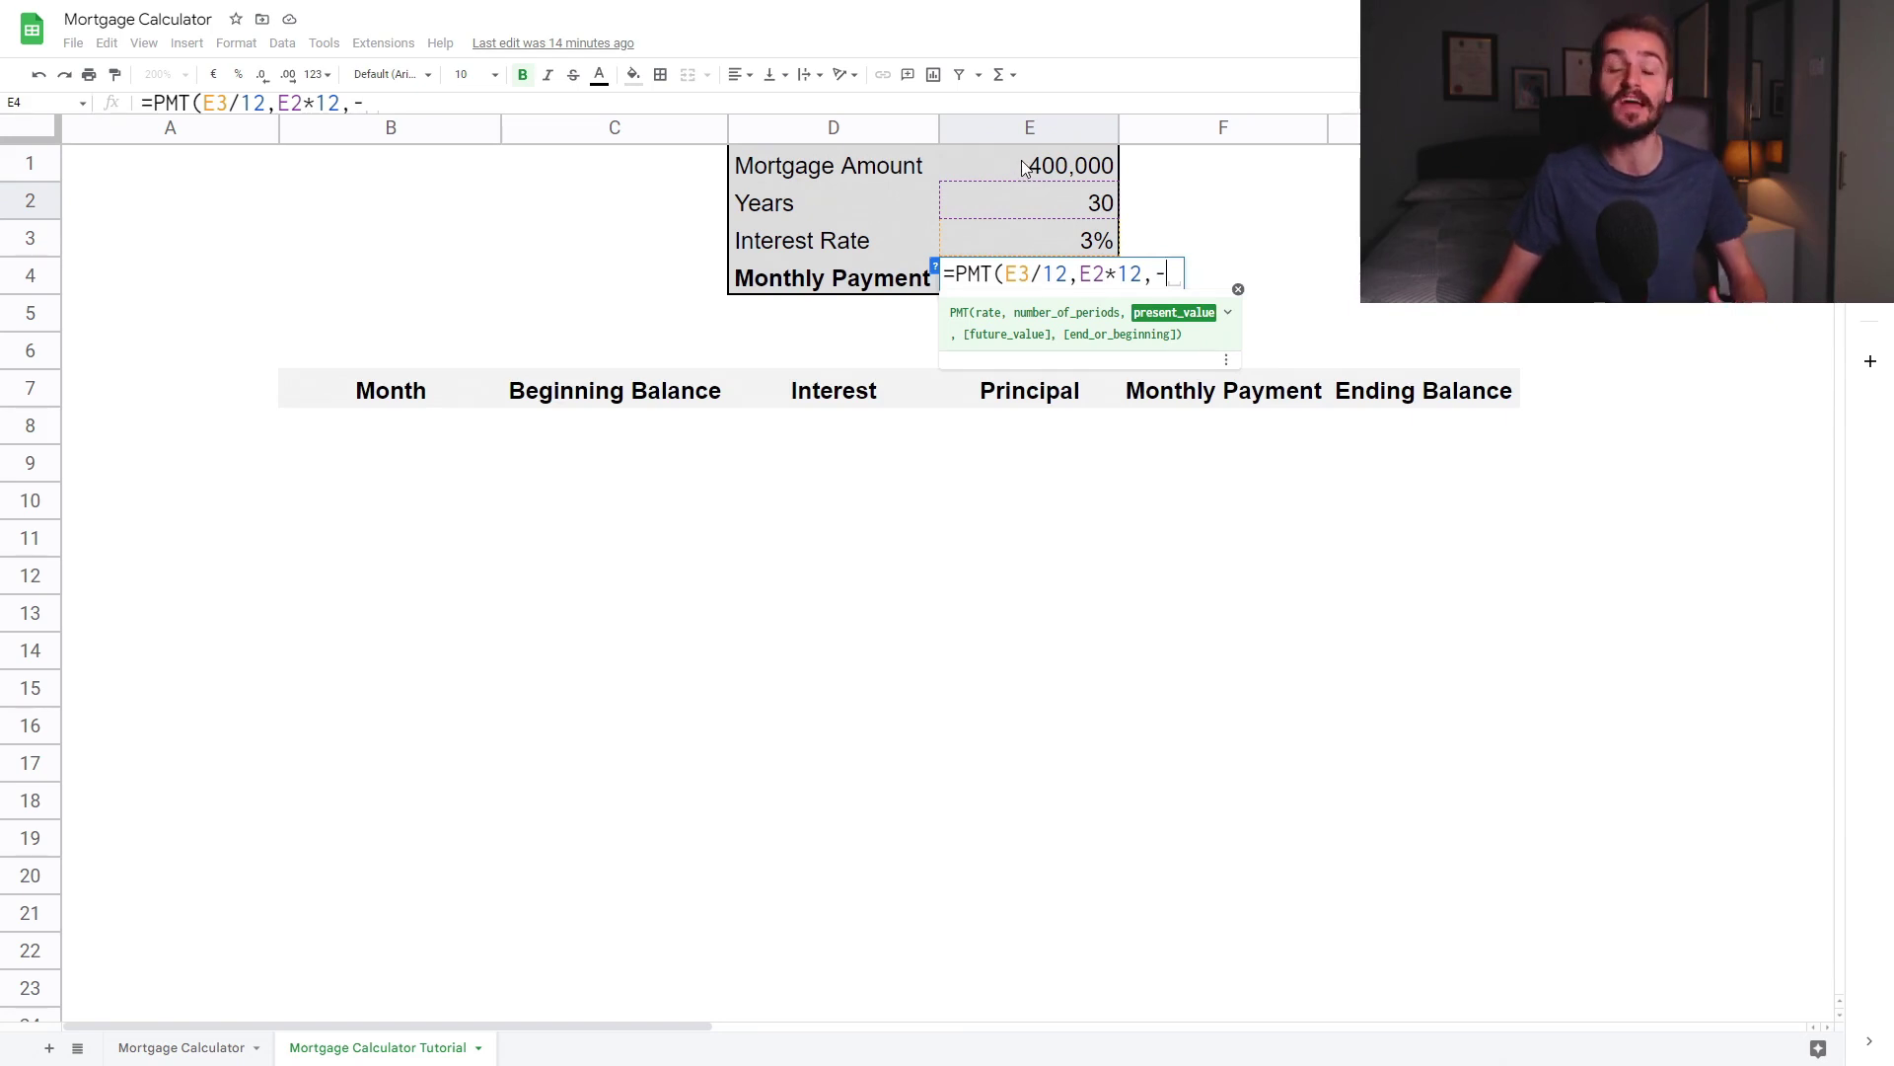
click(1025, 166)
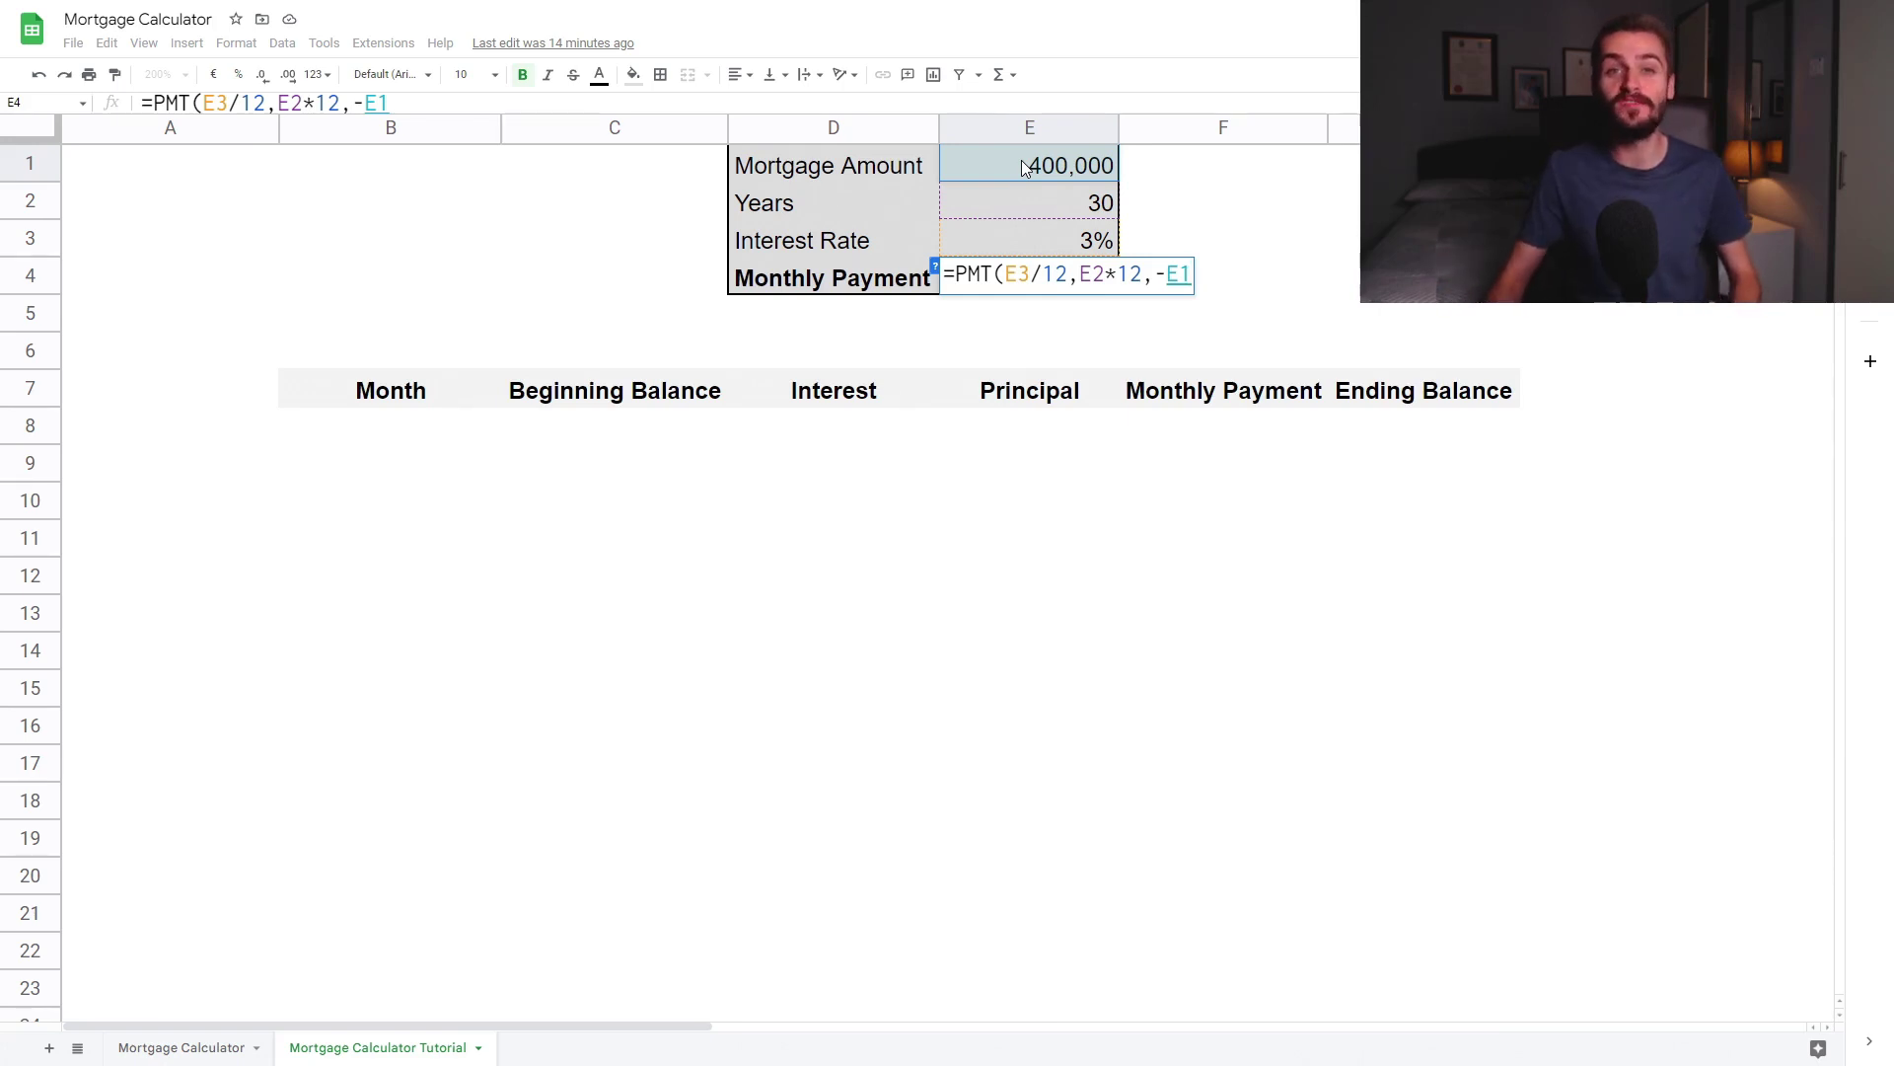
text(,)
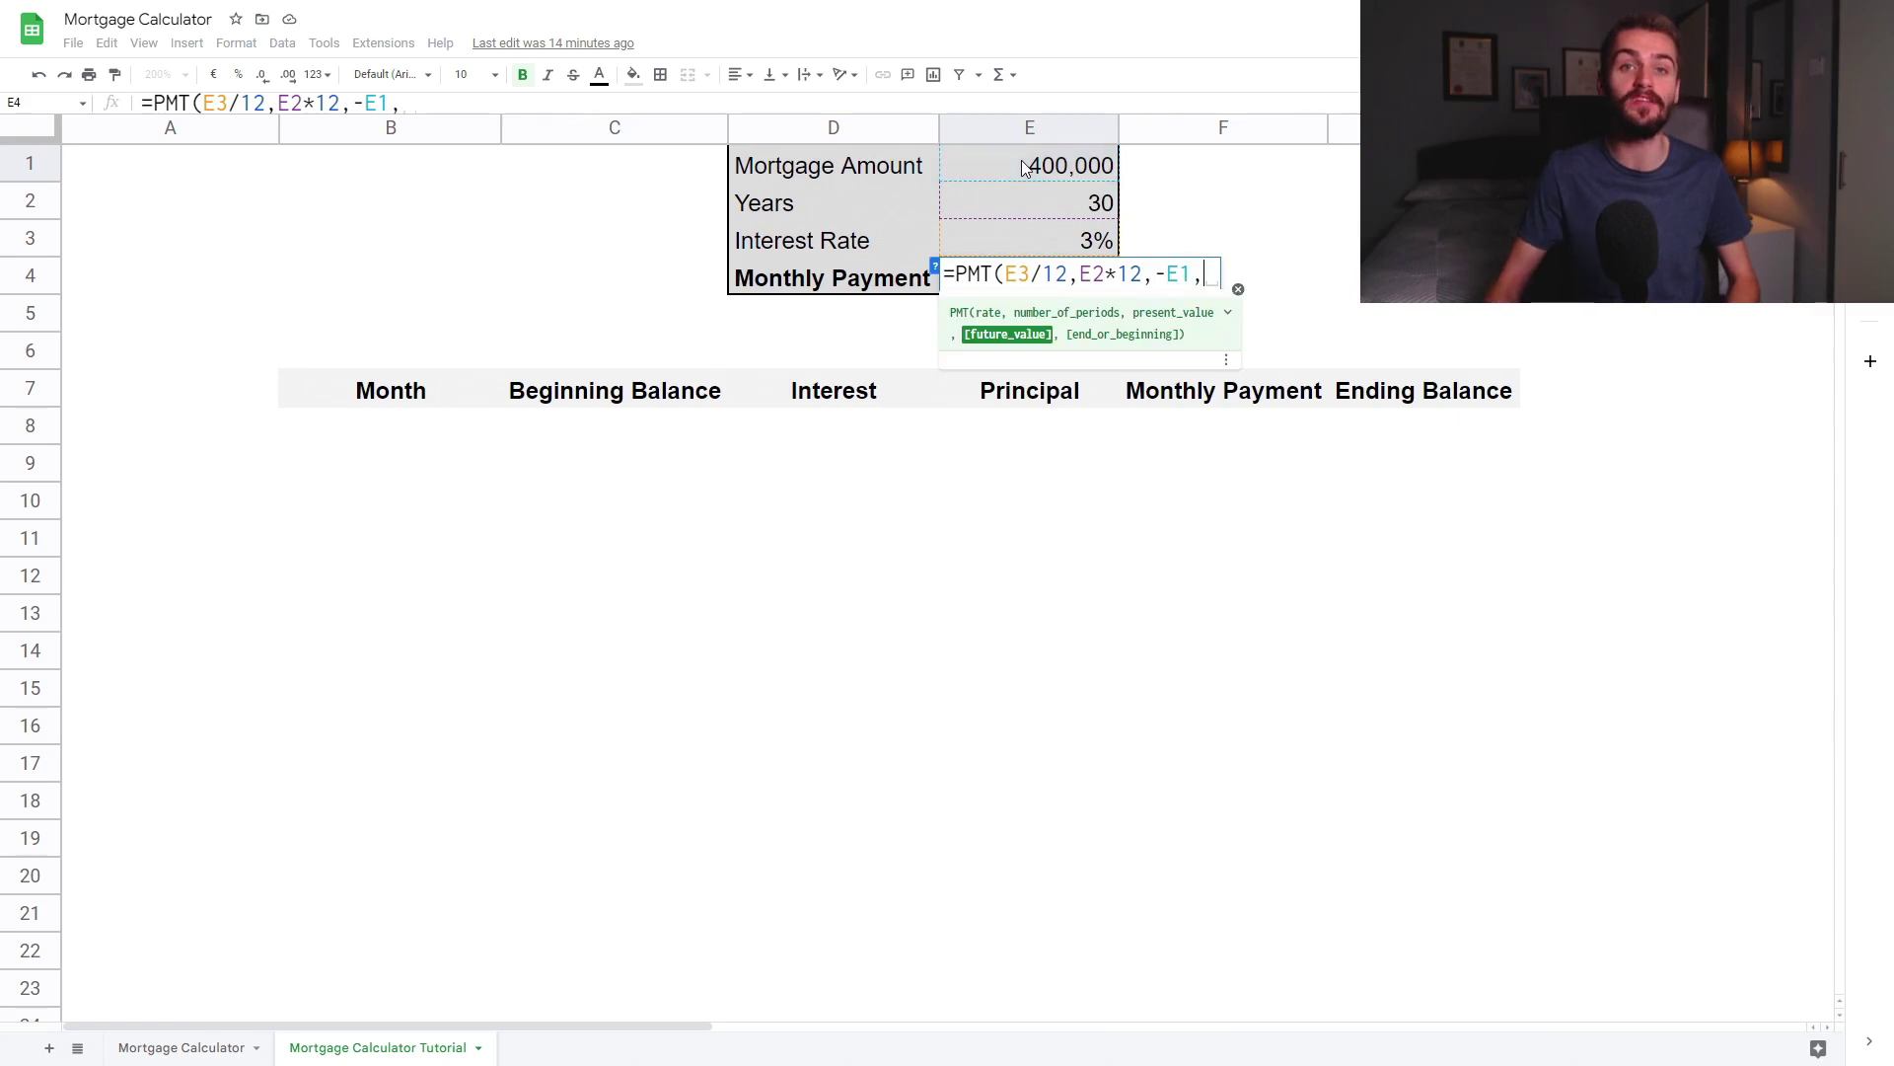
text(0))
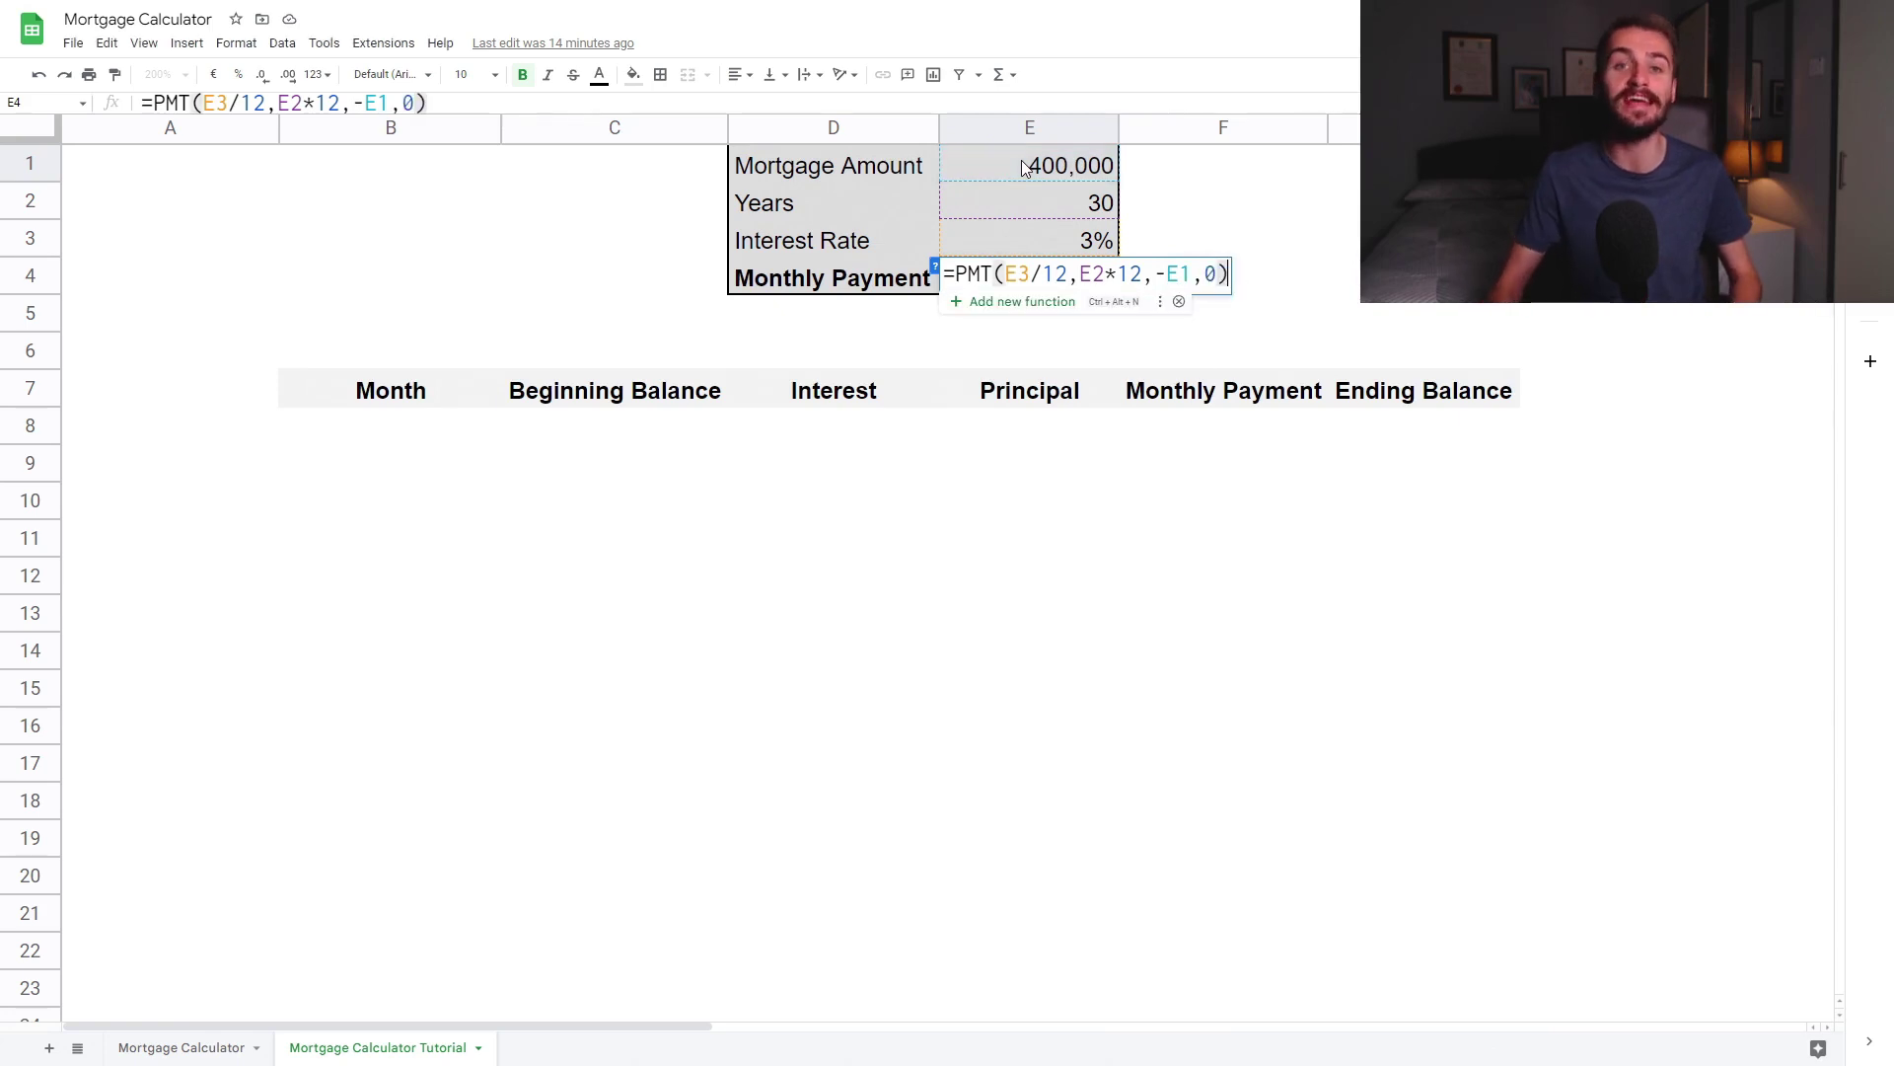
key(Return)
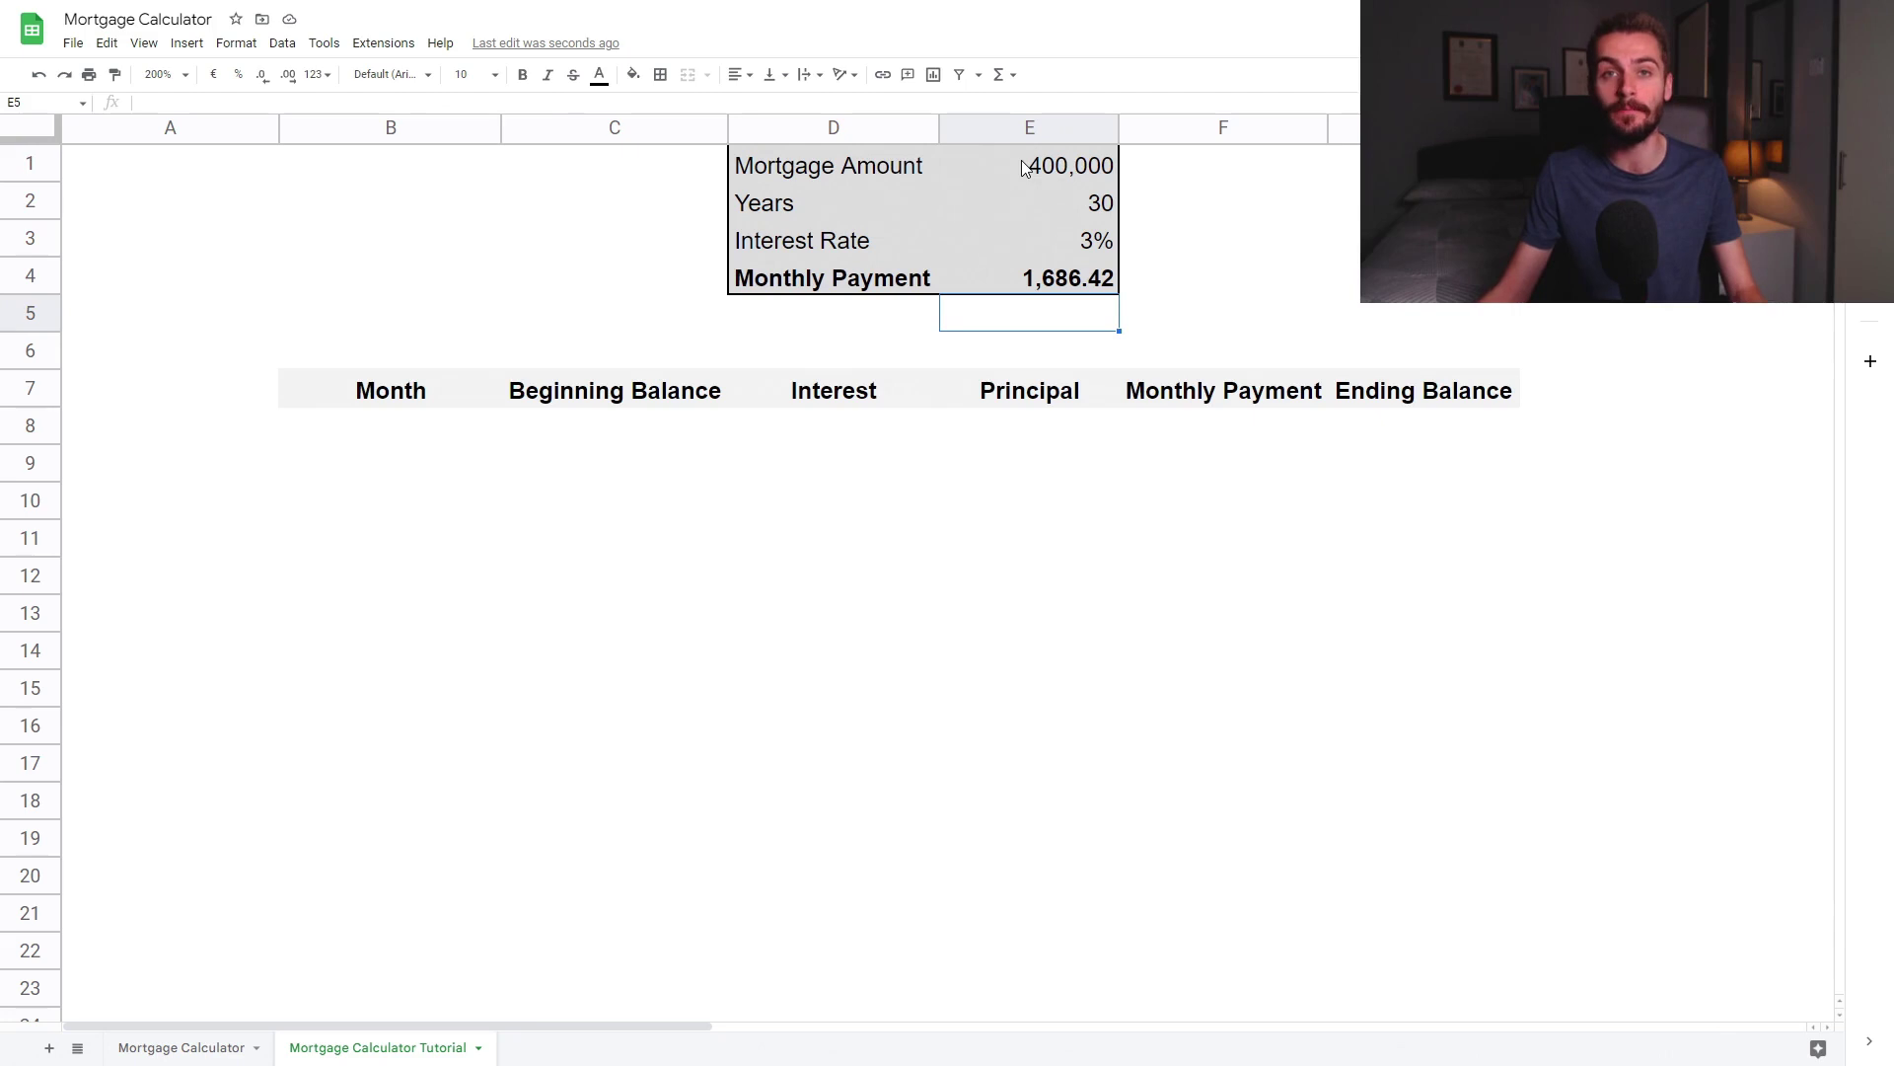
key(Up)
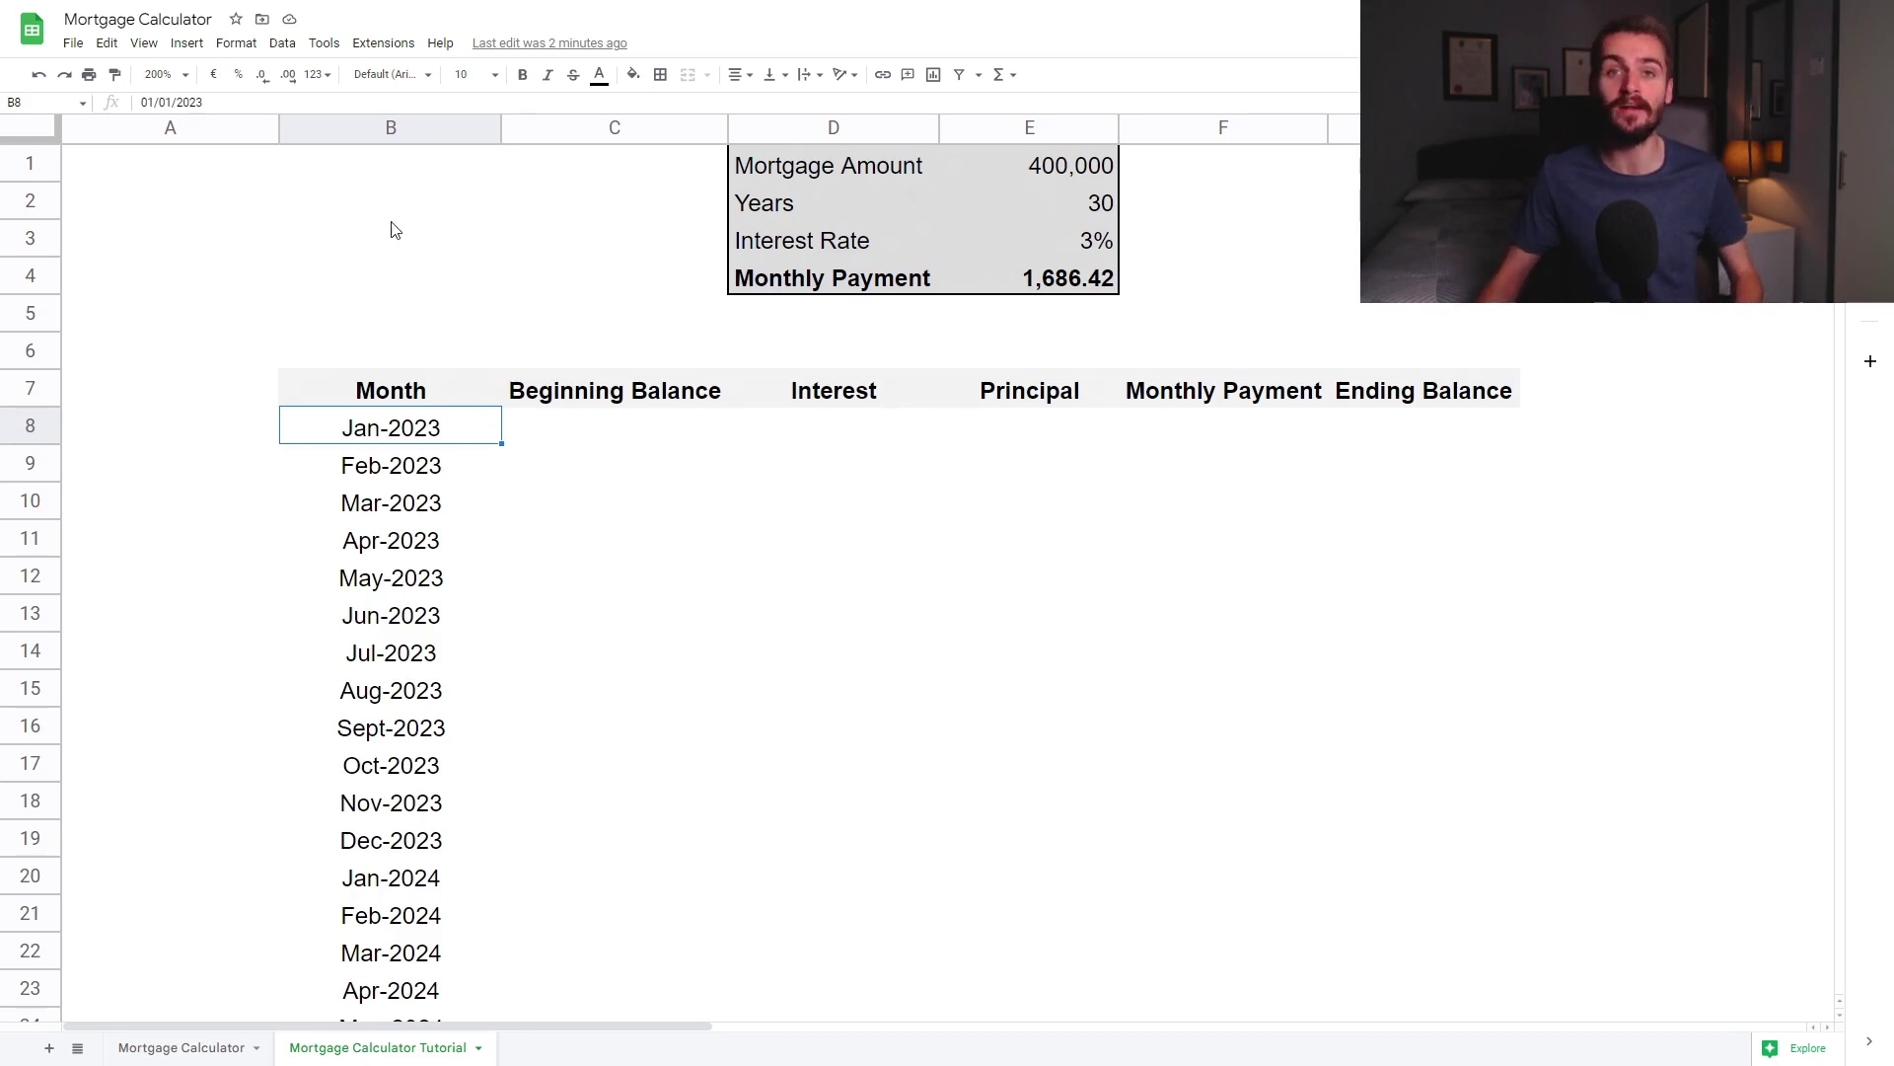
- Examine the custom date and time format used for the first month cell, B8, without changing it
click(320, 77)
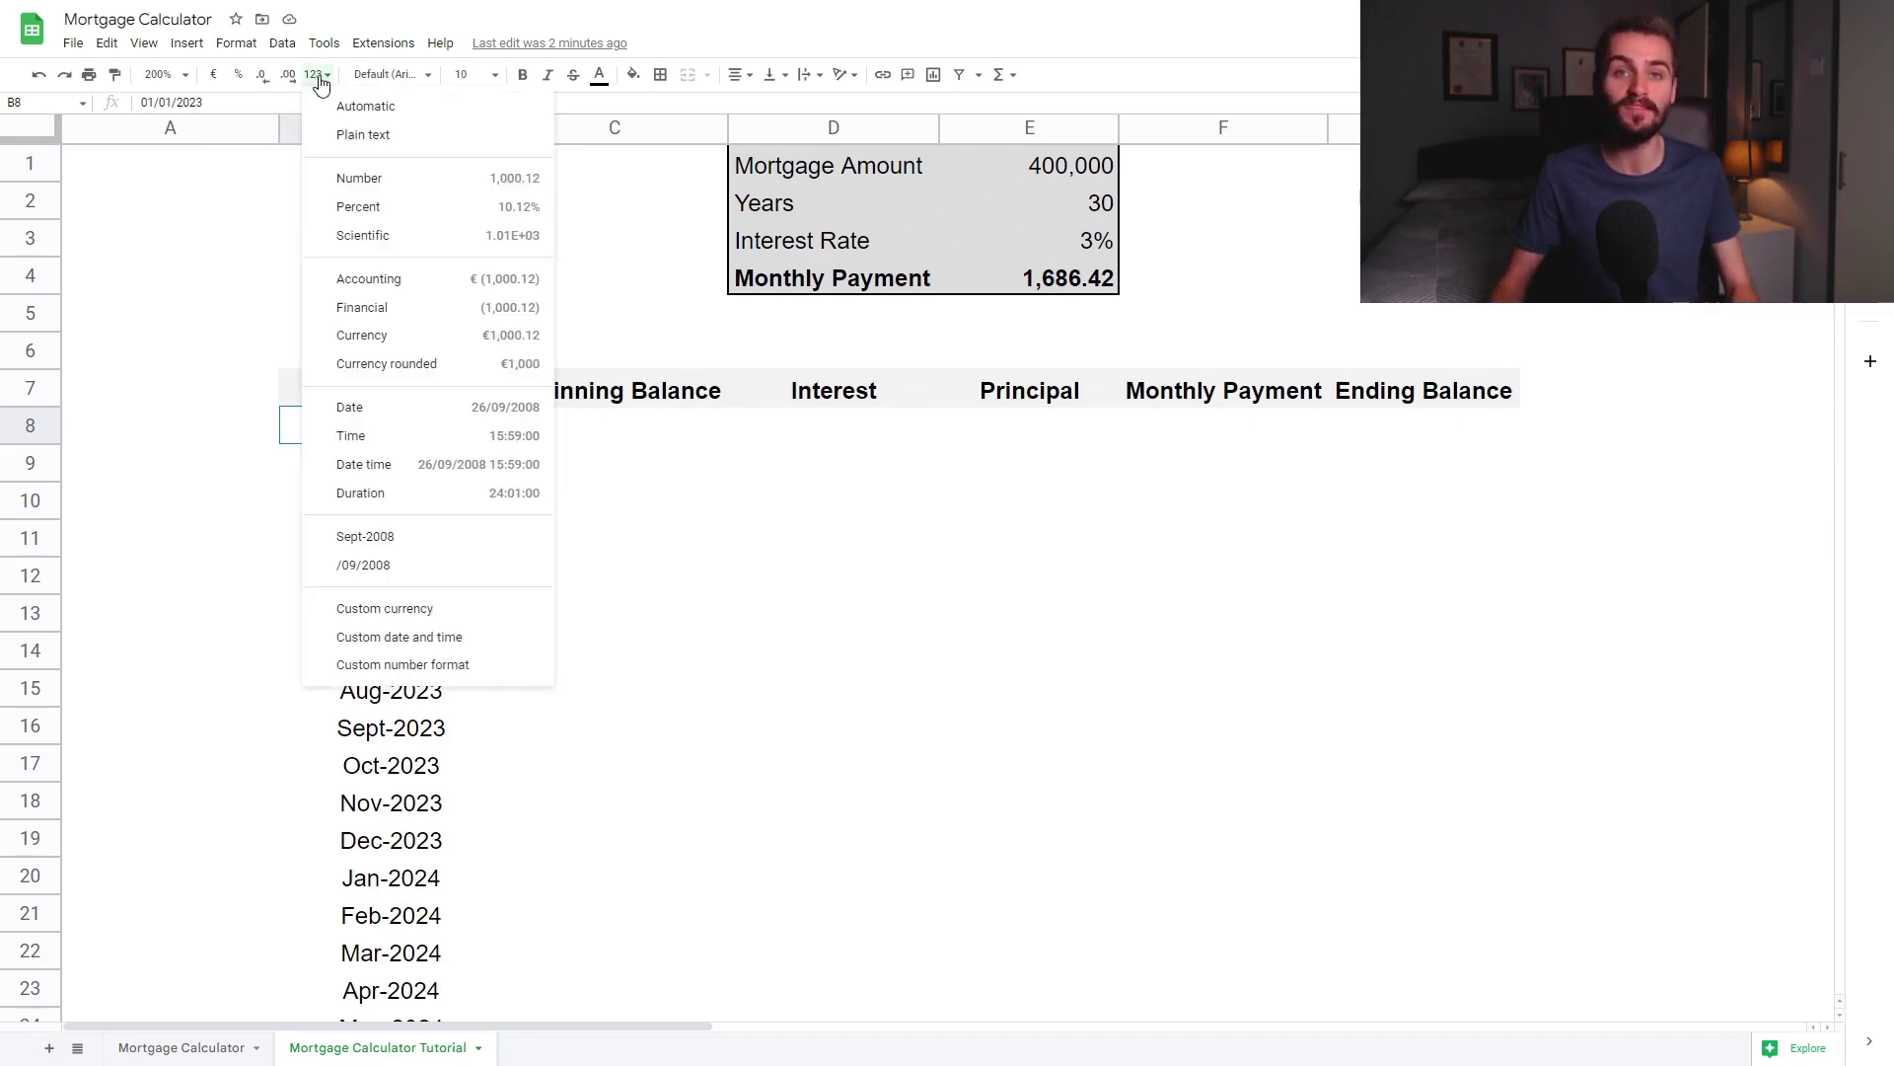
click(435, 647)
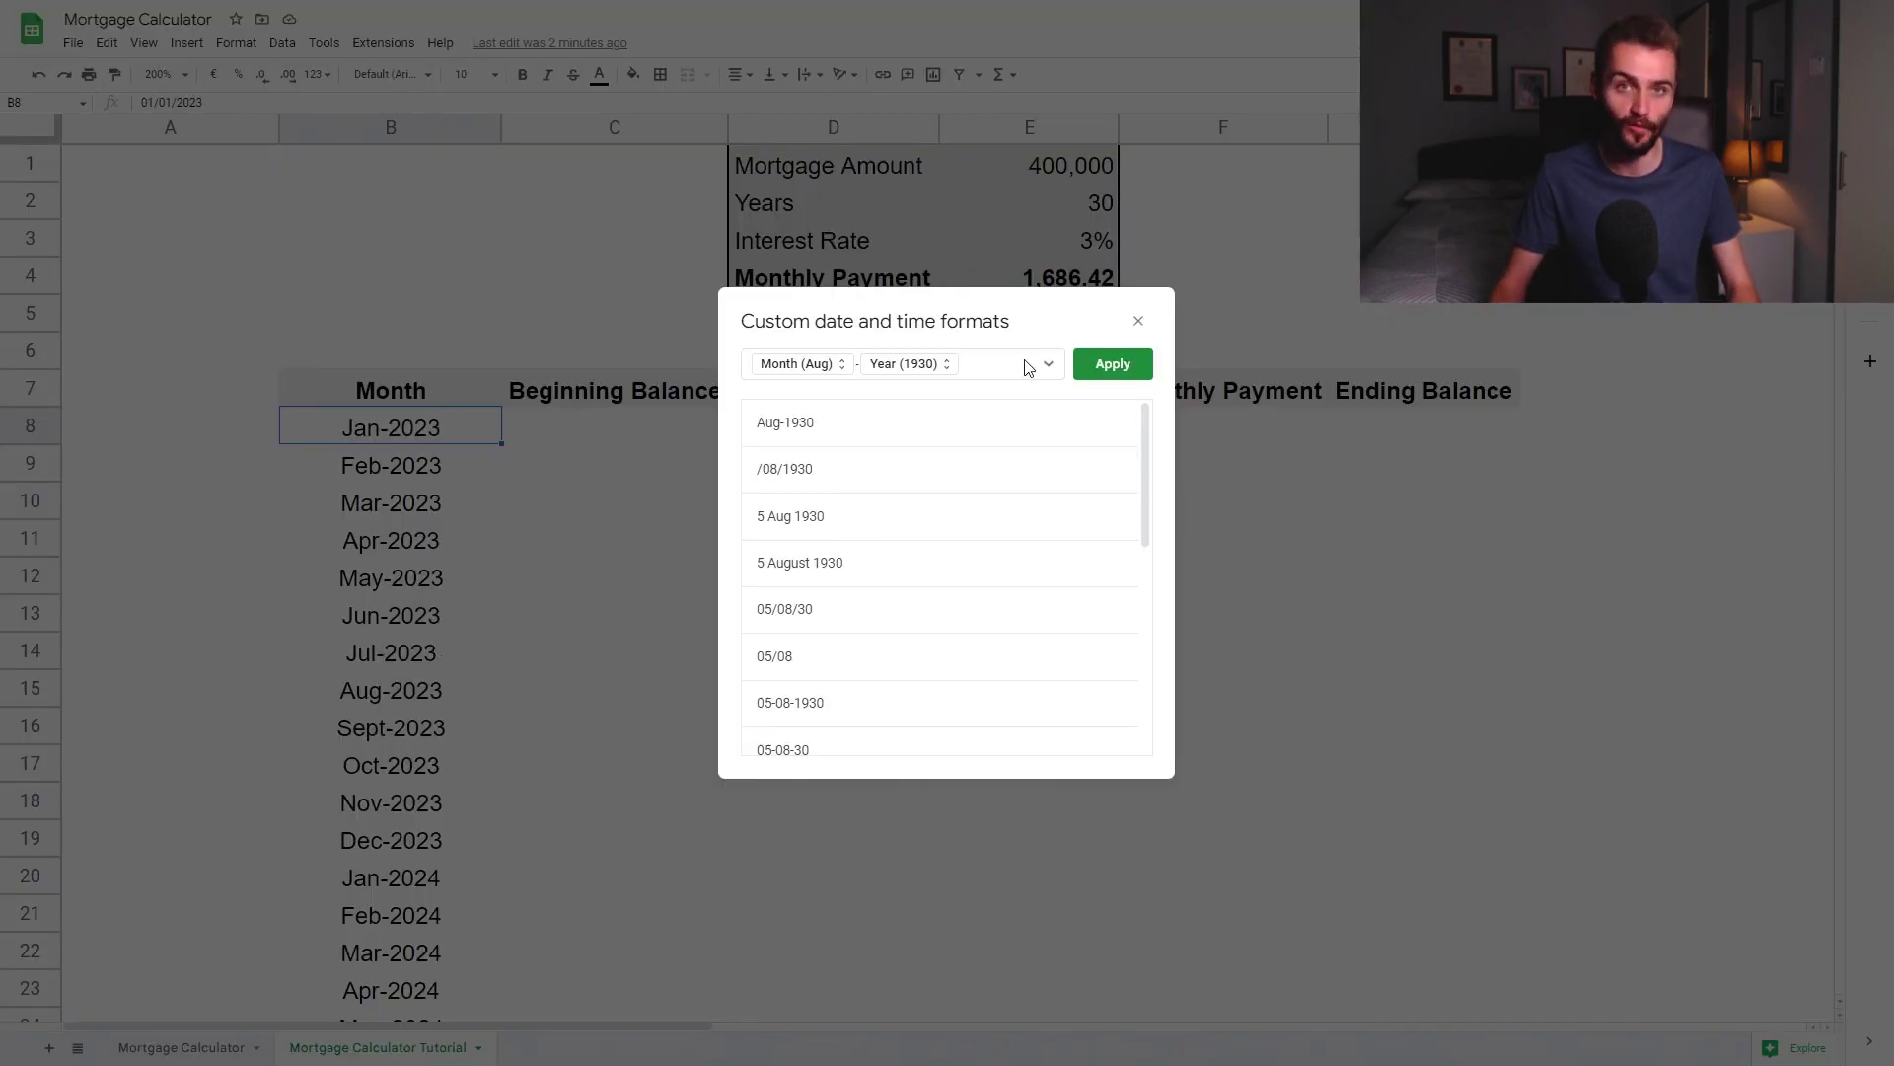
click(1139, 320)
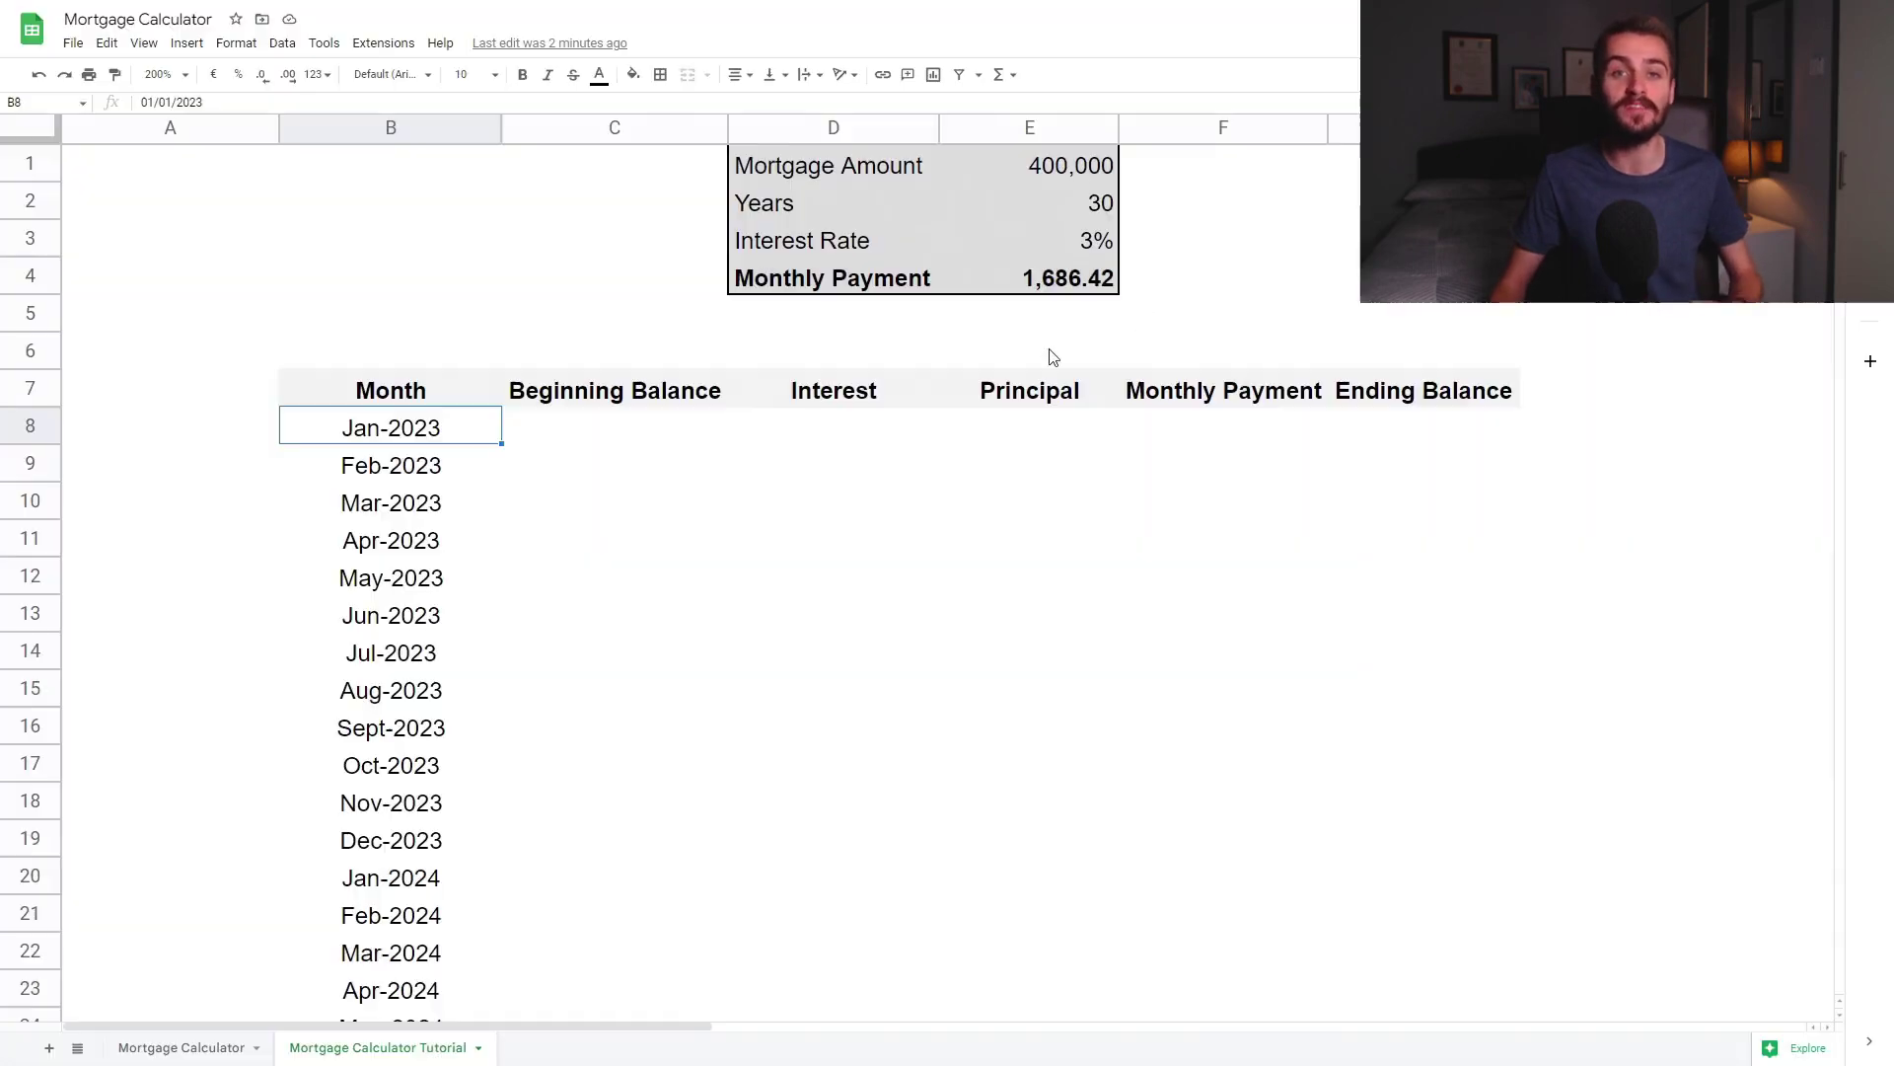
- Enter 1/1/2023 as the first month in B8 and extend the monthly series from B8:B9 down to B16
text(1/1/2023)
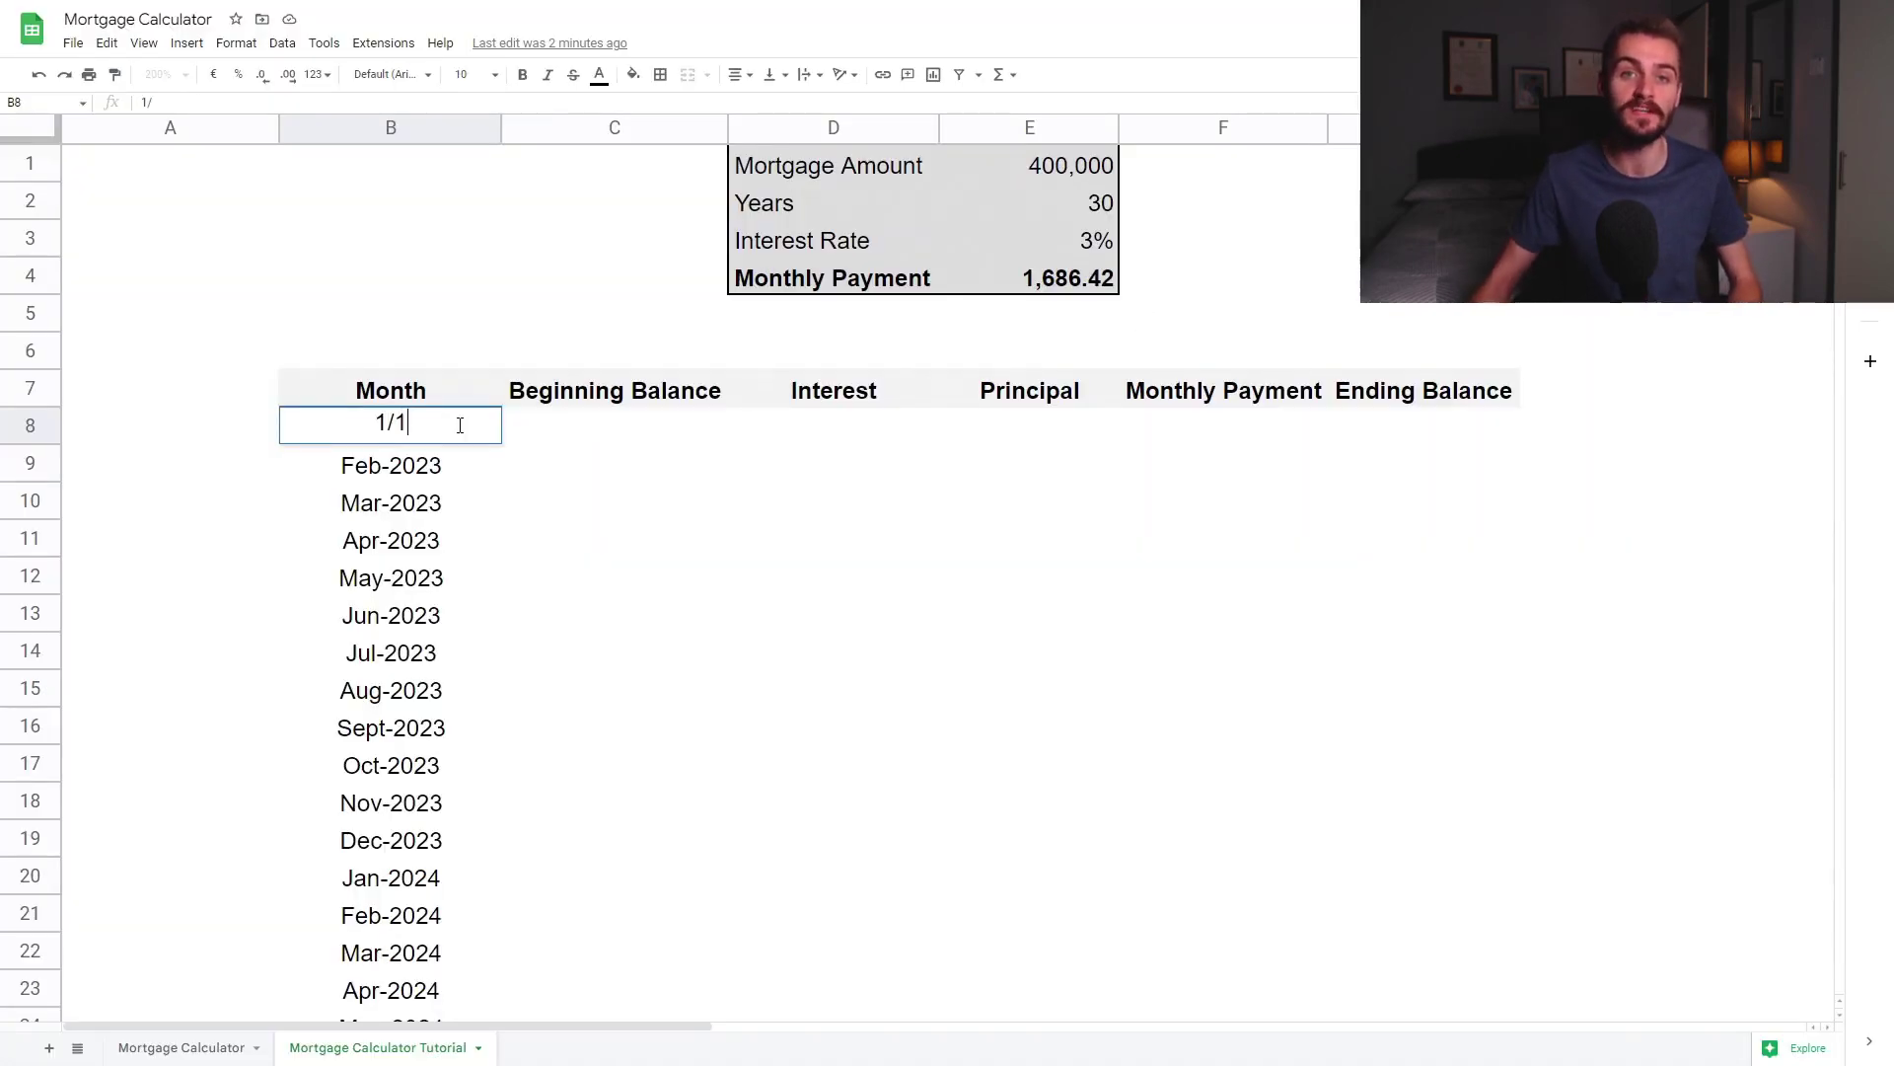
key(Return)
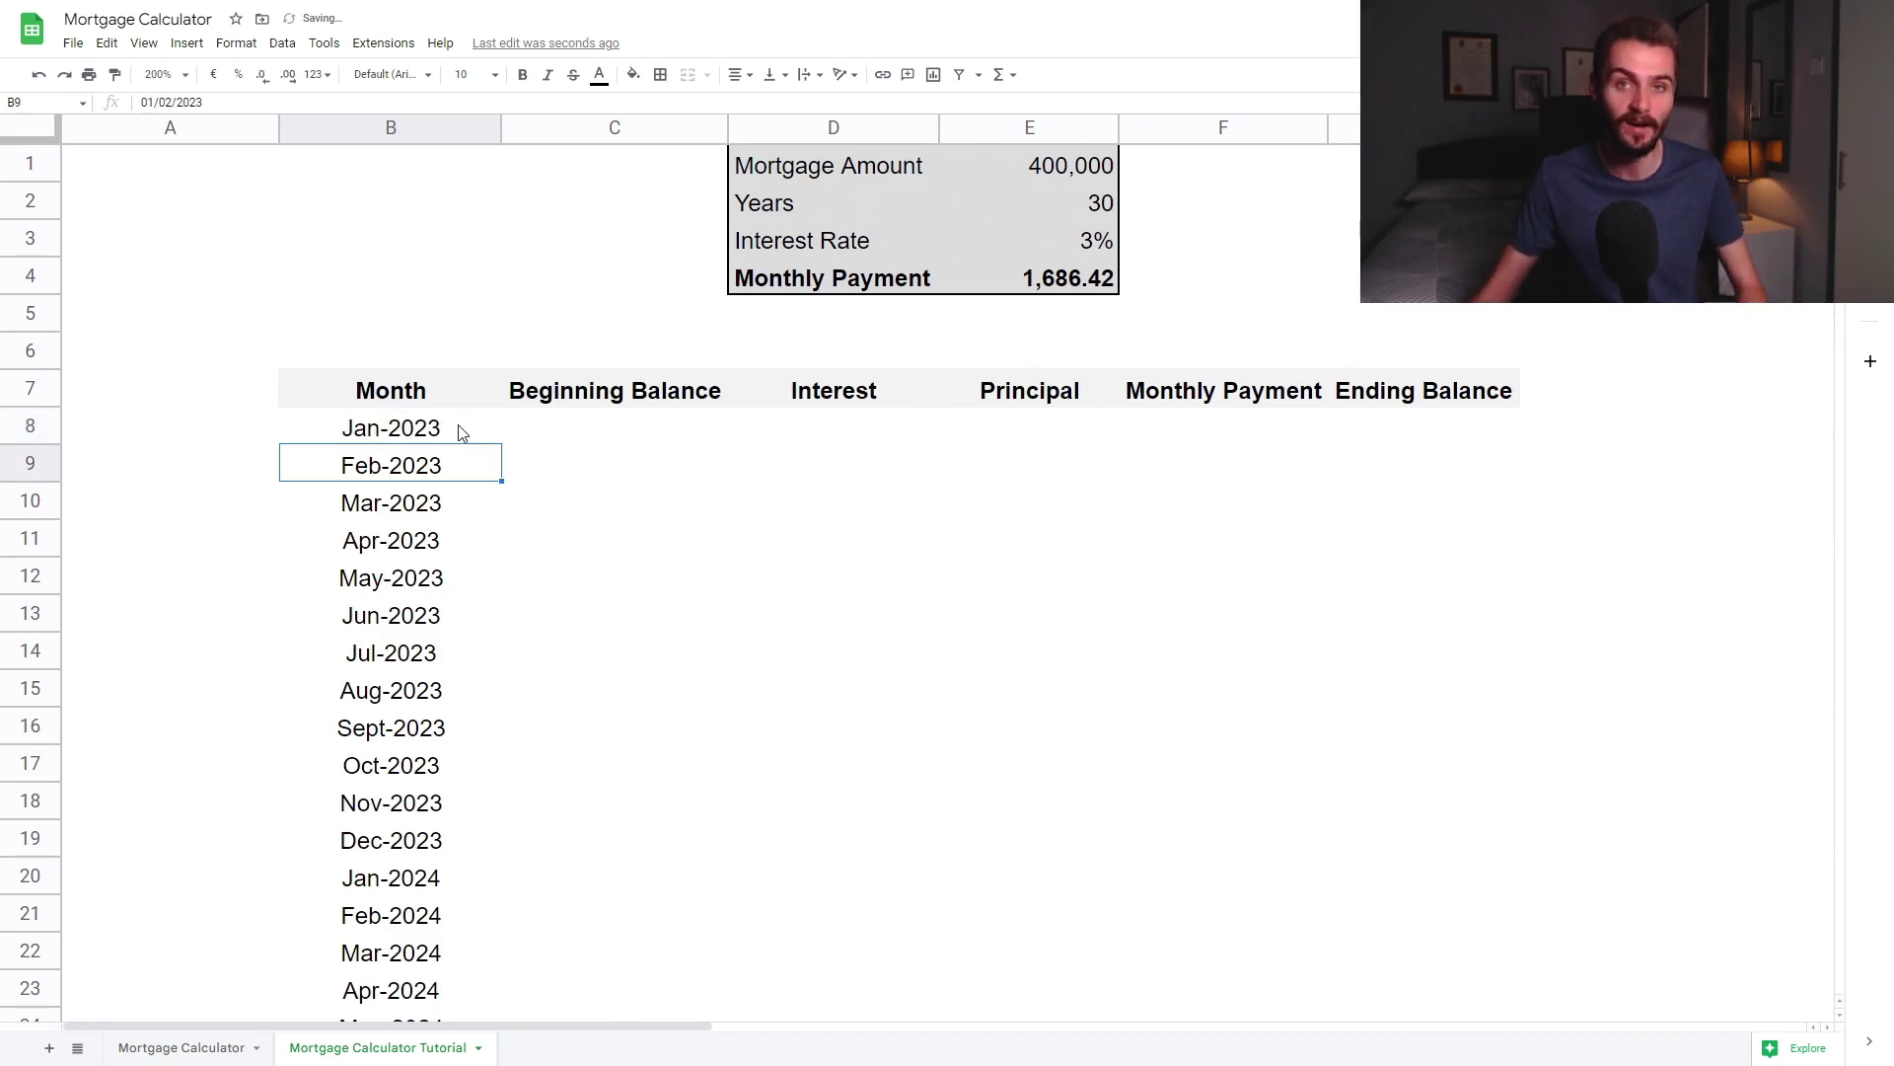
click(460, 432)
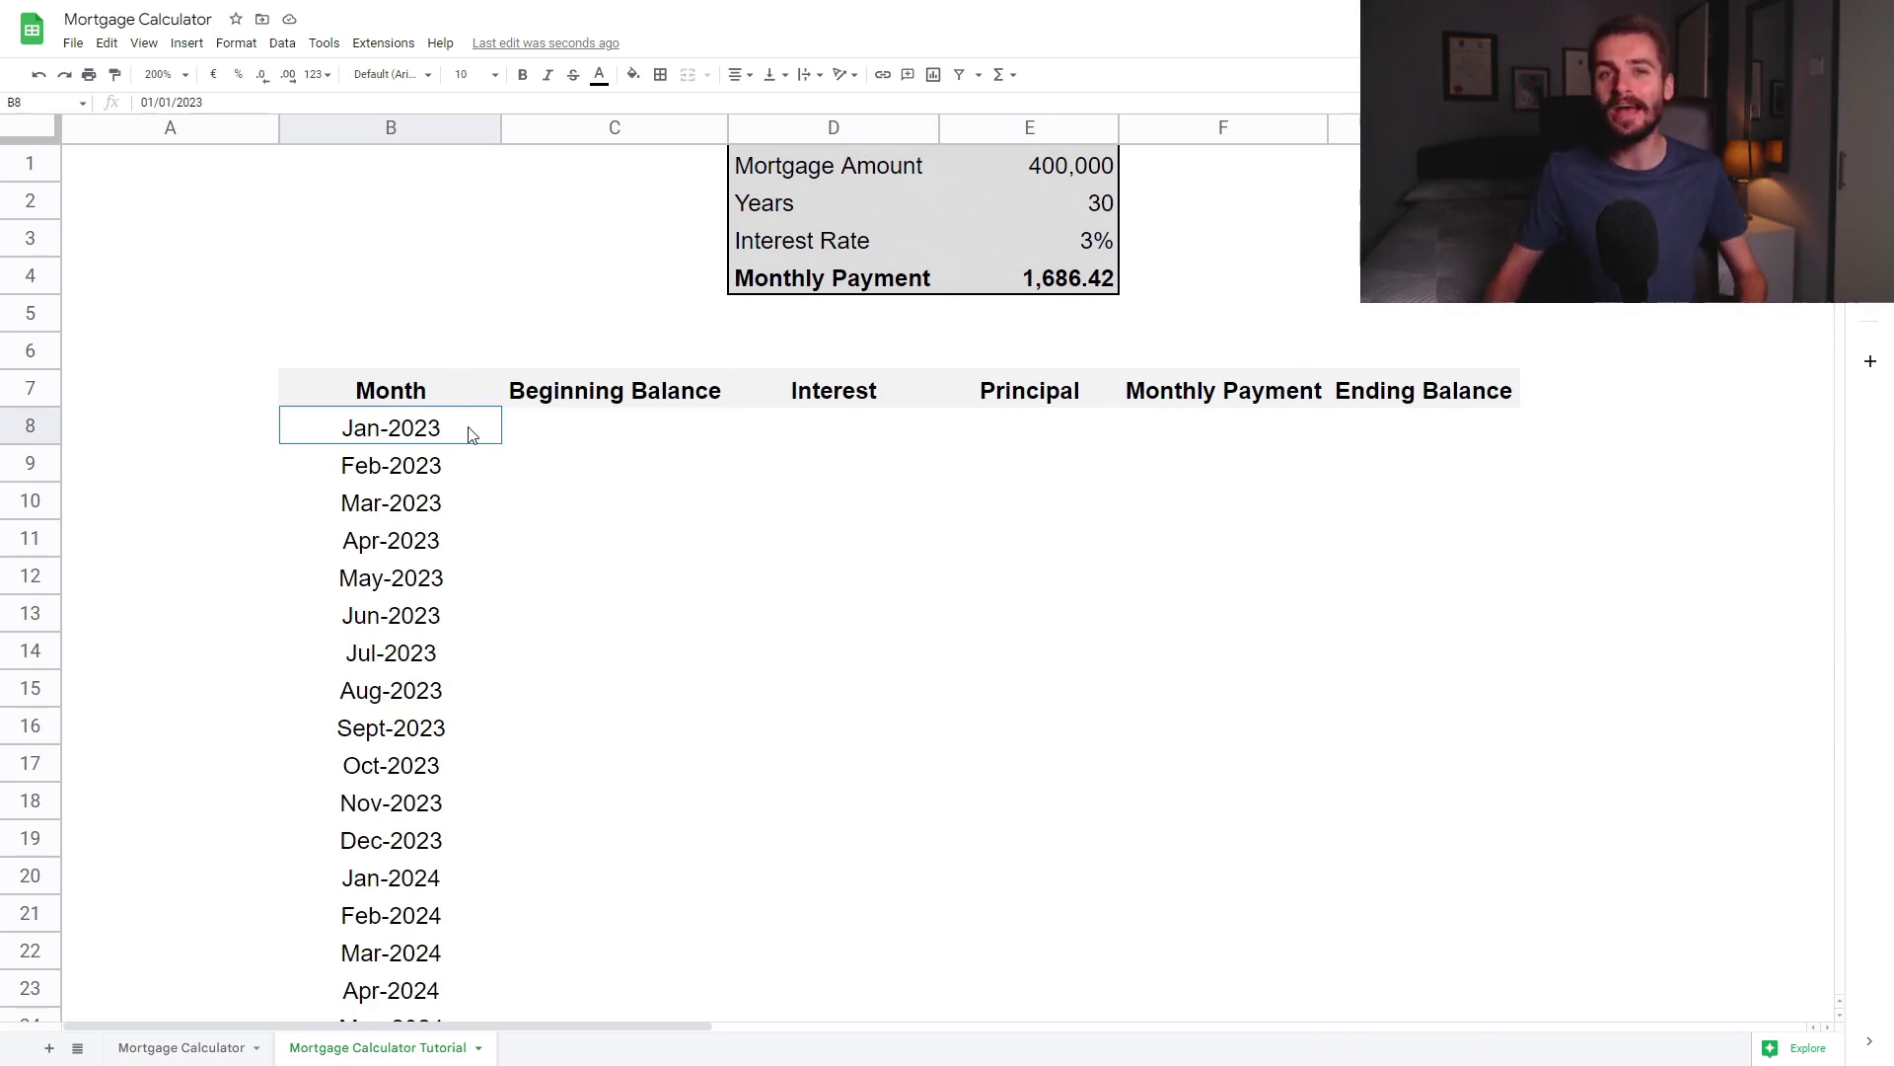
shift+click(475, 466)
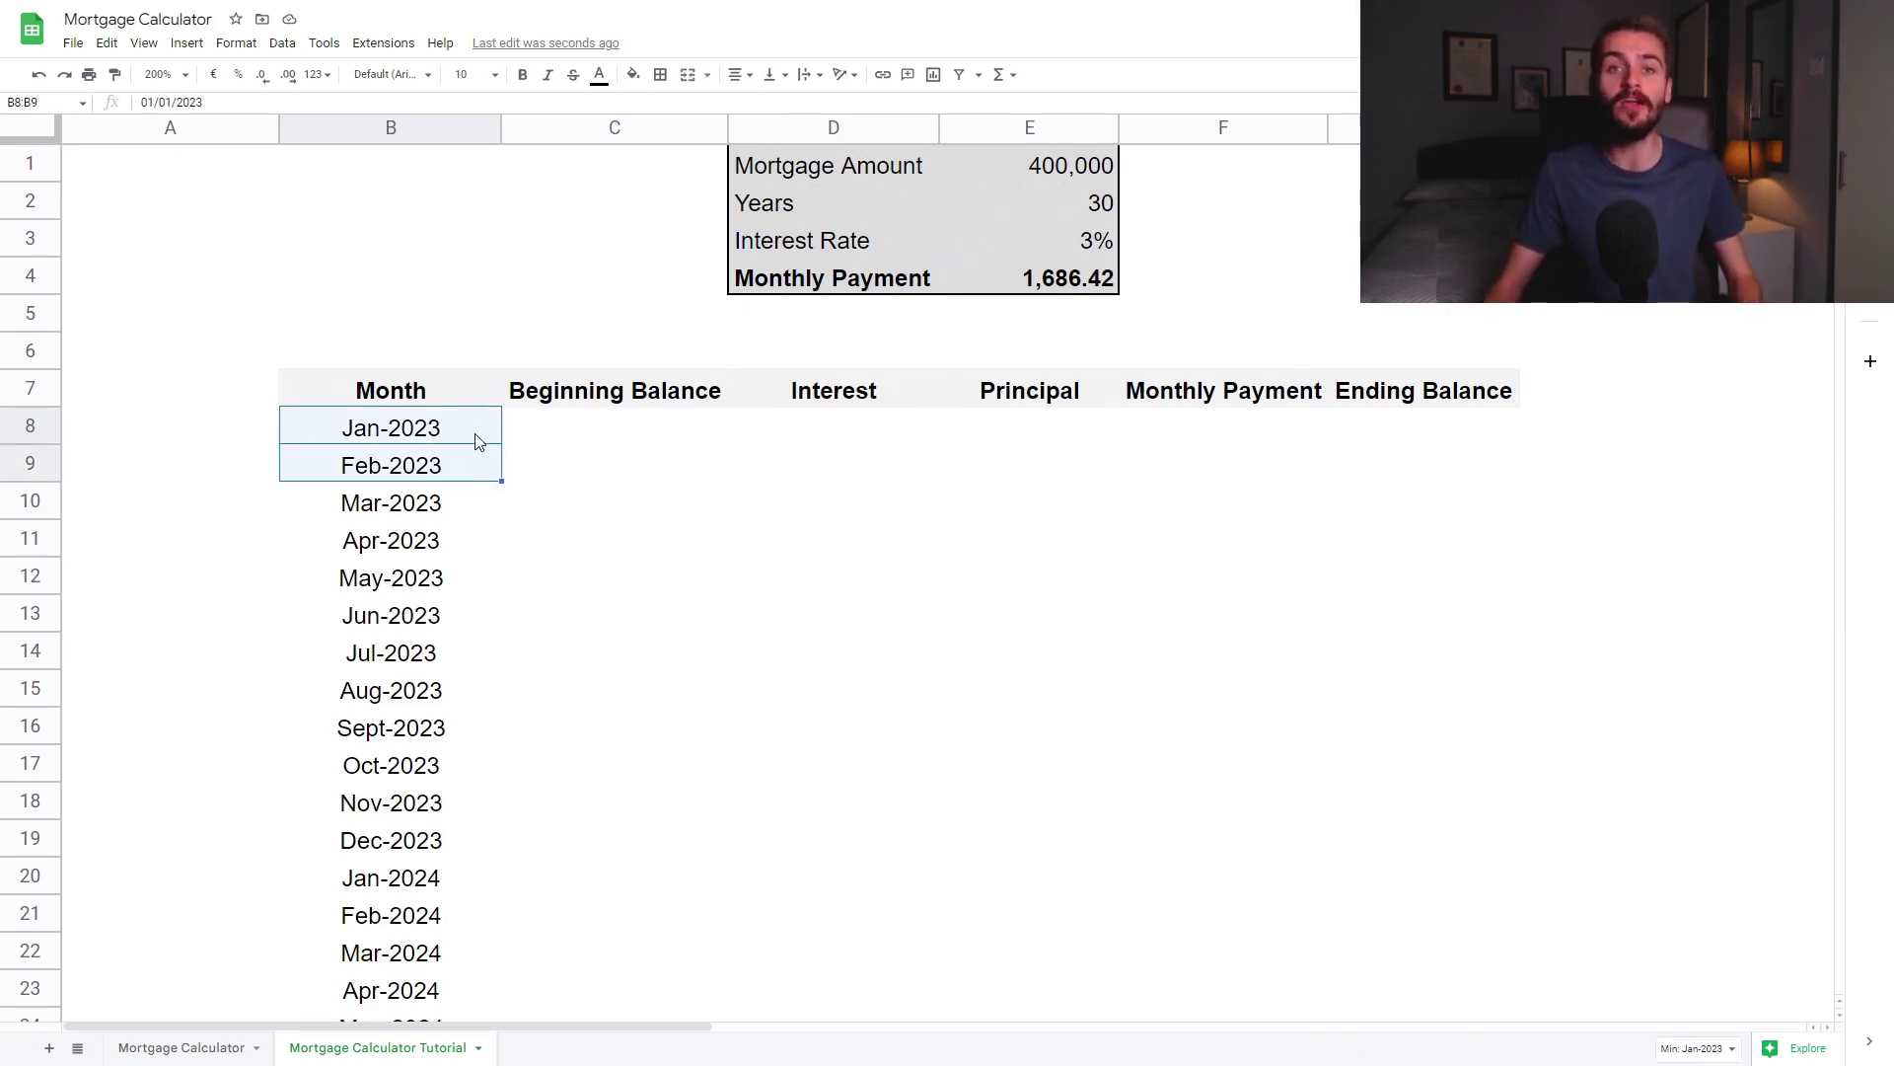
drag(502, 482, 511, 727)
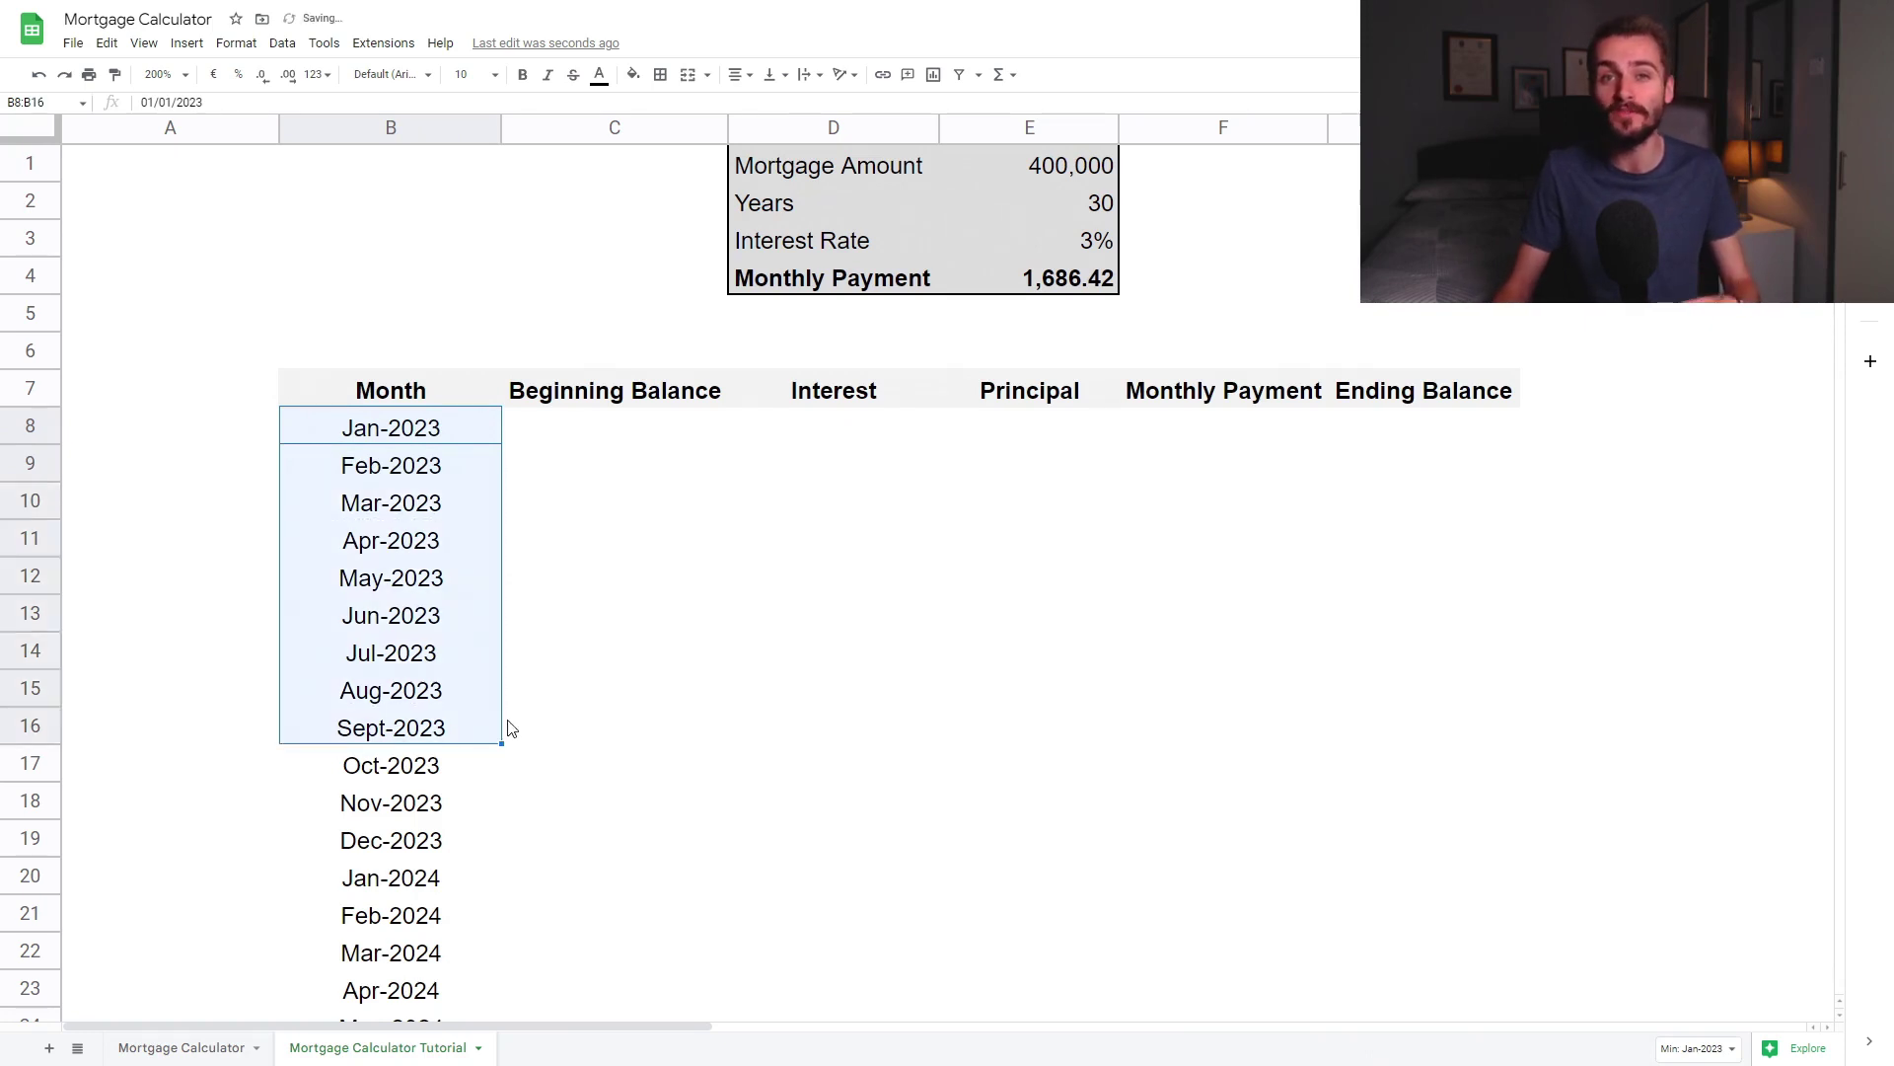
click(441, 435)
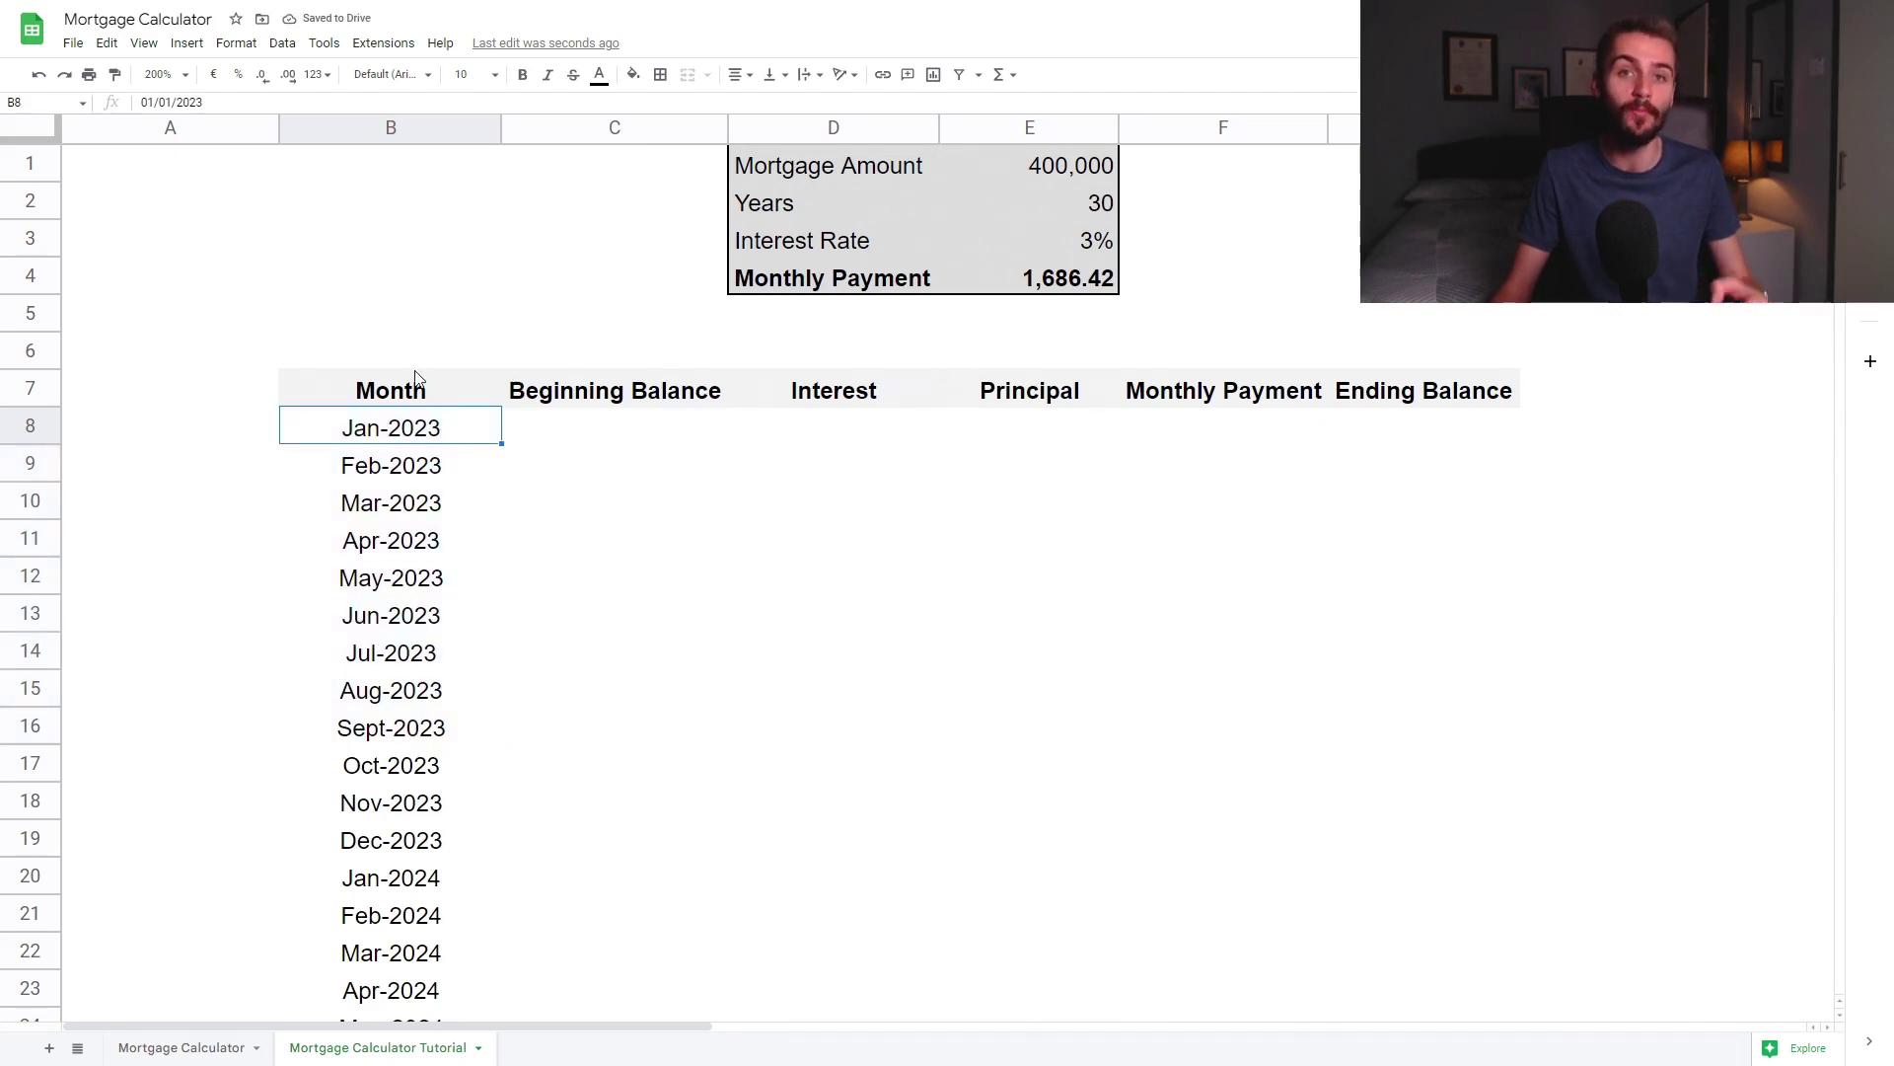
- Count the months in the schedule by entering =COUNTA(B8:B367) in B6
click(408, 354)
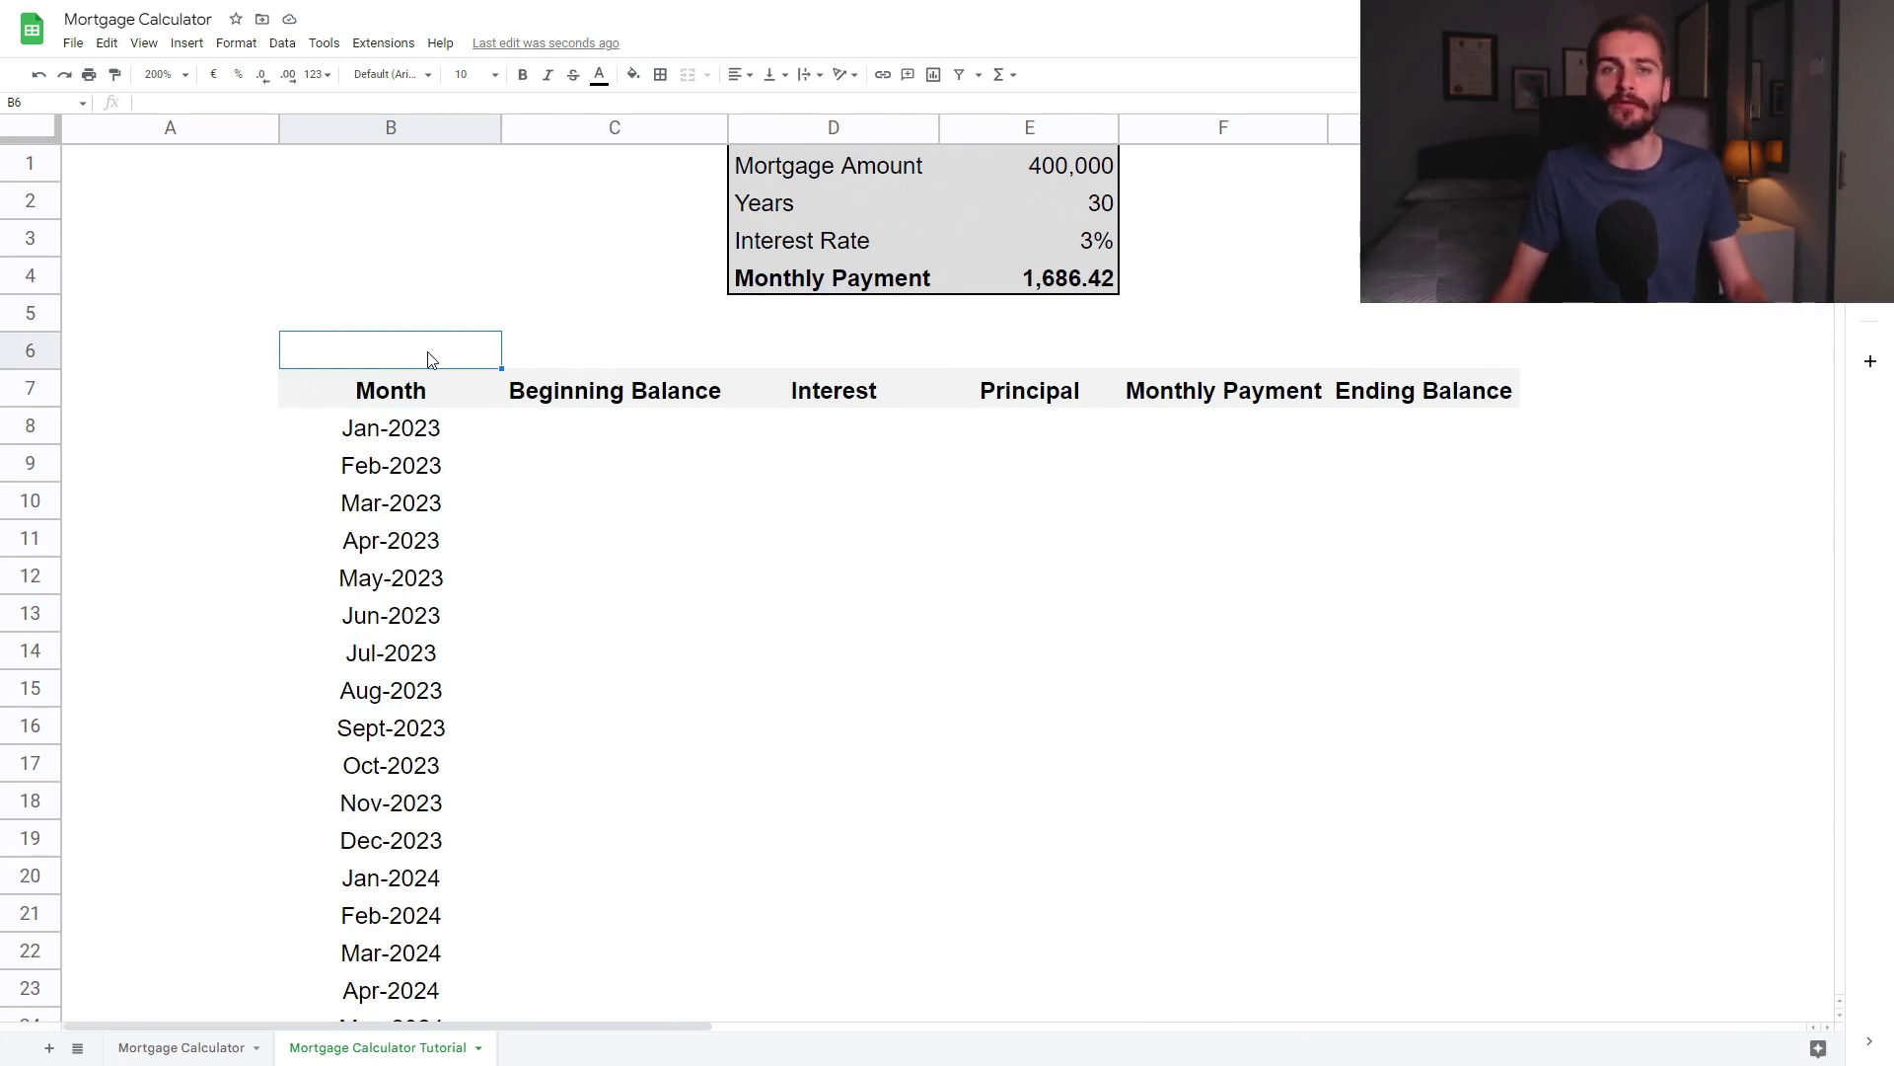
text(=counta)
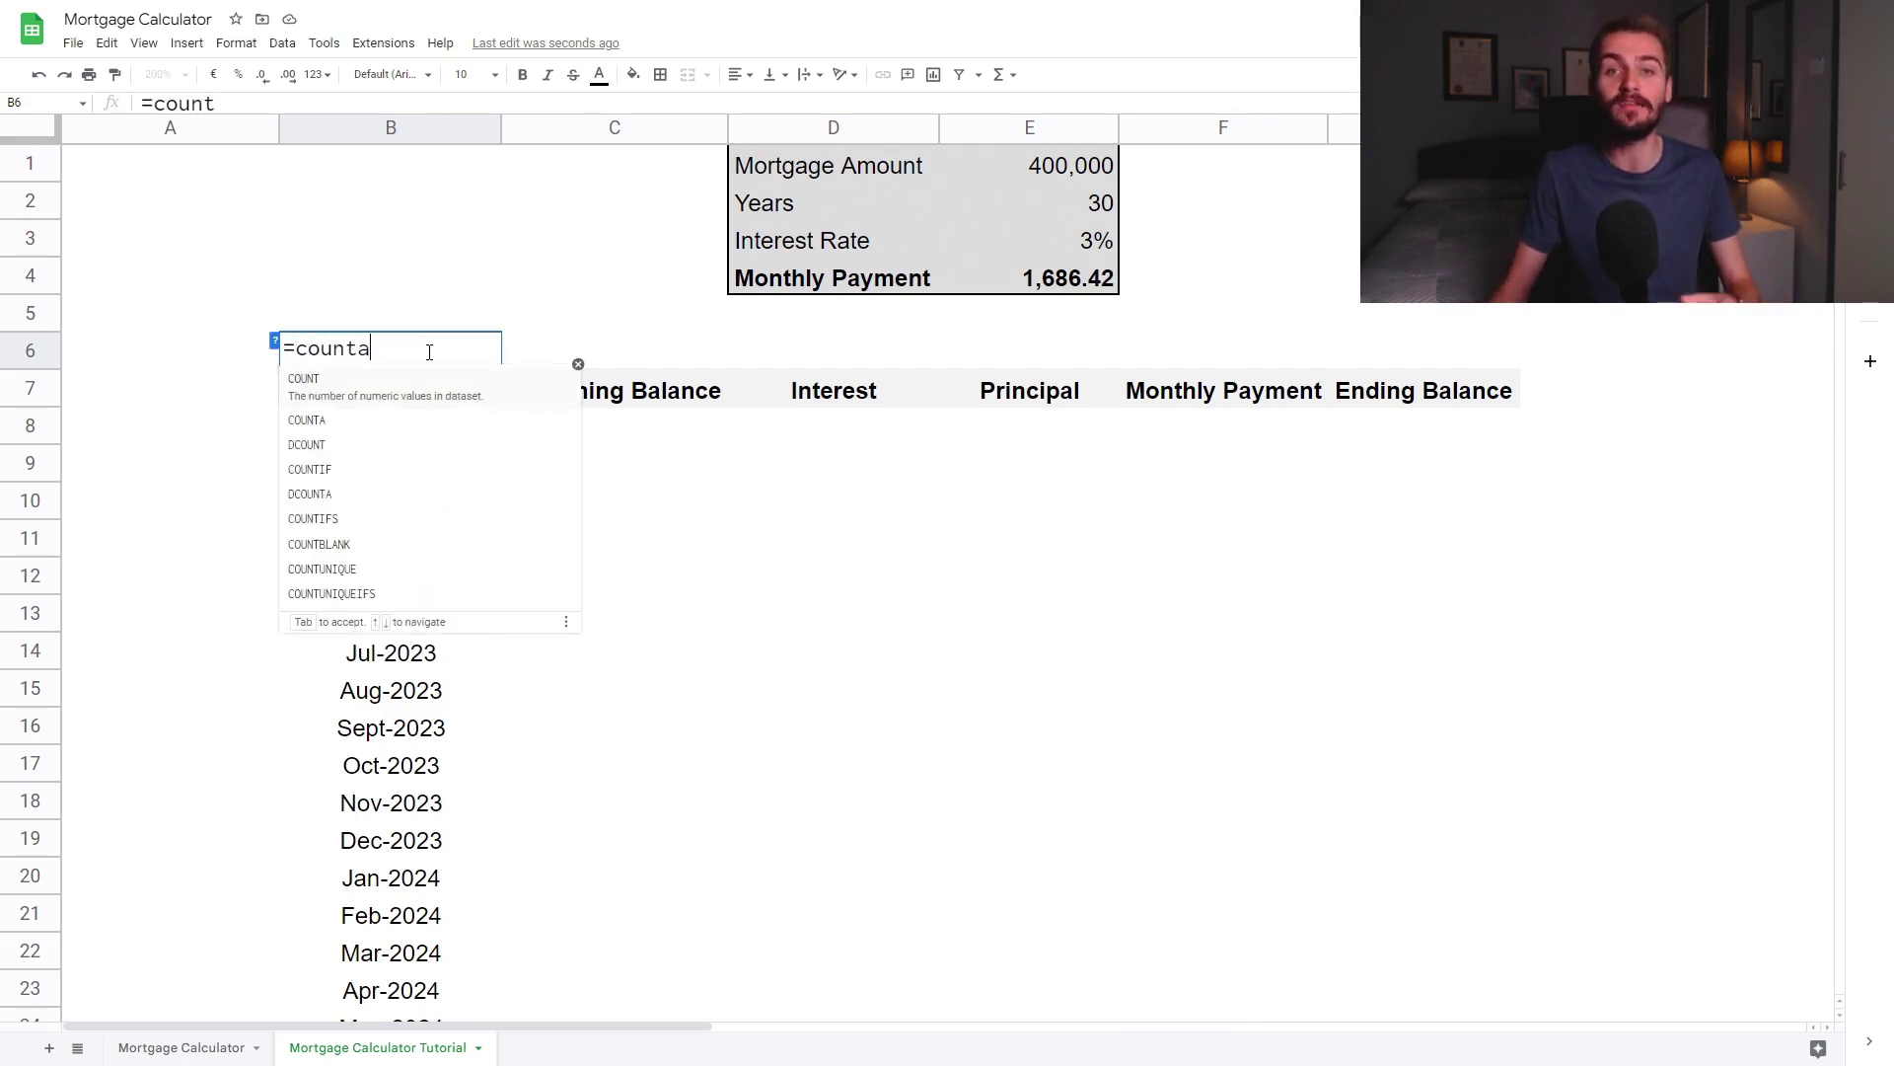
click(449, 396)
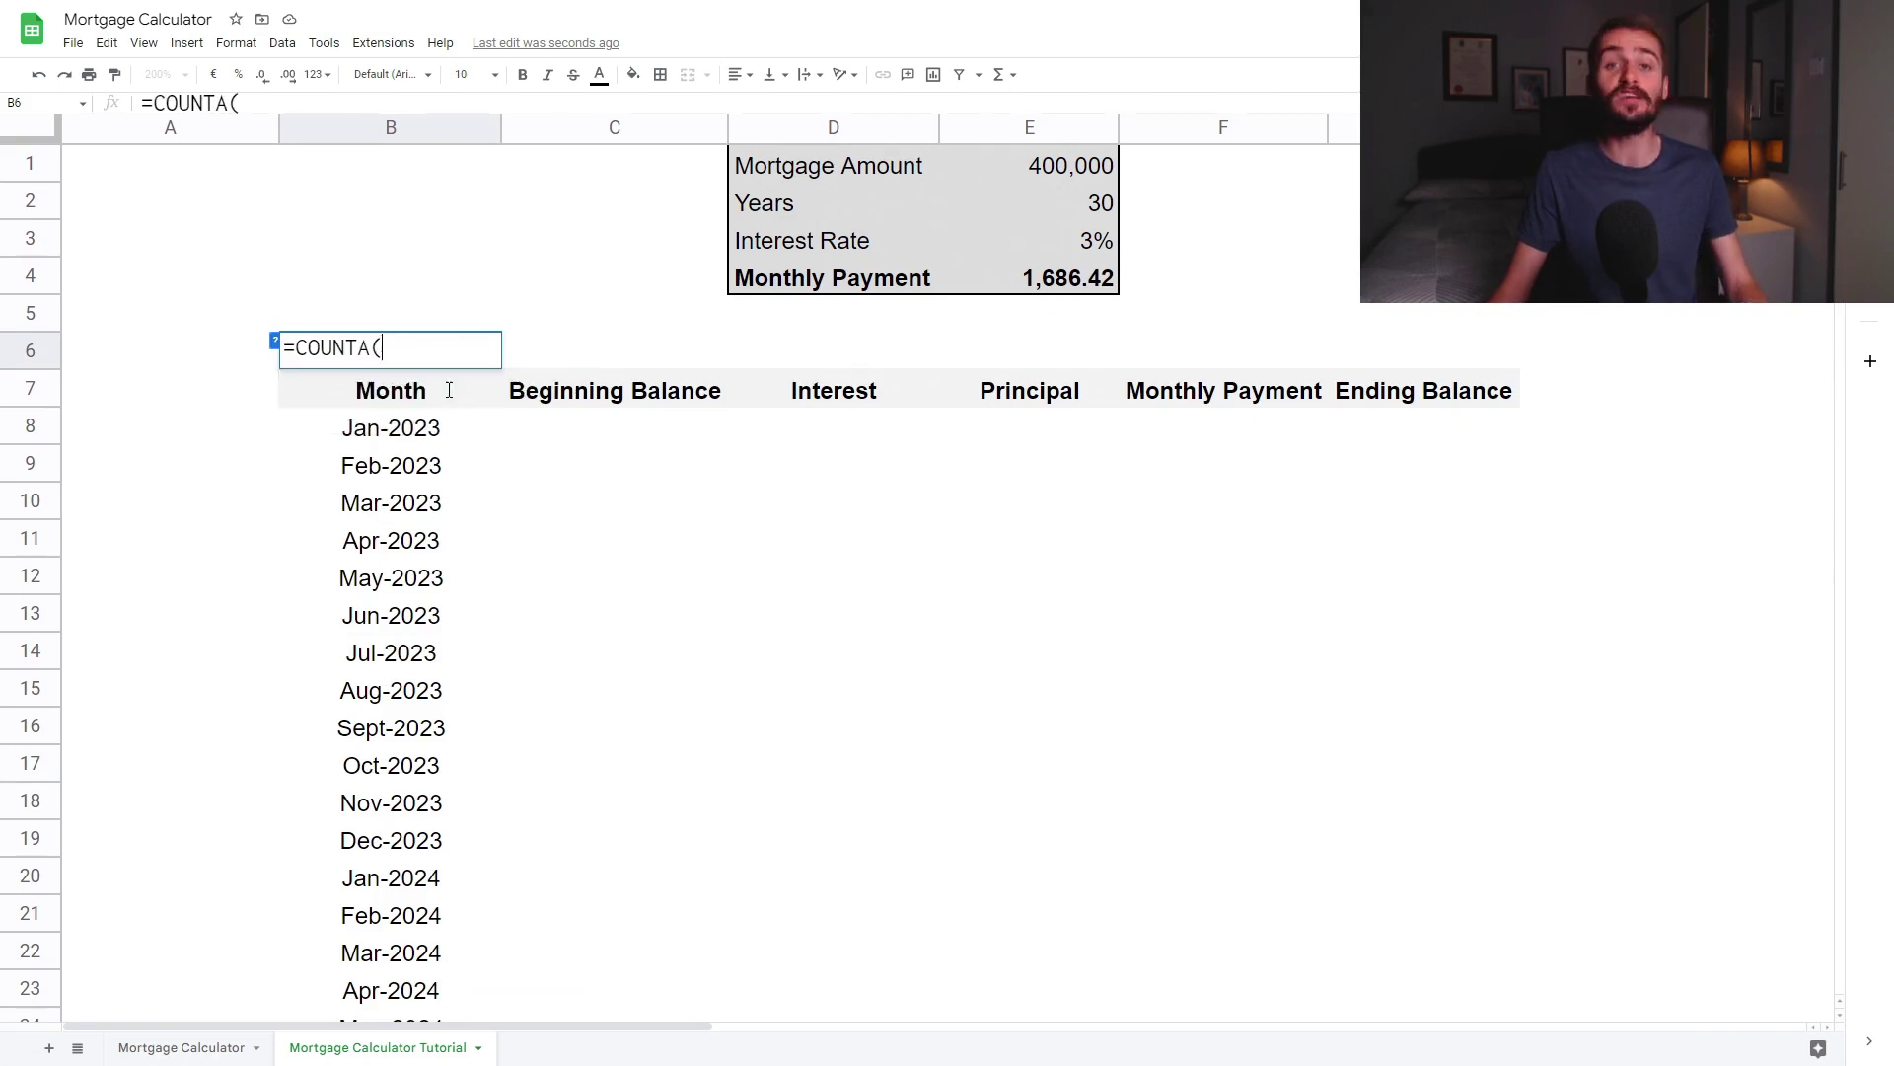
click(431, 443)
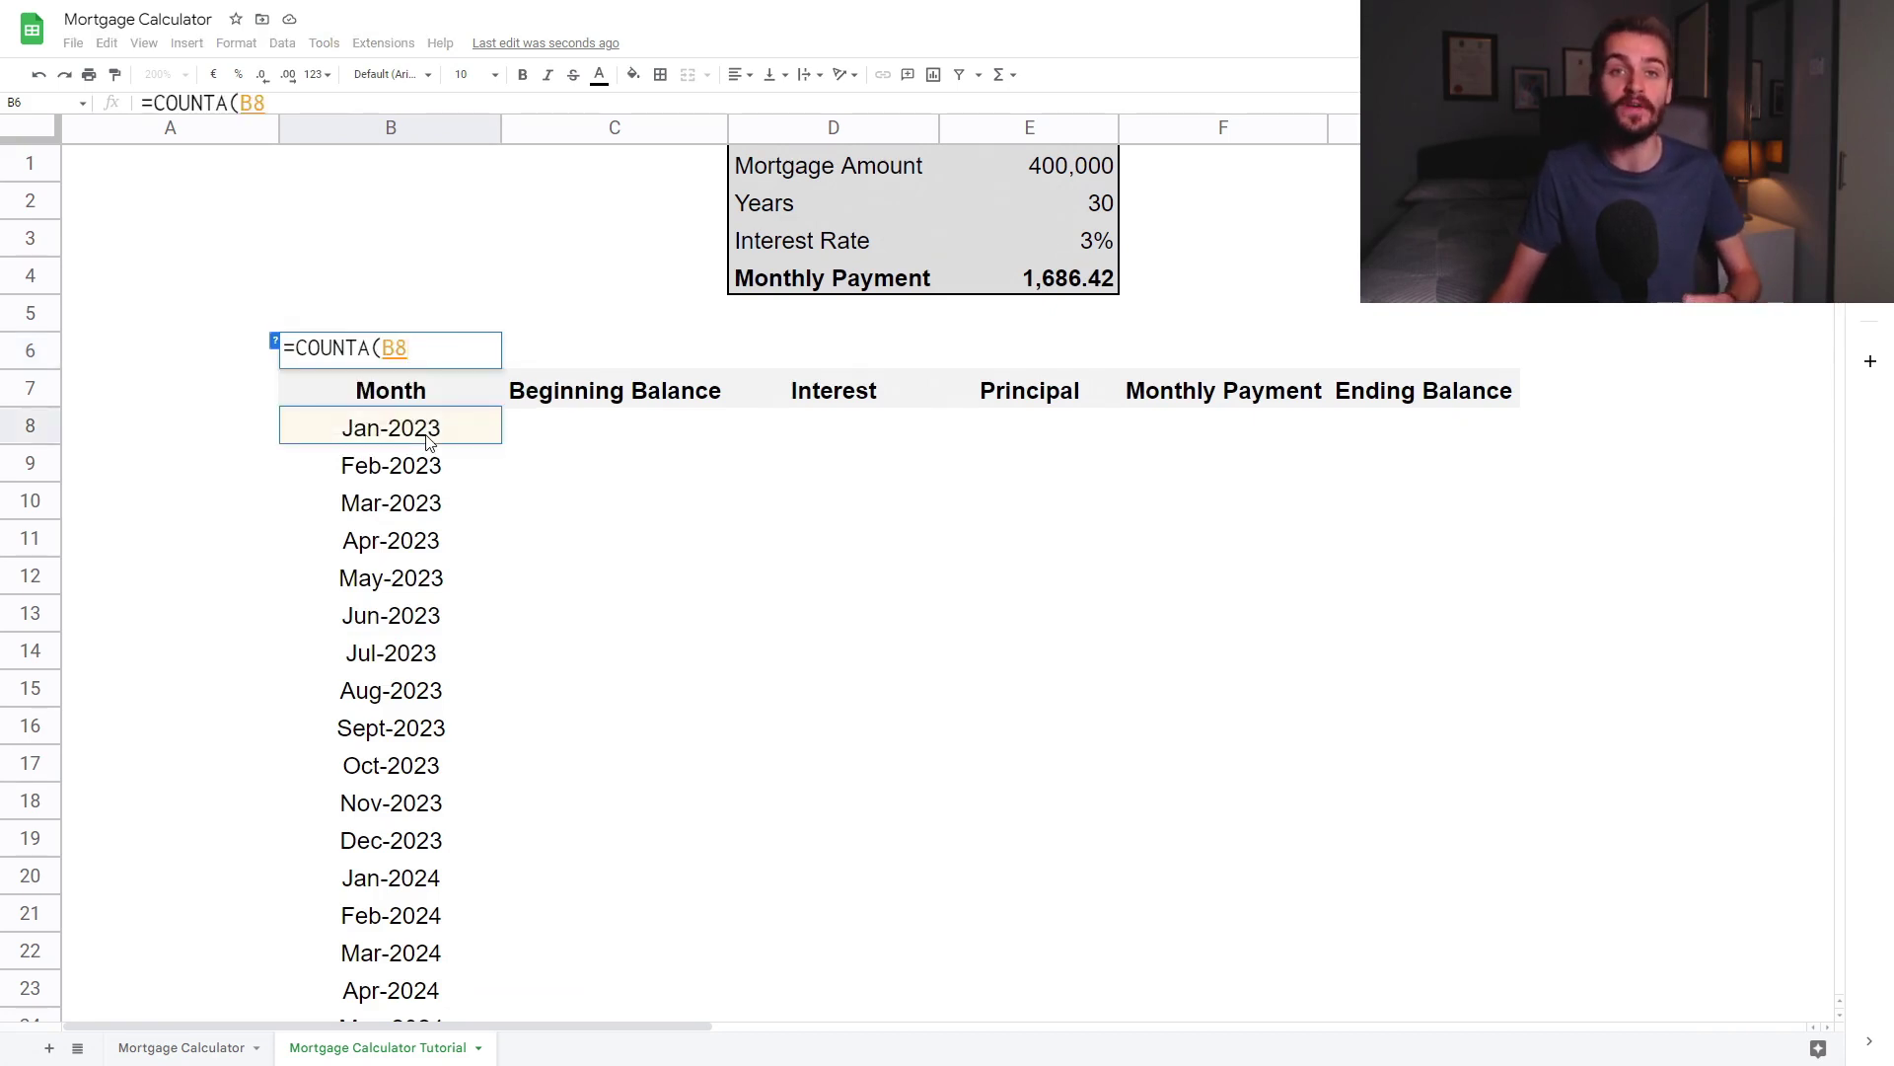
key(ctrl+shift+Down)
text())
key(Return)
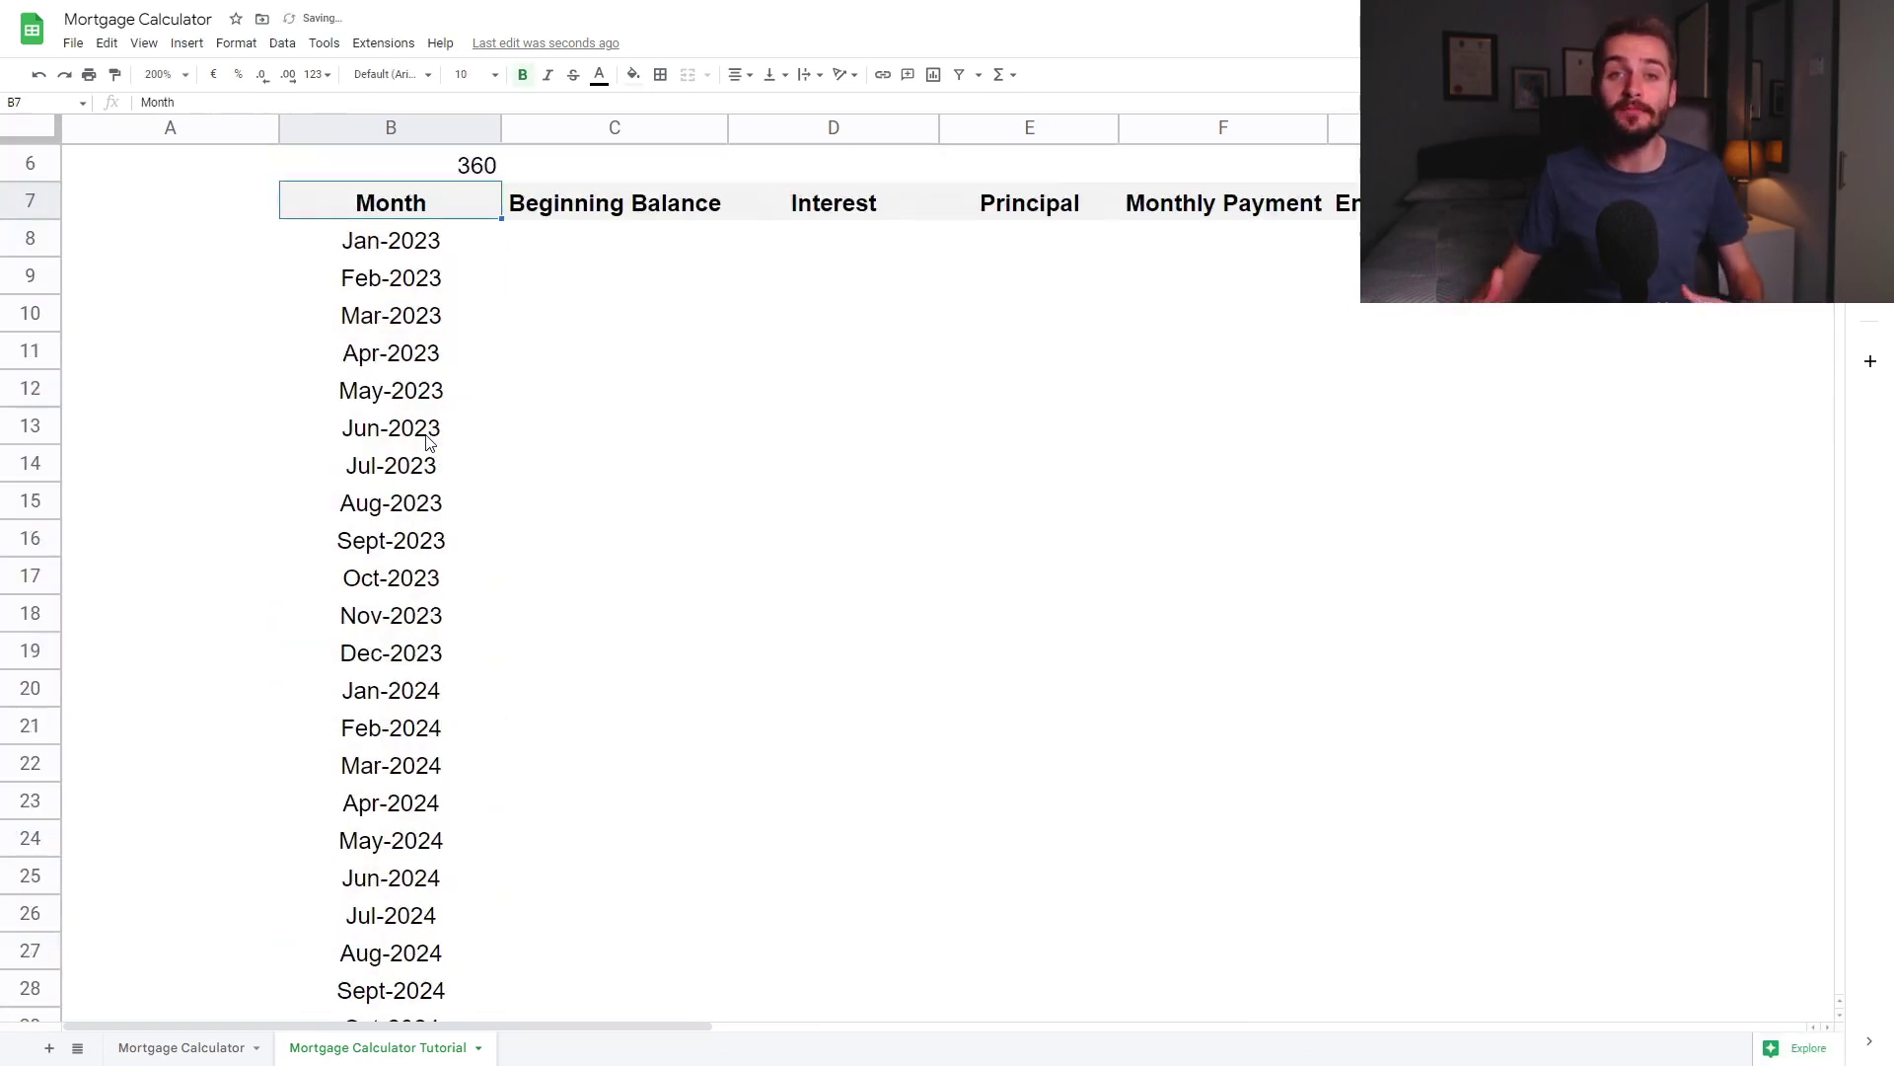
- Enter =30*12 in B5, above the month count, as a check on the number of payments
scroll(429, 441, up, 2)
click(429, 353)
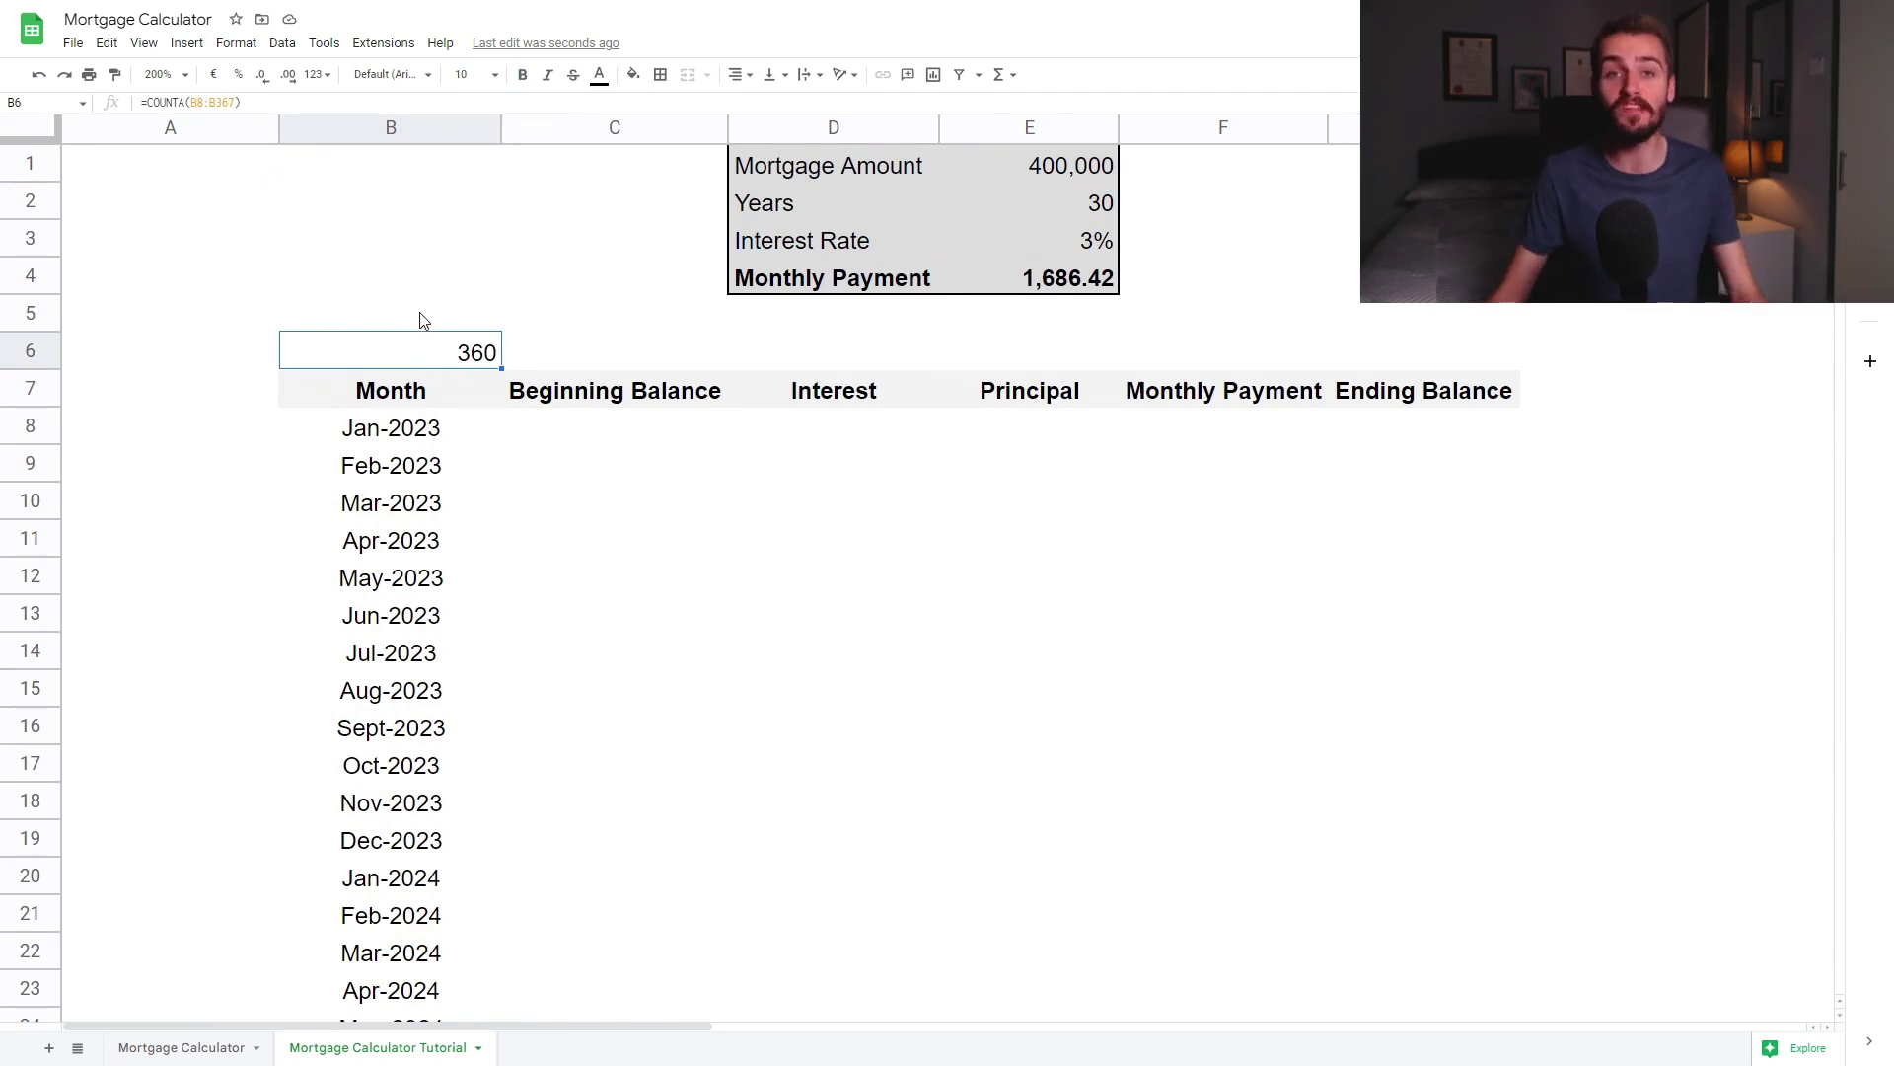
click(423, 316)
text(=30*12)
key(Return)
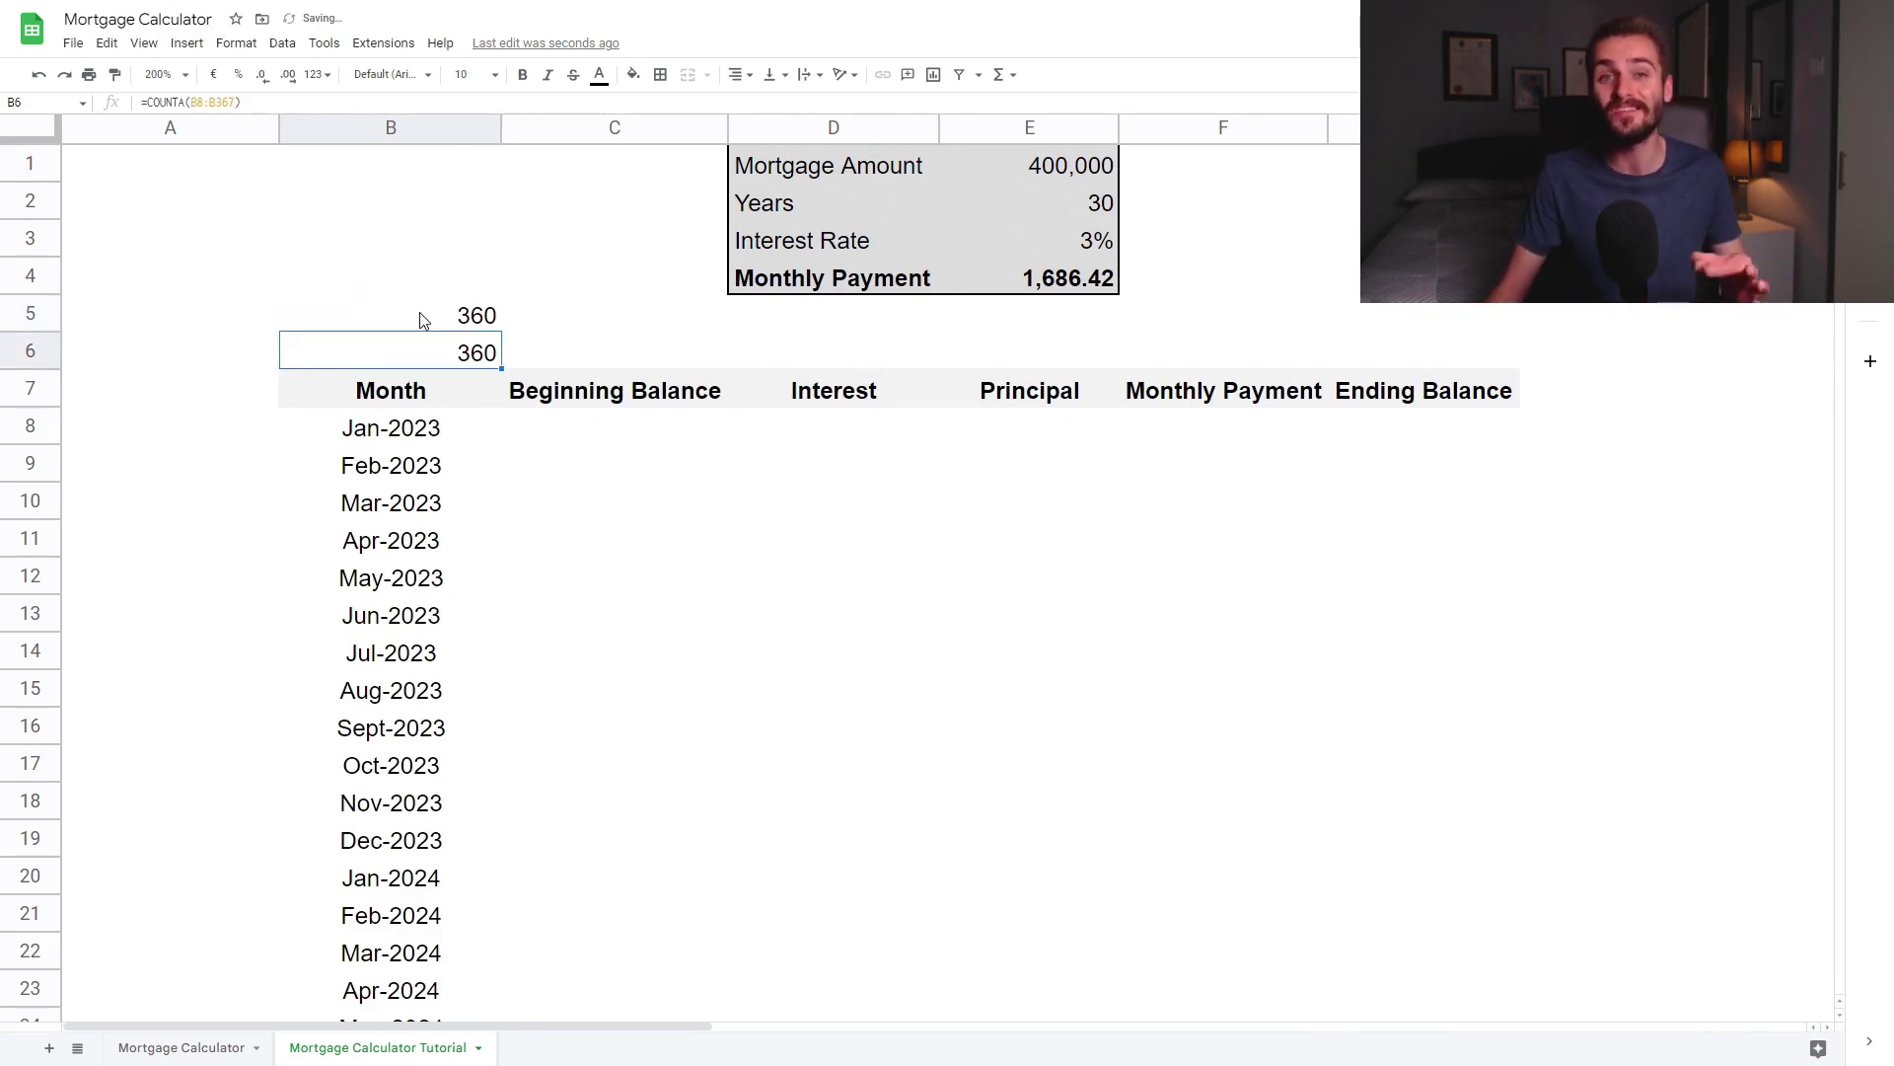
- Clear both check formulas from B5:B6
click(422, 316)
key(shift+Down)
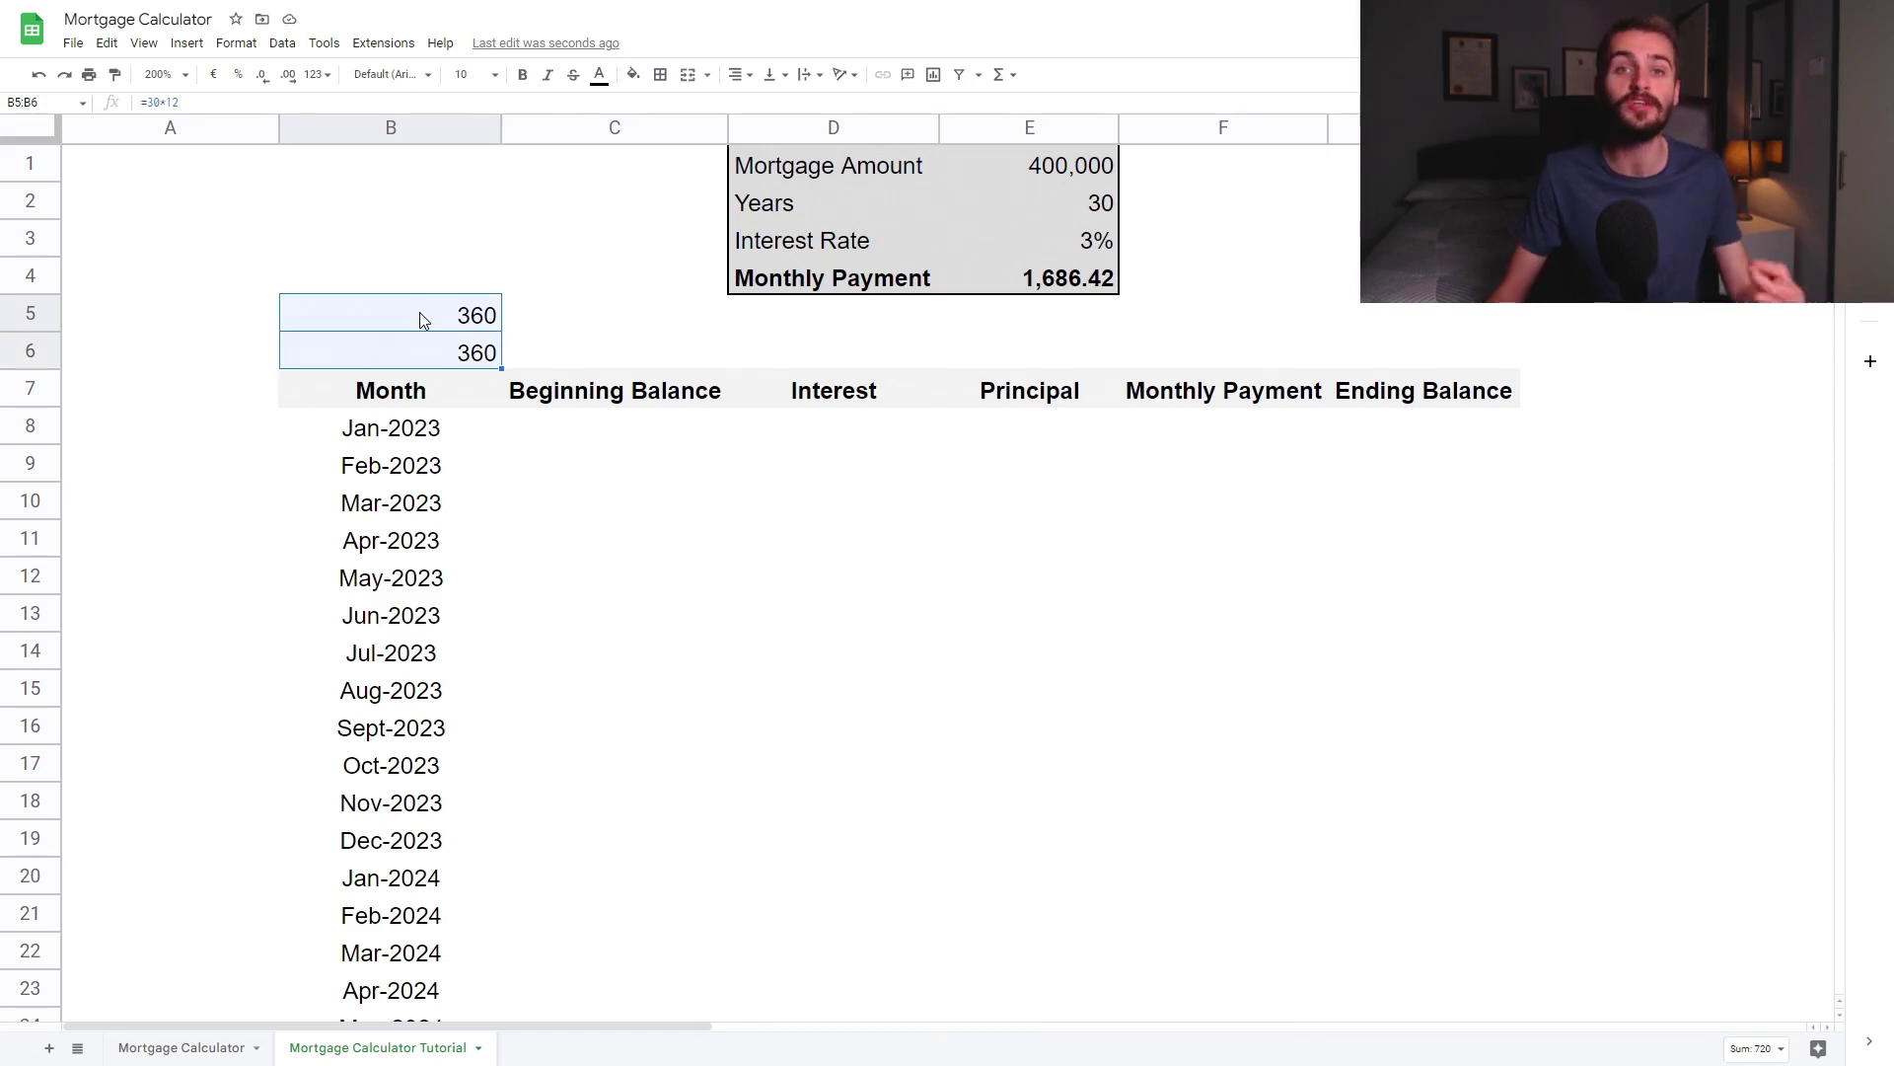
key(Delete)
click(418, 430)
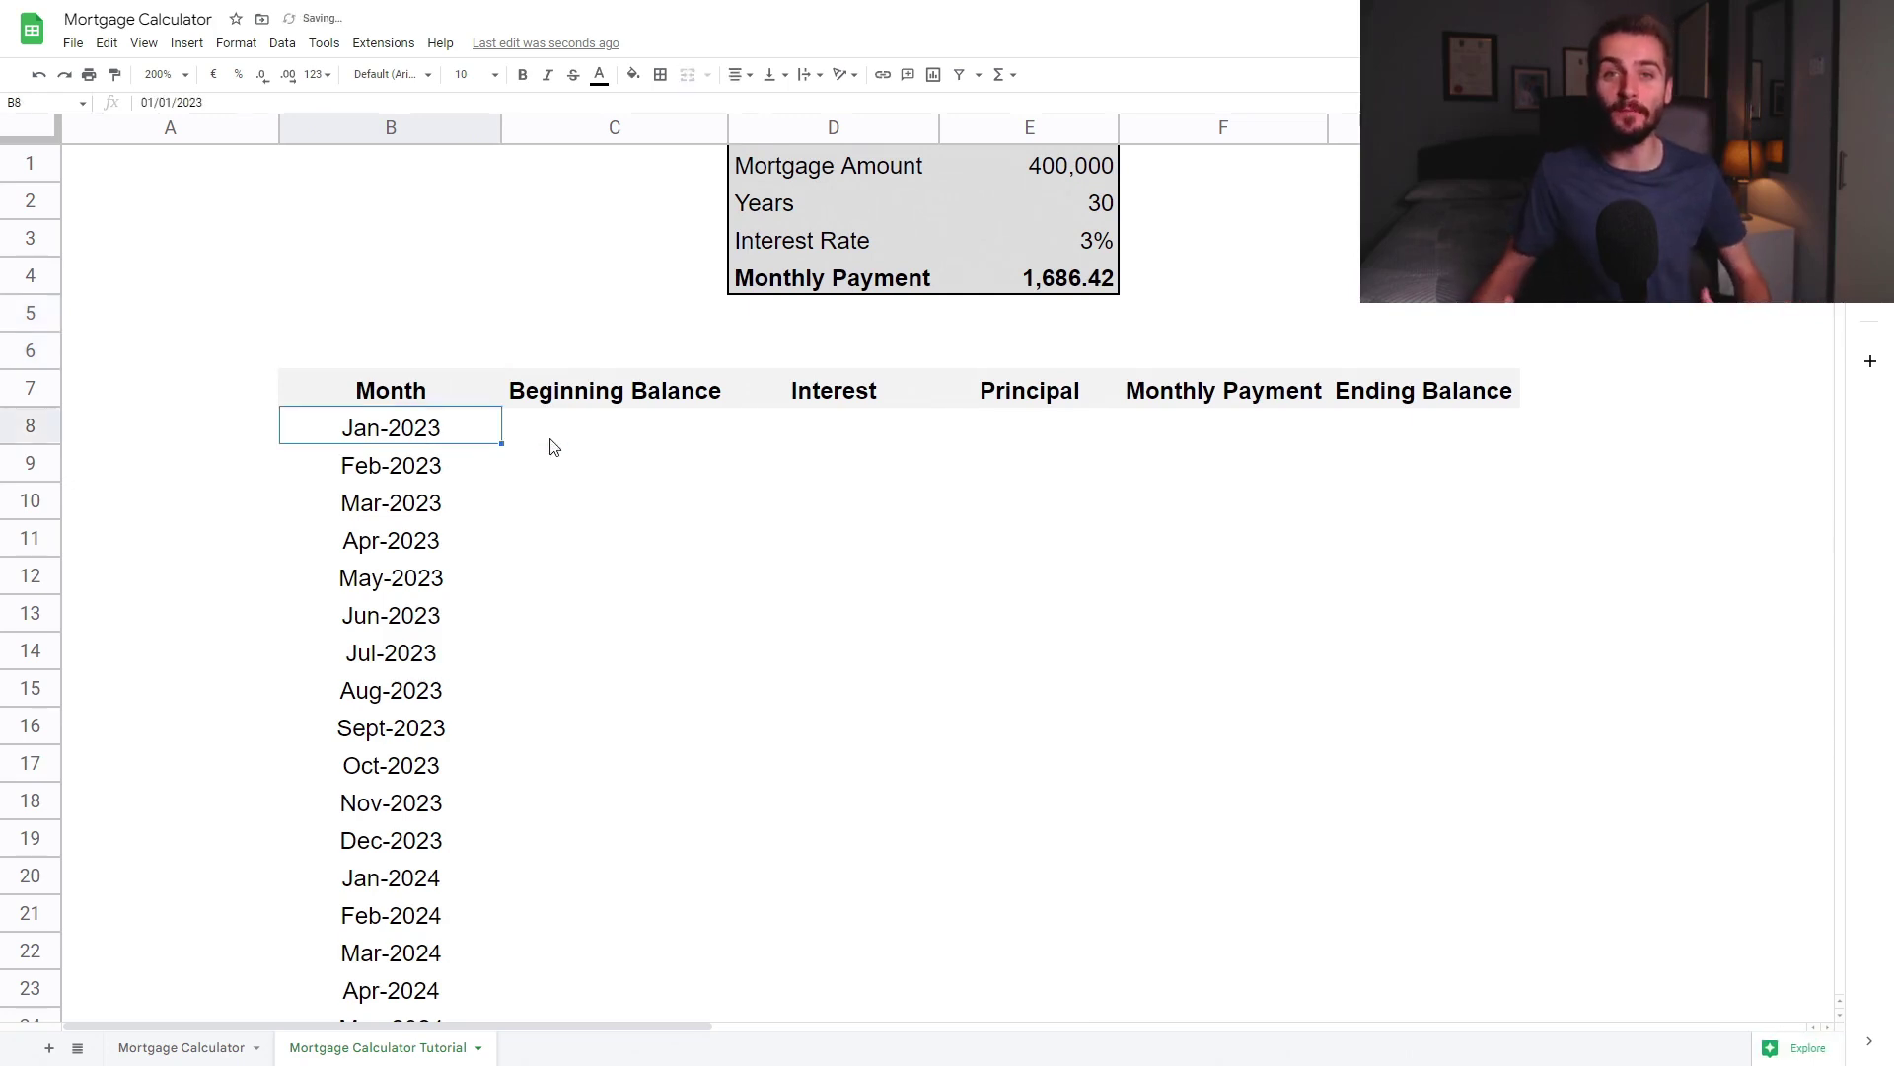
- Link January's beginning balance in C8 to the mortgage amount with =E1, leaving the suggested autofill unused
click(553, 444)
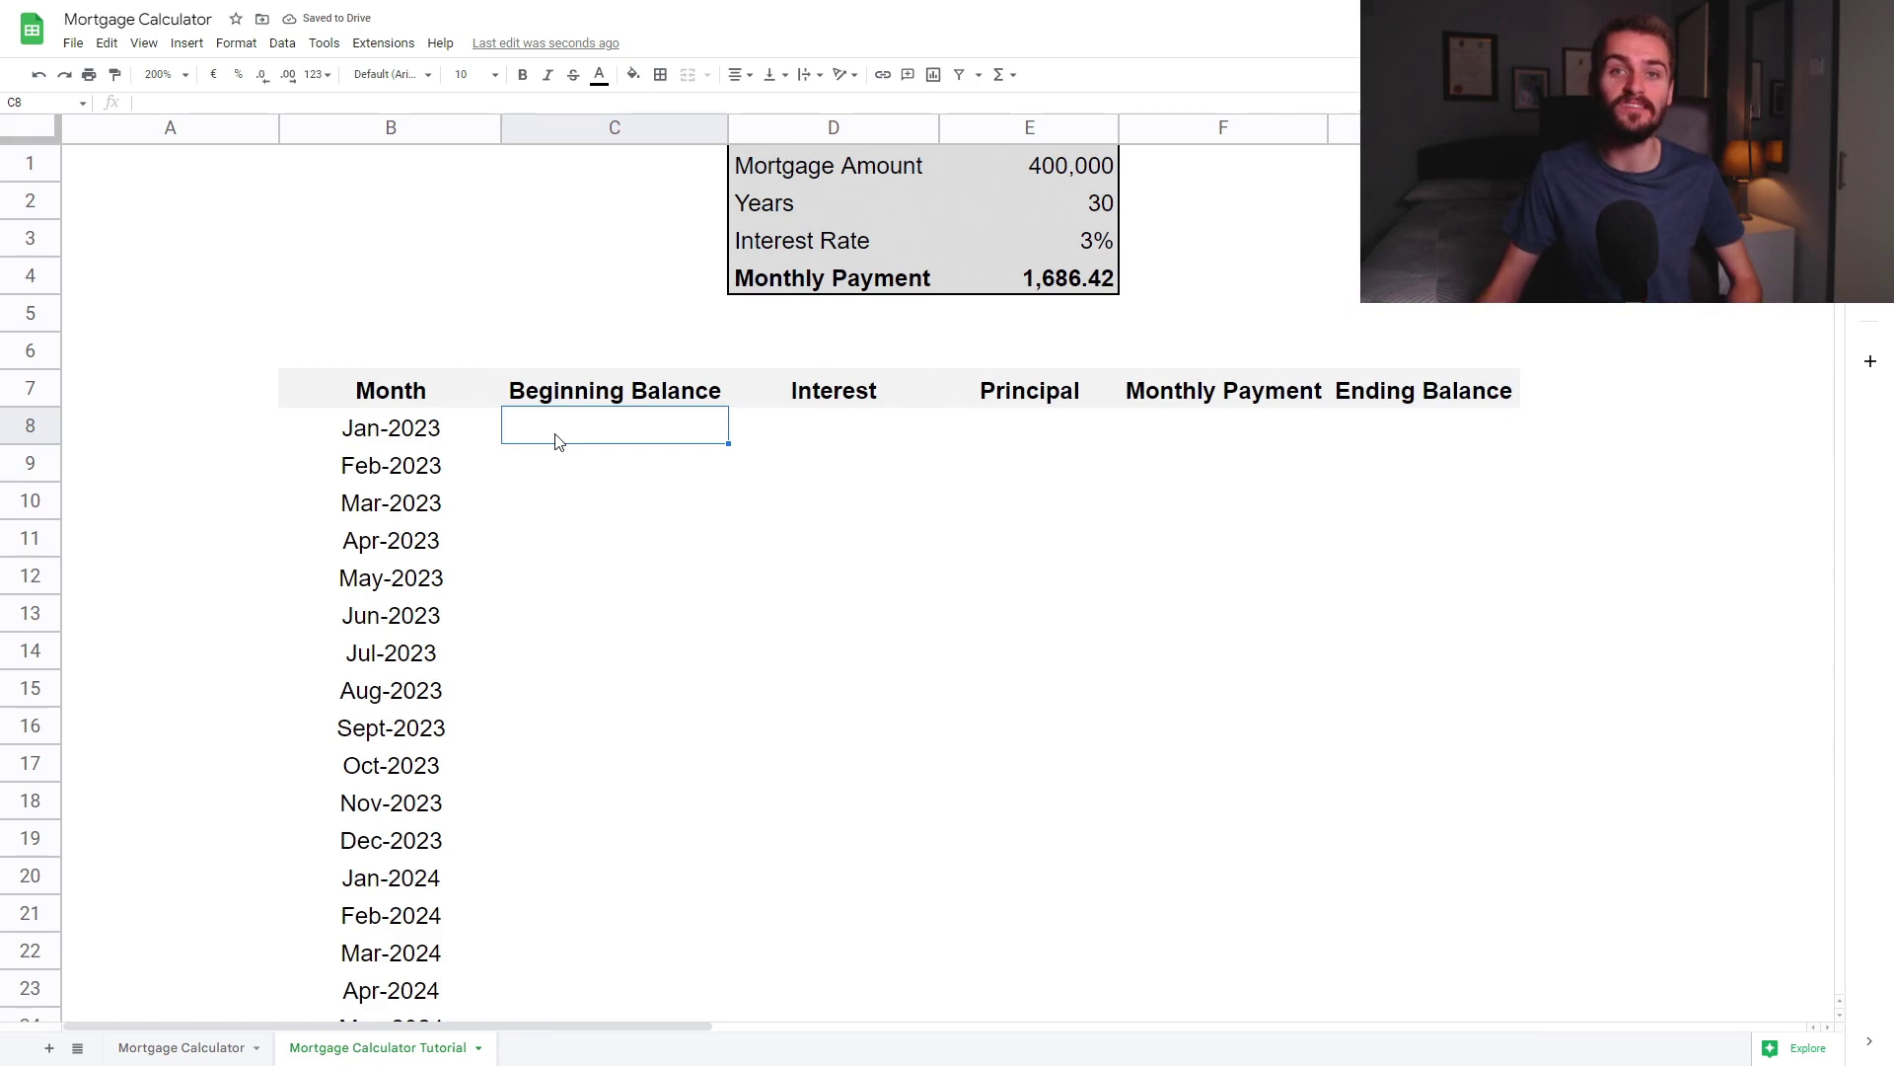
text(=)
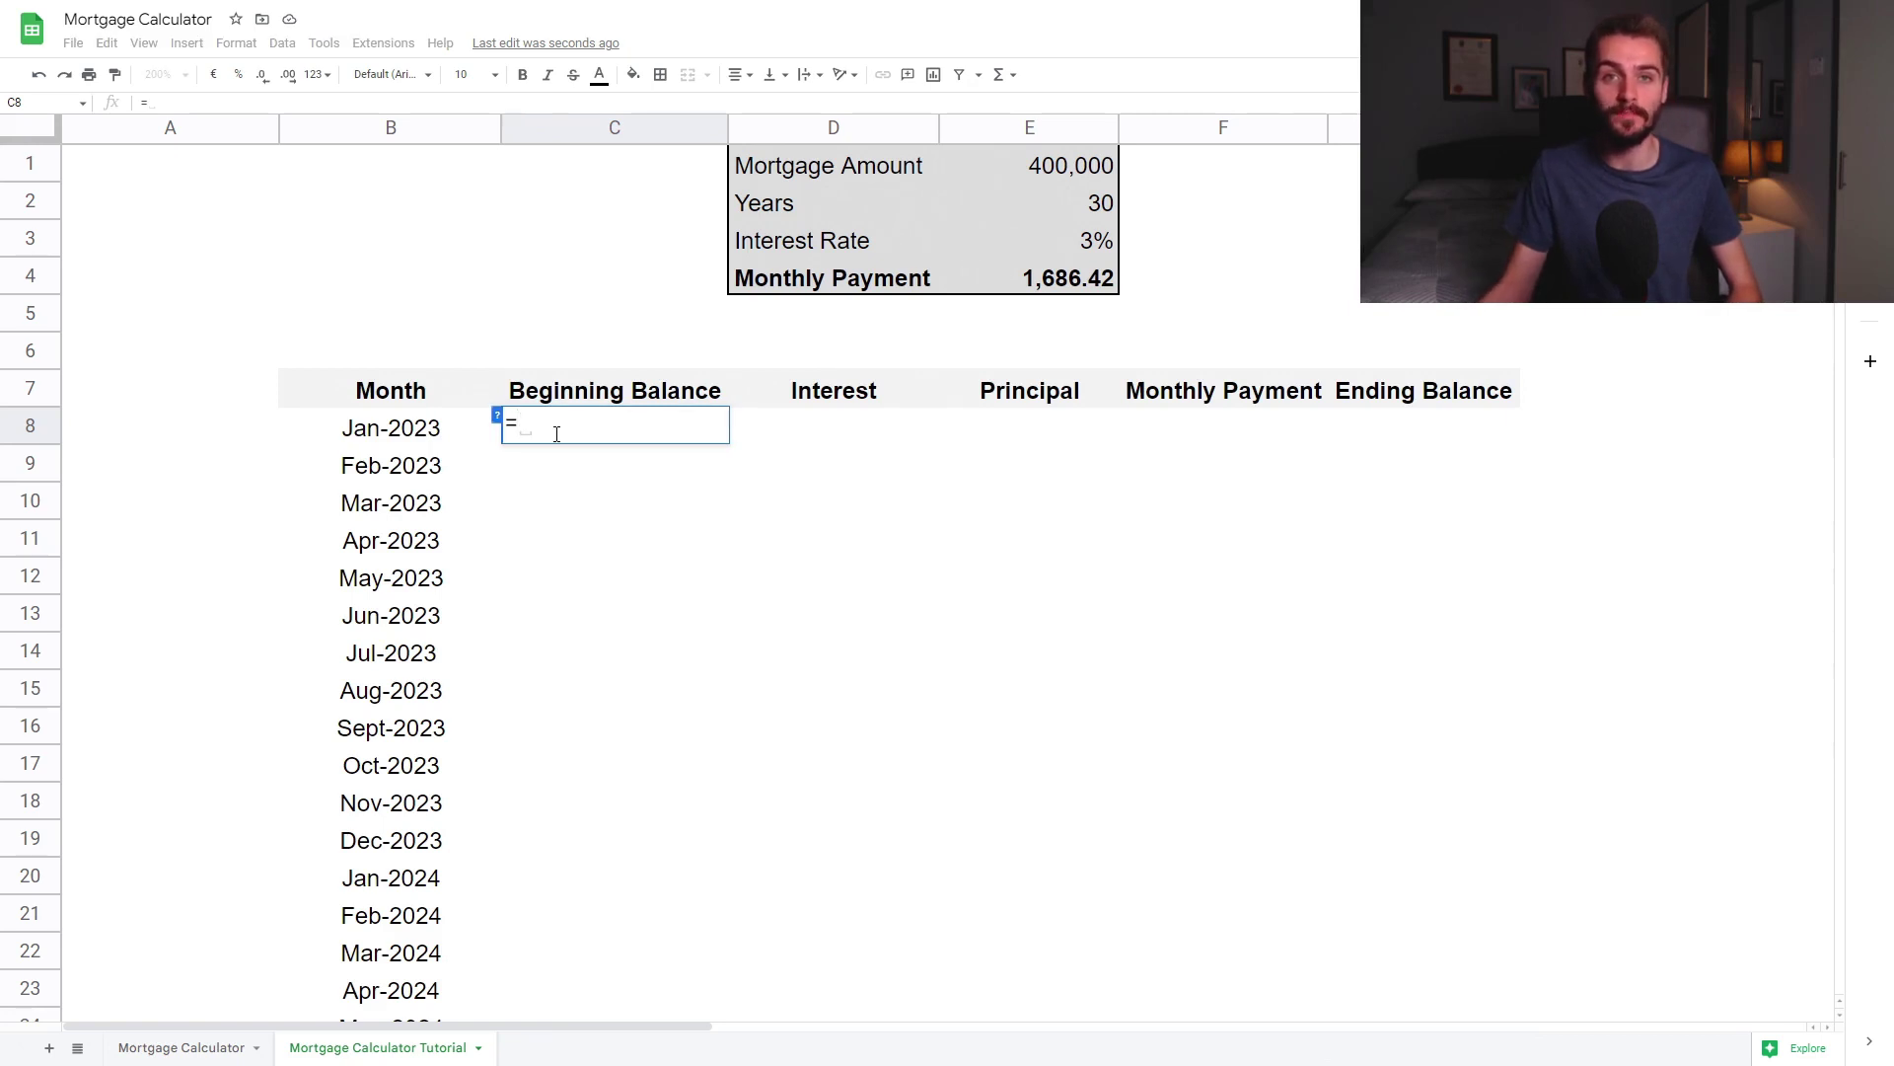
click(1029, 167)
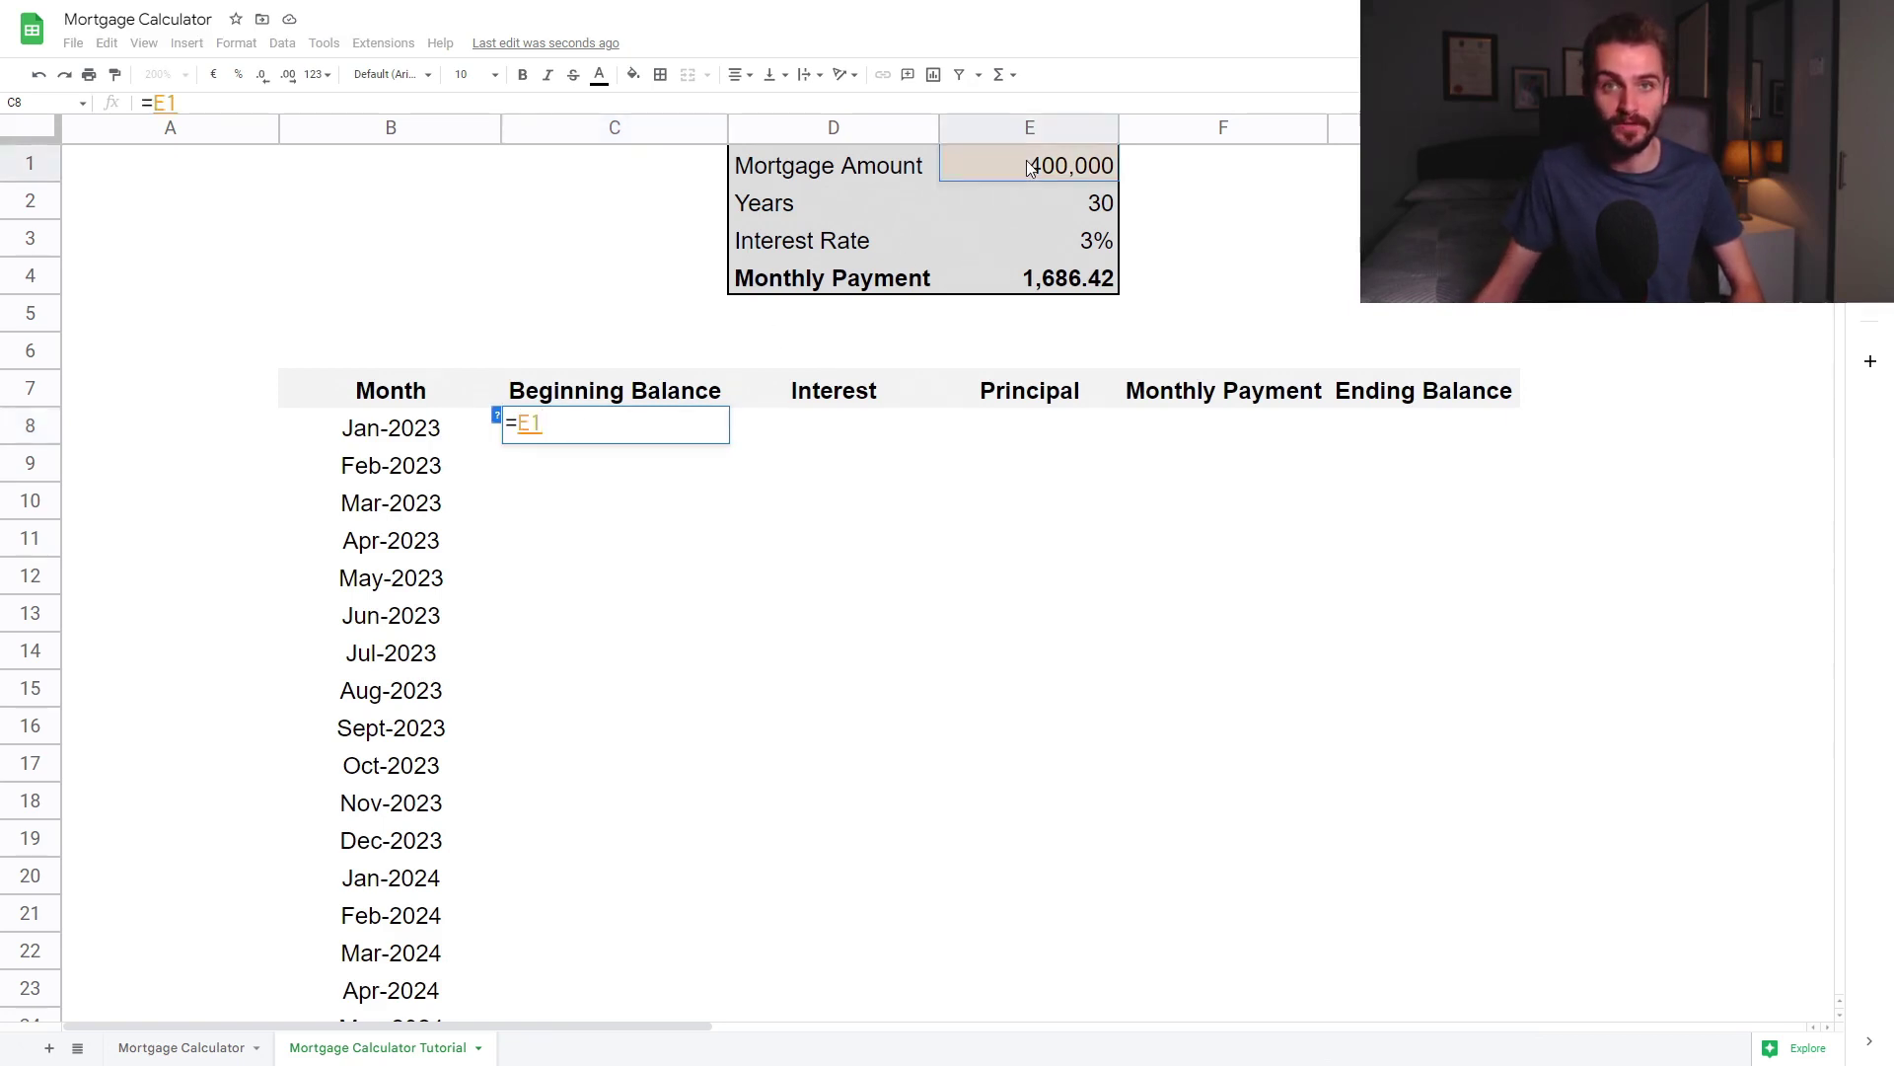
key(Return)
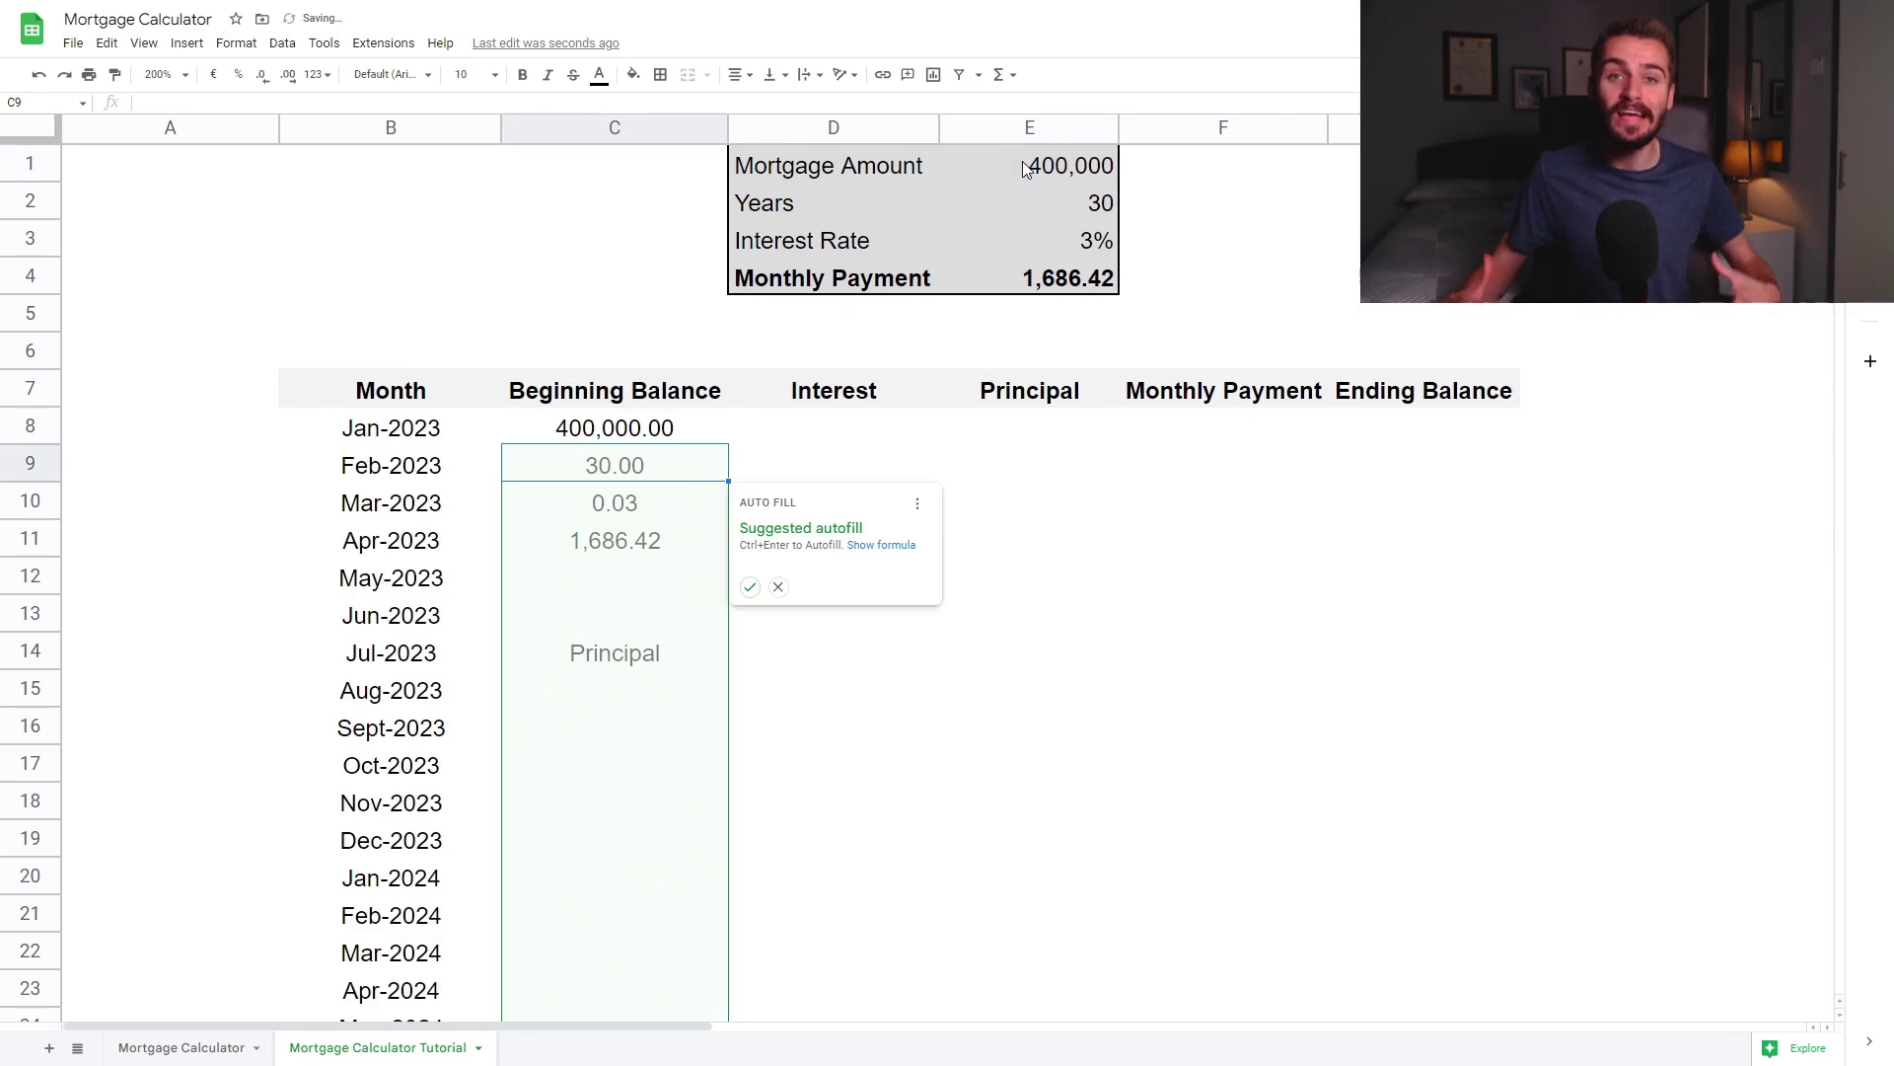
click(807, 447)
click(719, 445)
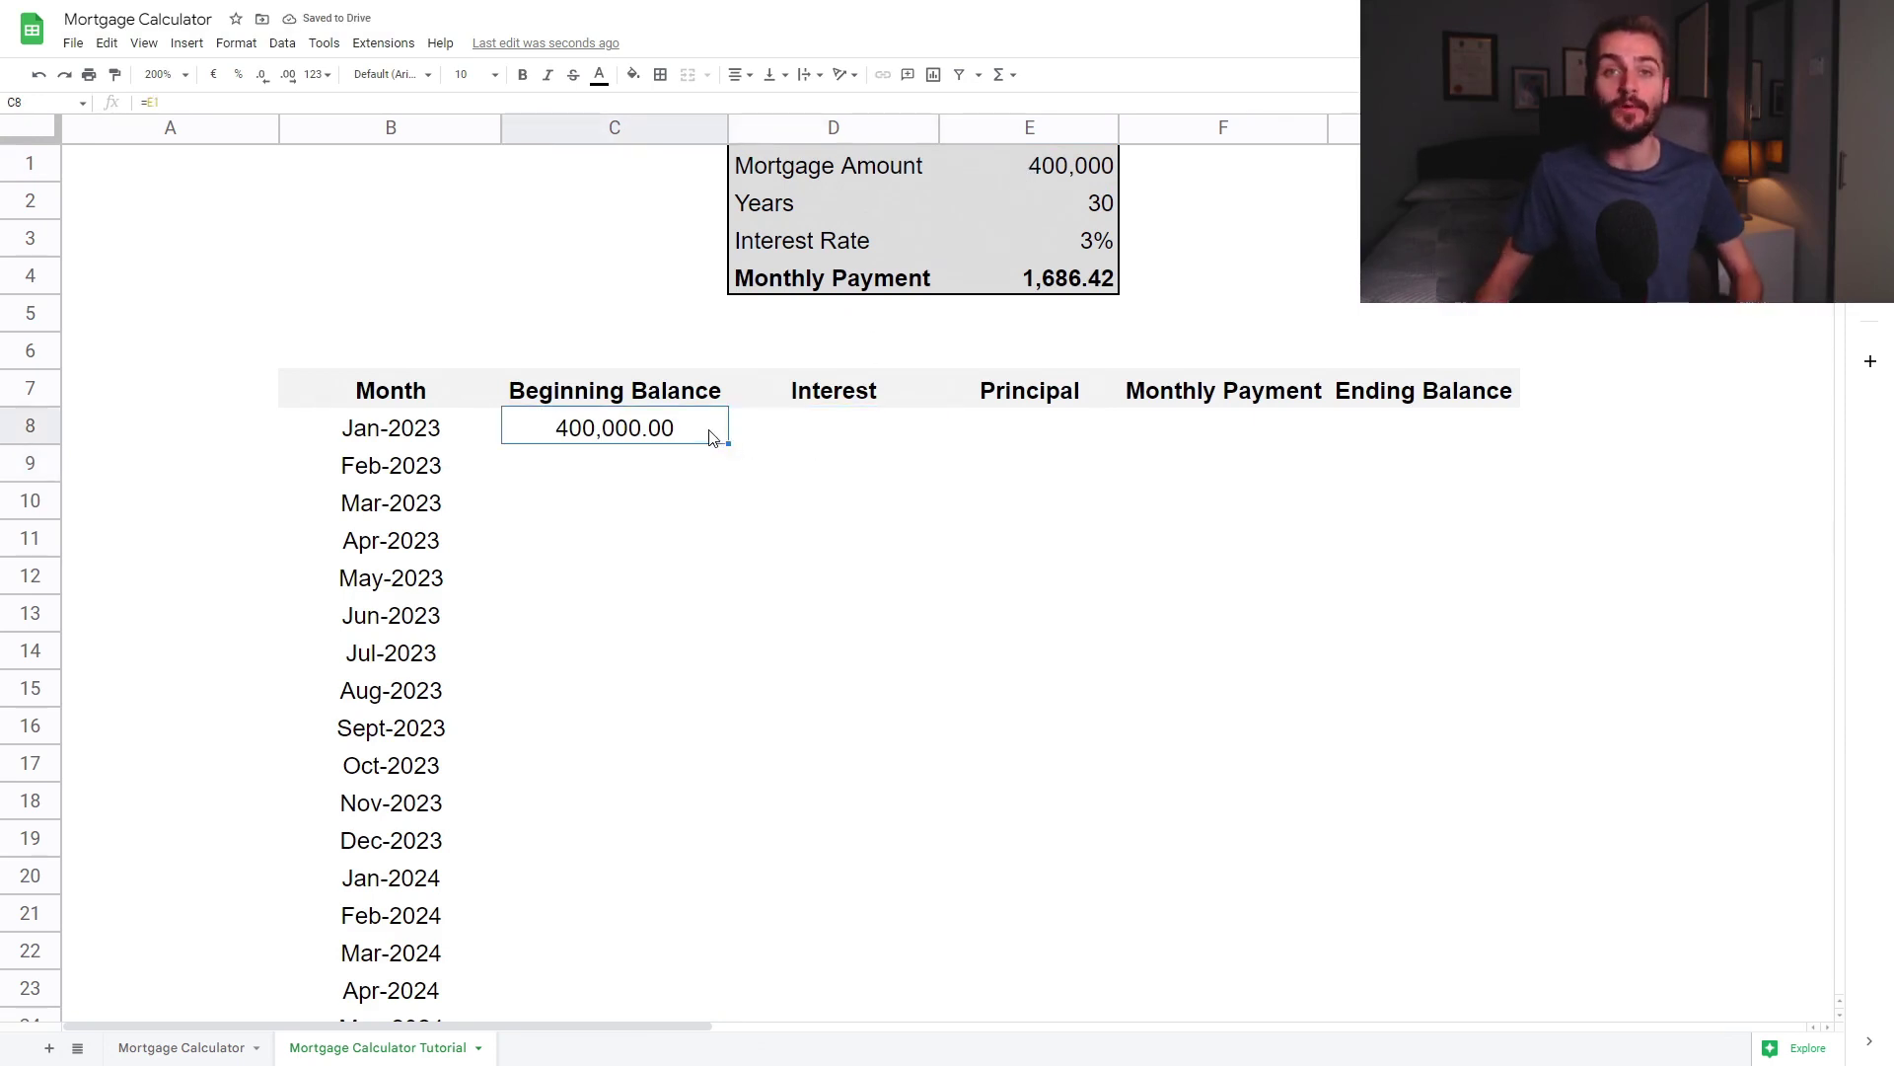
- Calculate January's interest in D8 with =(C8*$E$3)/12, keeping the interest rate reference absolute
click(802, 434)
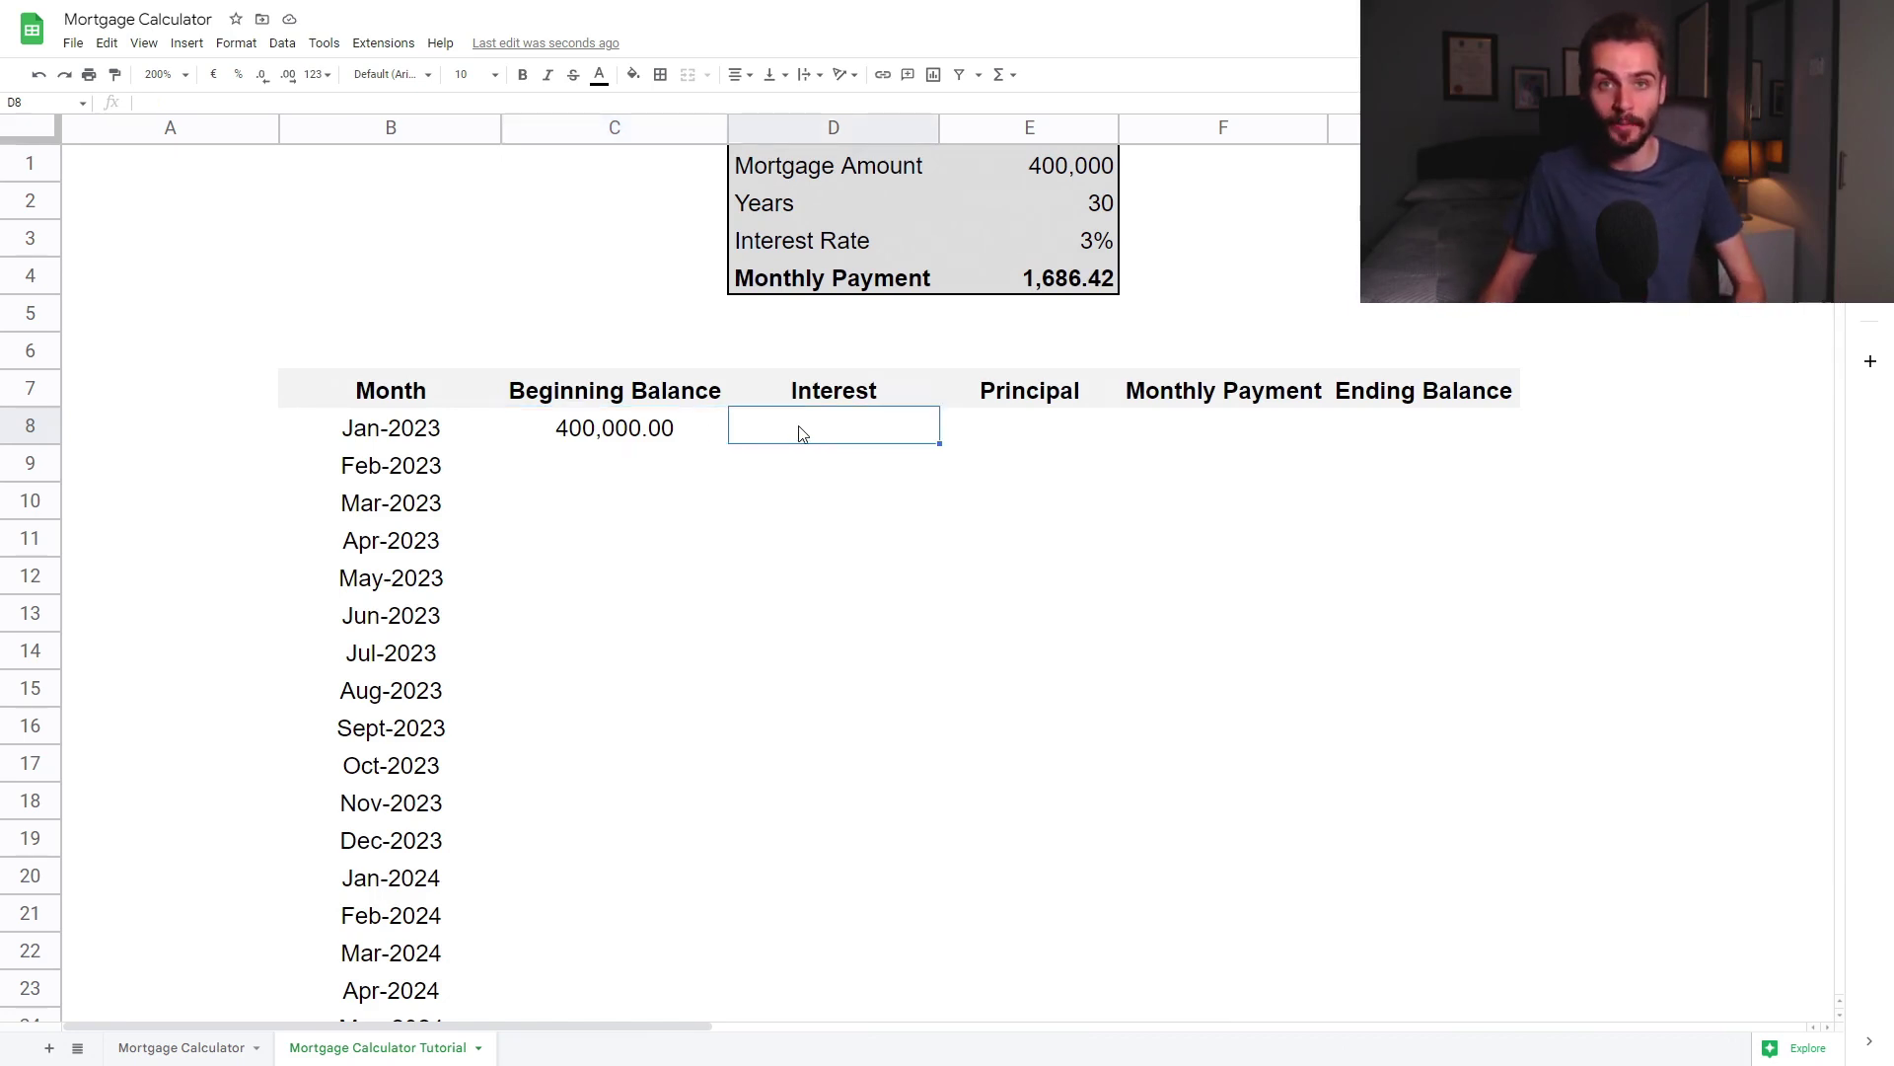
text(=()
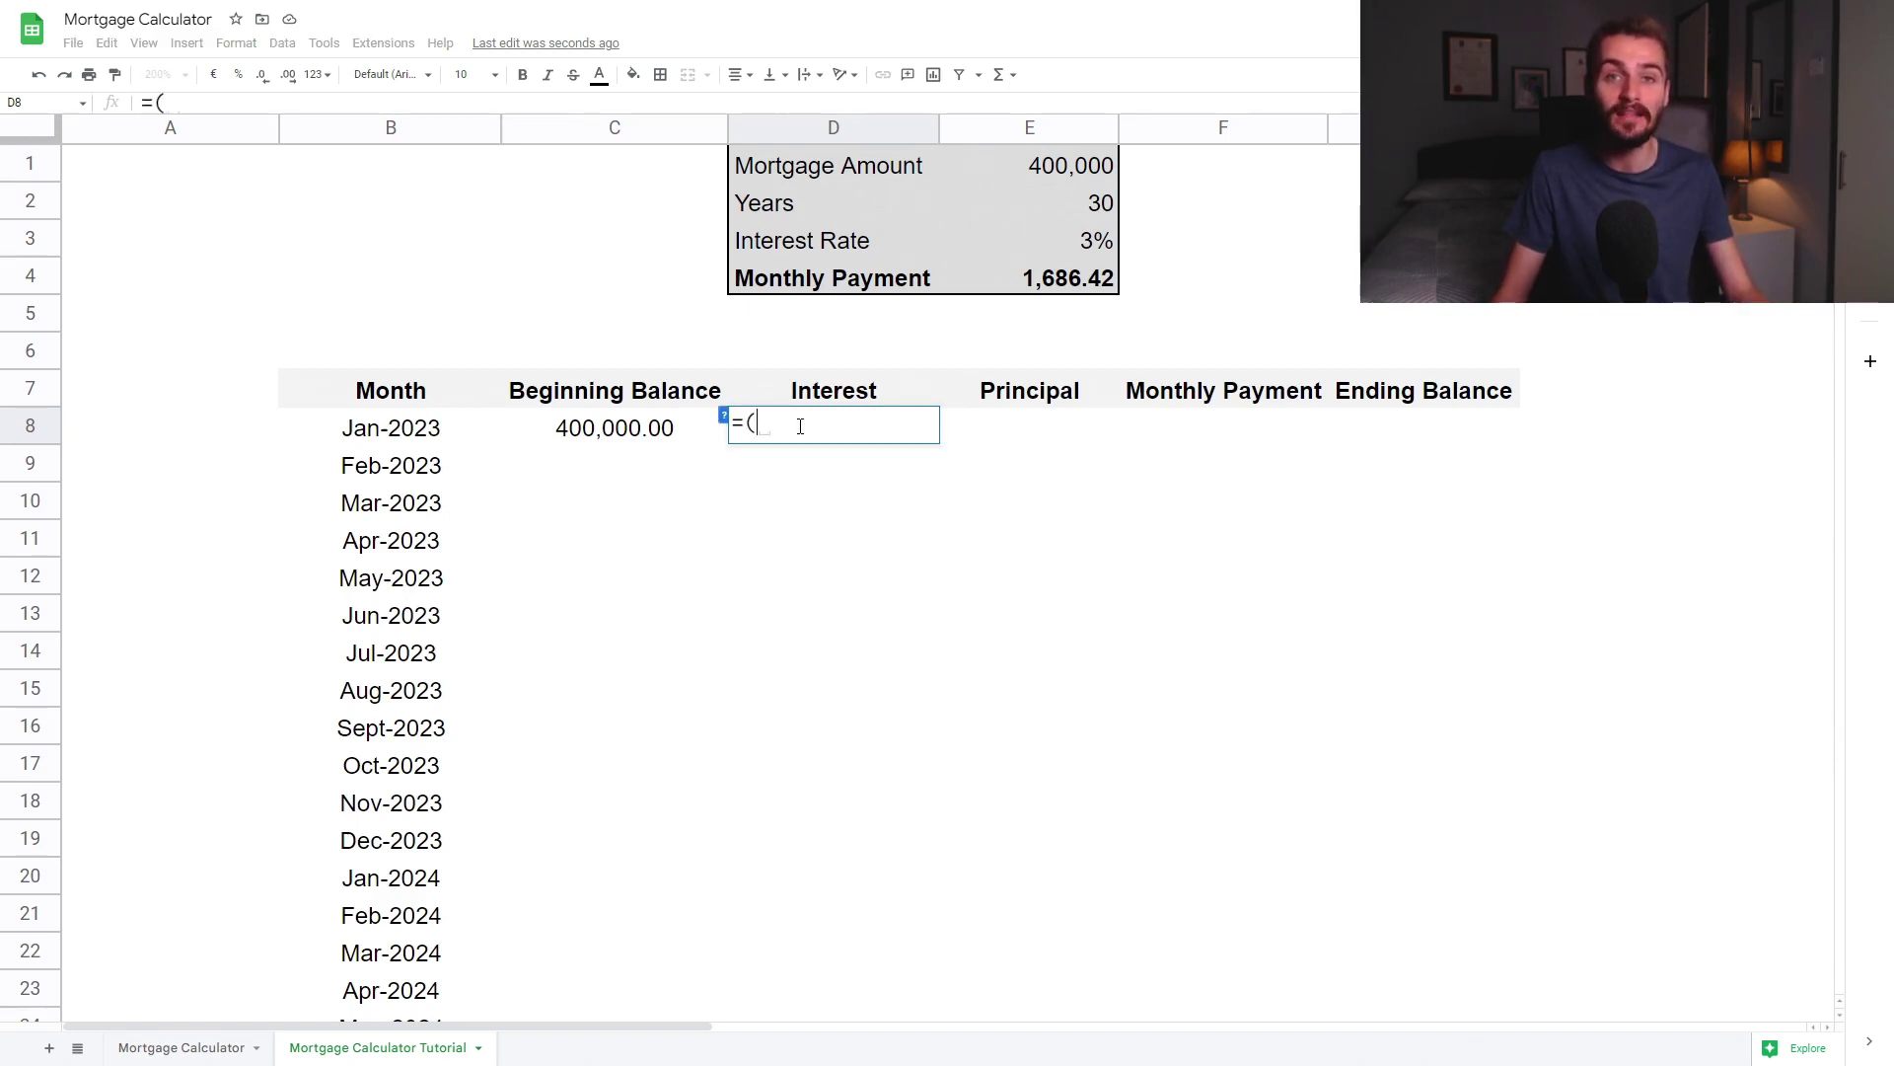
click(661, 432)
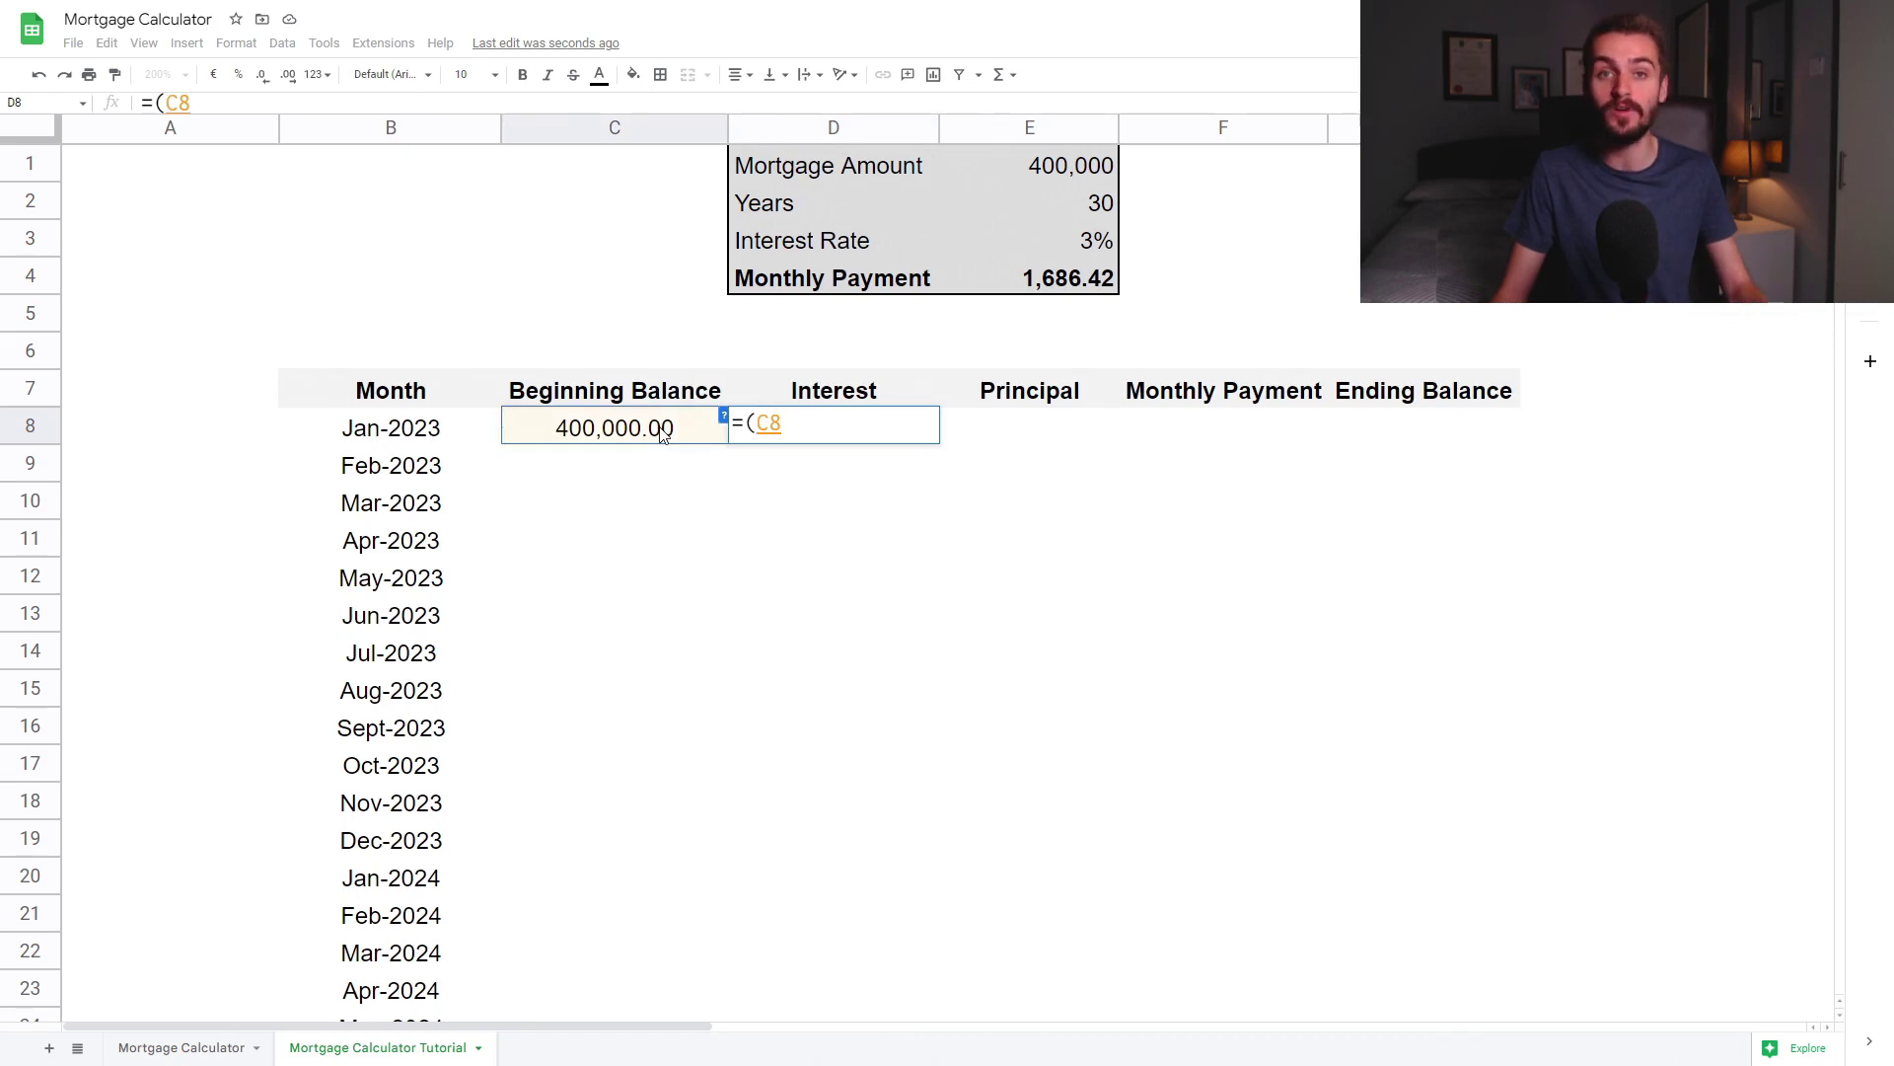
text(*)
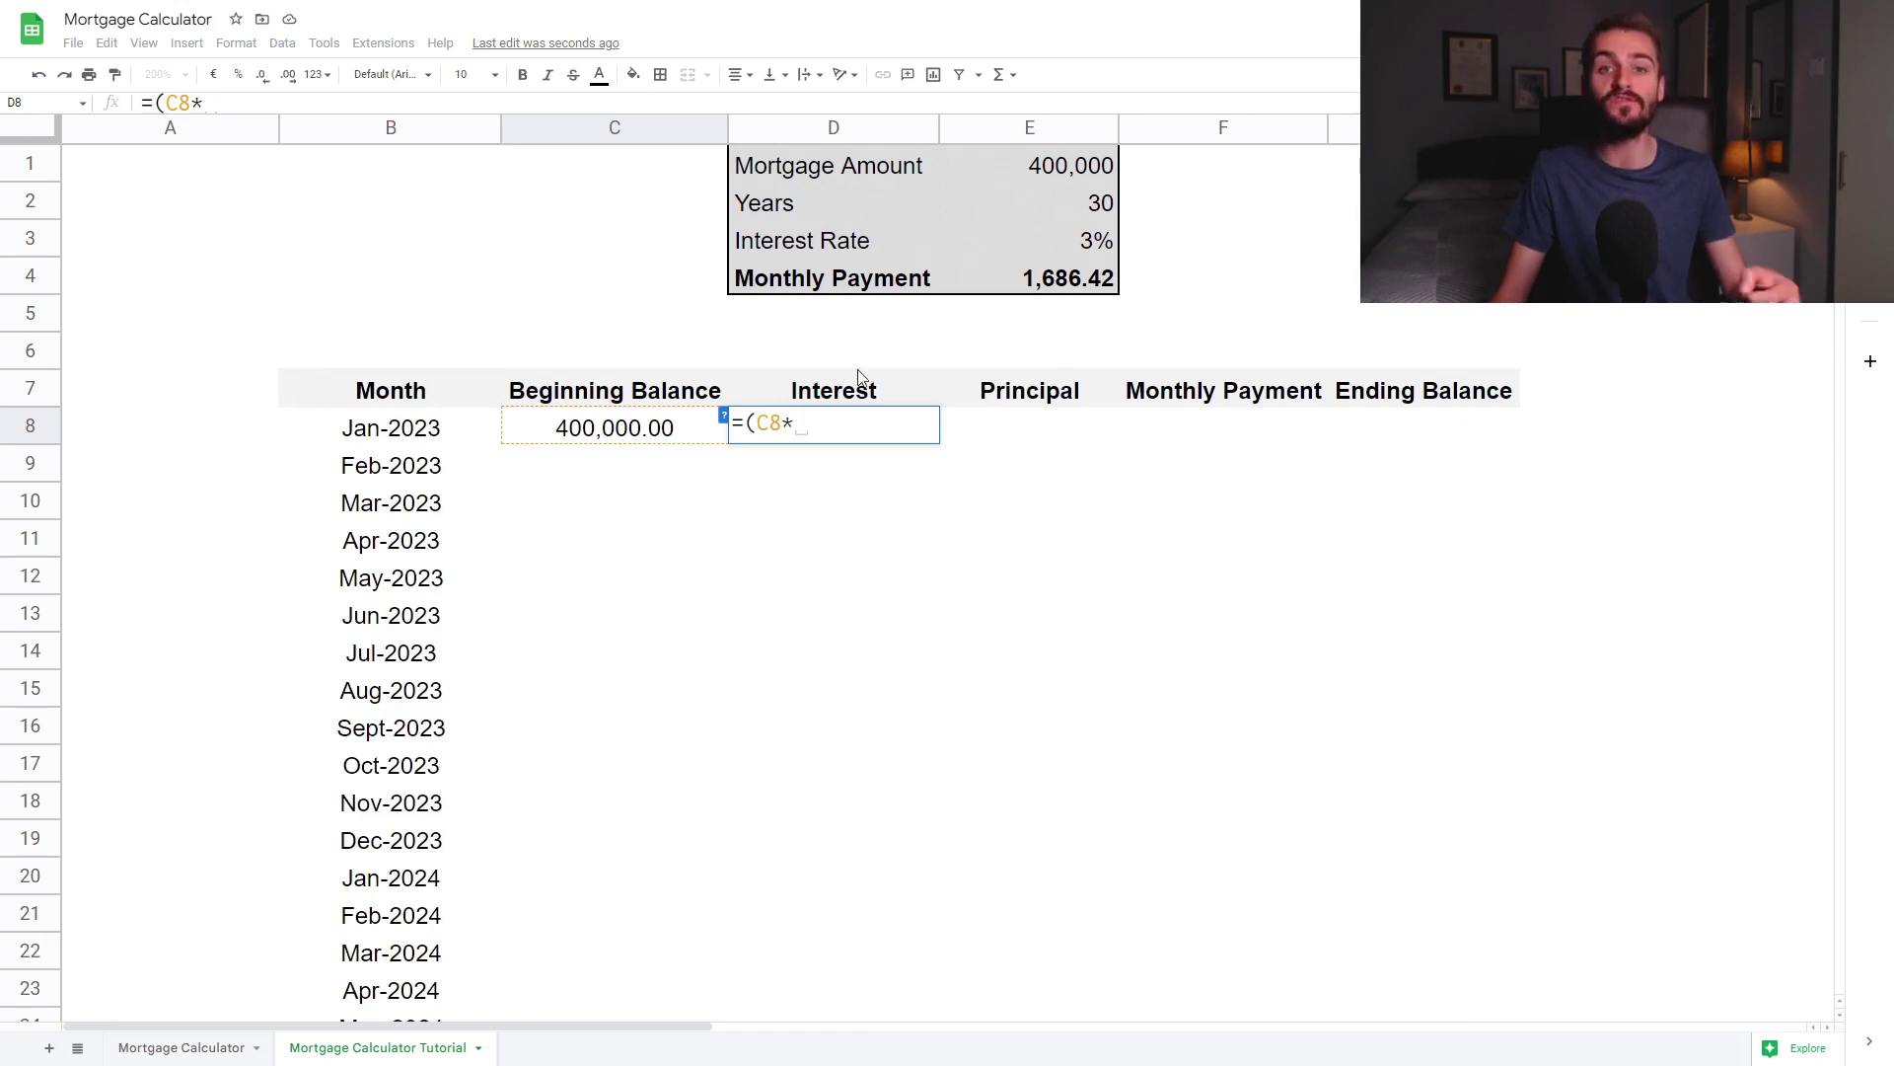
click(1049, 251)
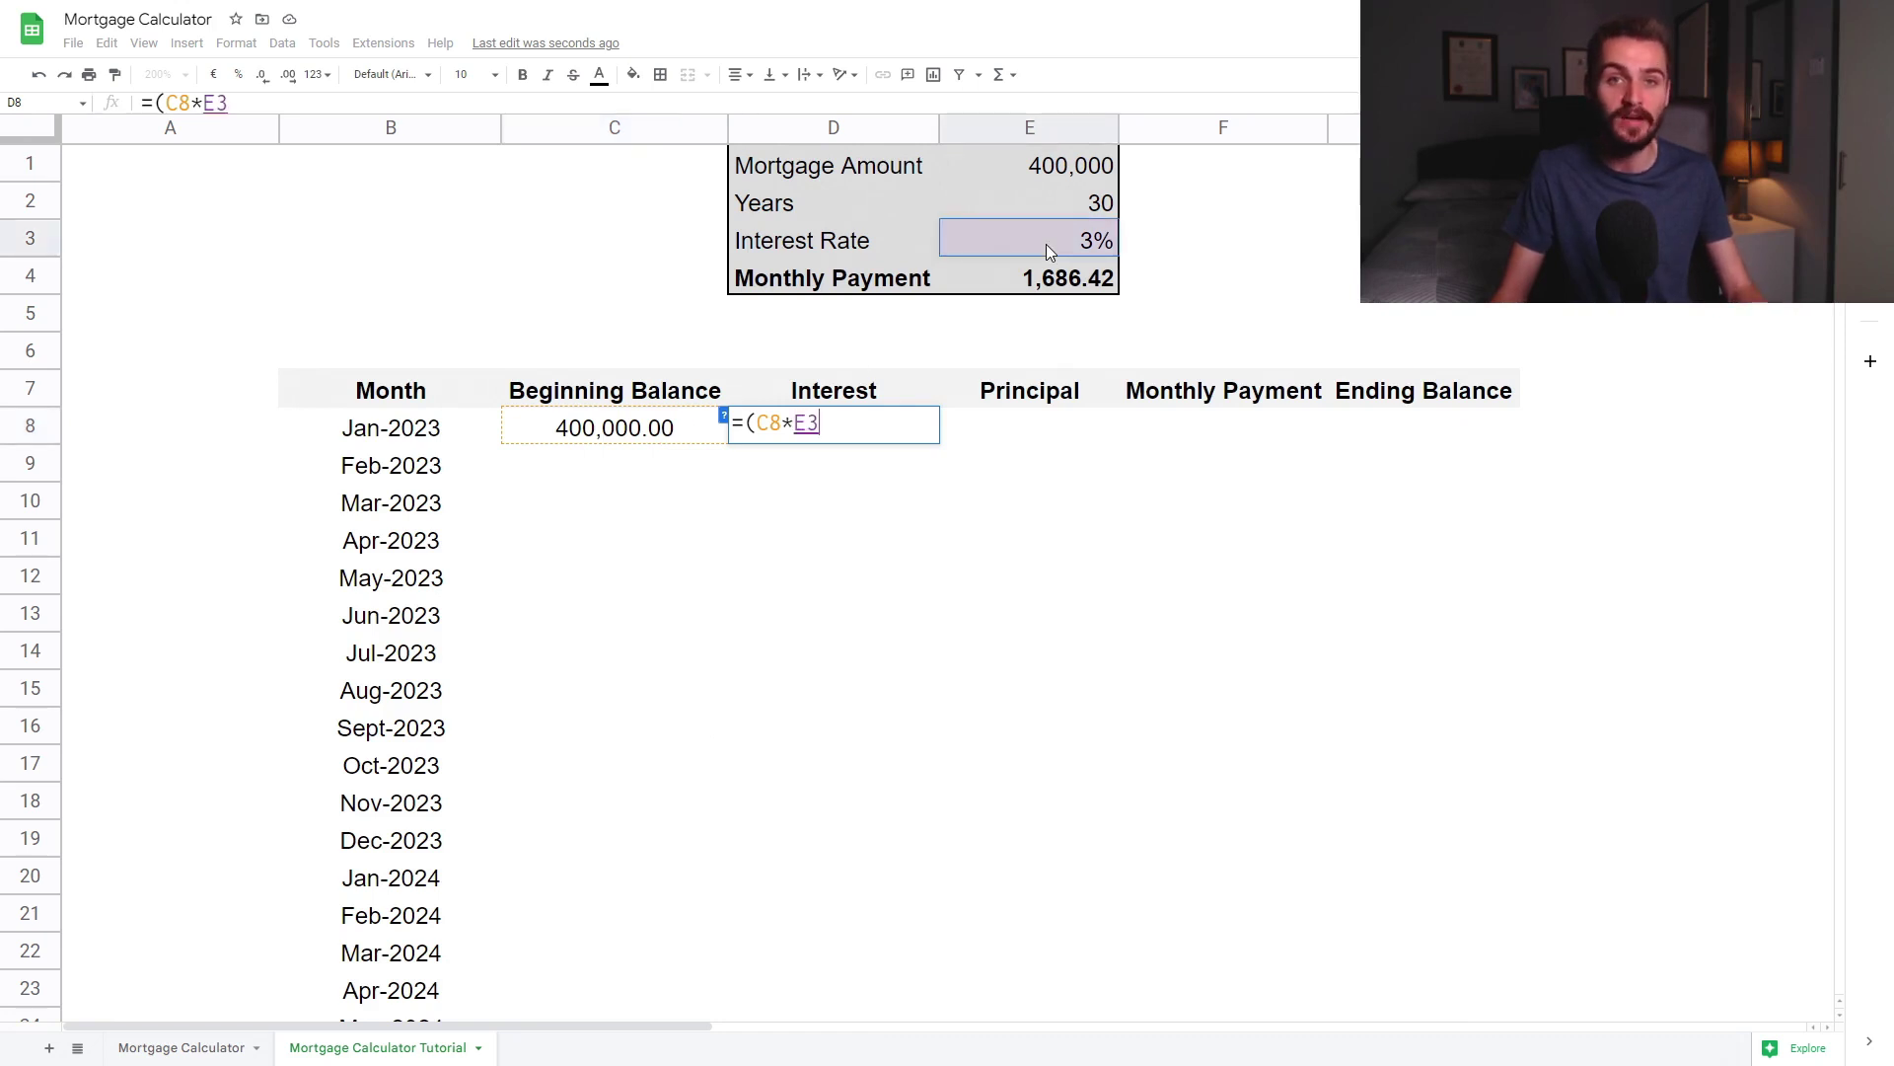
key(F4)
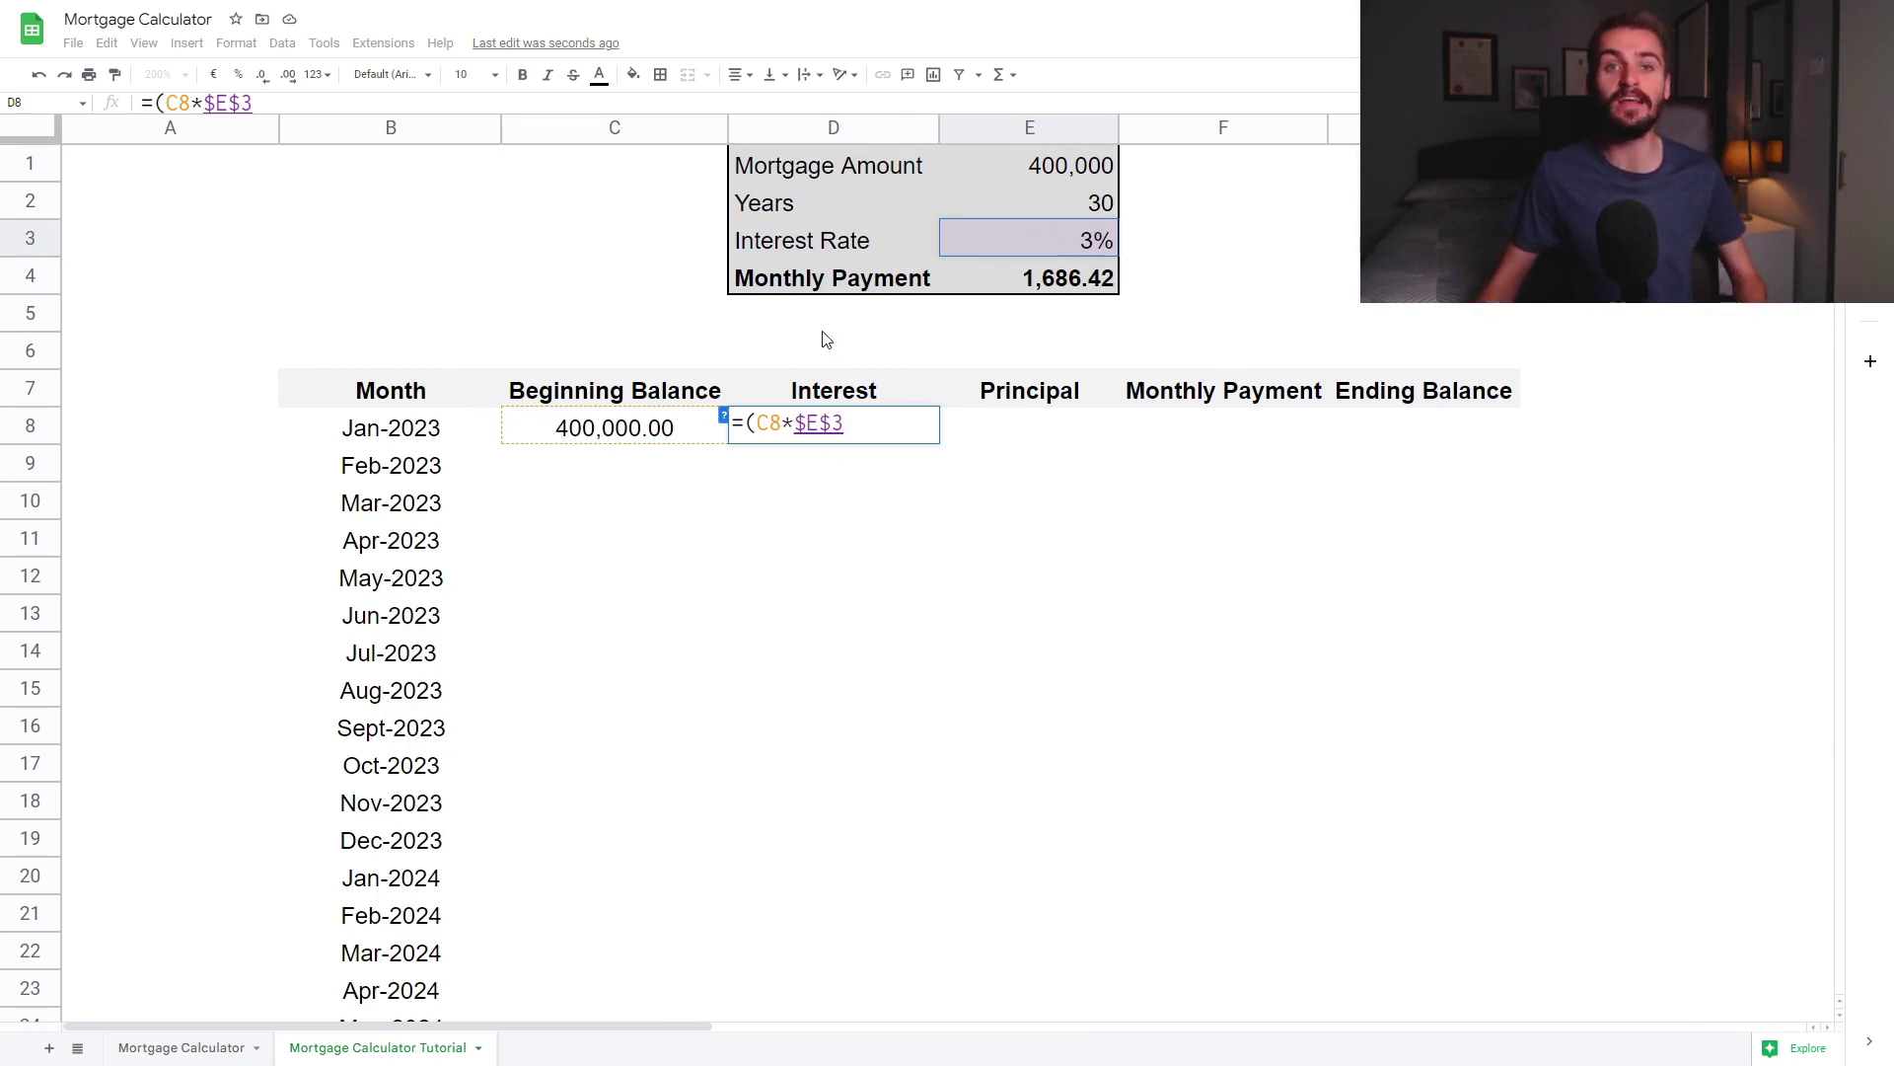
text()/12)
key(Return)
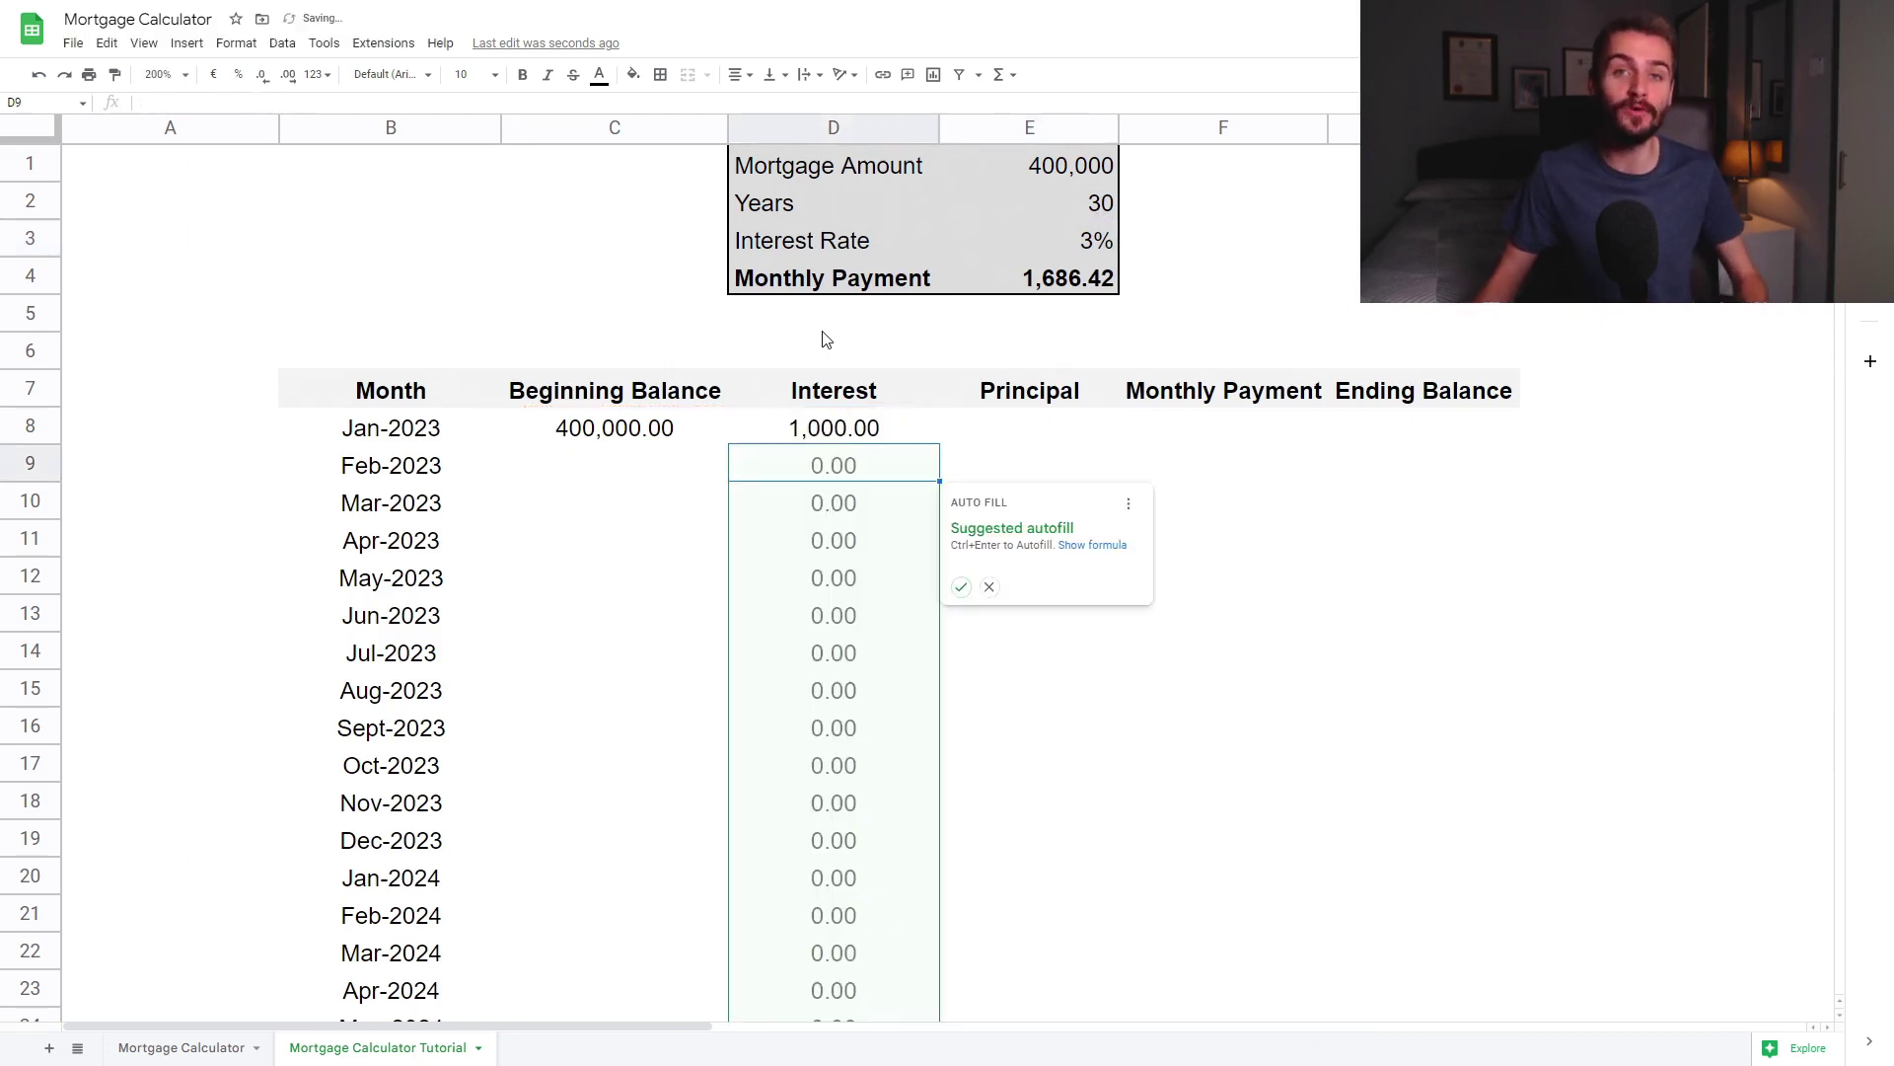
key(Up)
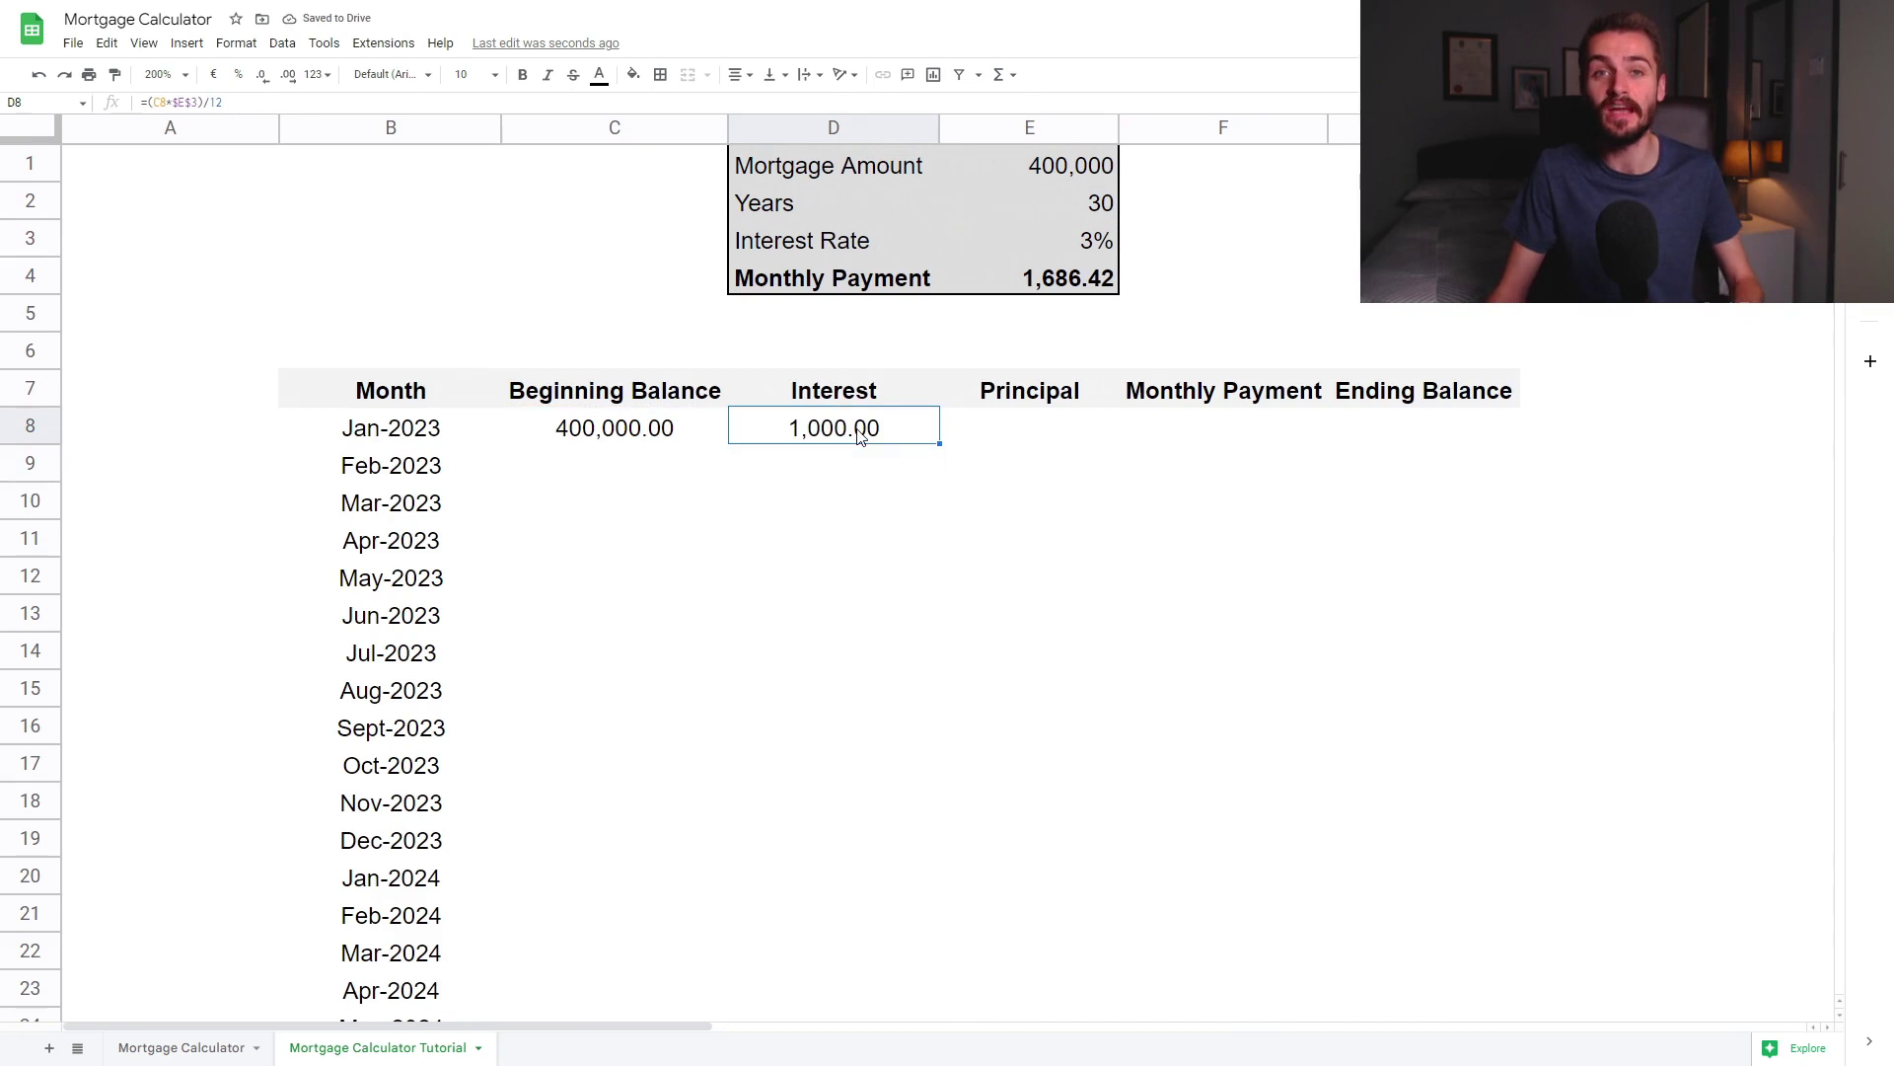
click(289, 100)
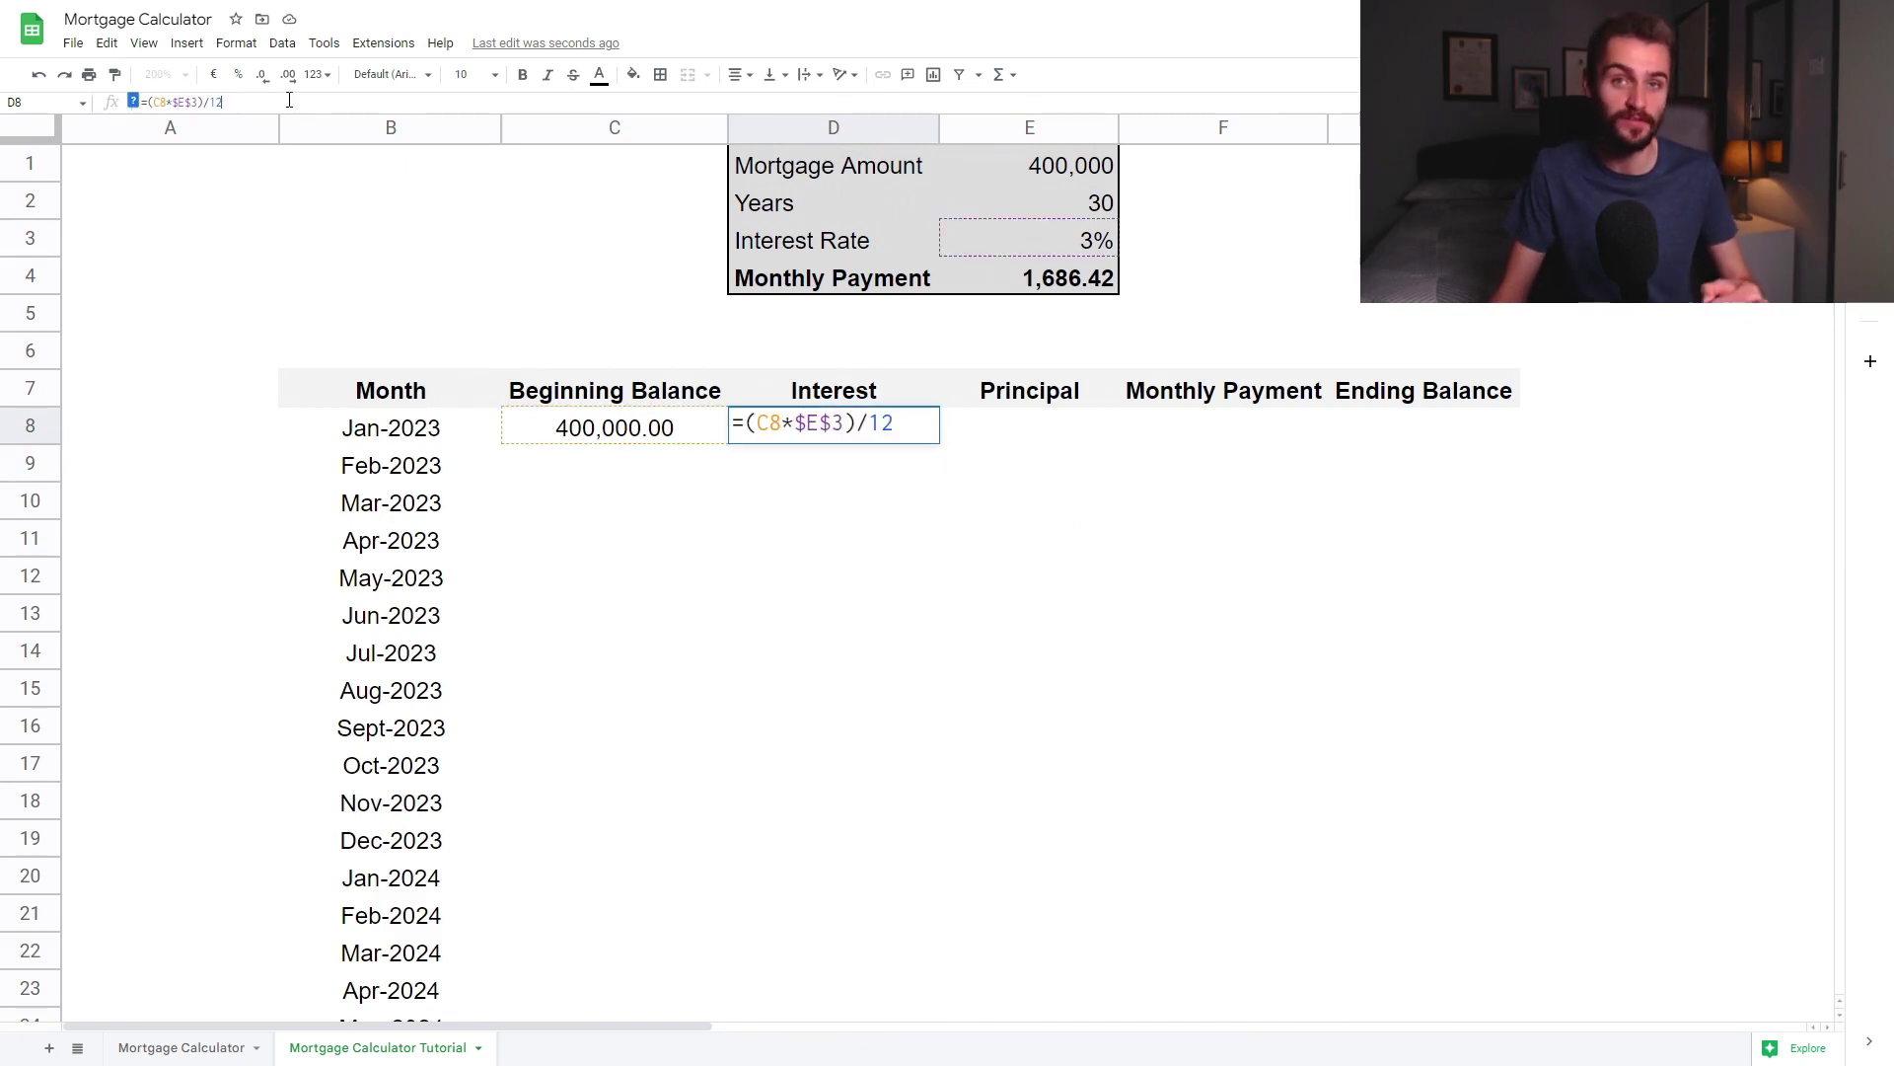
key(Return)
key(Up)
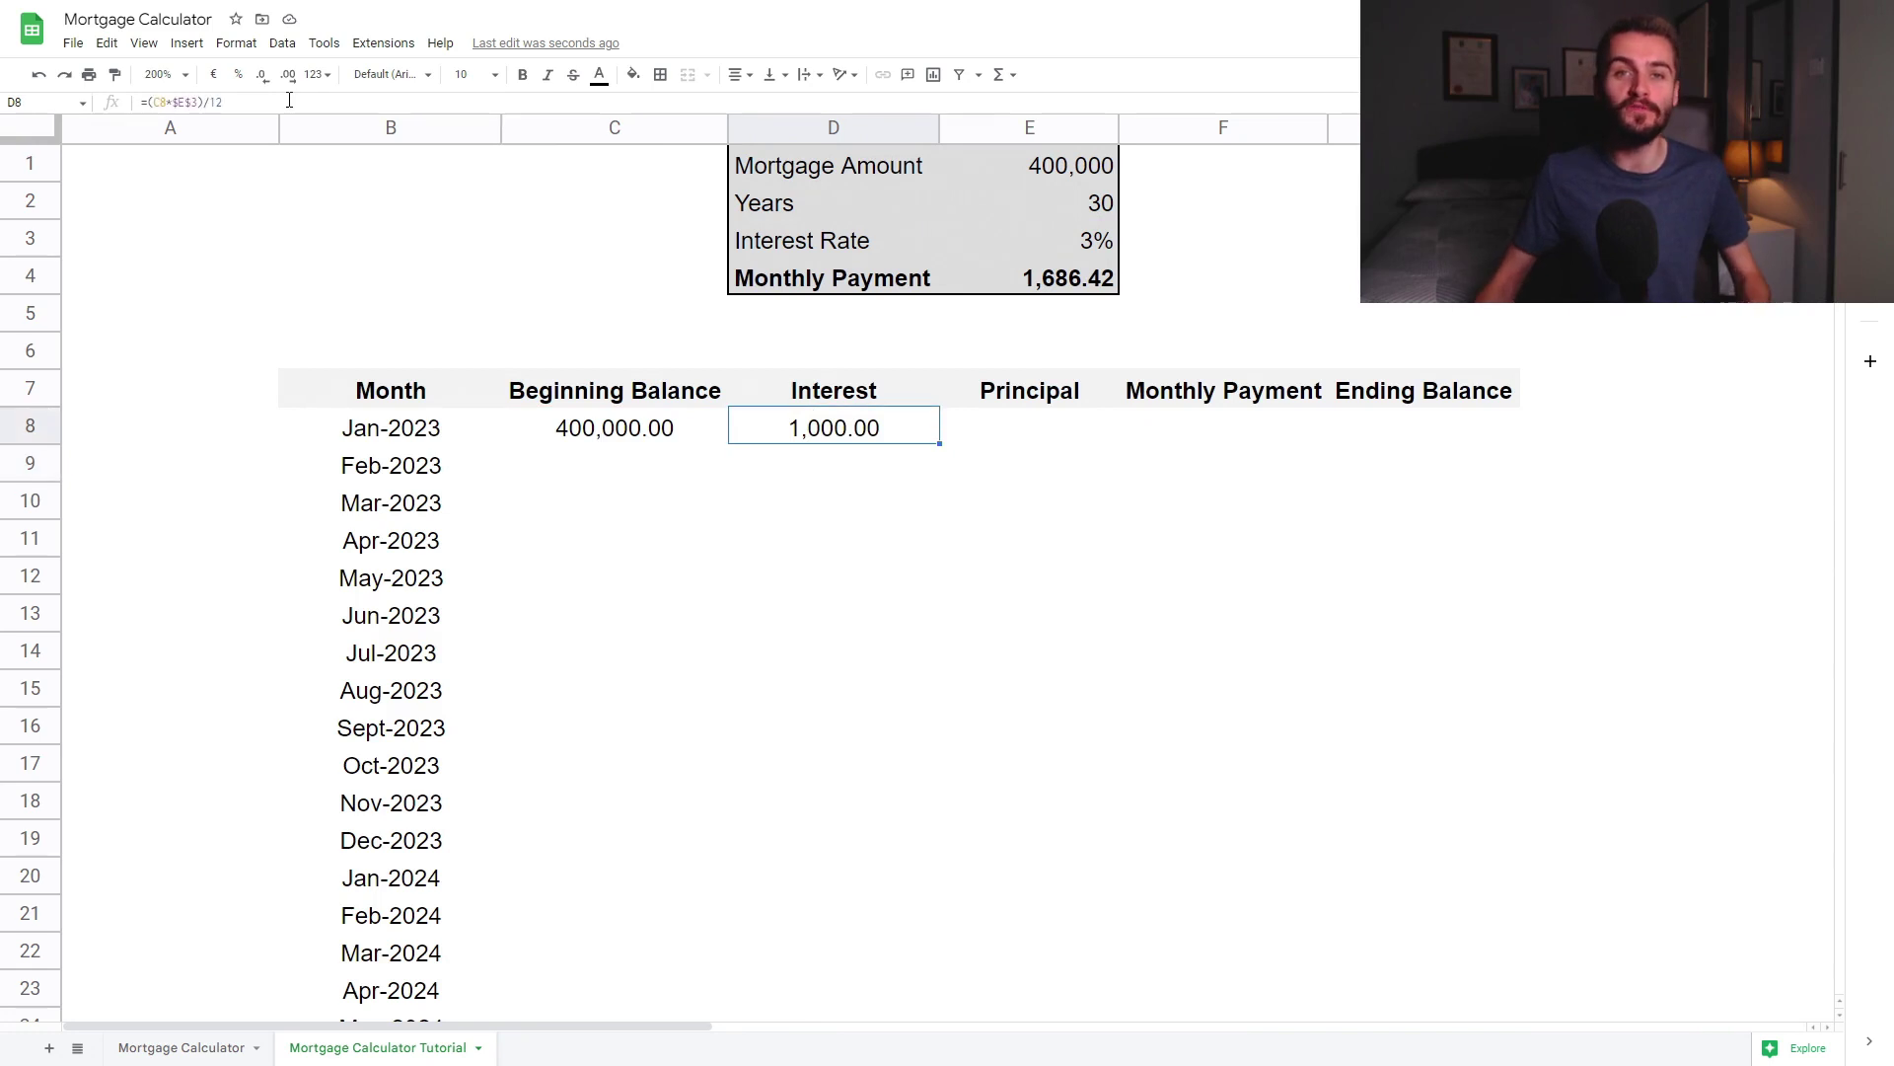
- Link January's monthly payment in F8 to the calculated payment using the absolute reference =$E$4
key(Right)
key(Right)
text(=)
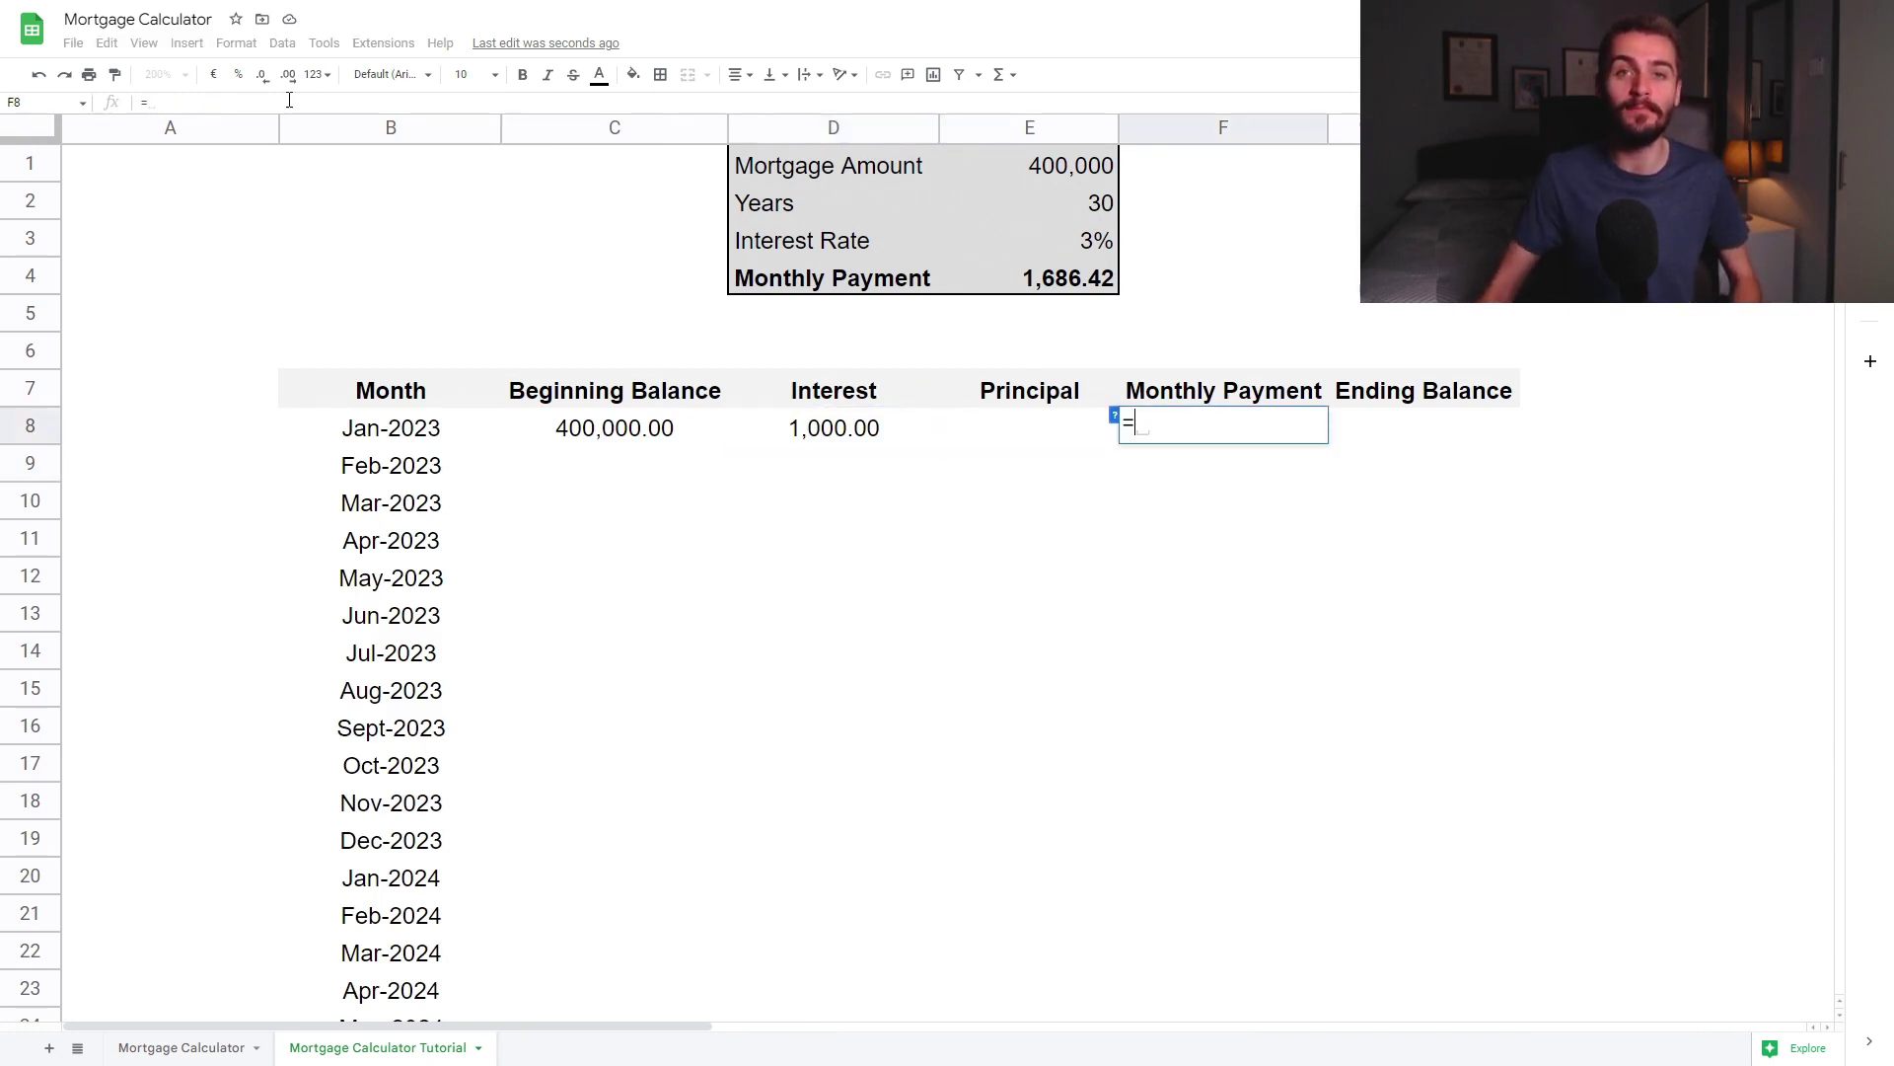
click(1082, 286)
key(F4)
key(Return)
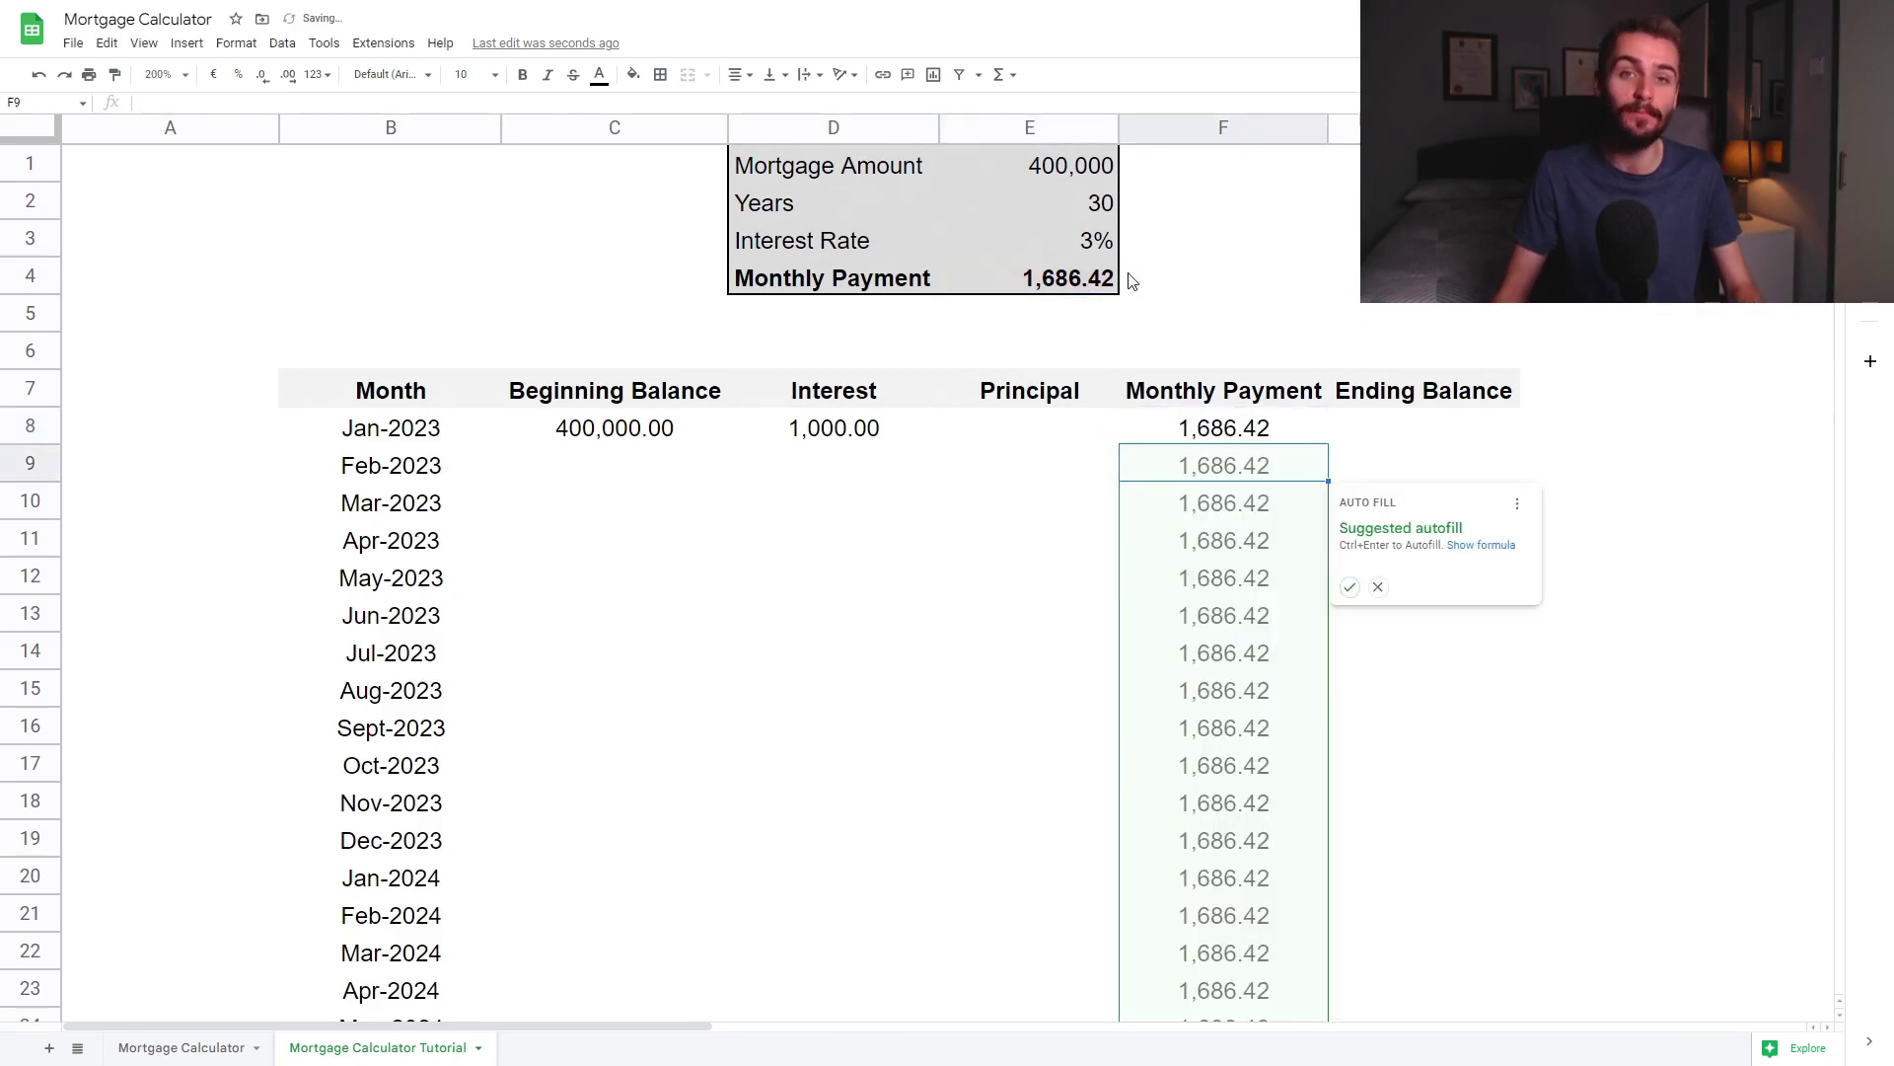
click(1229, 430)
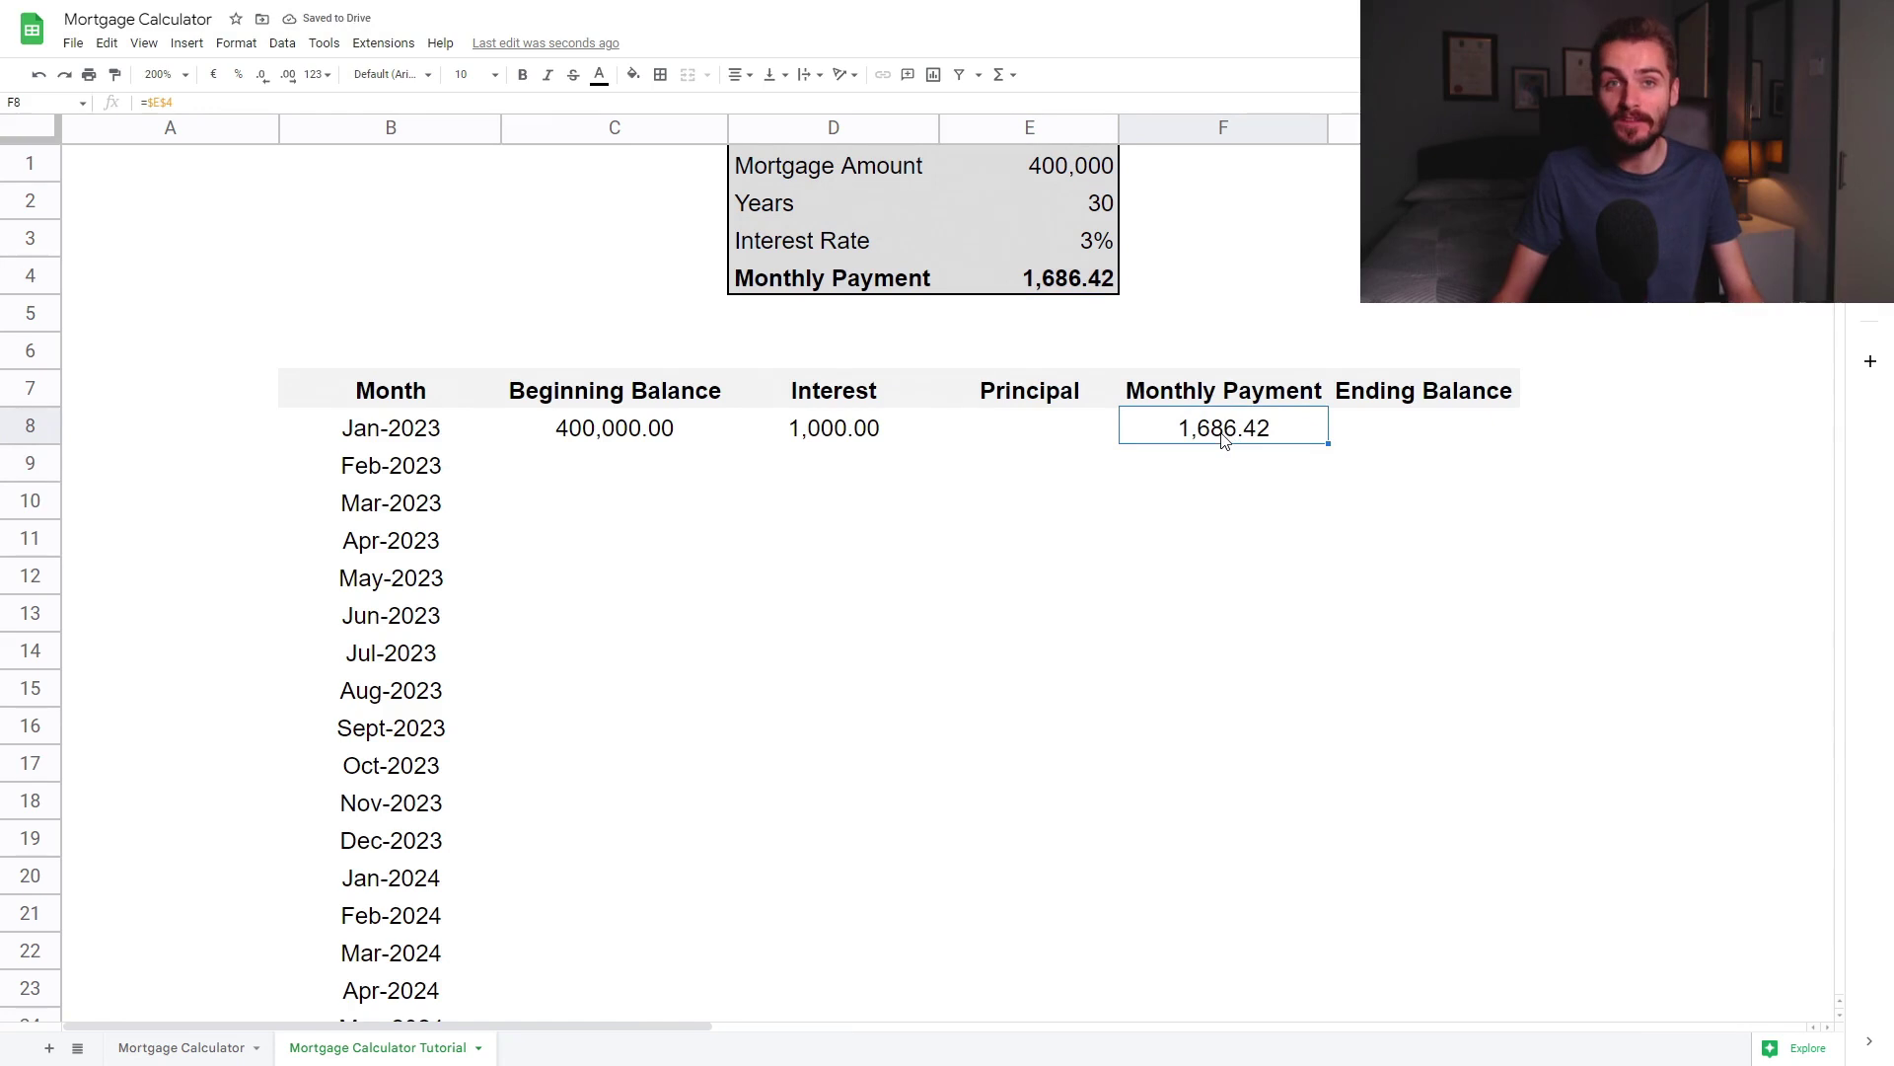
- Calculate January's principal in E8 as the monthly payment minus the interest with =F8-D8
click(1061, 427)
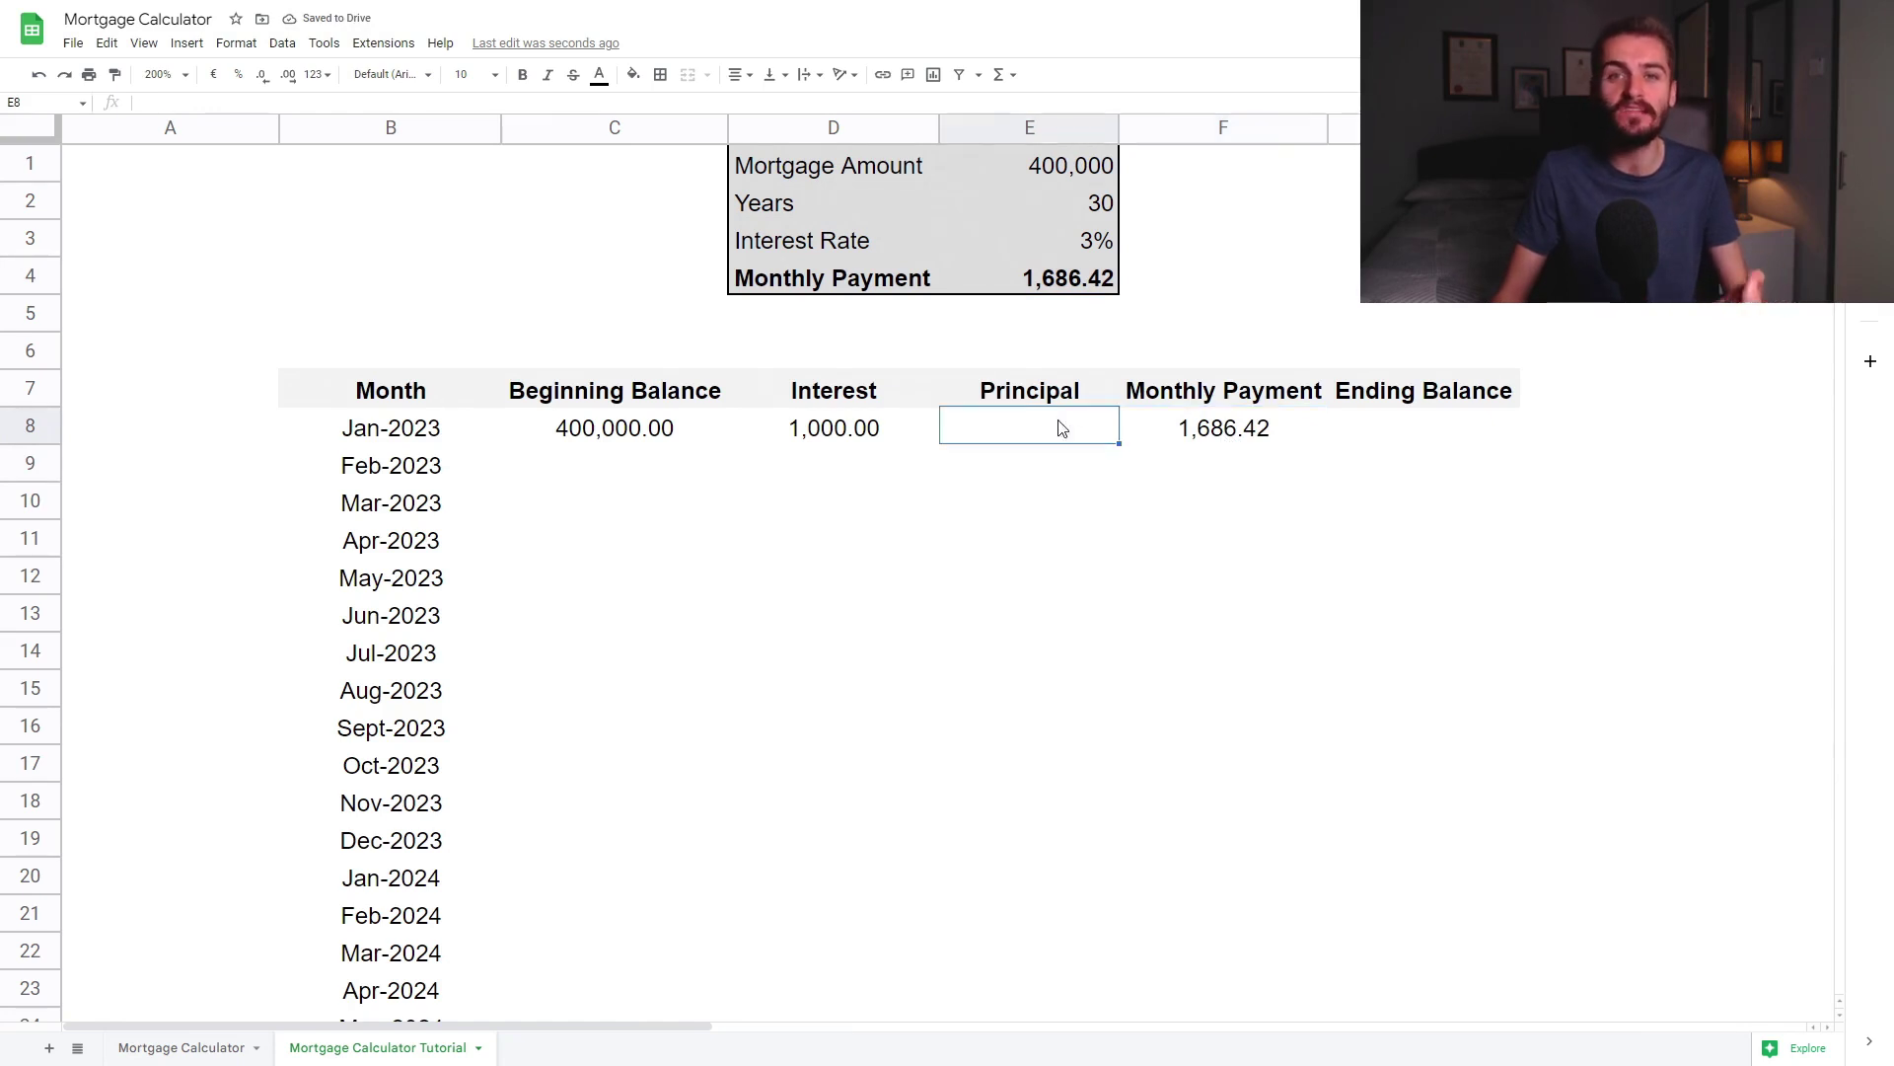
text(=)
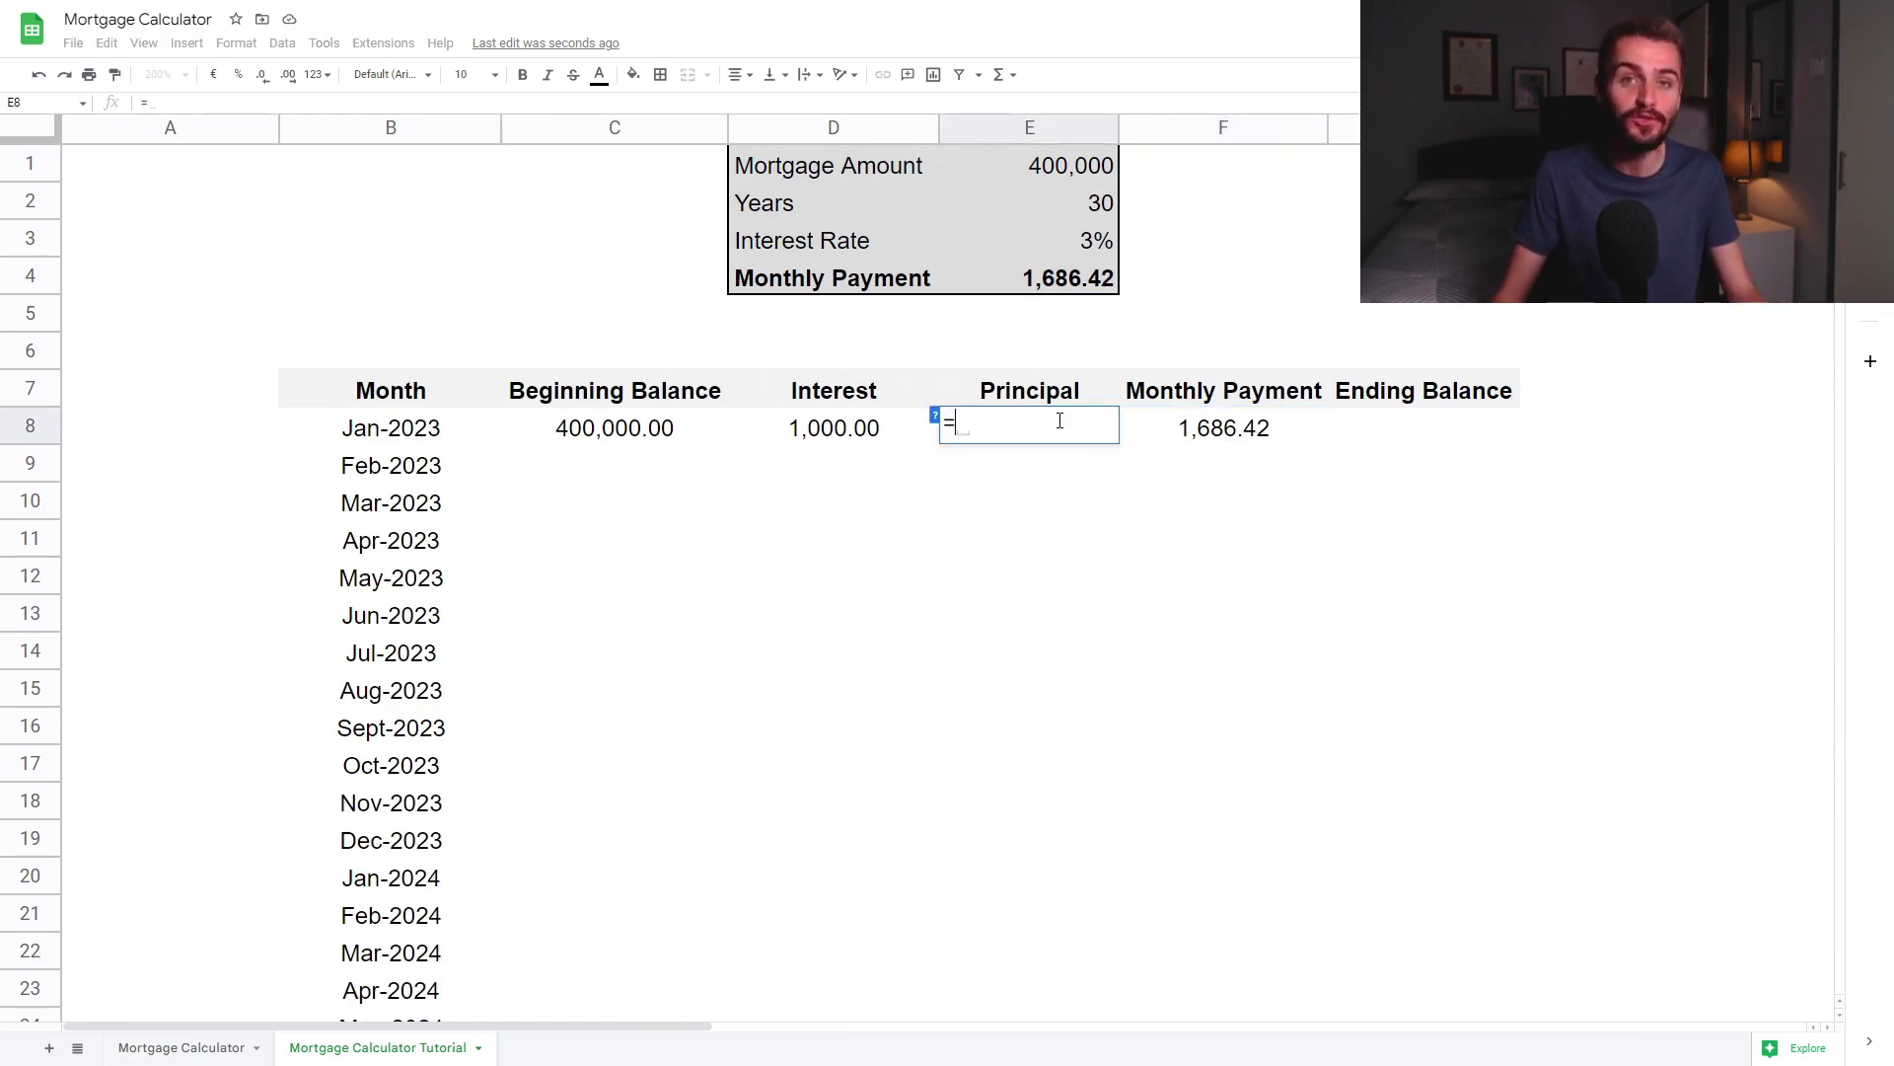
click(1196, 434)
text(-)
click(856, 434)
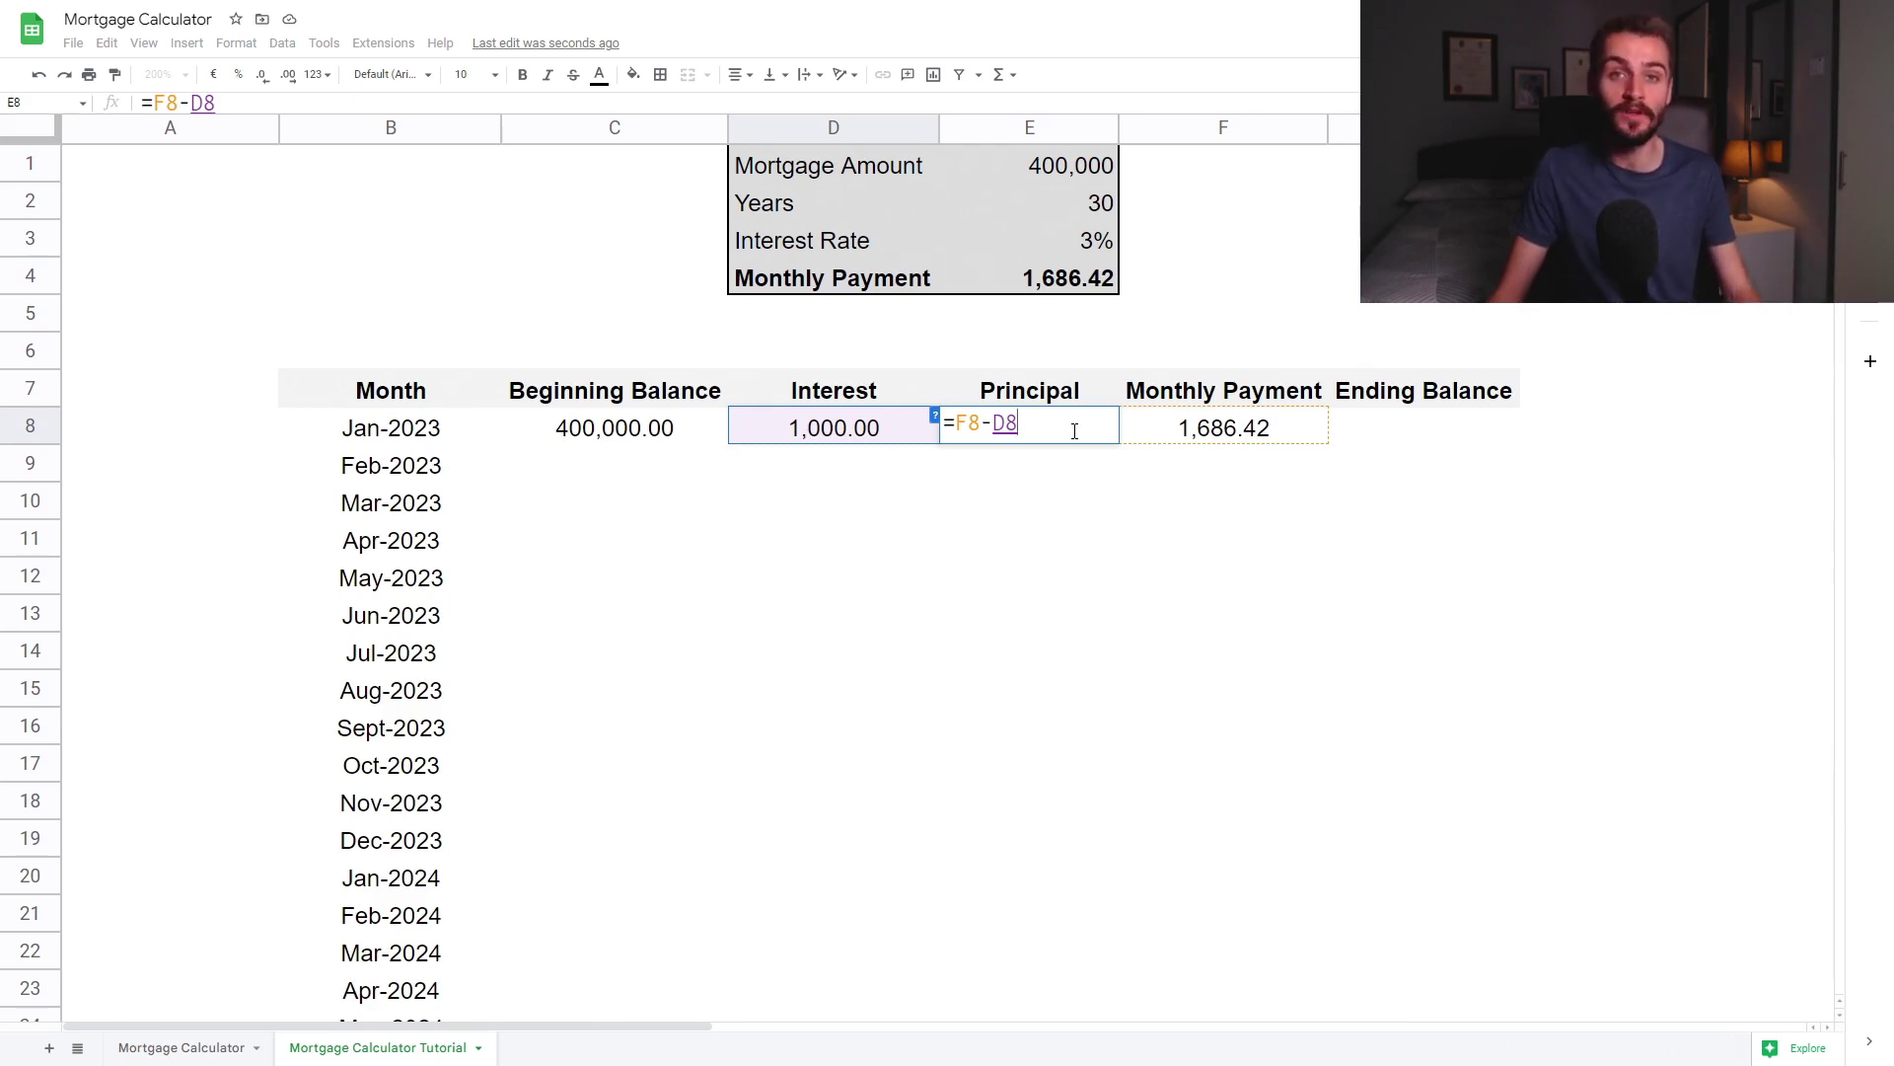
key(Return)
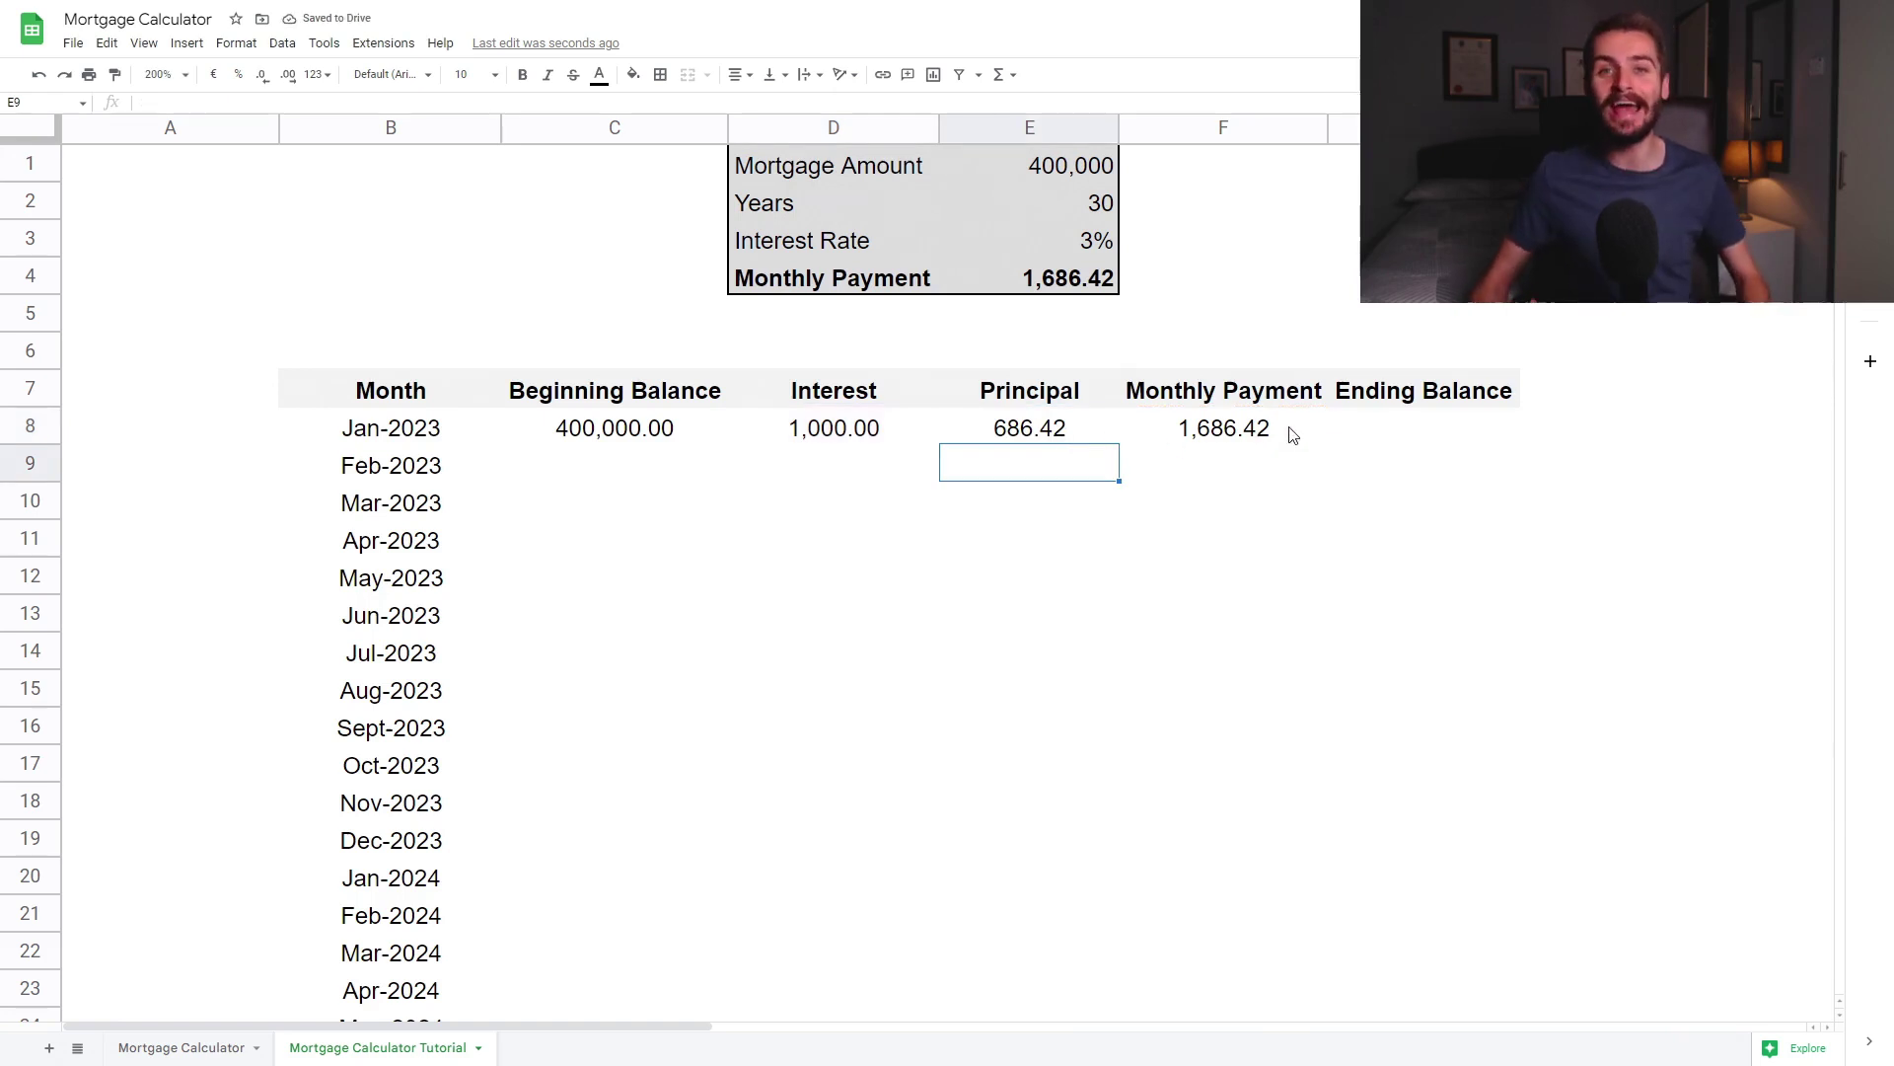
- Calculate January's ending balance in G8 with =(C8+D8)-F8
click(1389, 430)
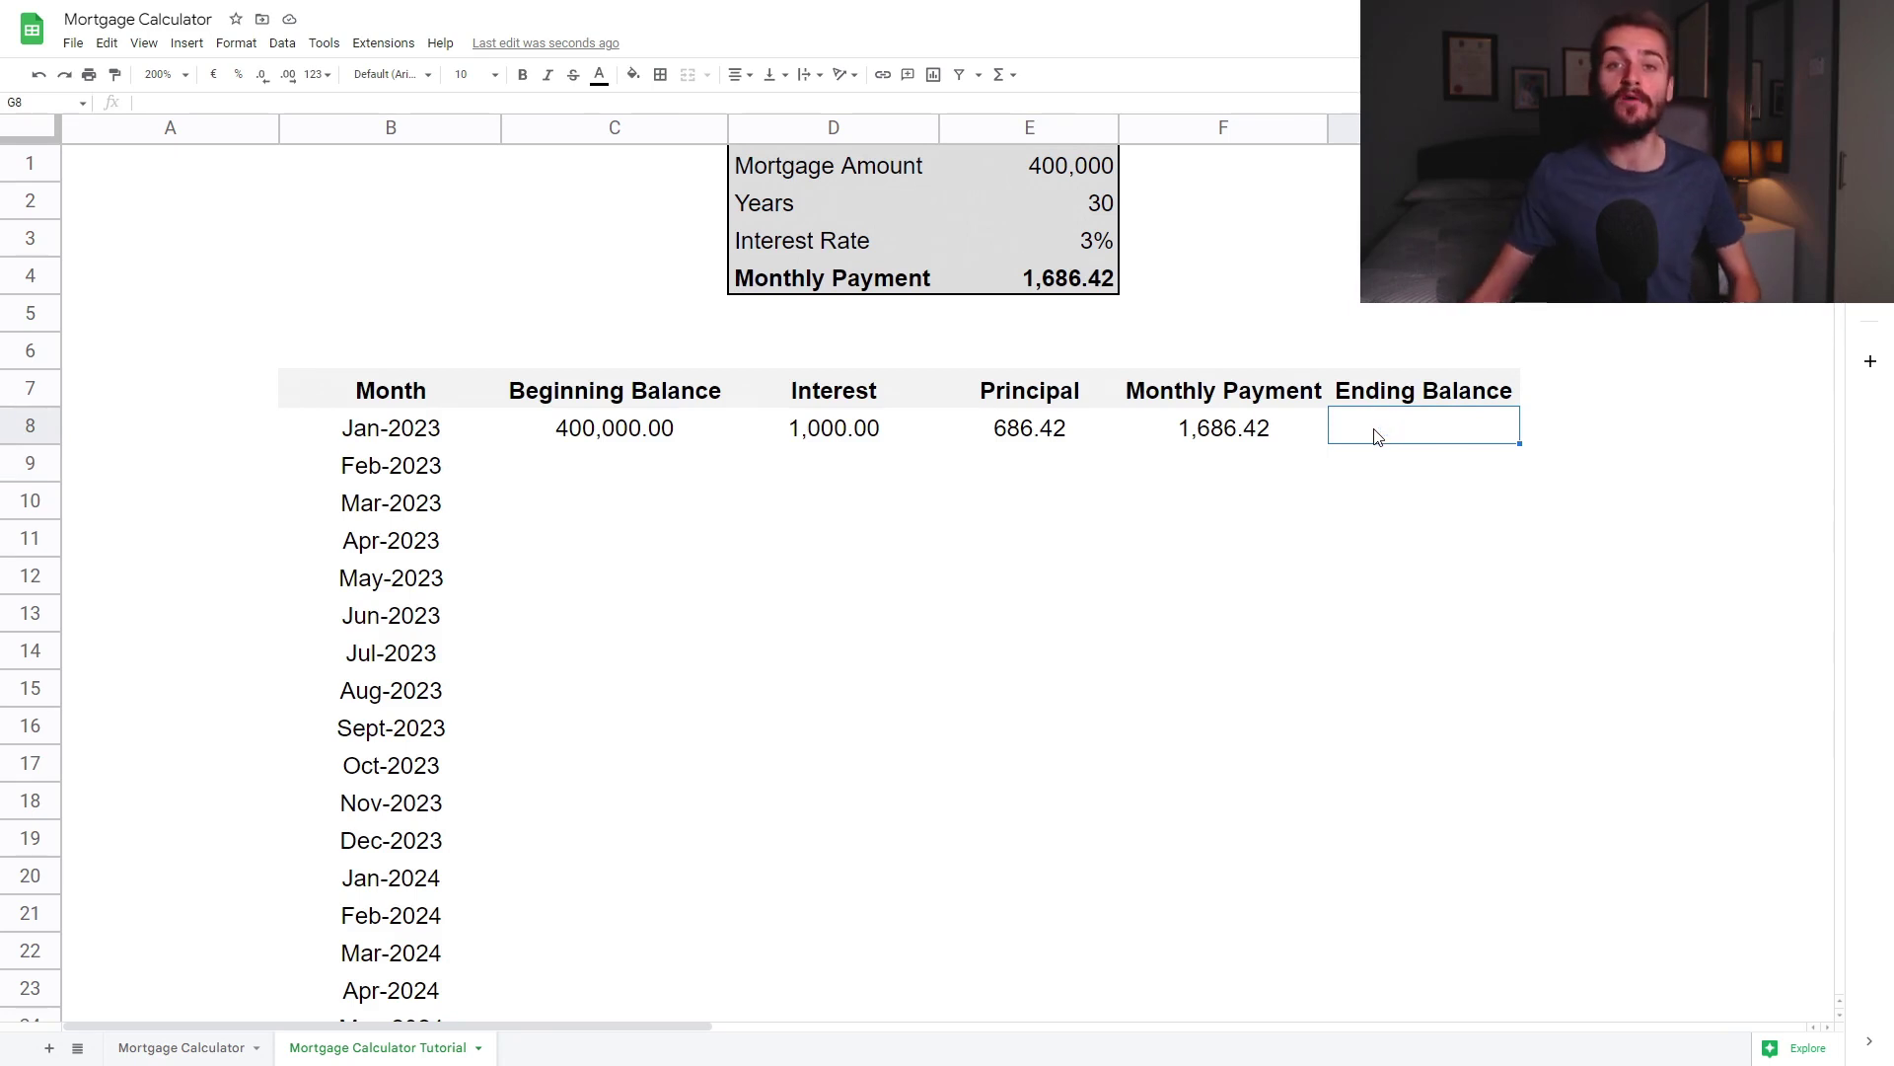
text(=)
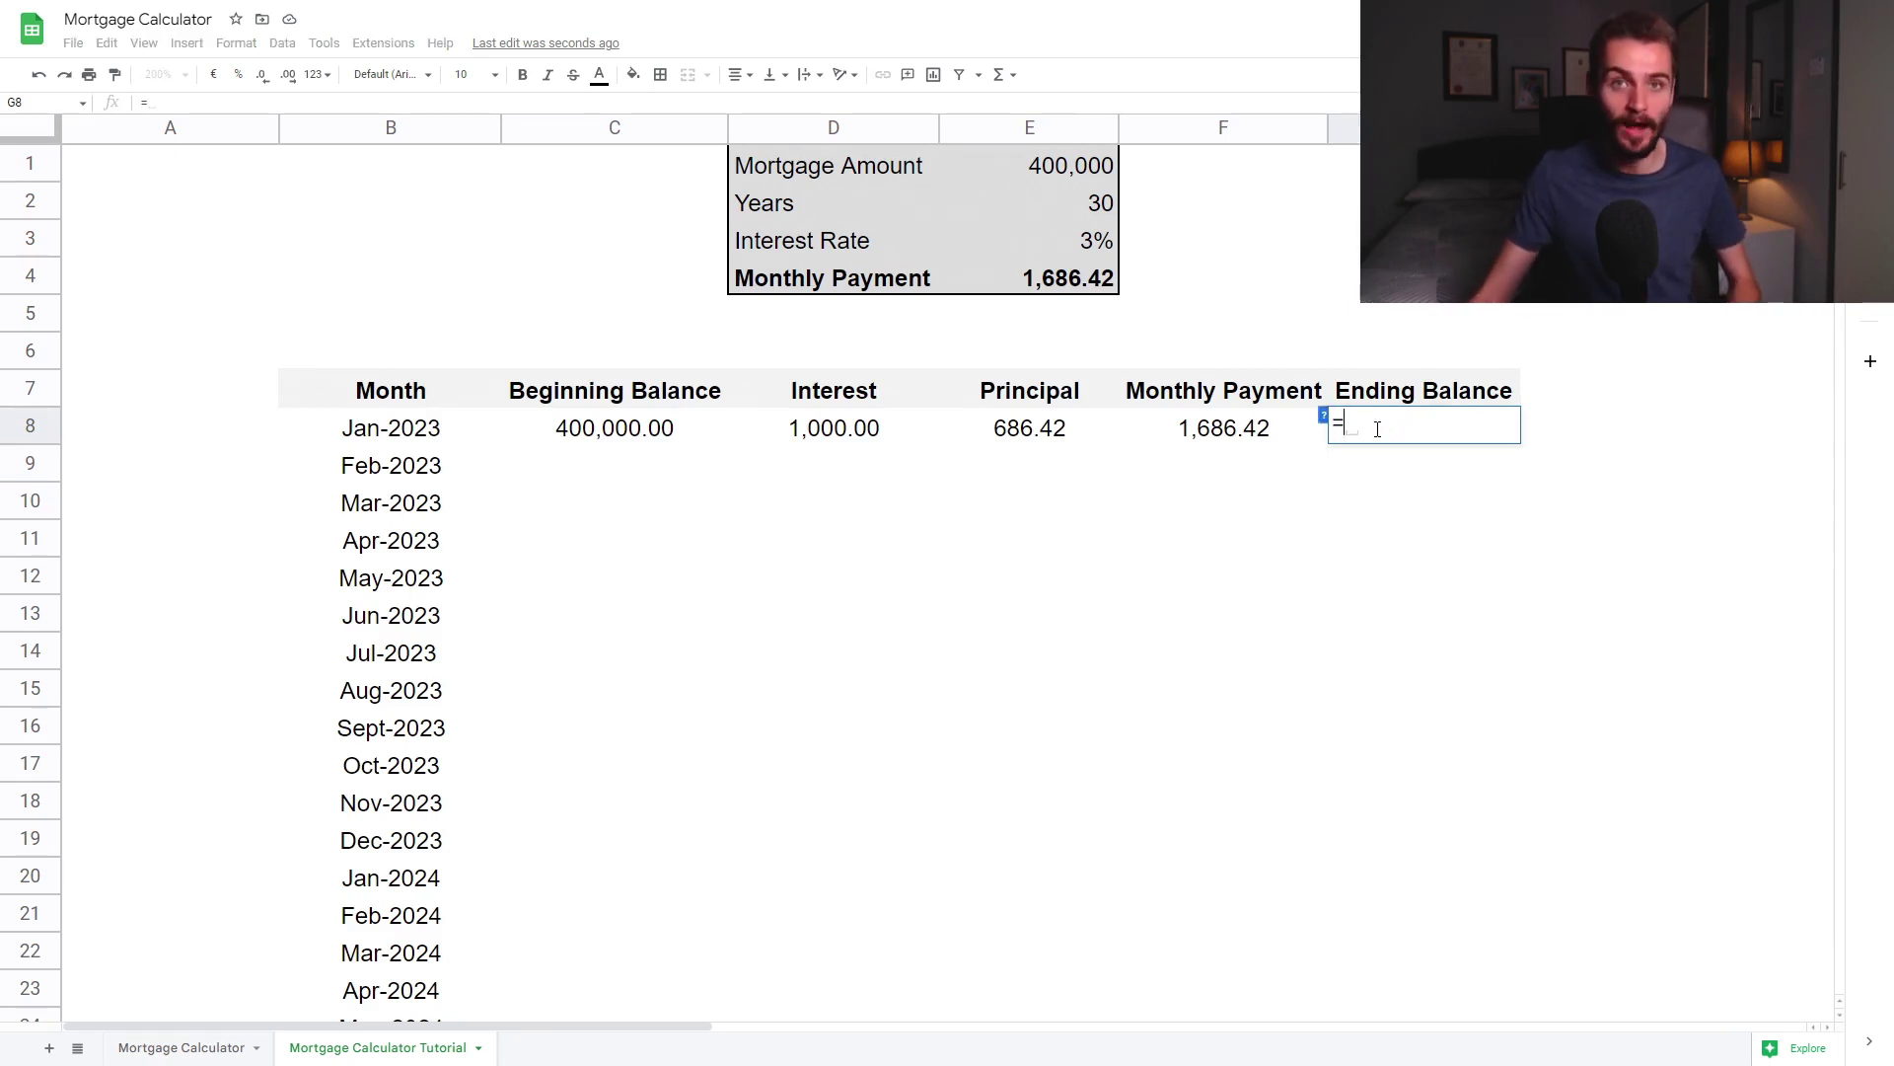
text(()
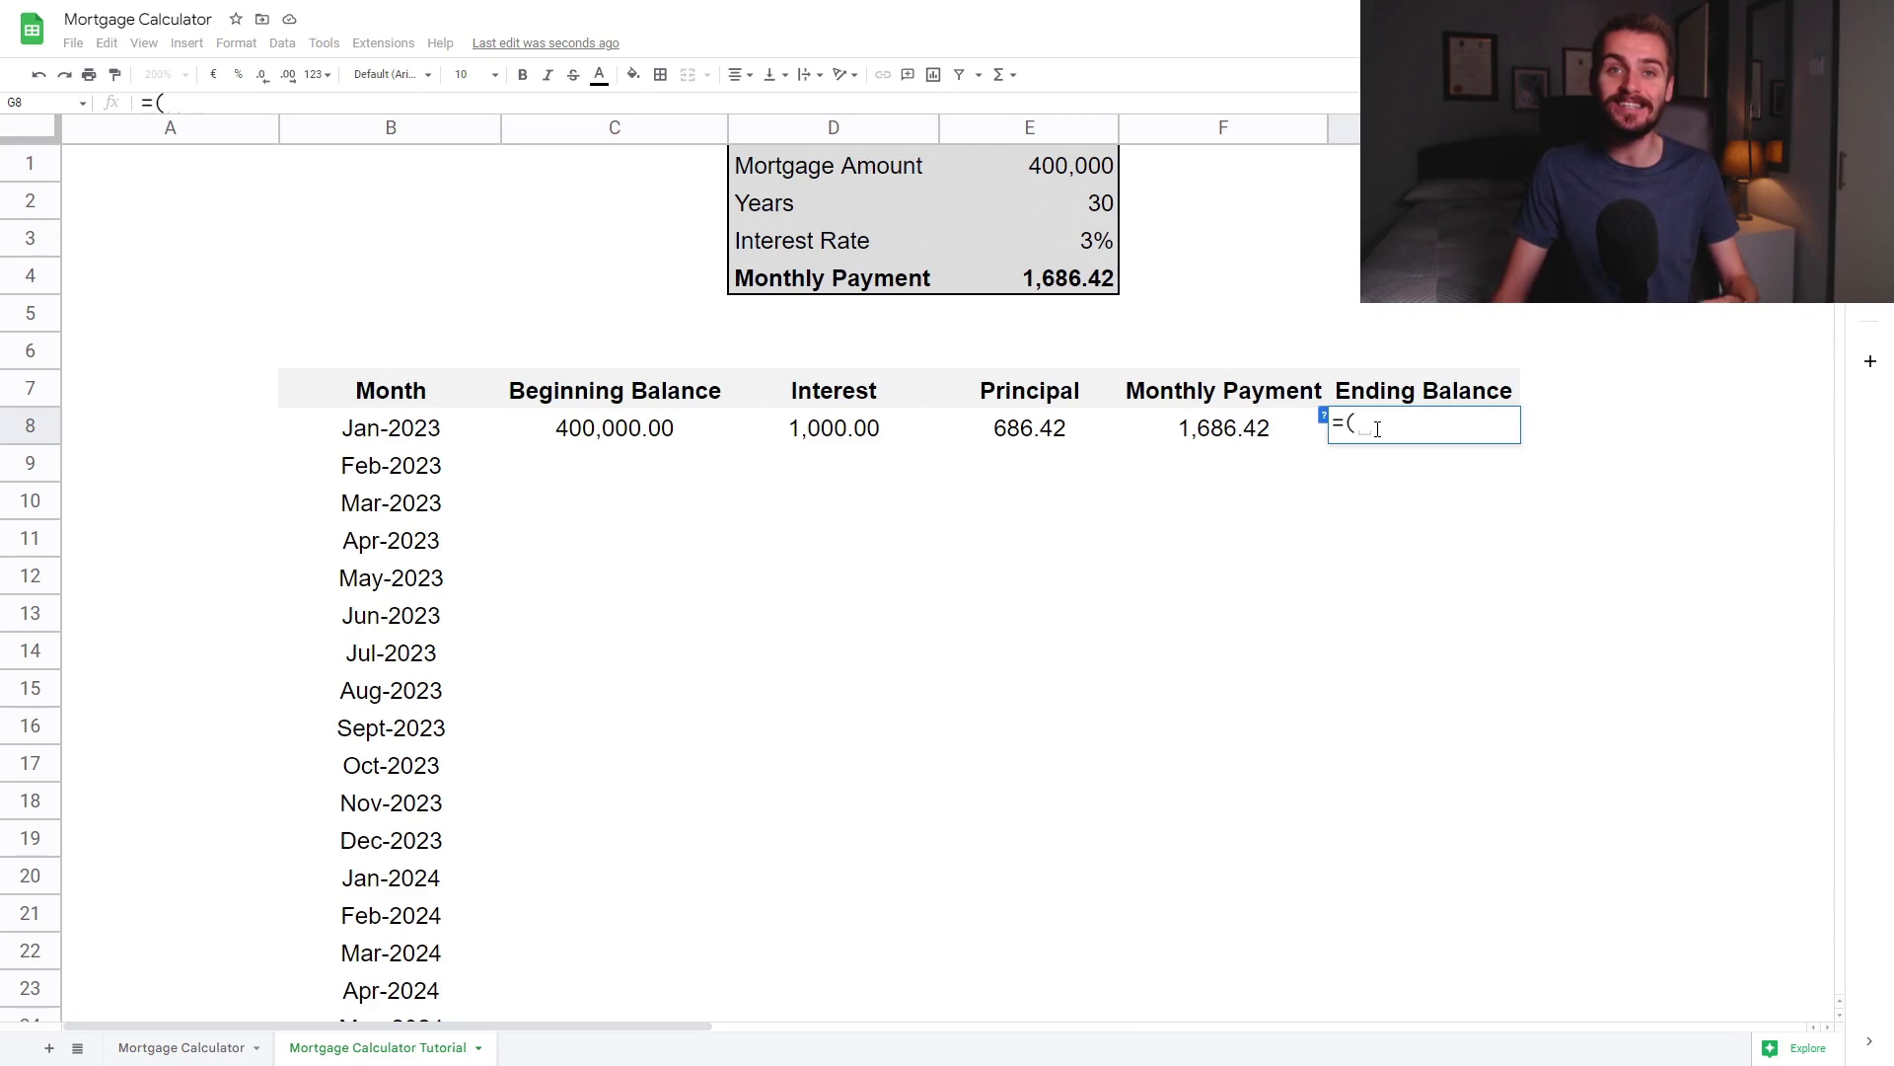
click(622, 434)
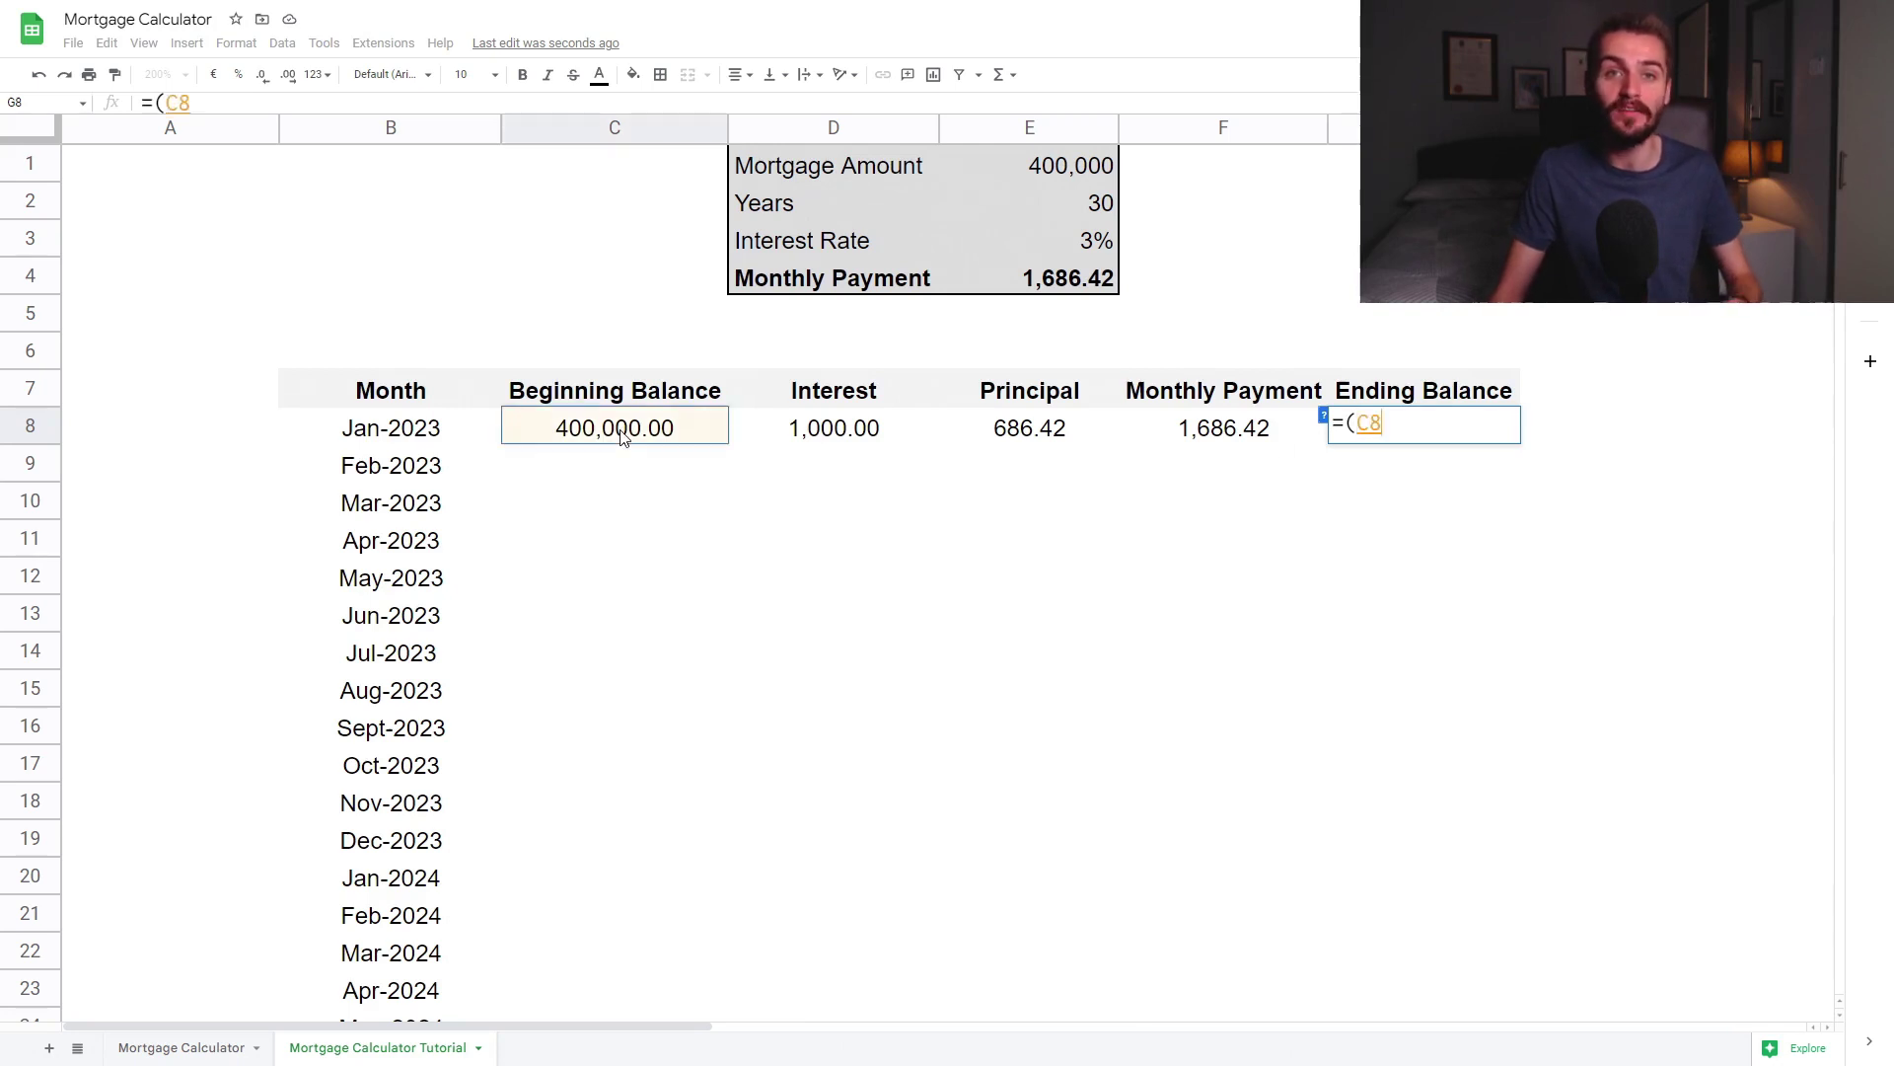
text(+)
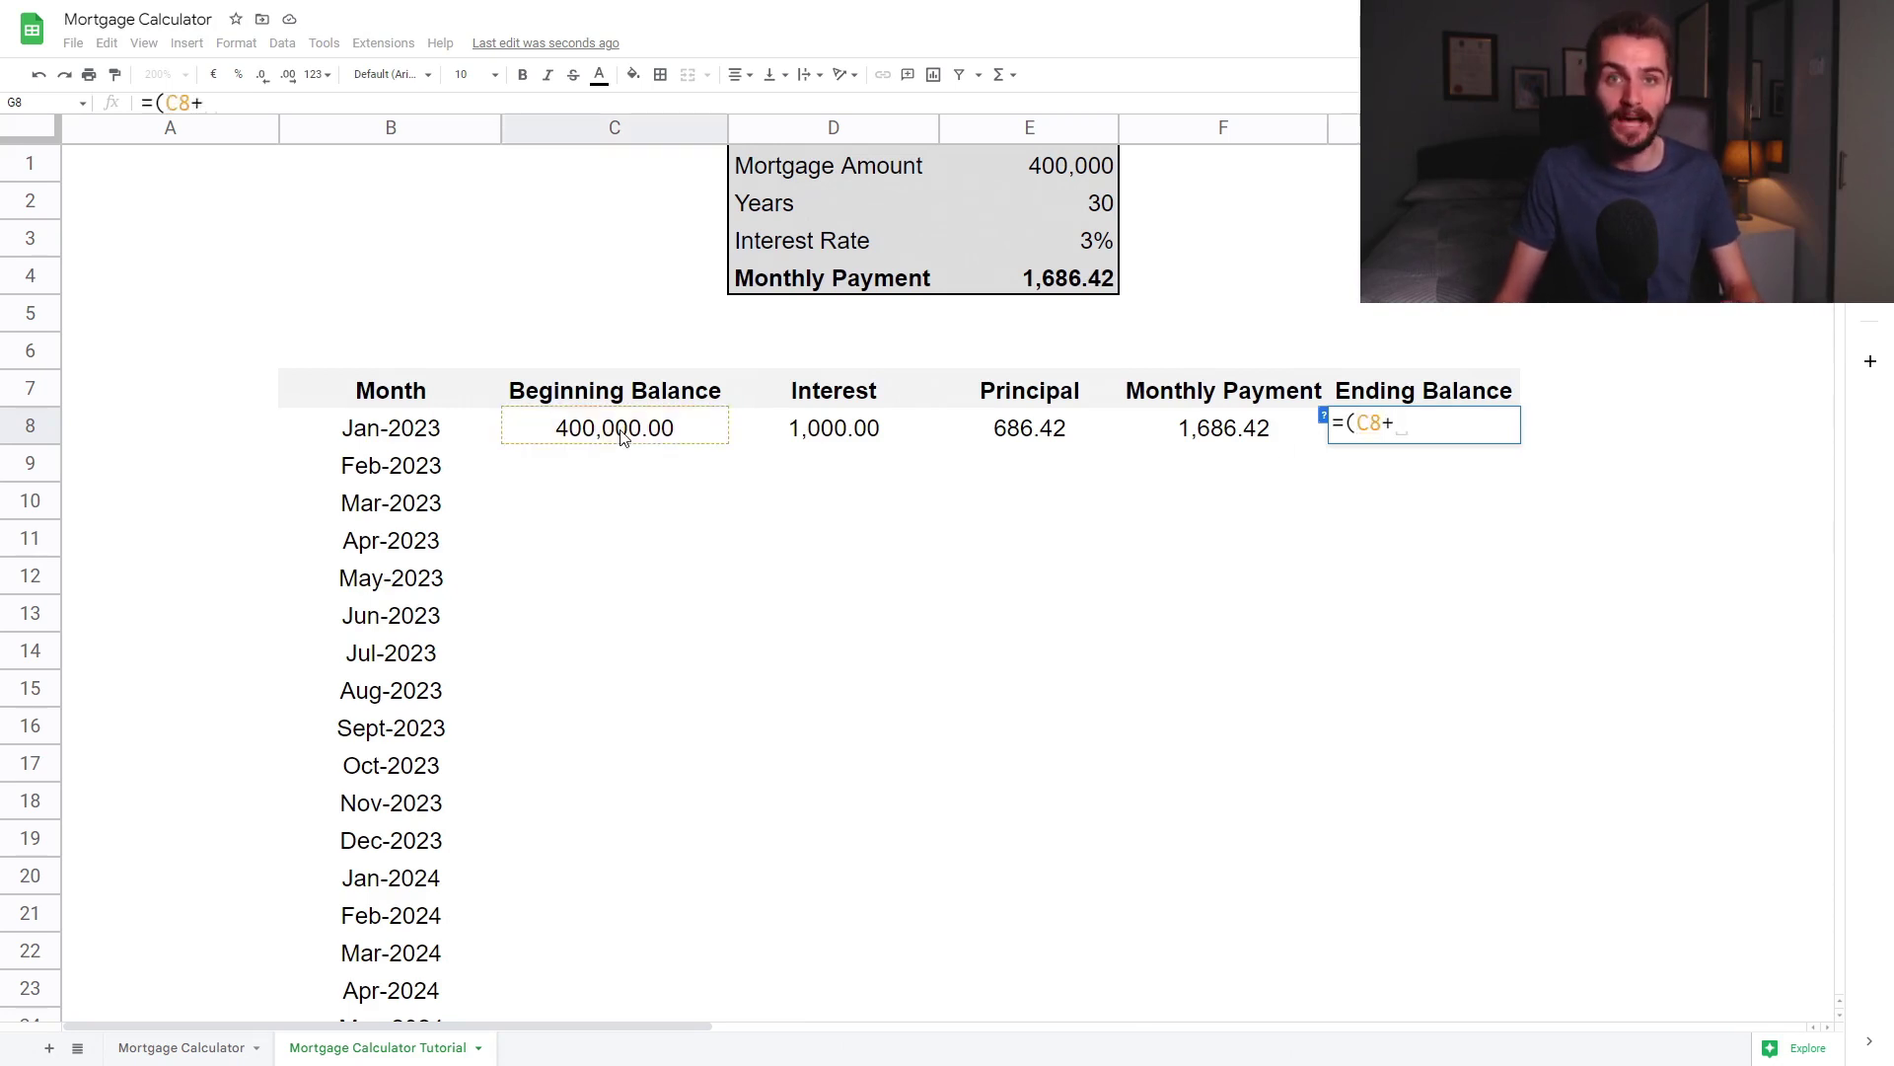
click(821, 434)
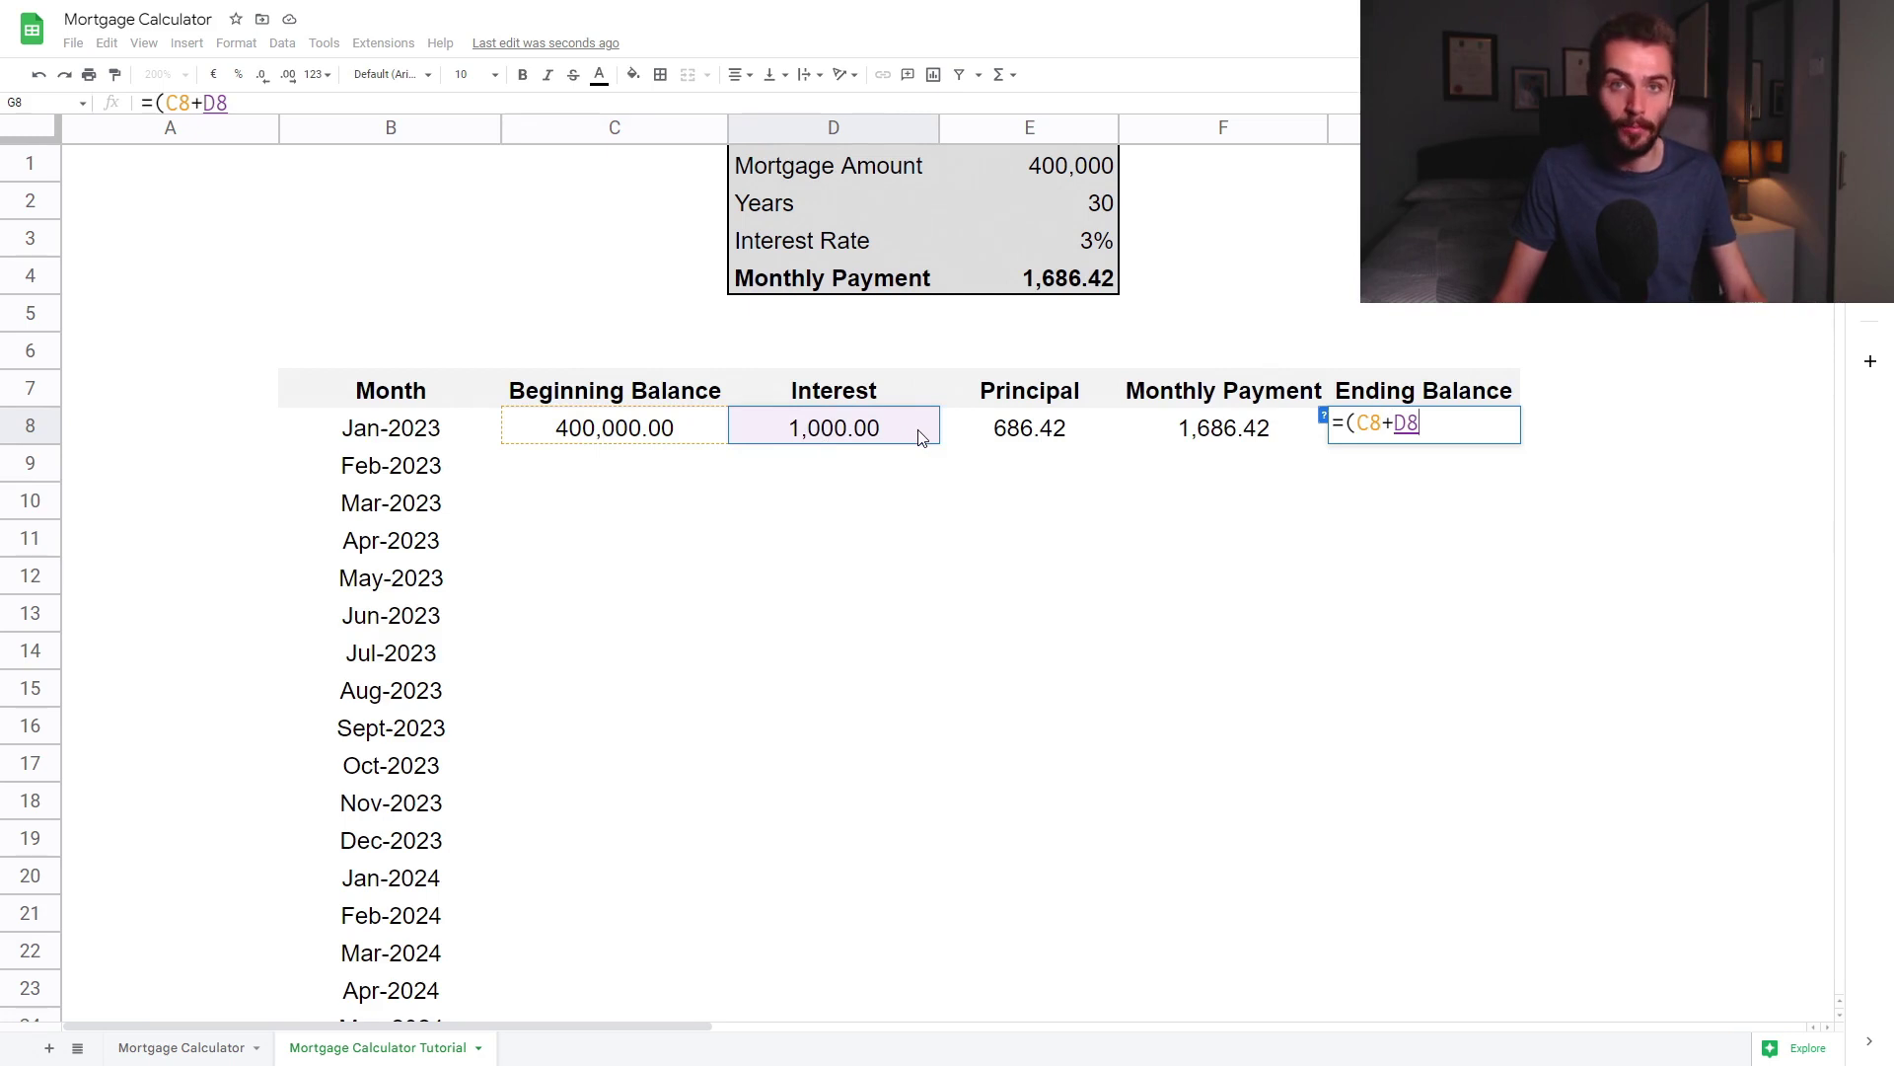
text()-)
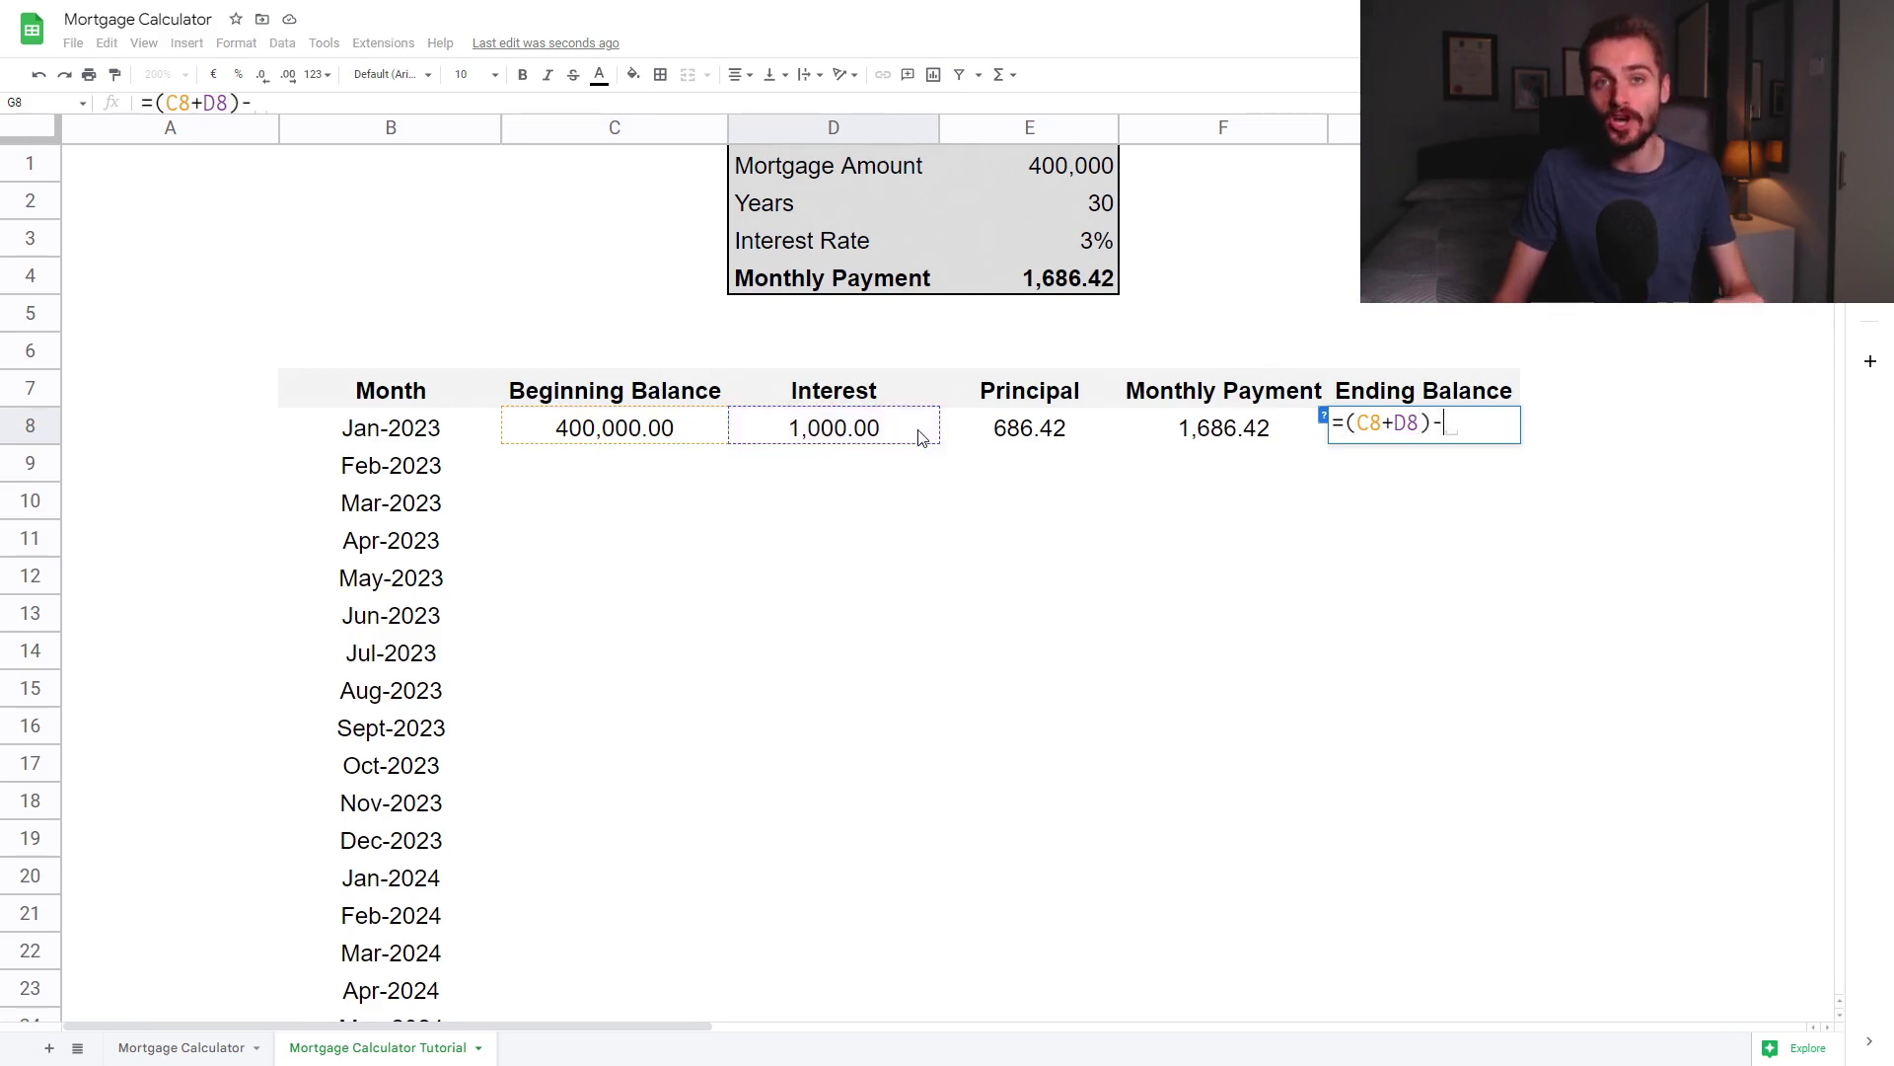
click(1239, 427)
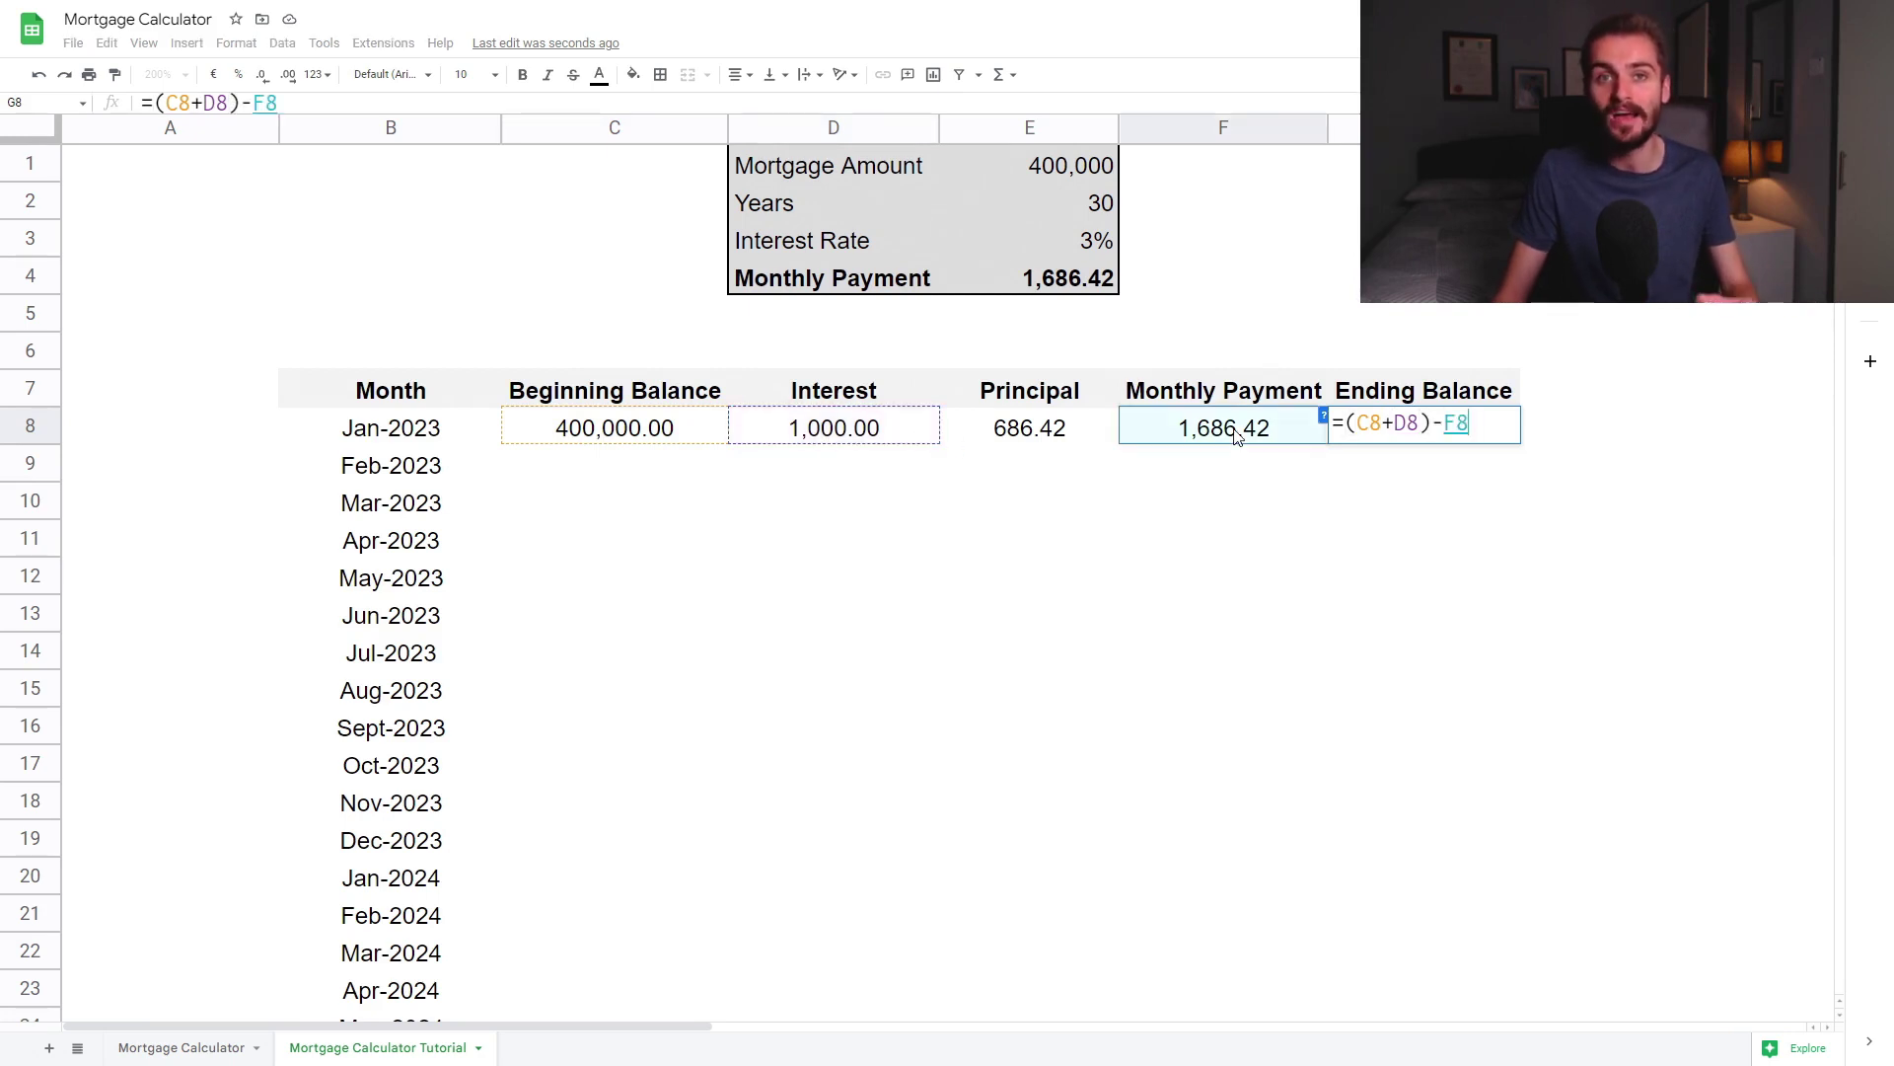
key(Return)
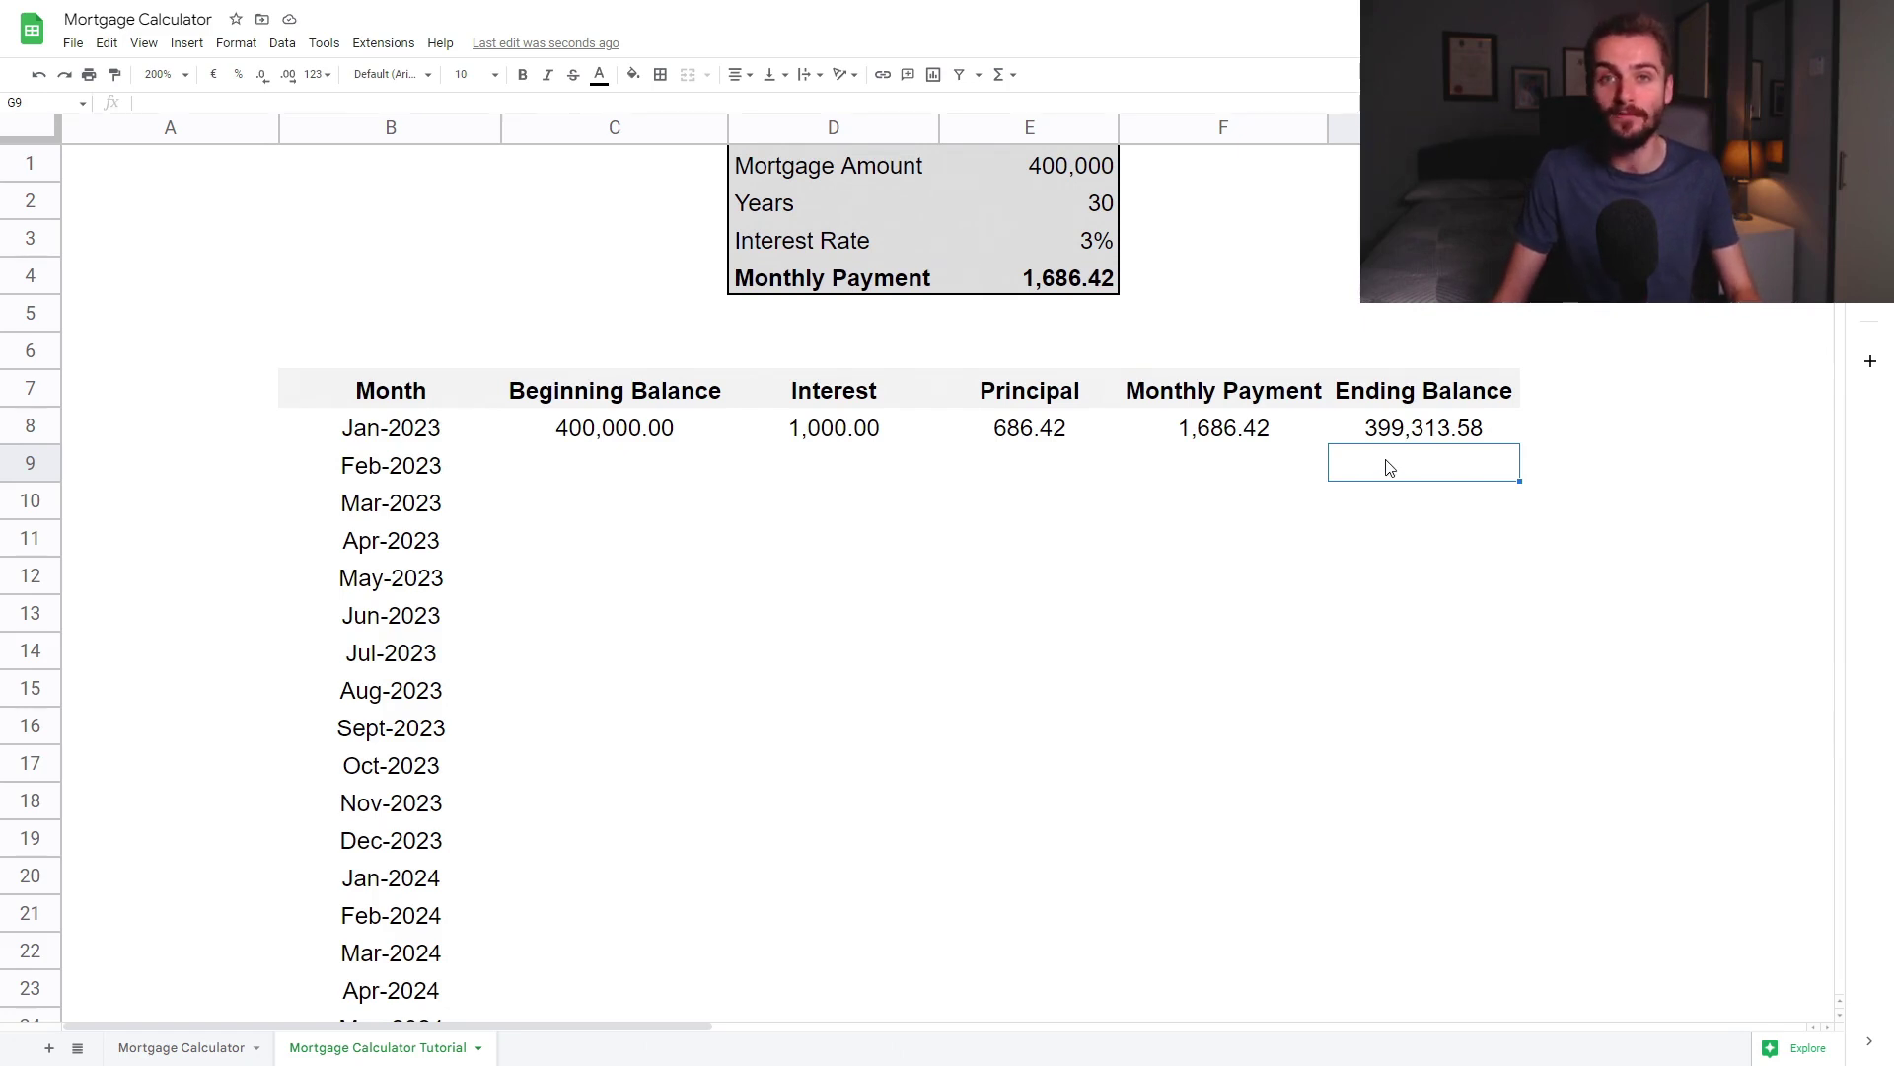
- Carry January's ending balance into February's beginning balance by entering =G8 in C9
click(608, 478)
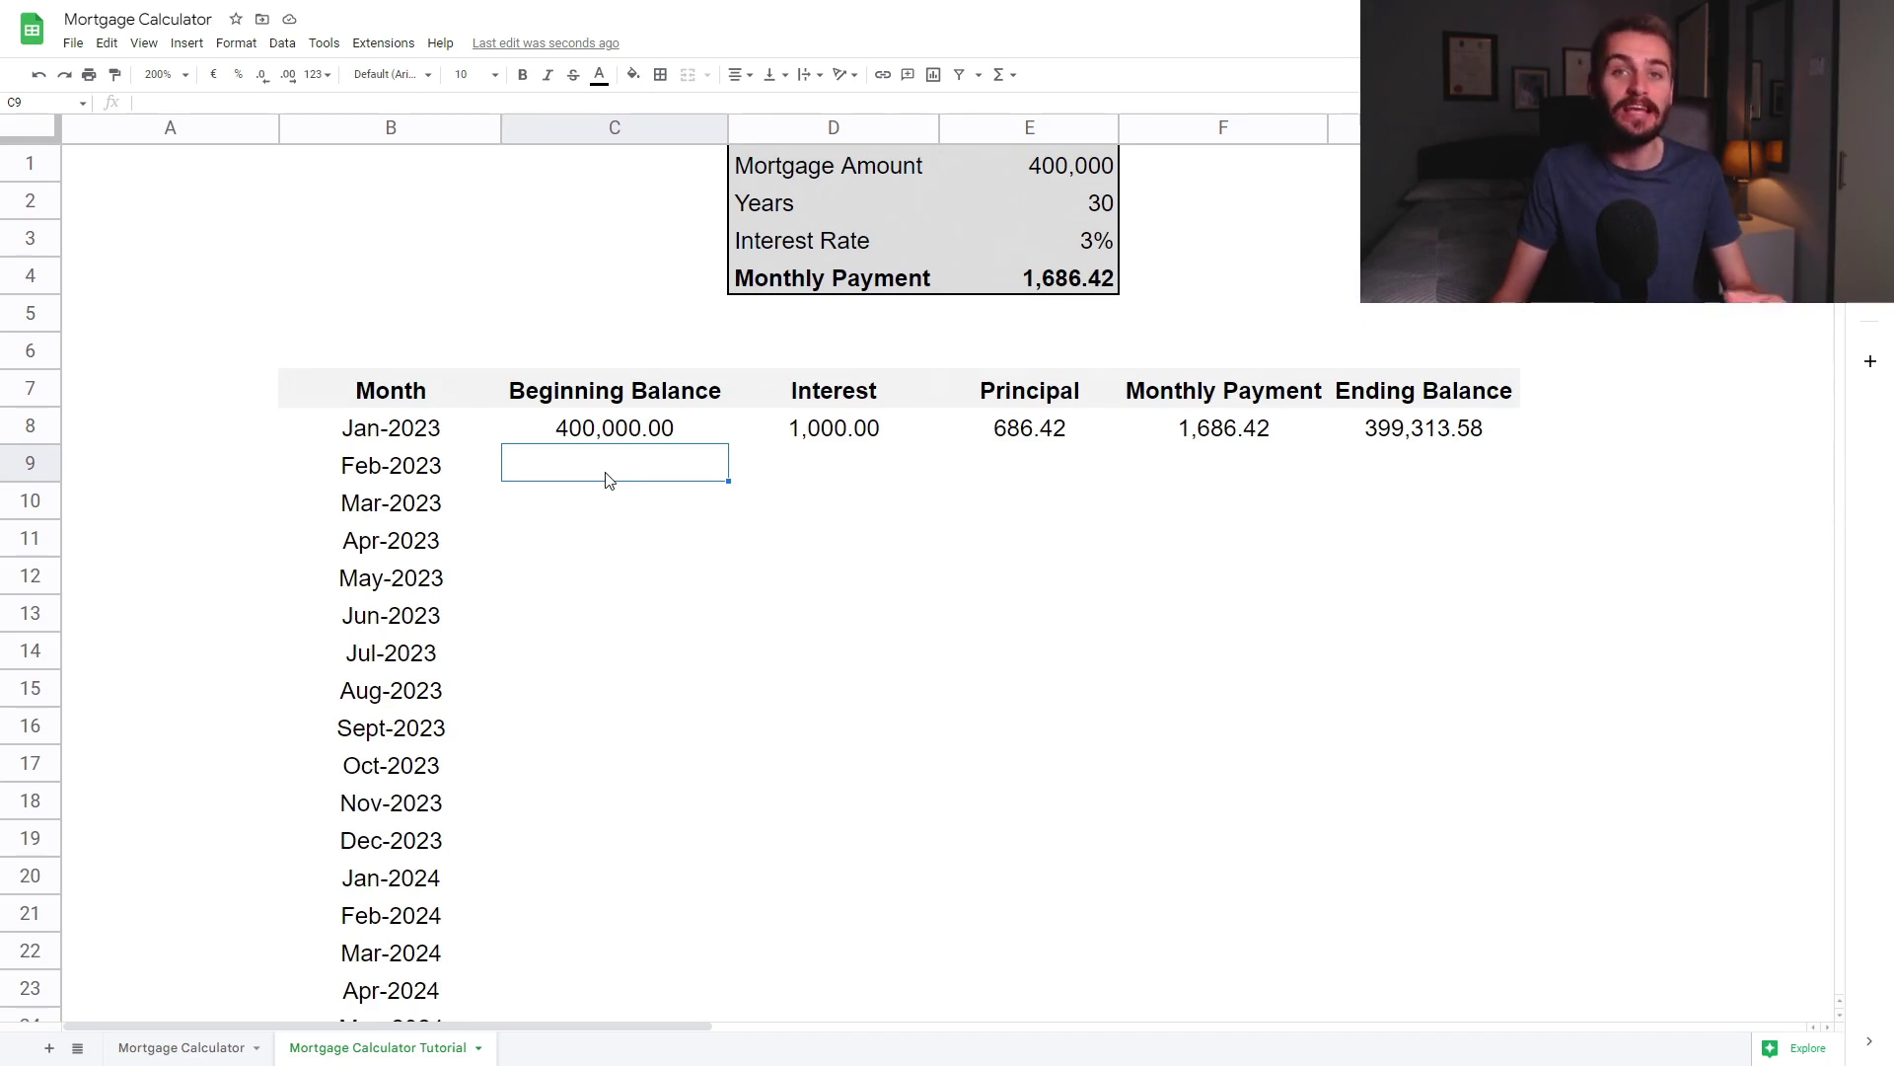
text(=)
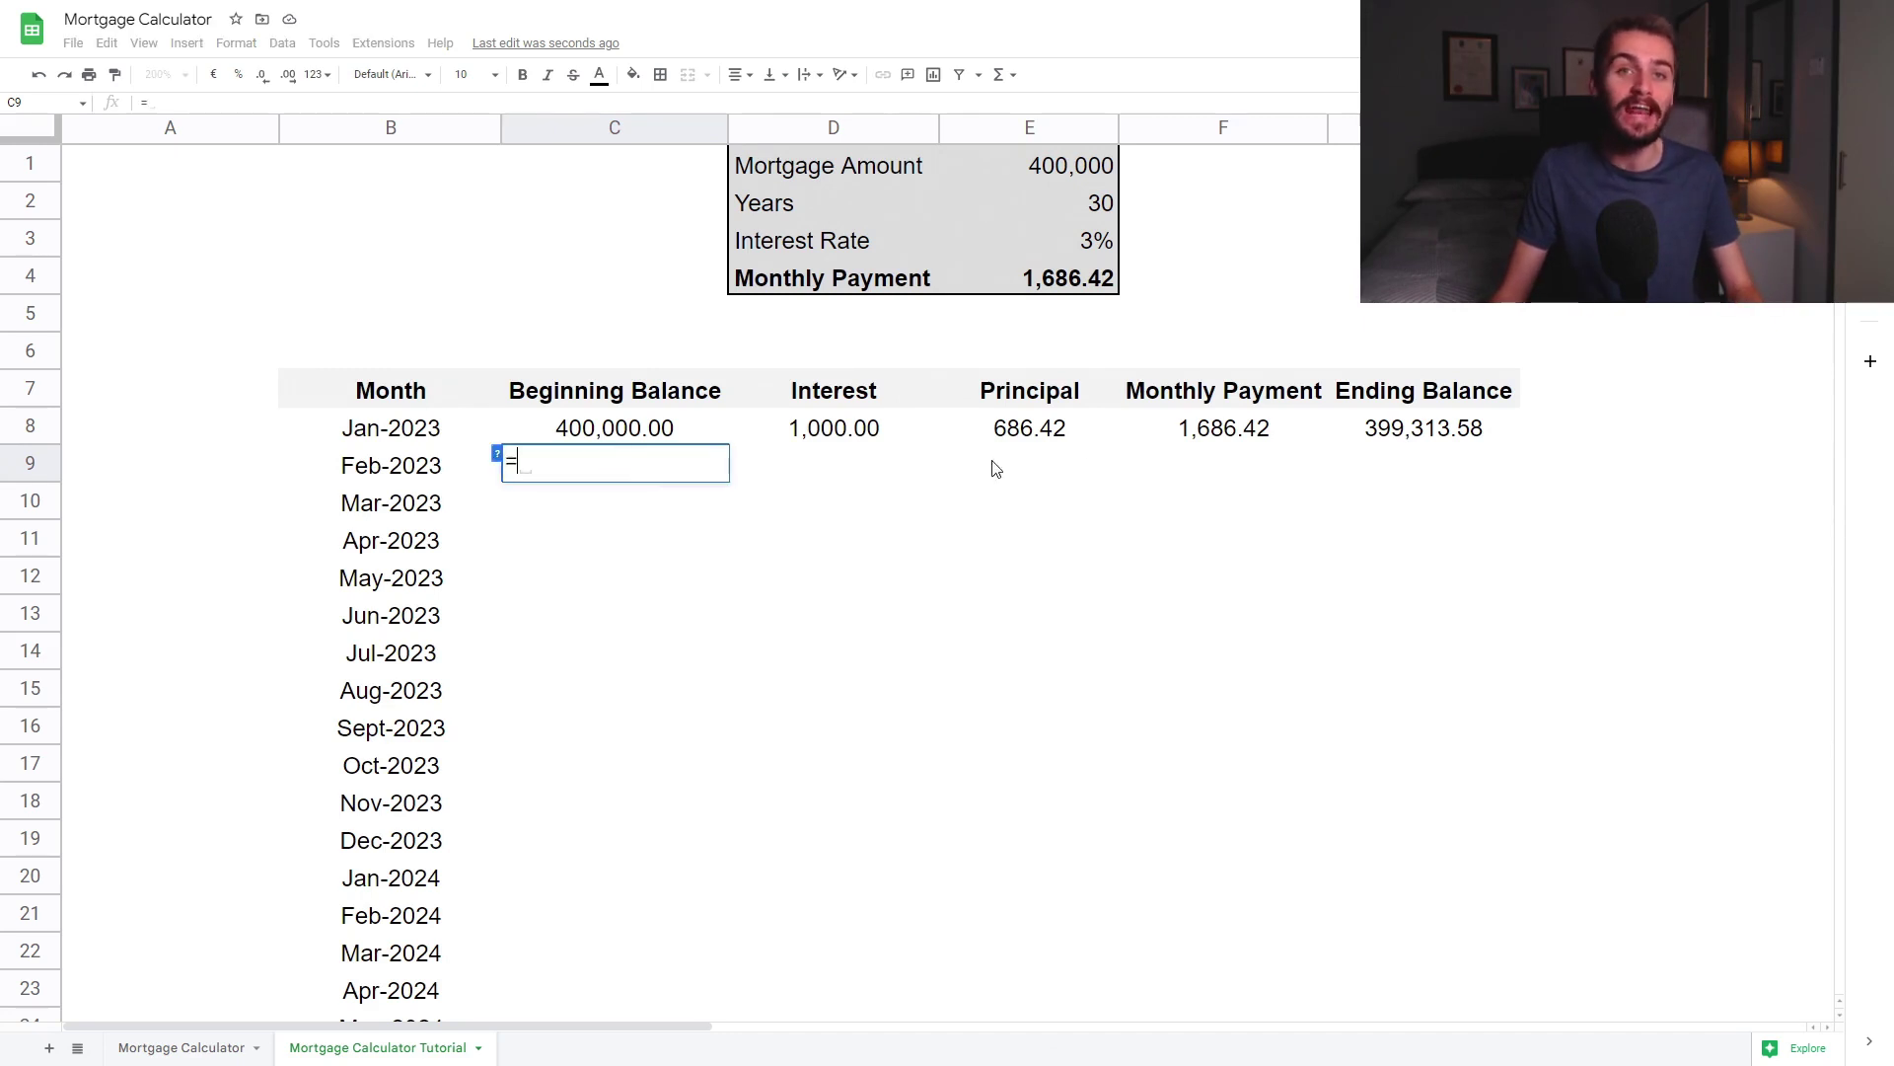
click(1403, 432)
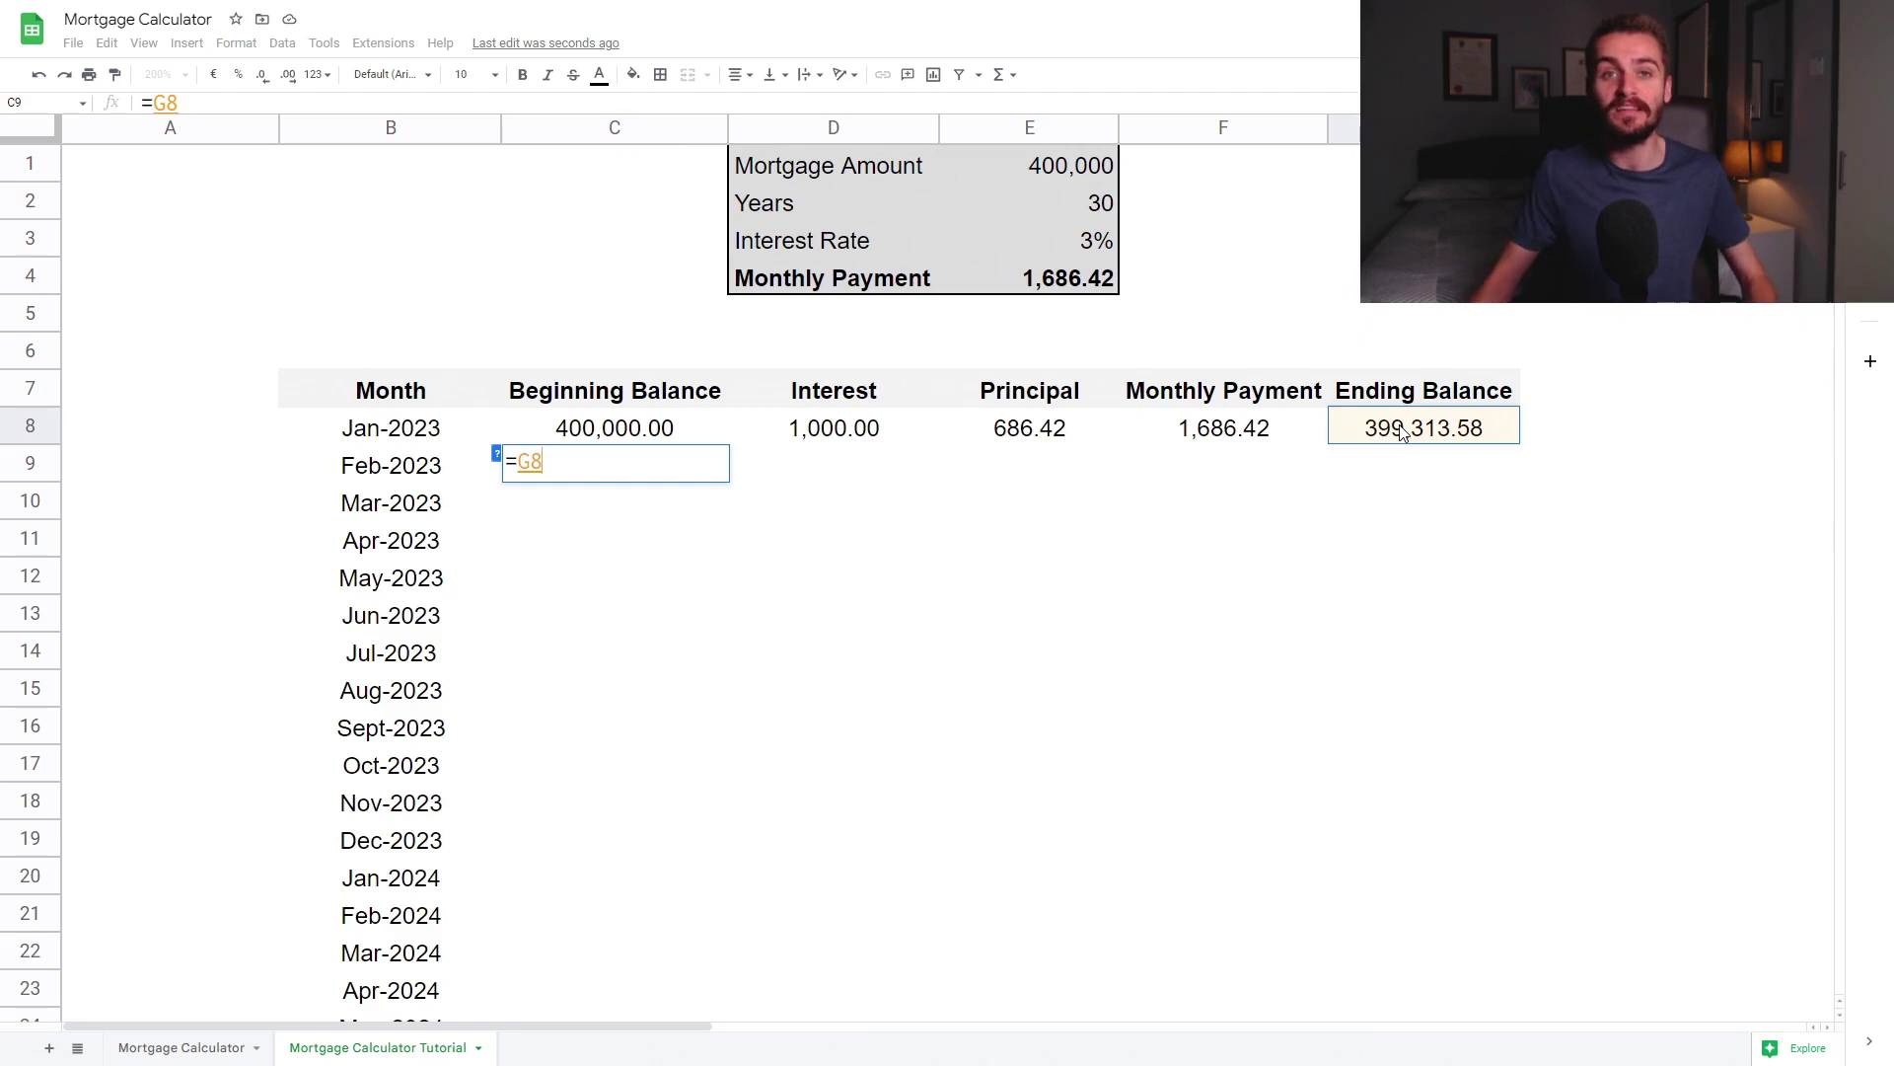
key(Return)
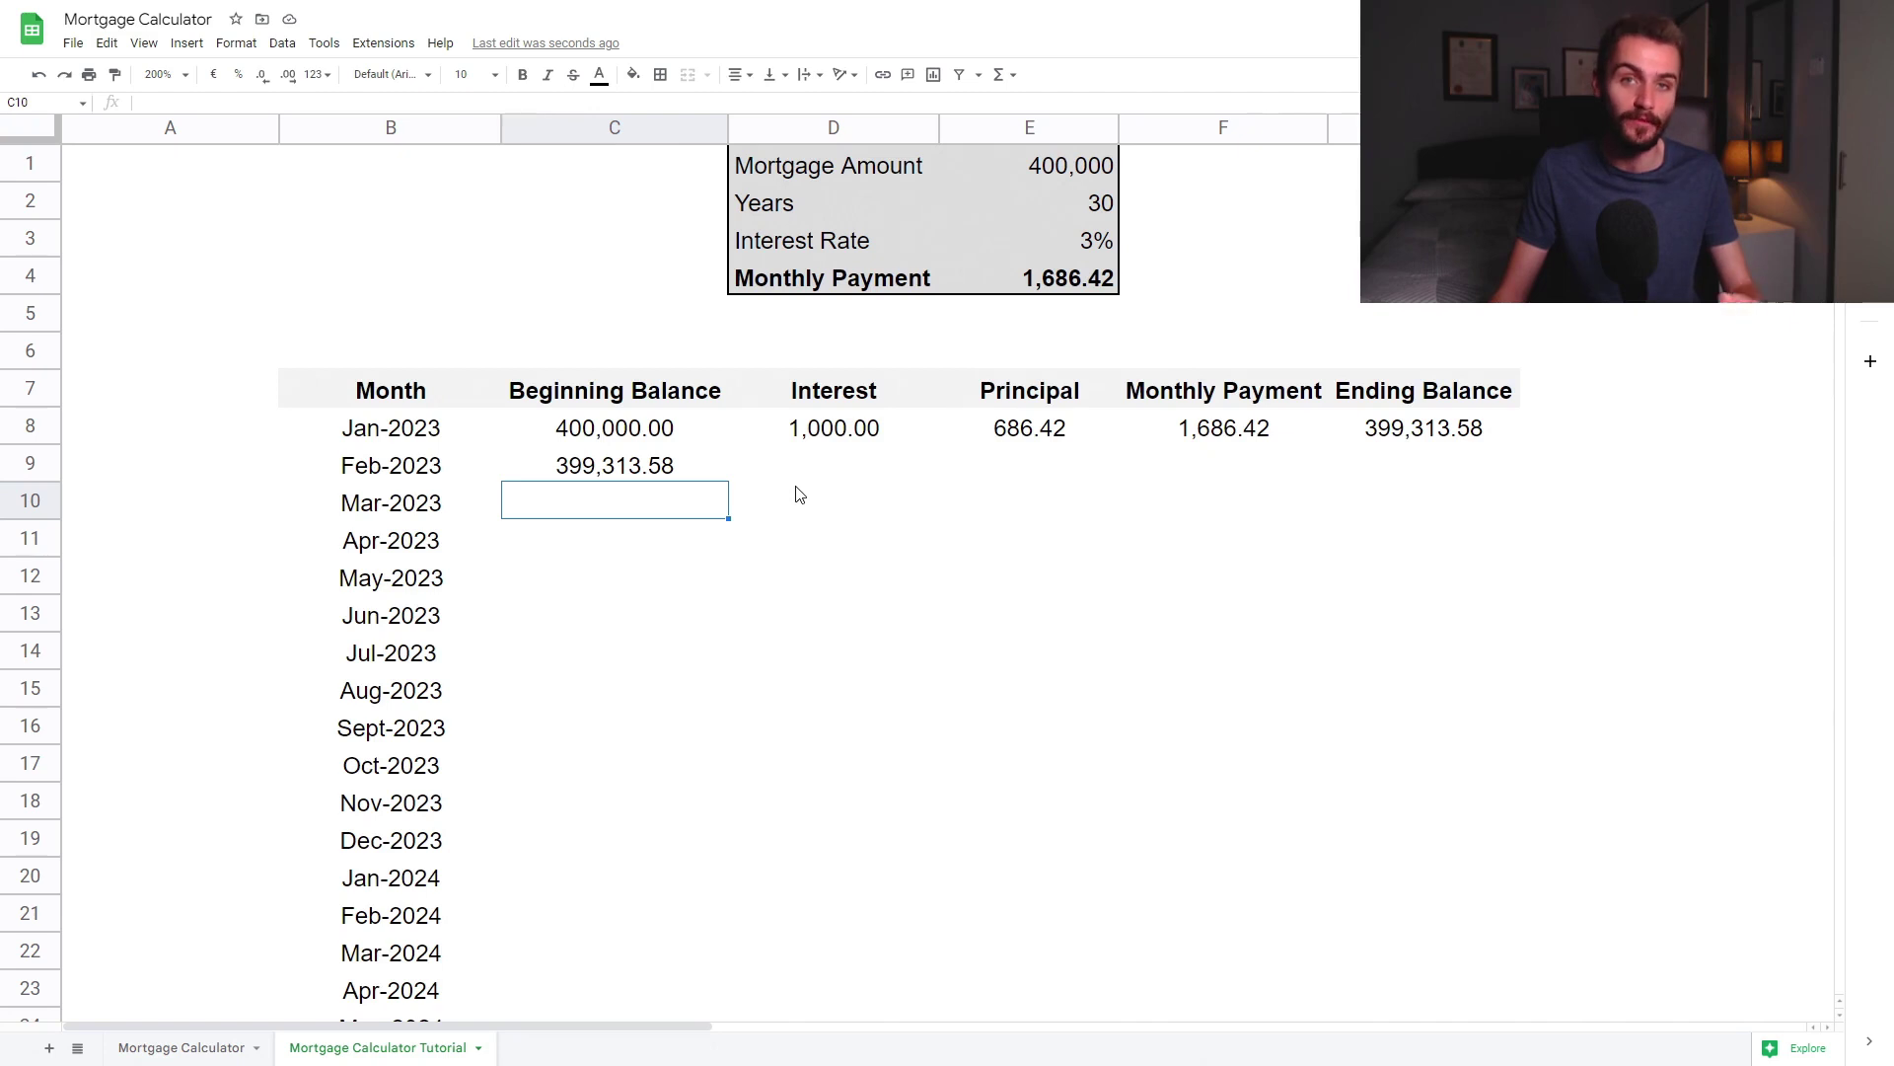
- Fill the balance, interest, principal and payment formulas down the schedule through Dec-2052 in row 367
click(717, 472)
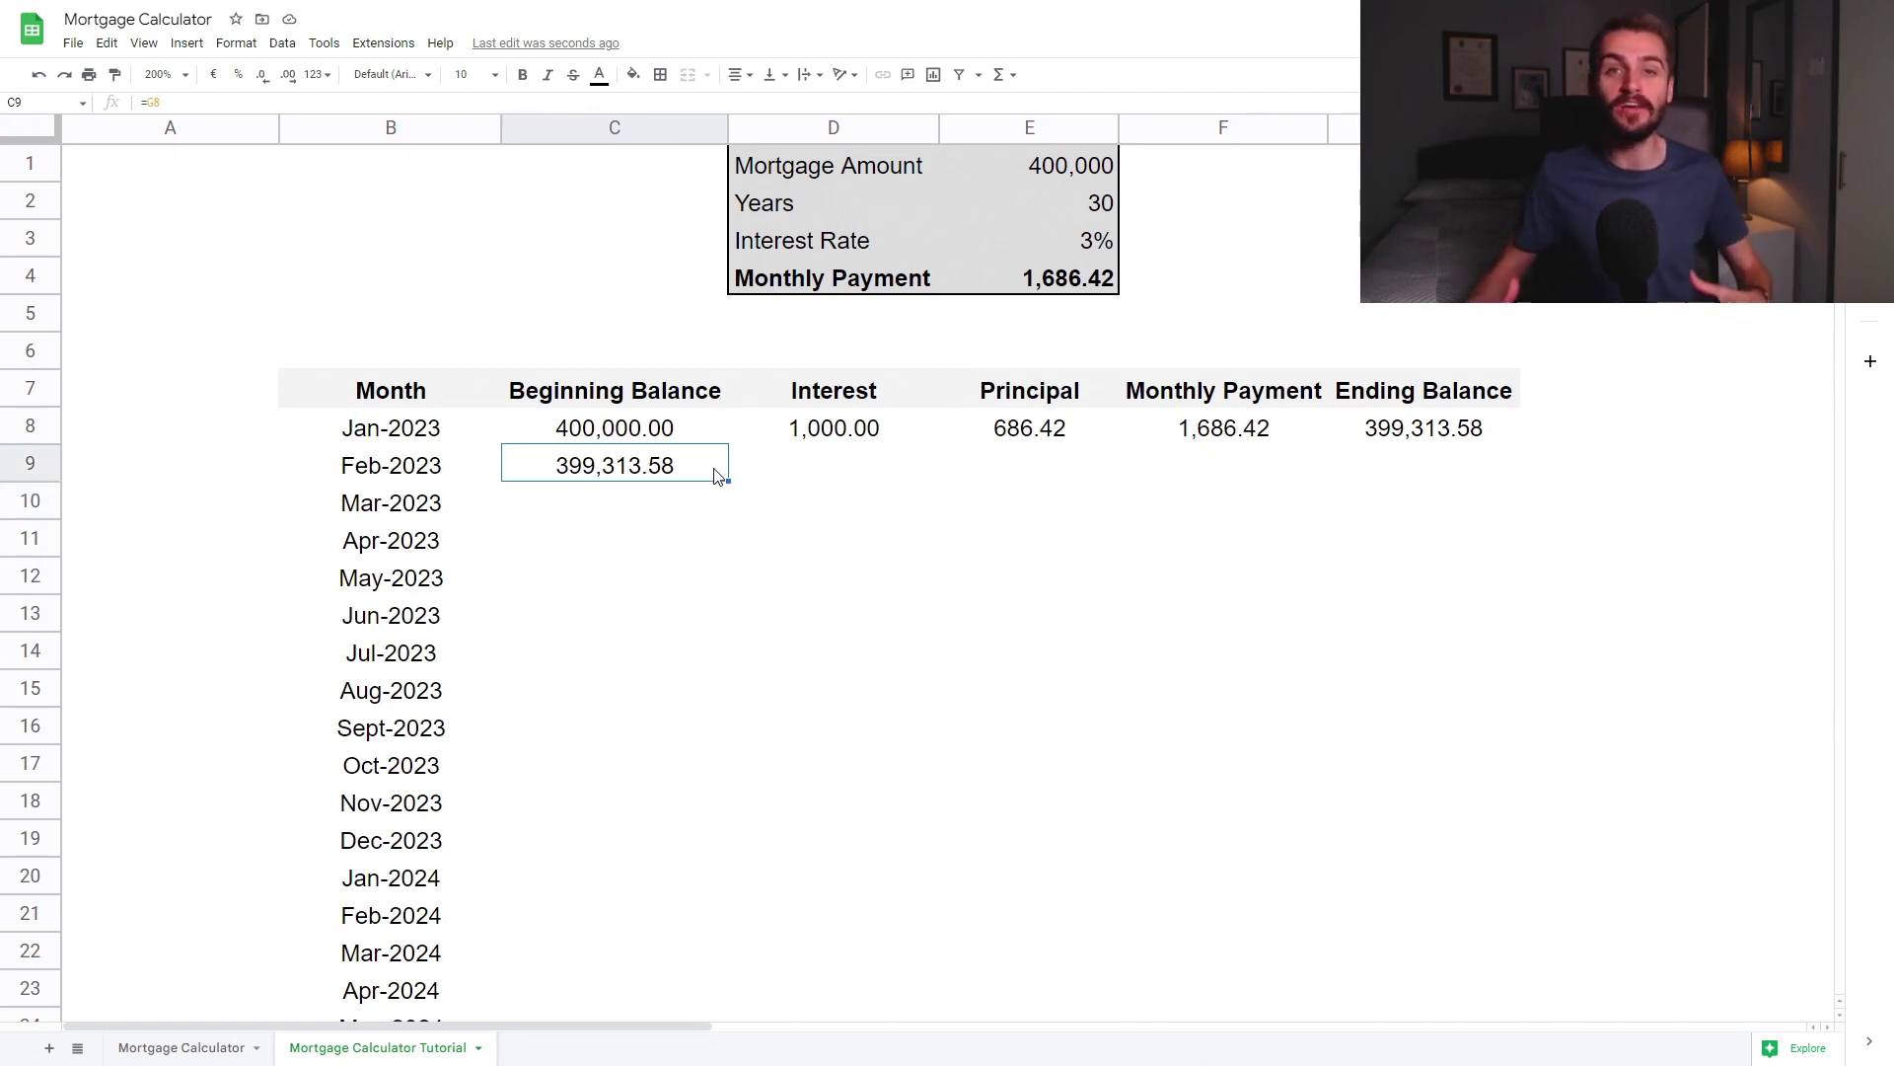
drag(727, 478, 641, 1063)
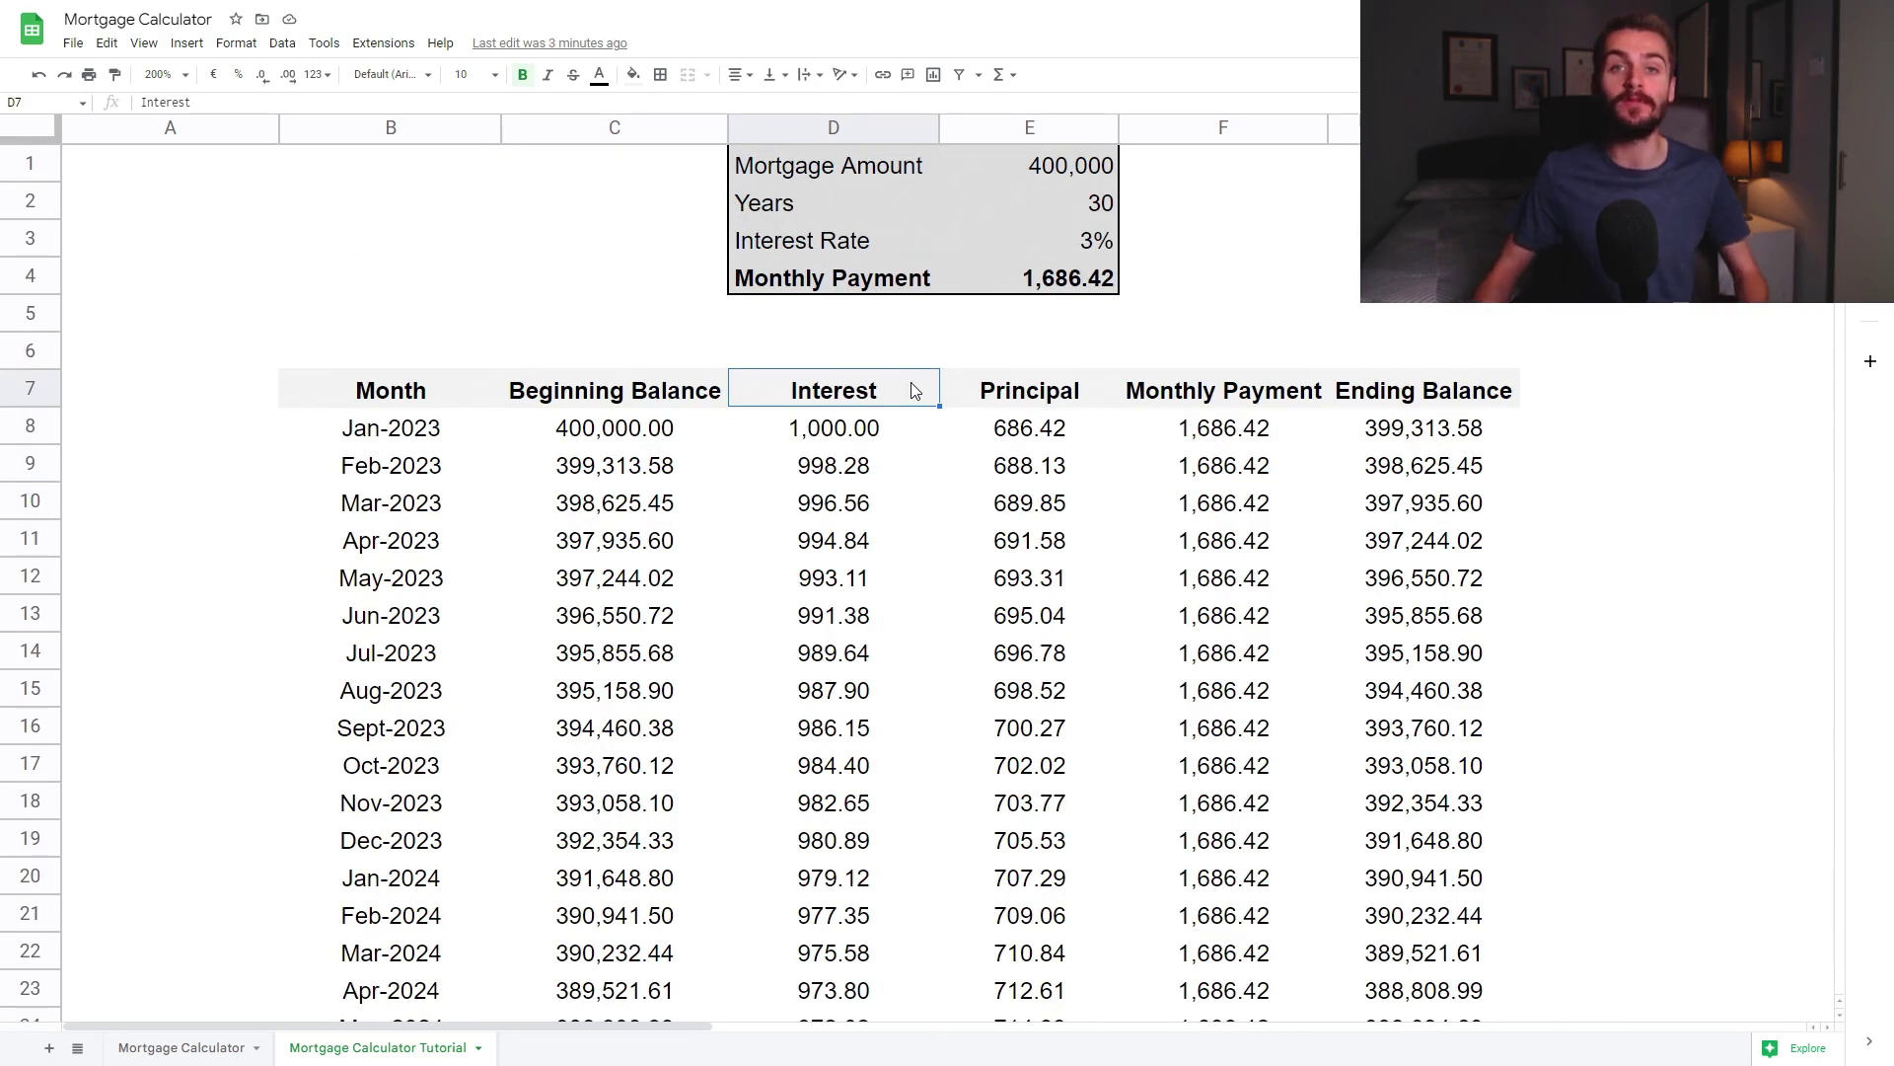
- Examine how the interest and principal portions develop from Jan-2023 down to the final month, Dec-2052
key(shift+Right)
key(shift+Down)
key(shift+Down)
key(shift+Down)
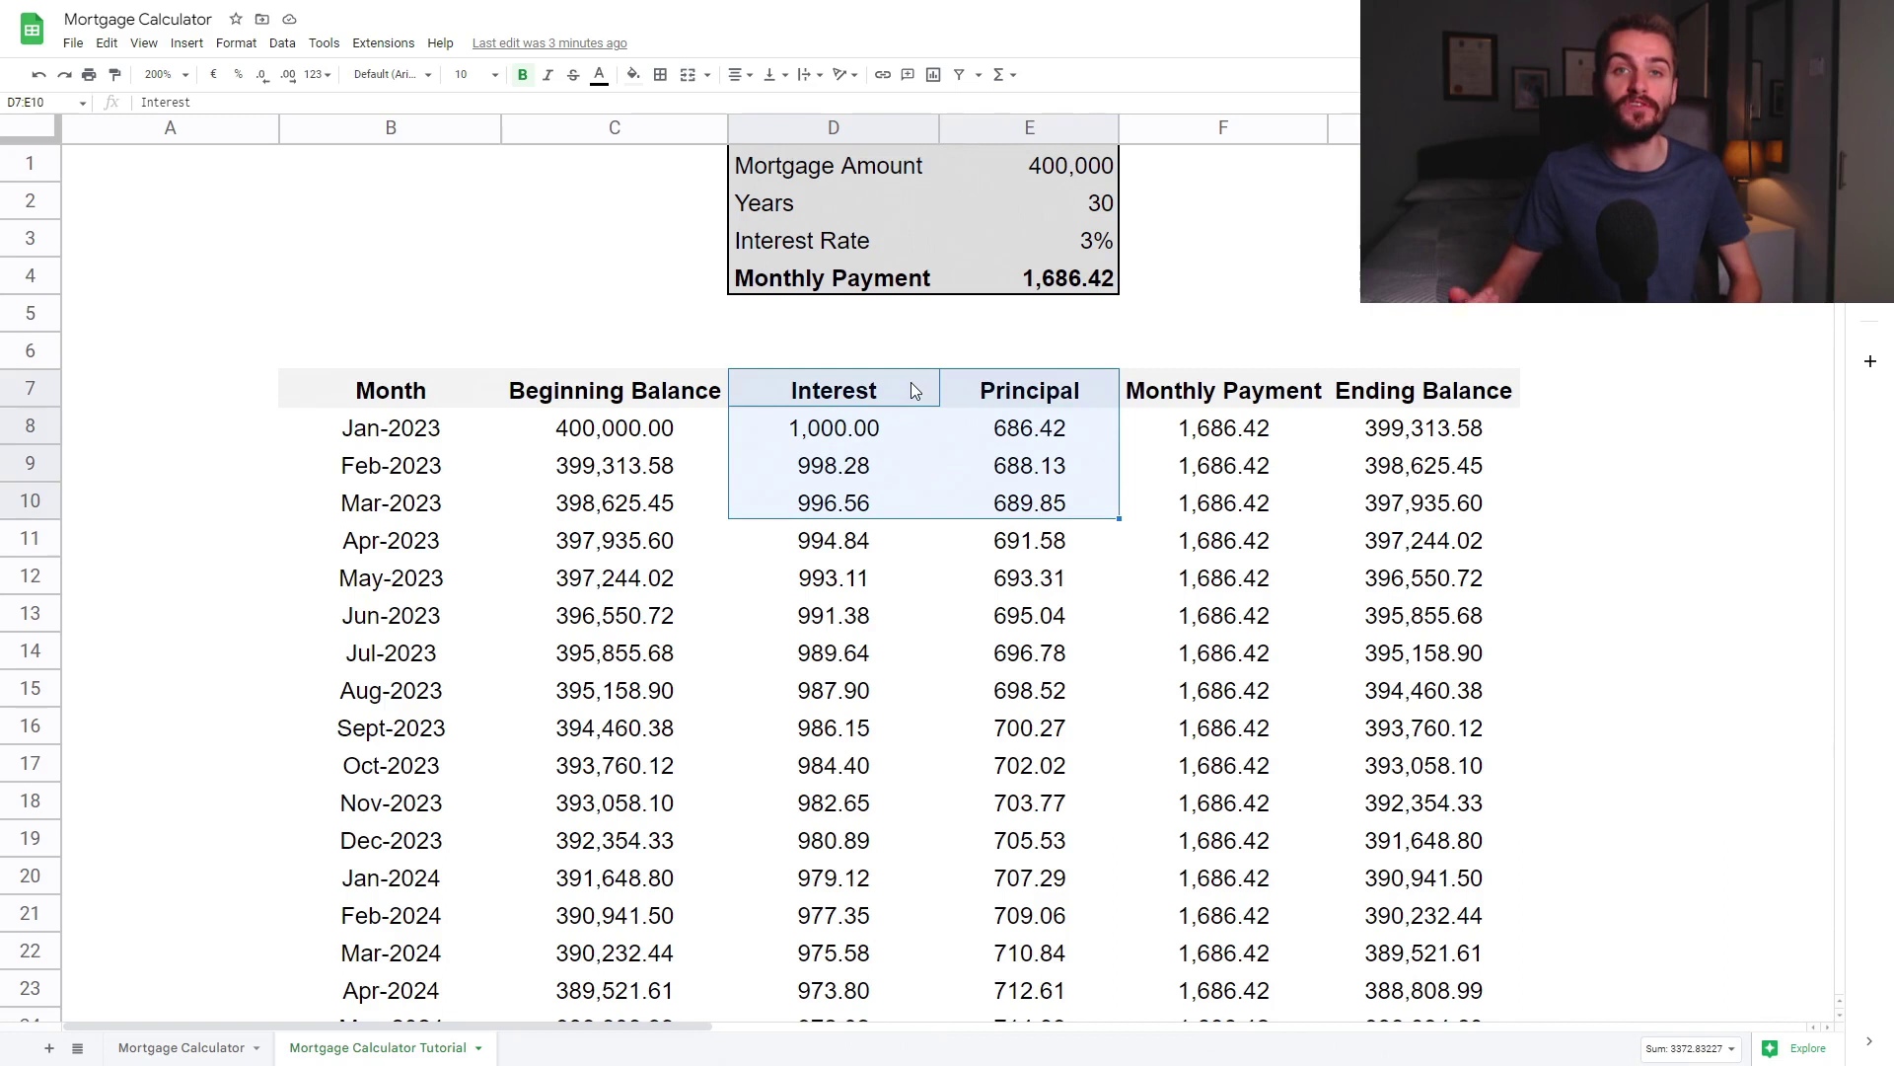
key(shift+Down)
key(shift+Down)
key(shift+Down)
key(shift+Down)
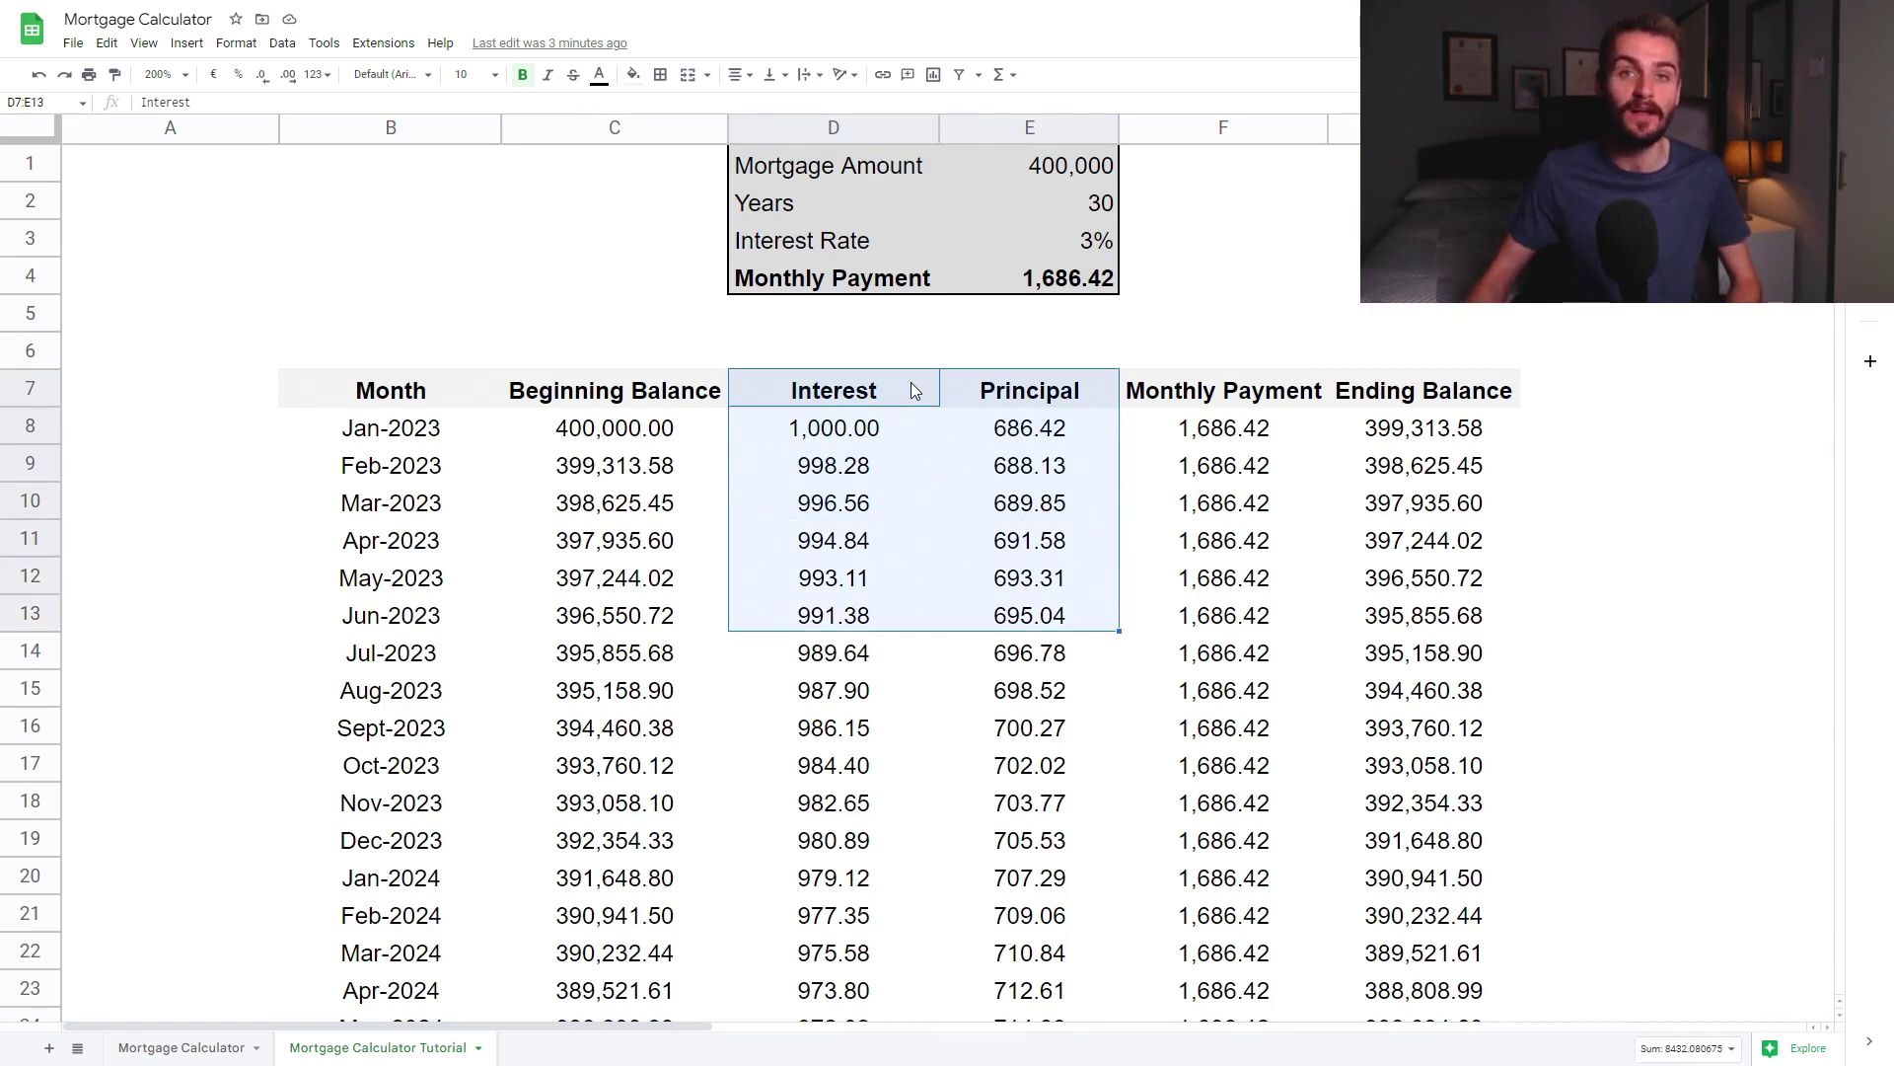
key(shift+Down)
key(ctrl+shift+Down)
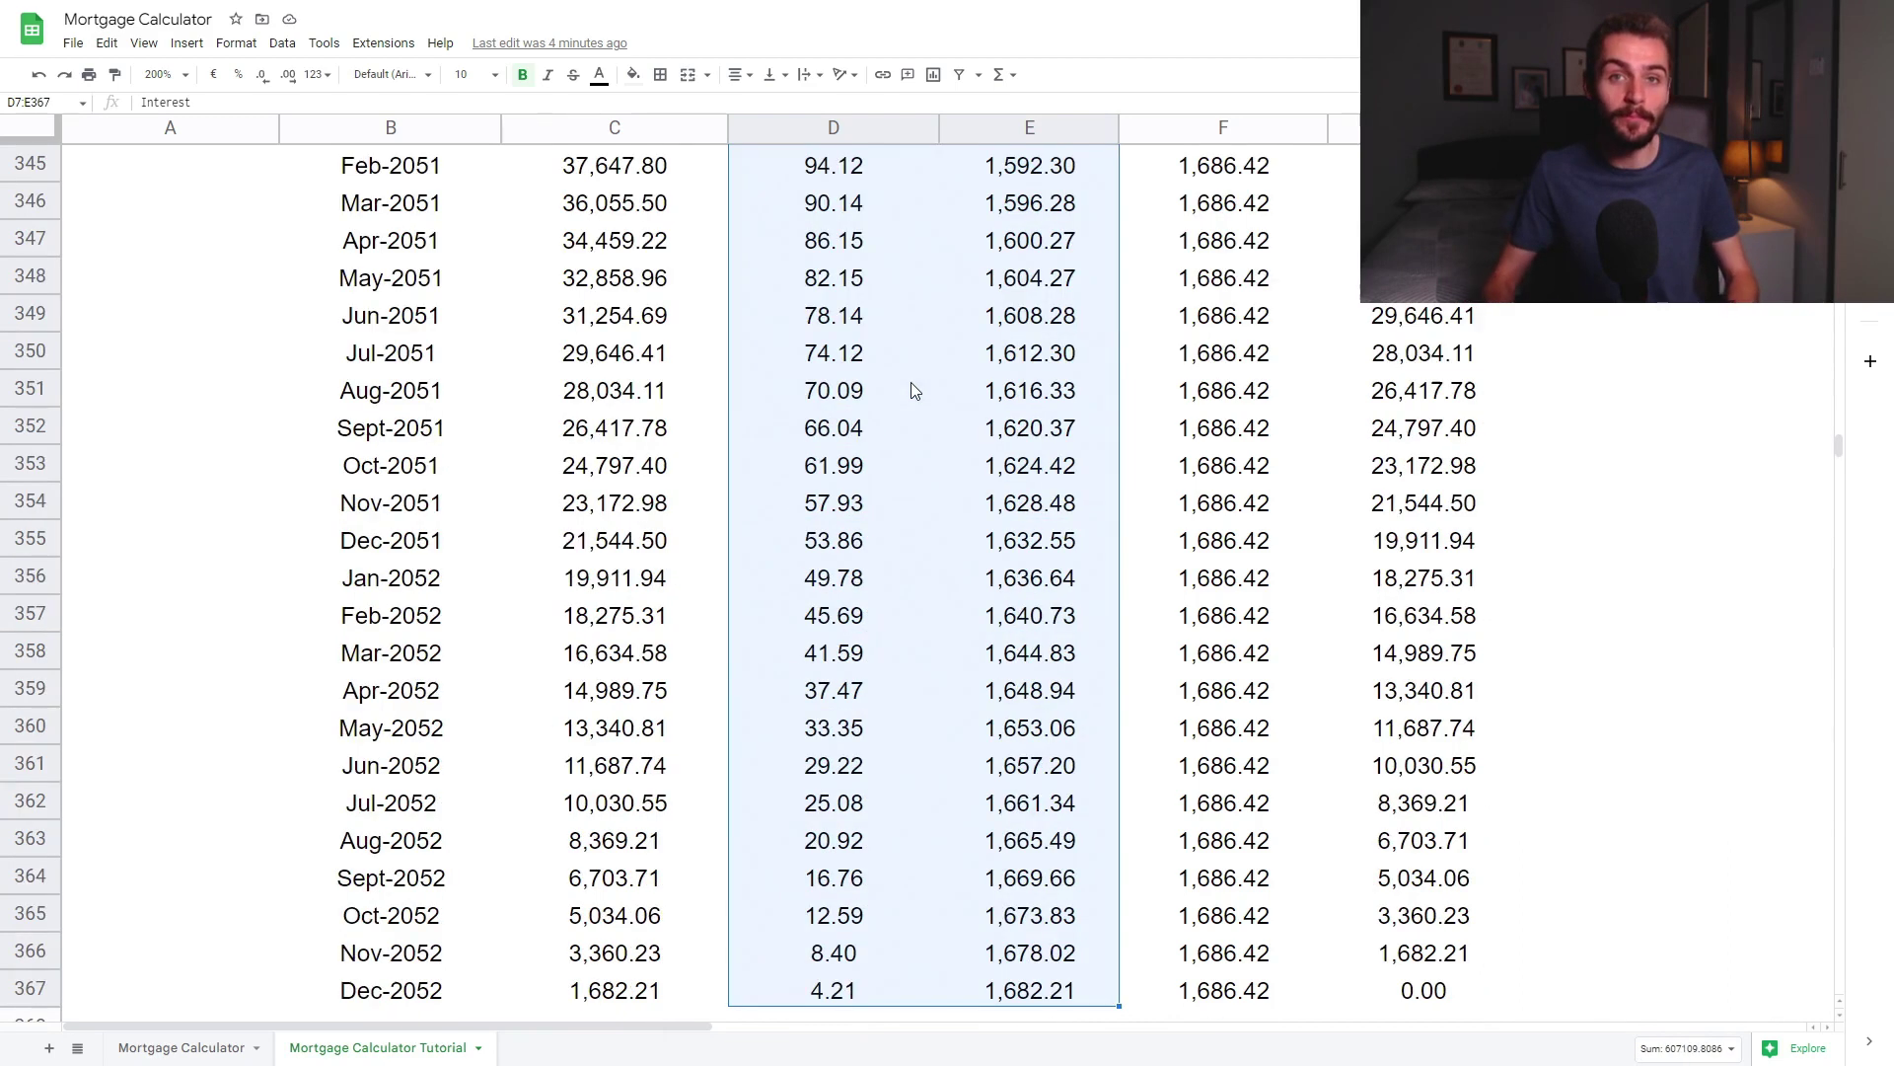
scroll(847, 523, down, 1)
click(843, 876)
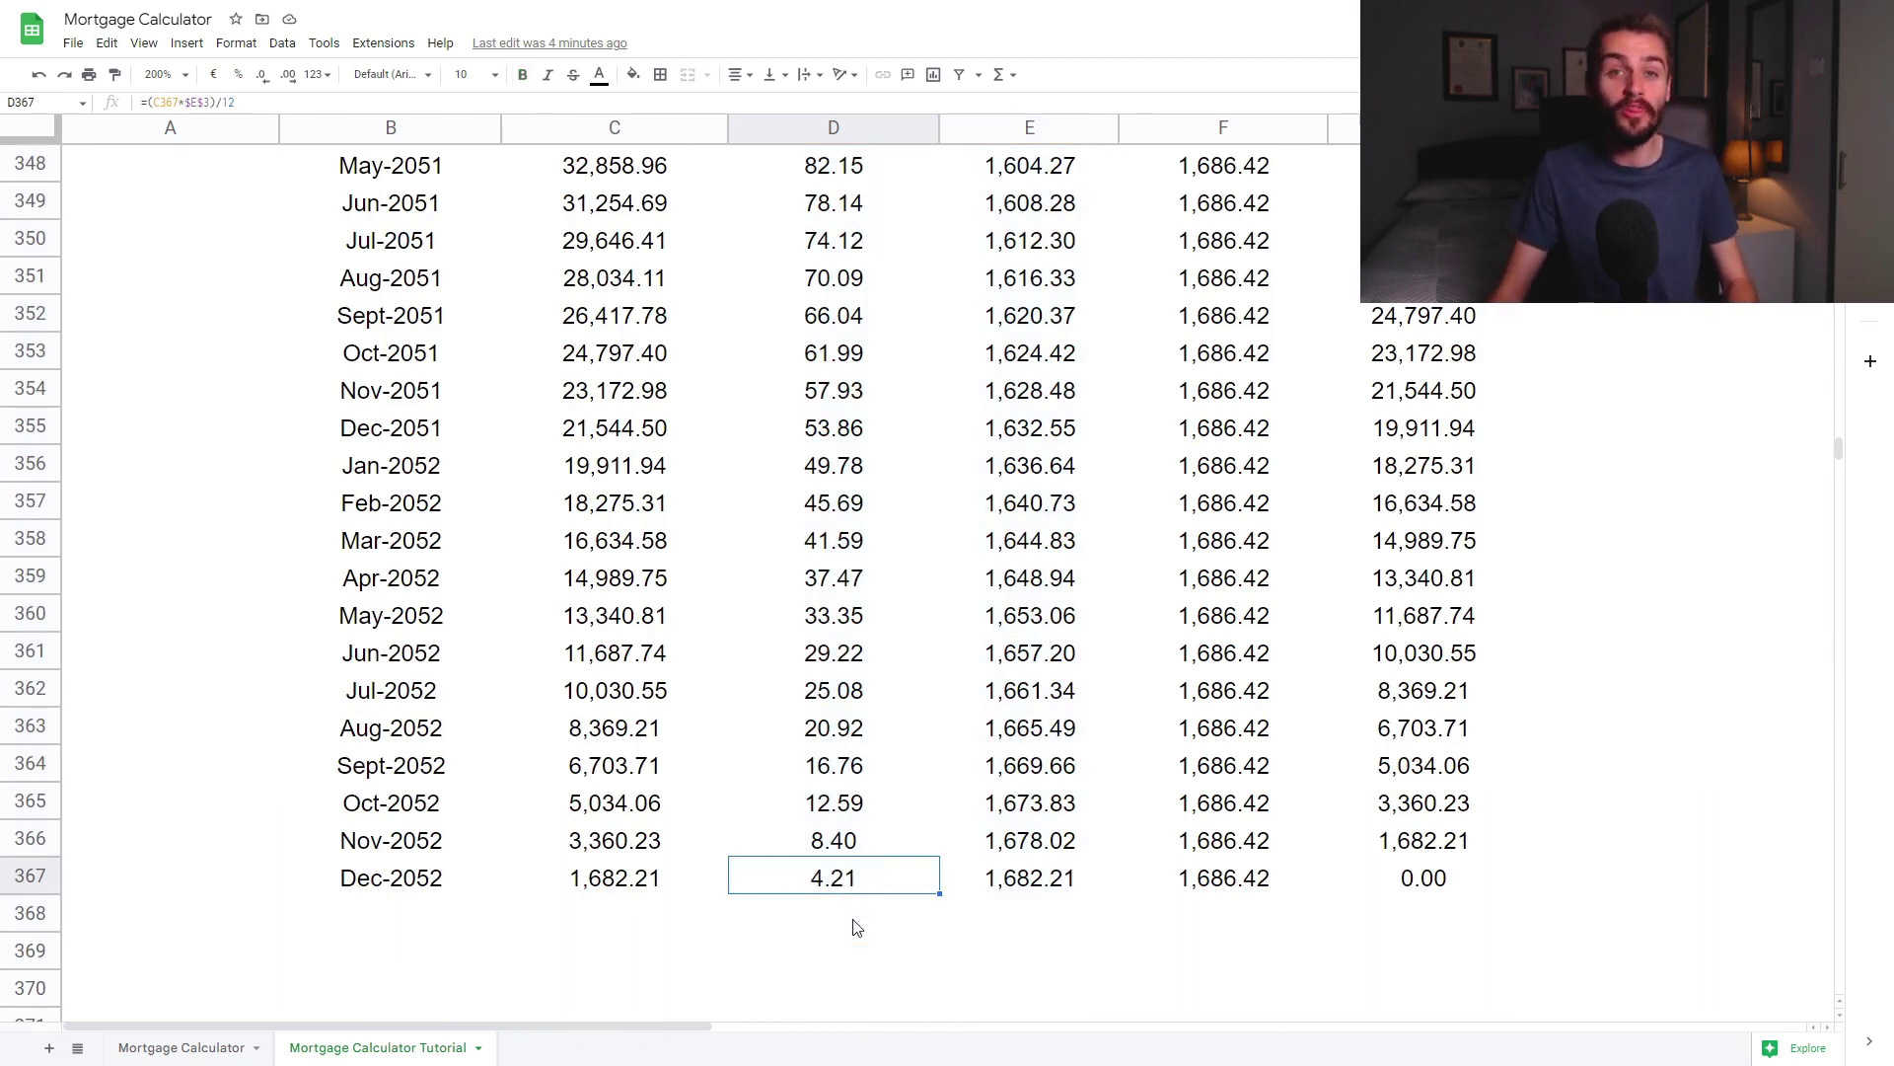
- Compare the first and last months' principal, then review the monthly payment and ending balance columns across the loan term
click(1200, 872)
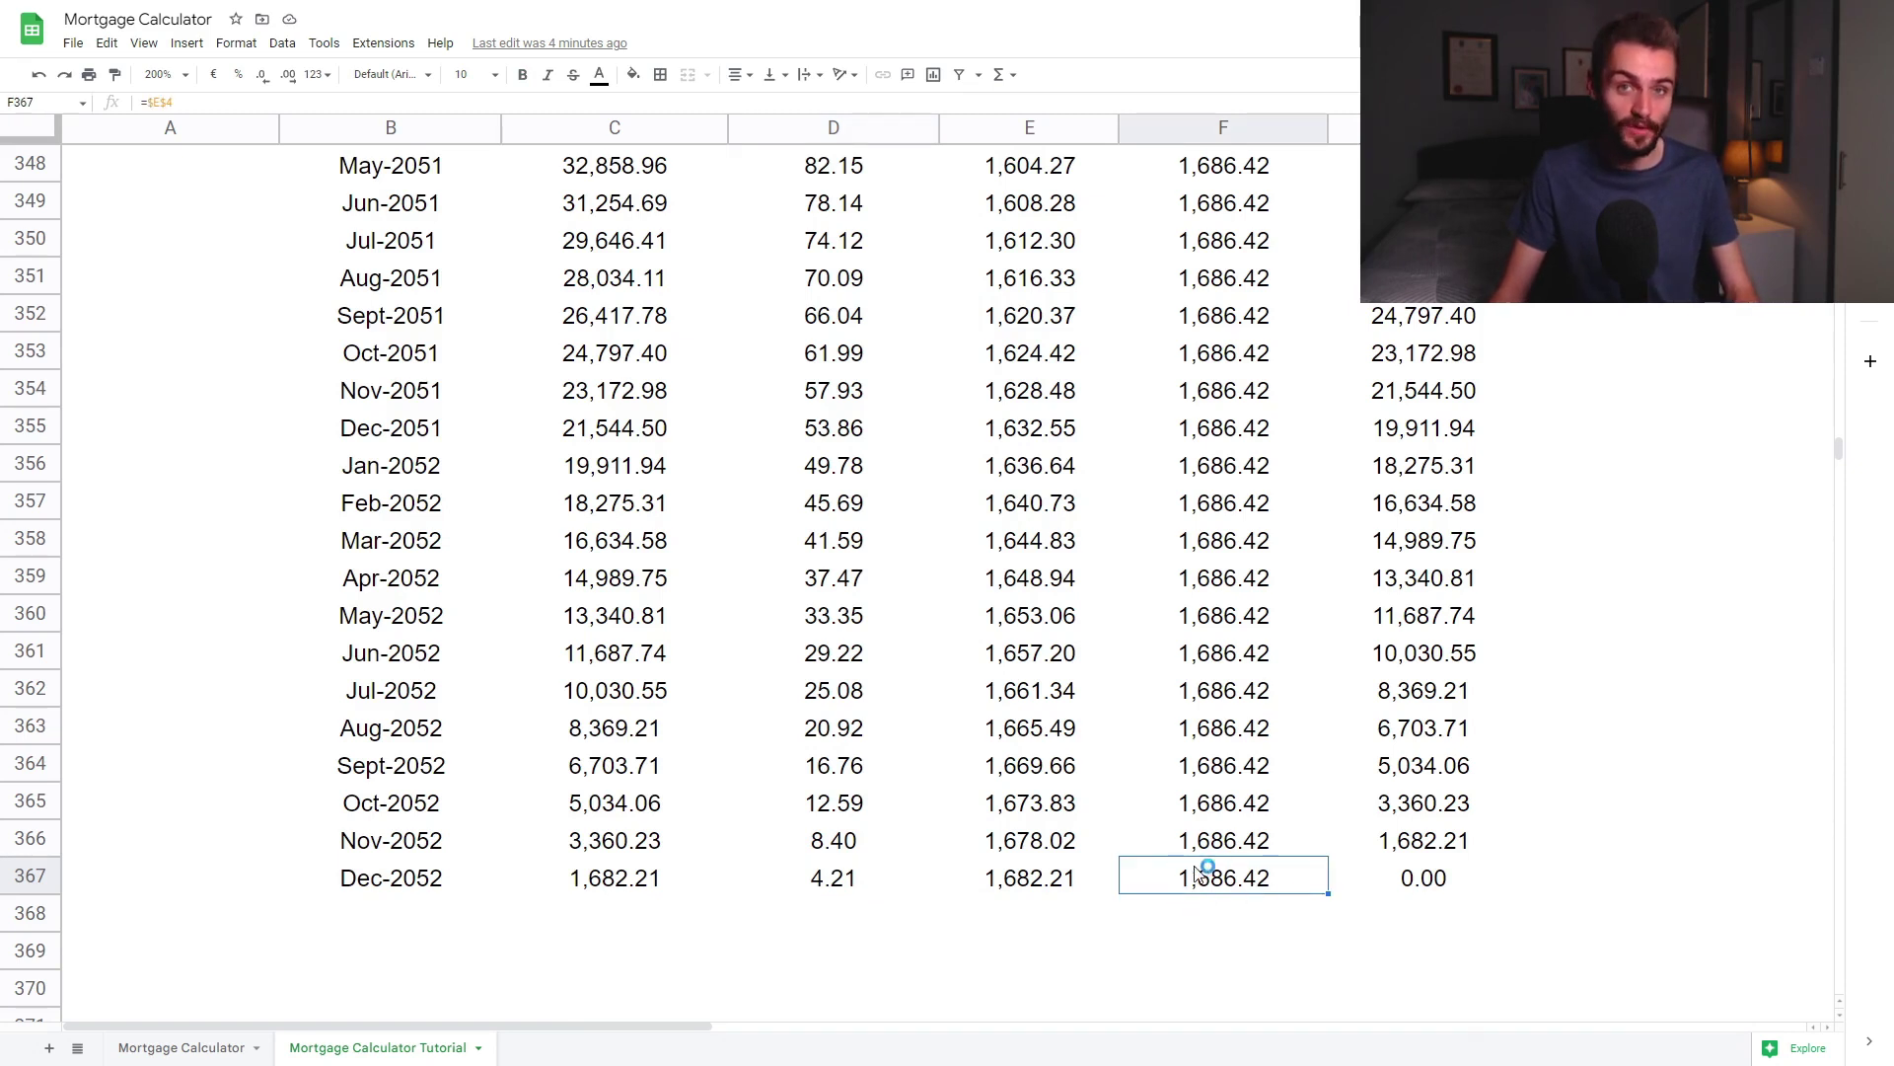
click(1065, 881)
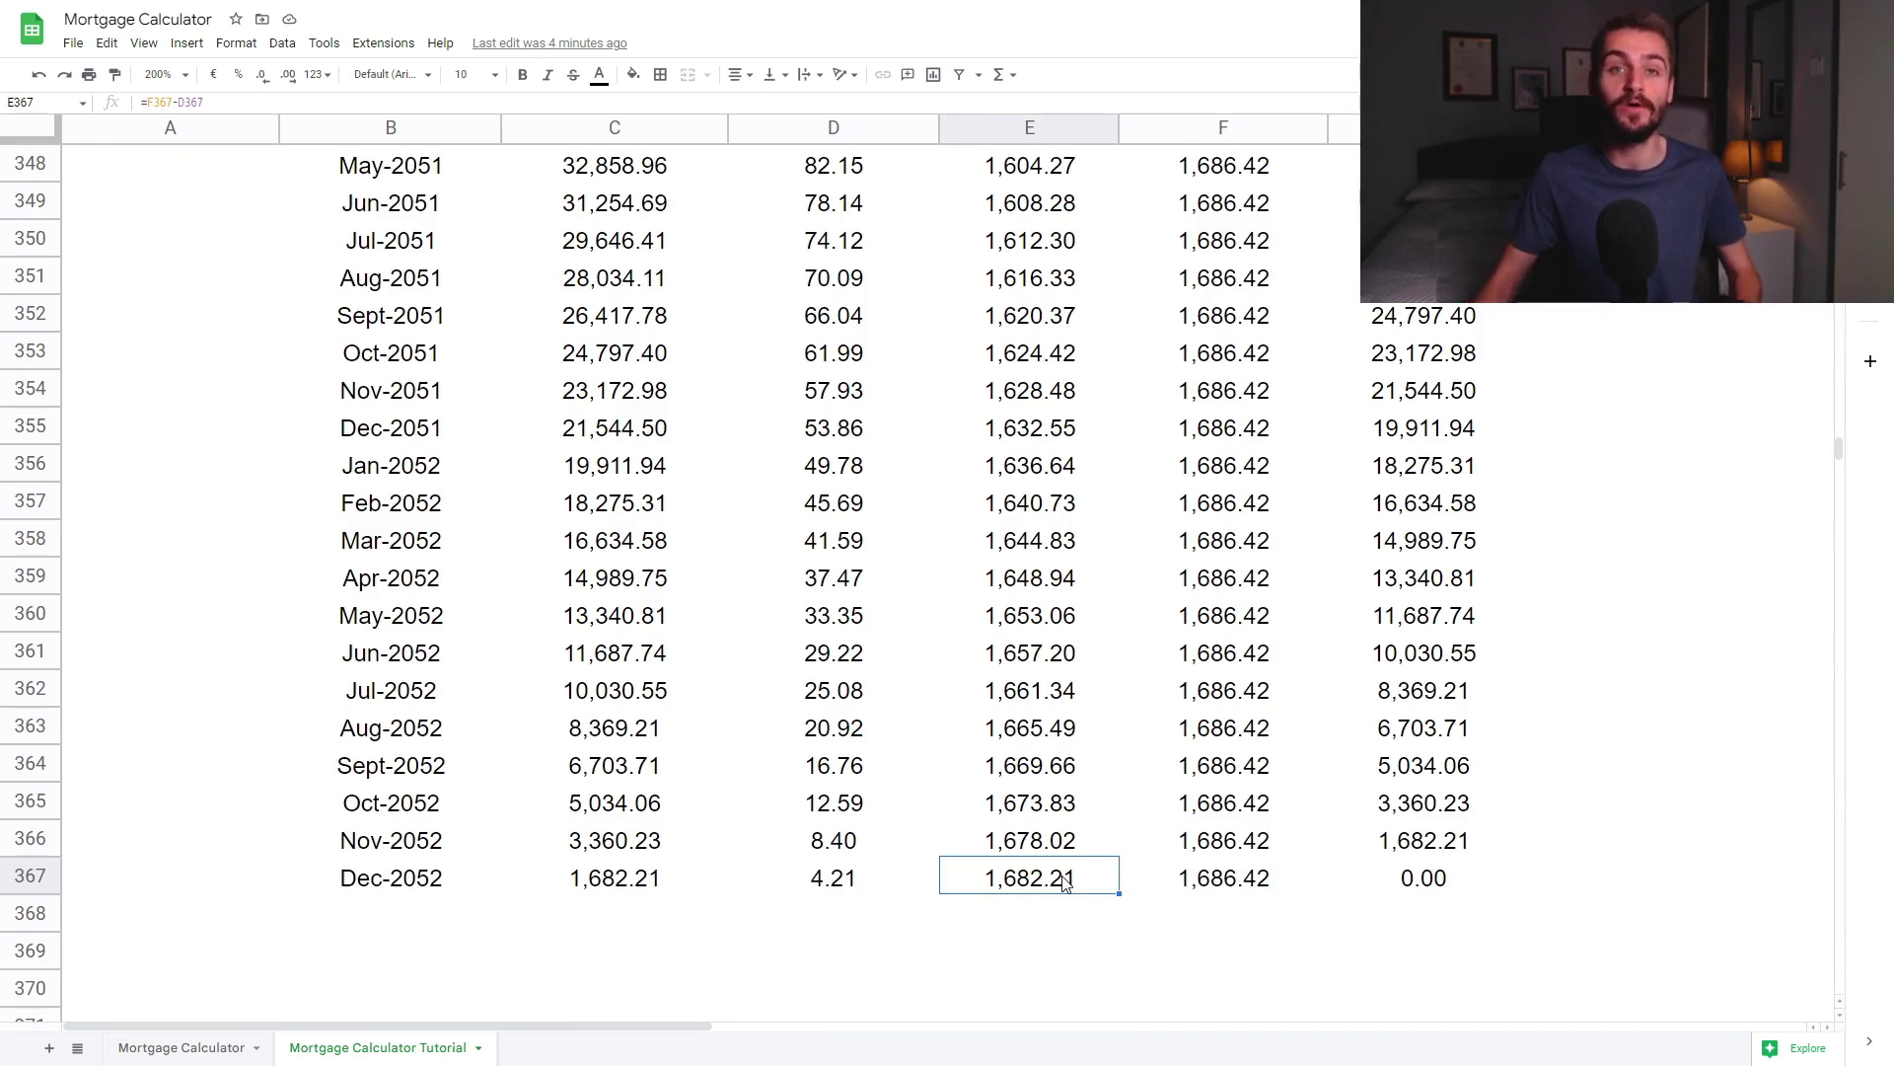
key(ctrl+shift+Up)
click(1074, 209)
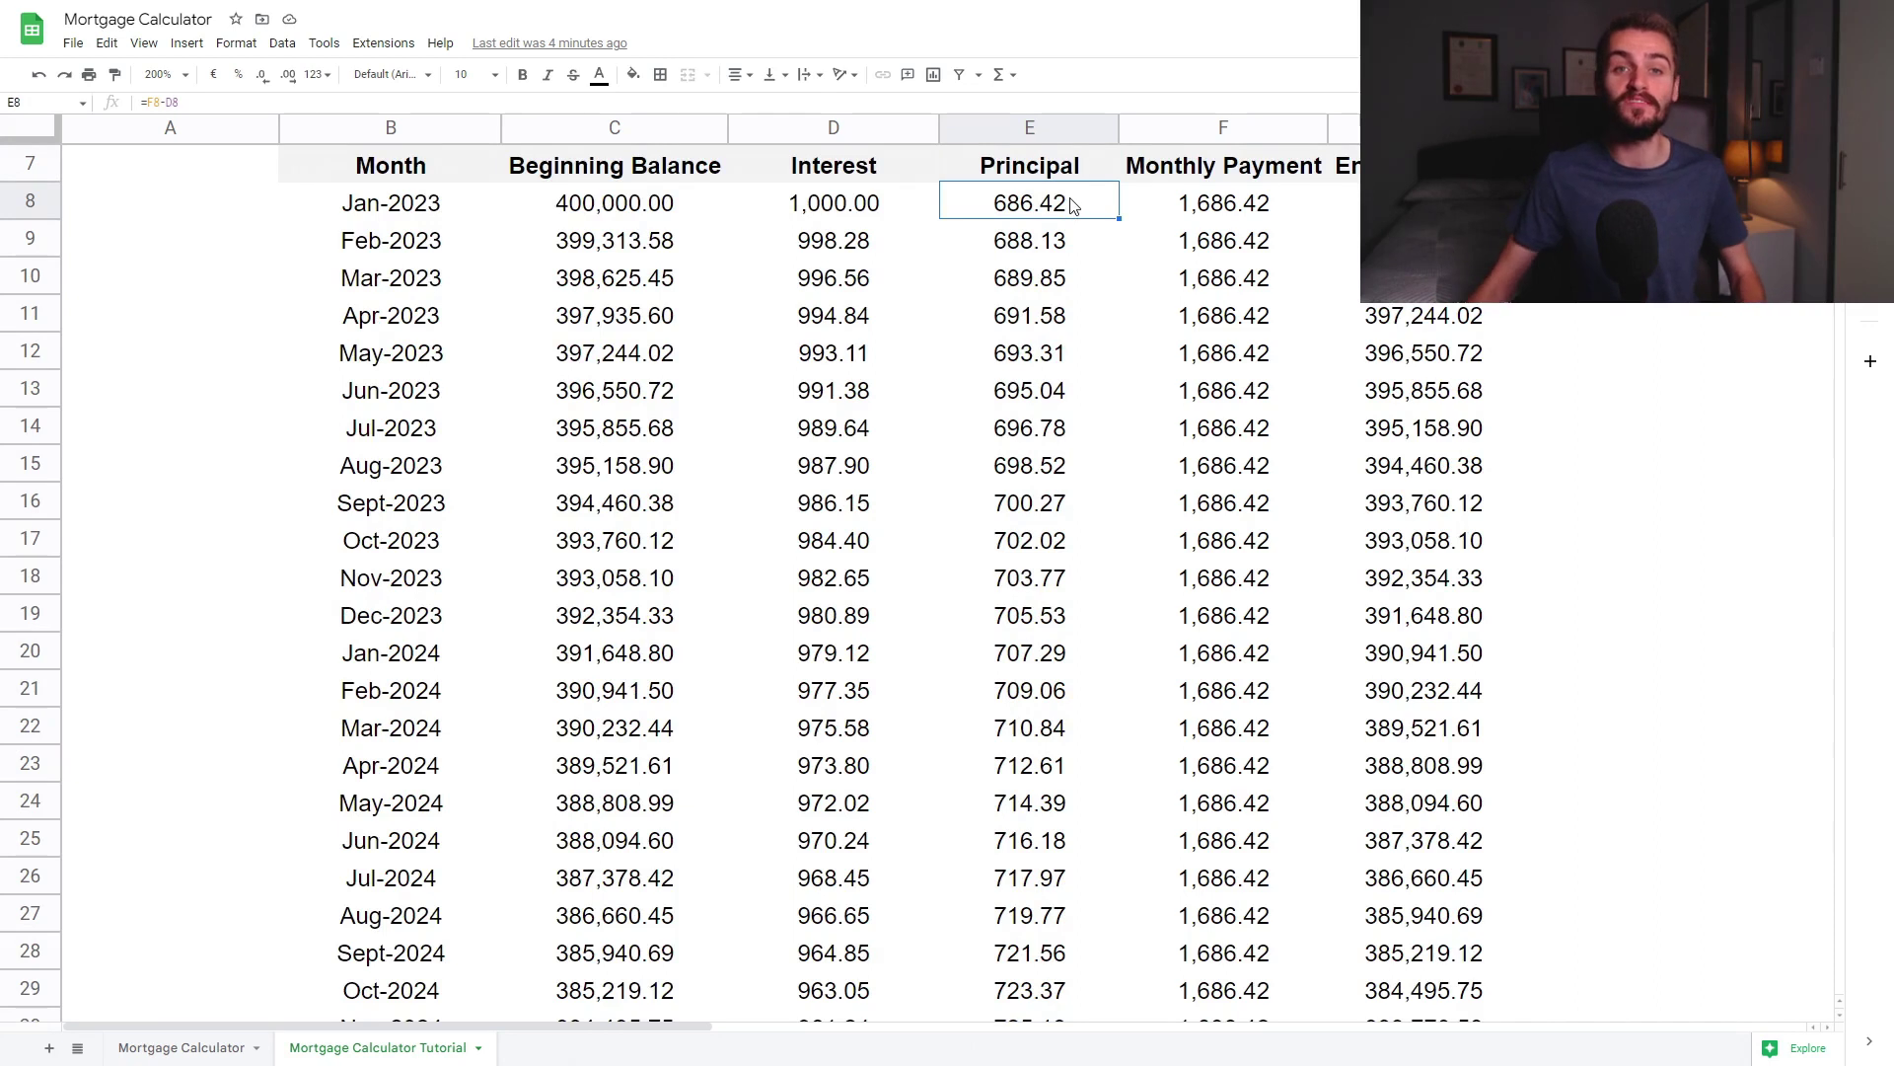
key(ctrl+shift+Down)
click(1074, 990)
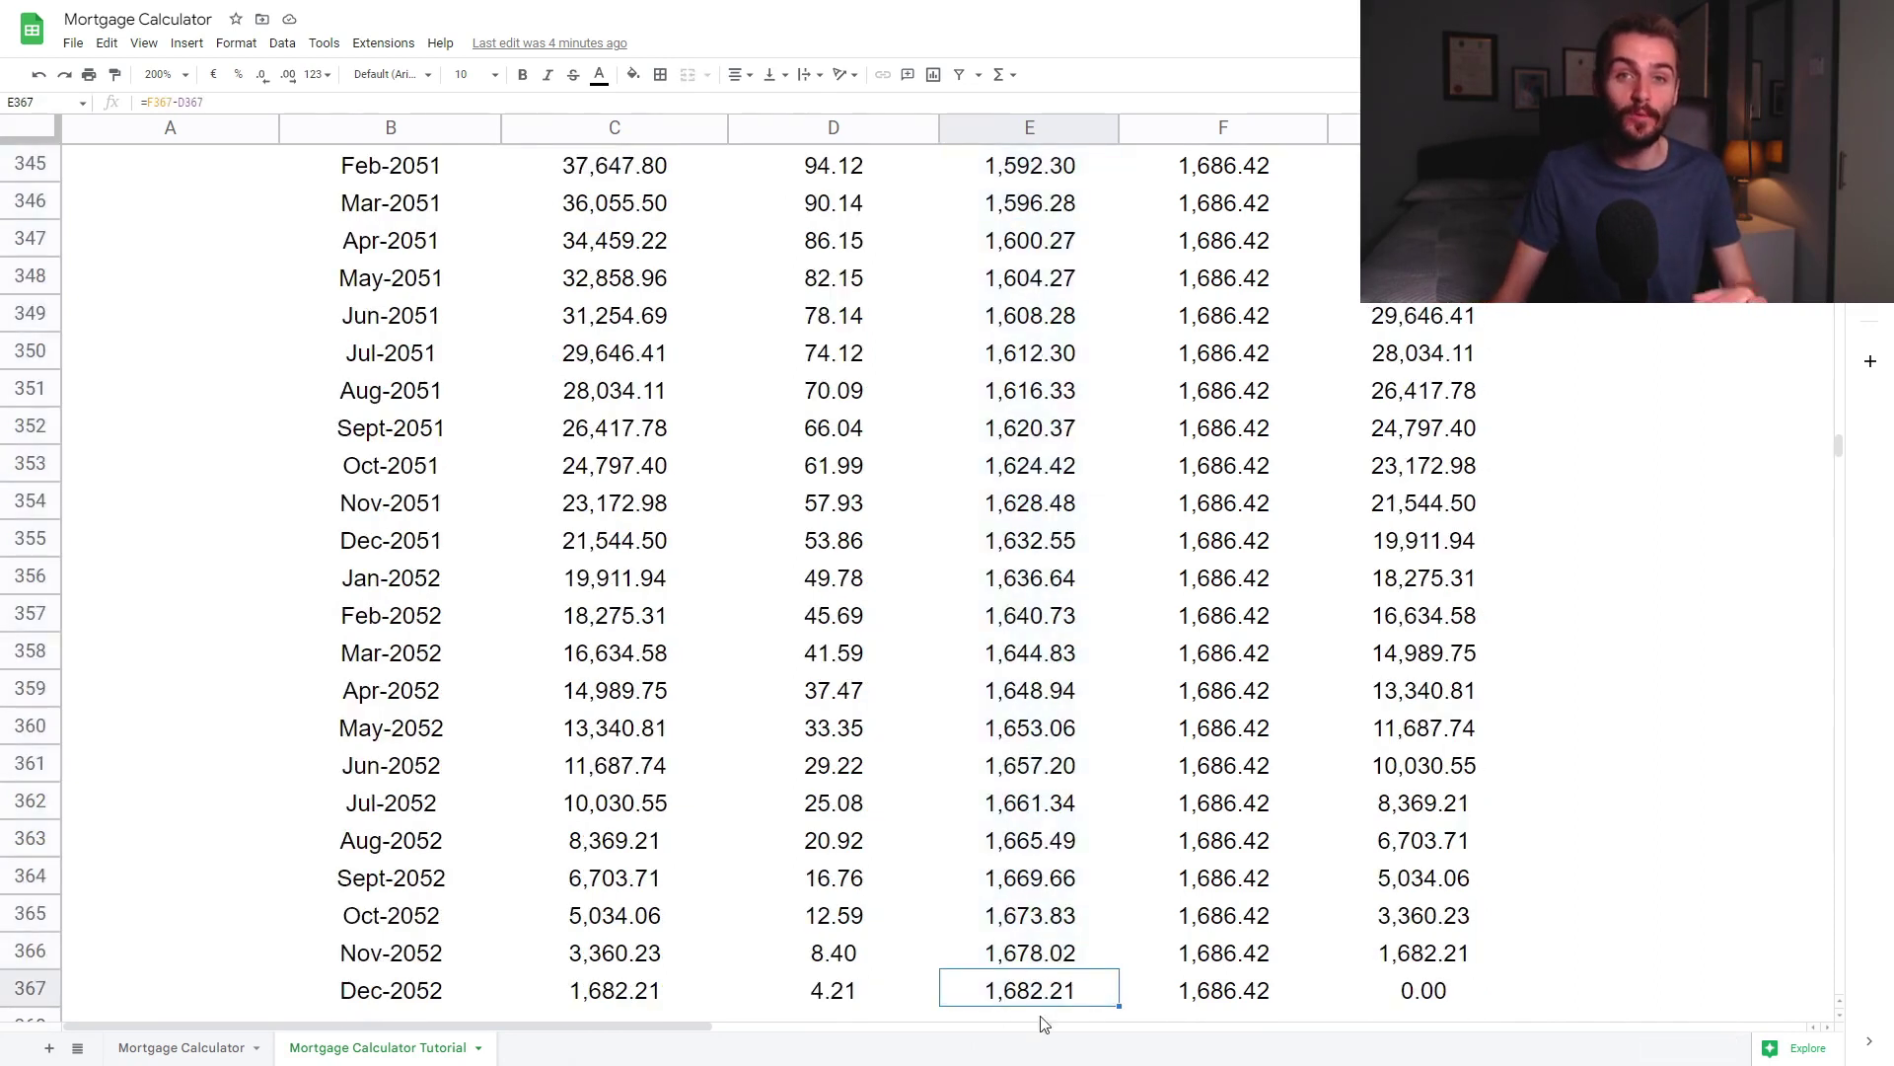
click(1238, 1000)
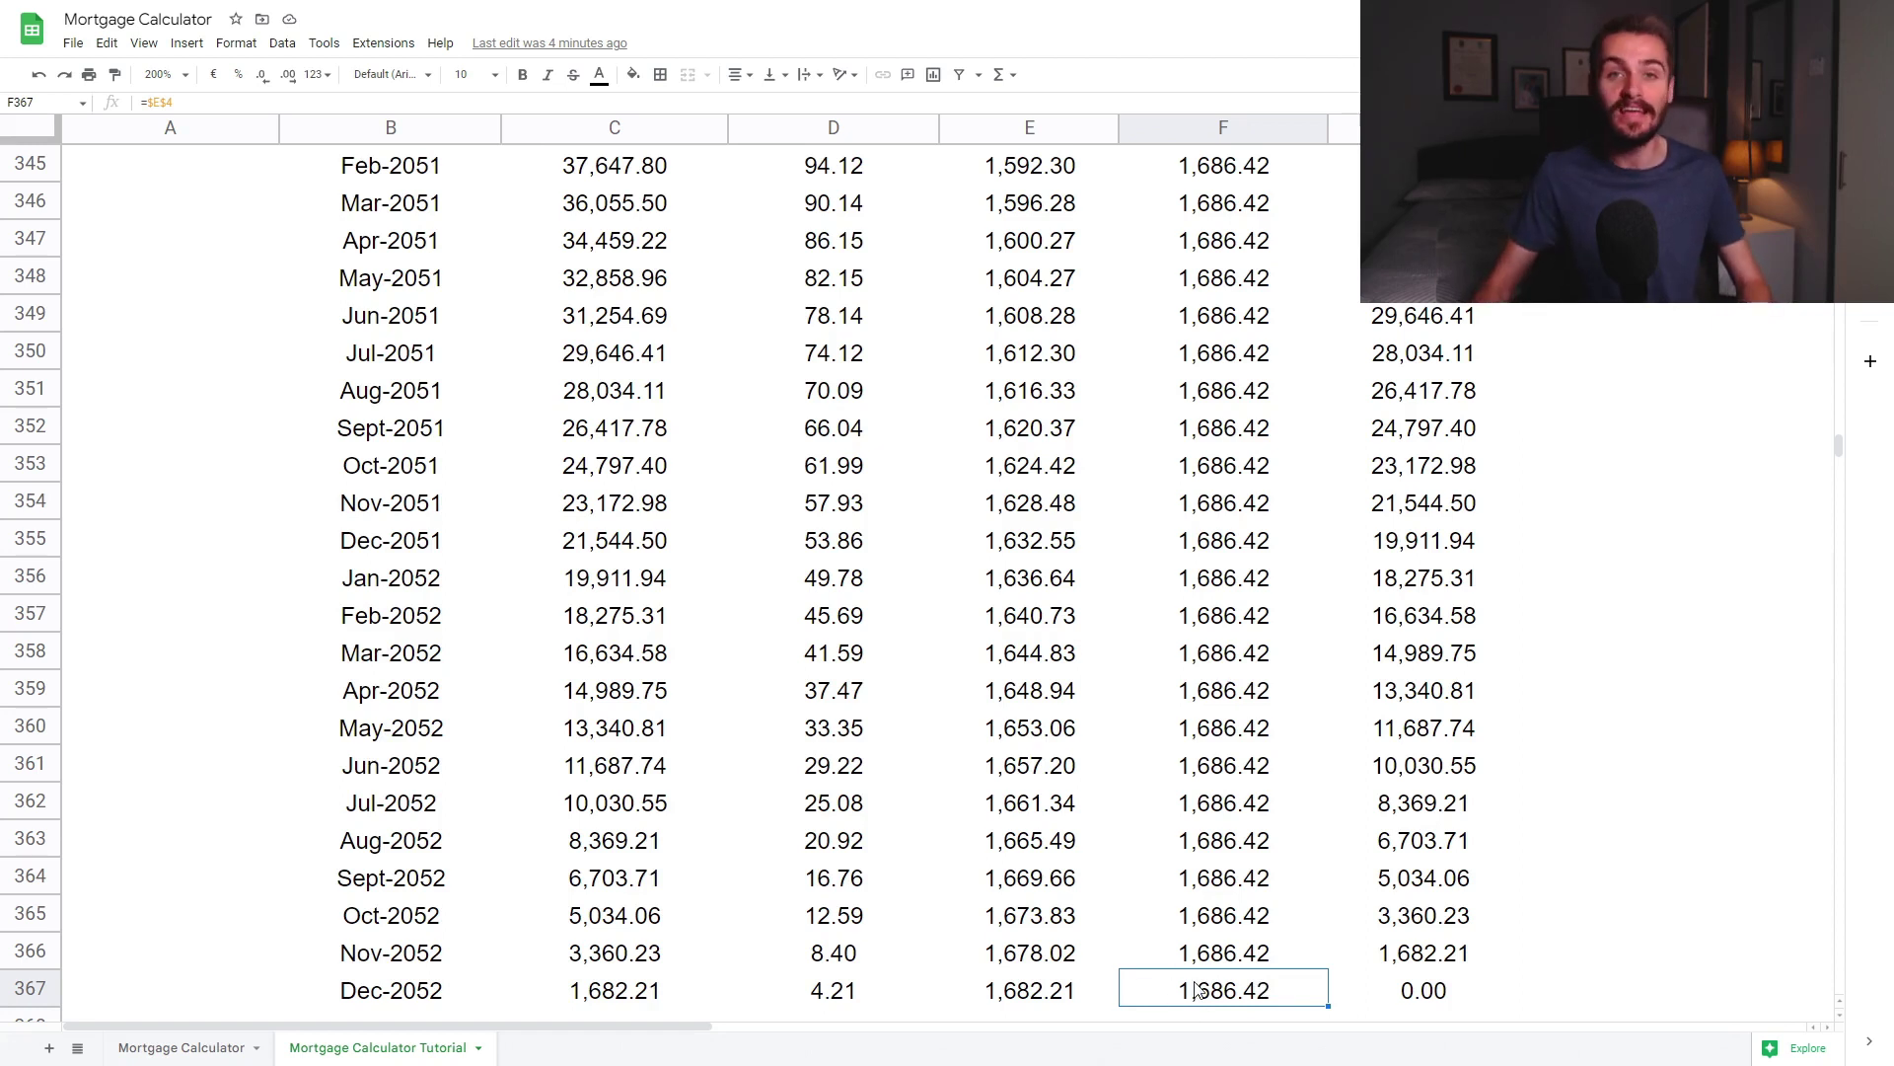
key(ctrl+shift+Up)
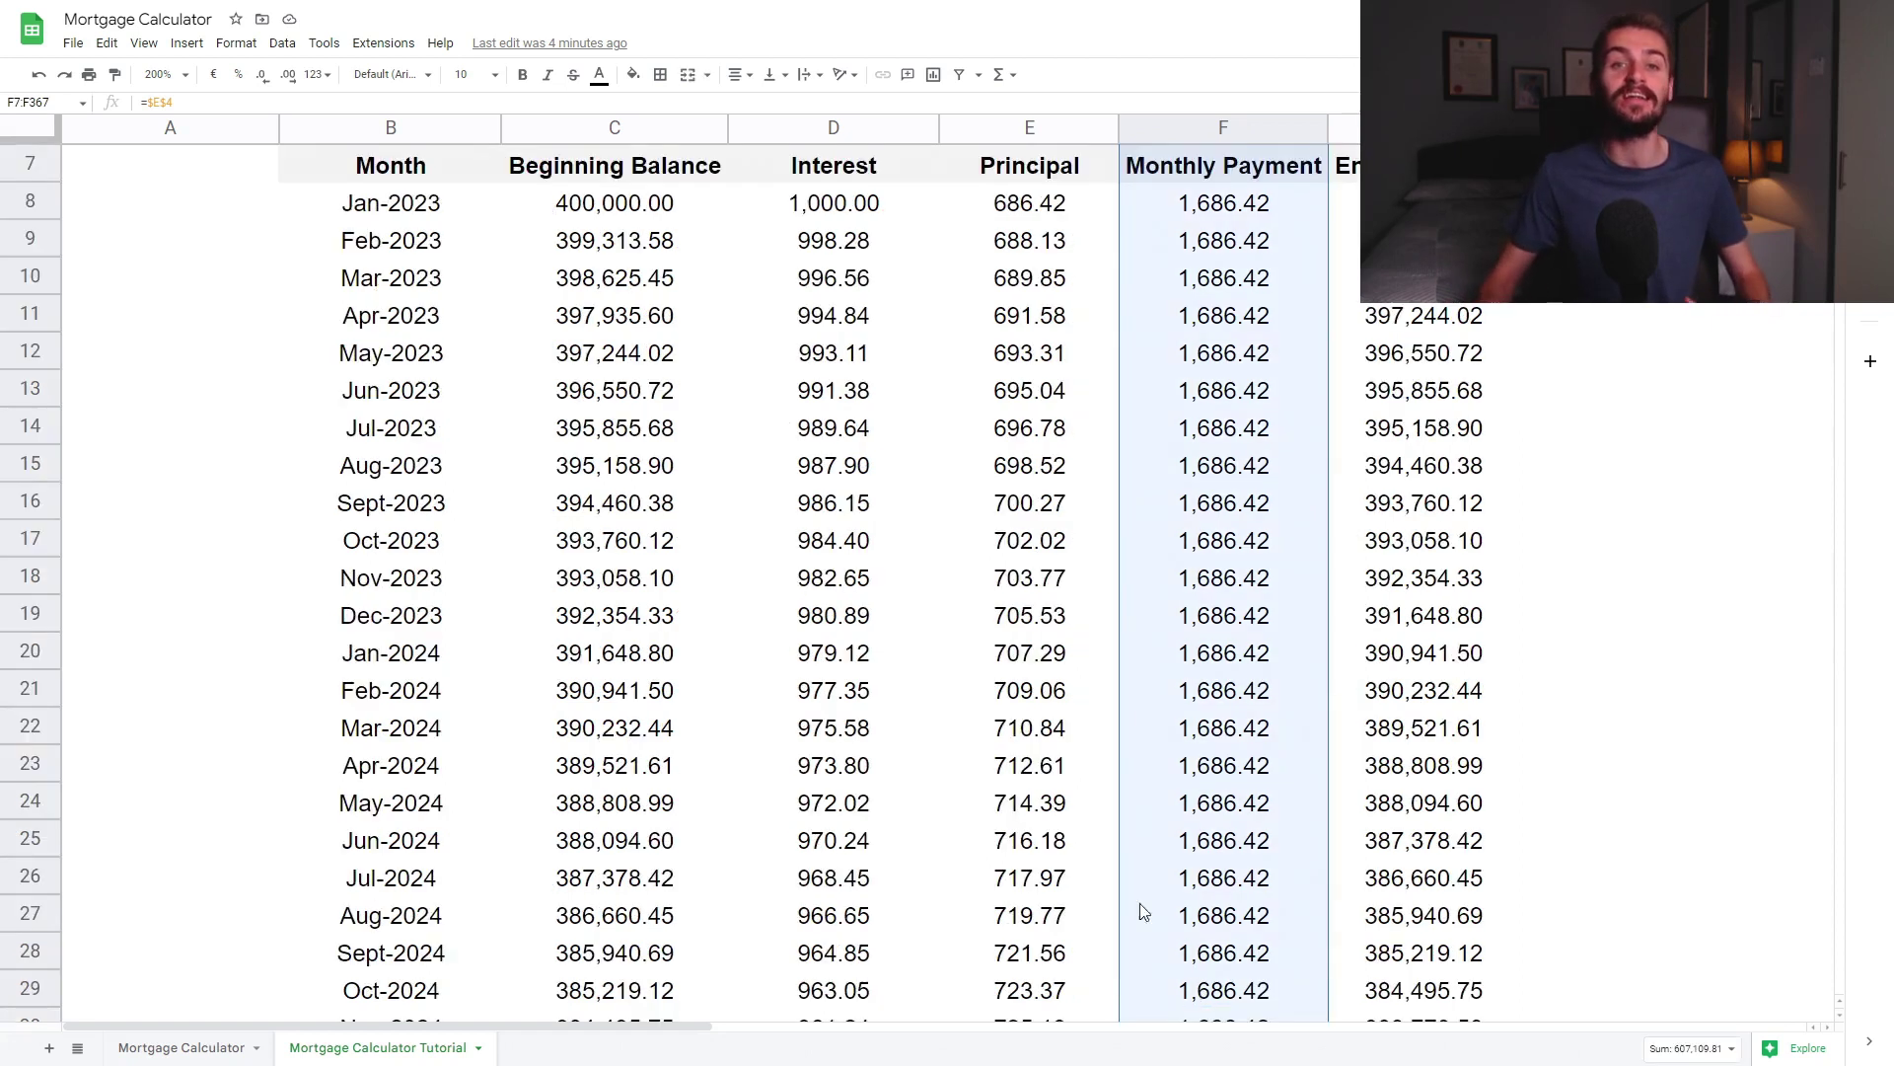
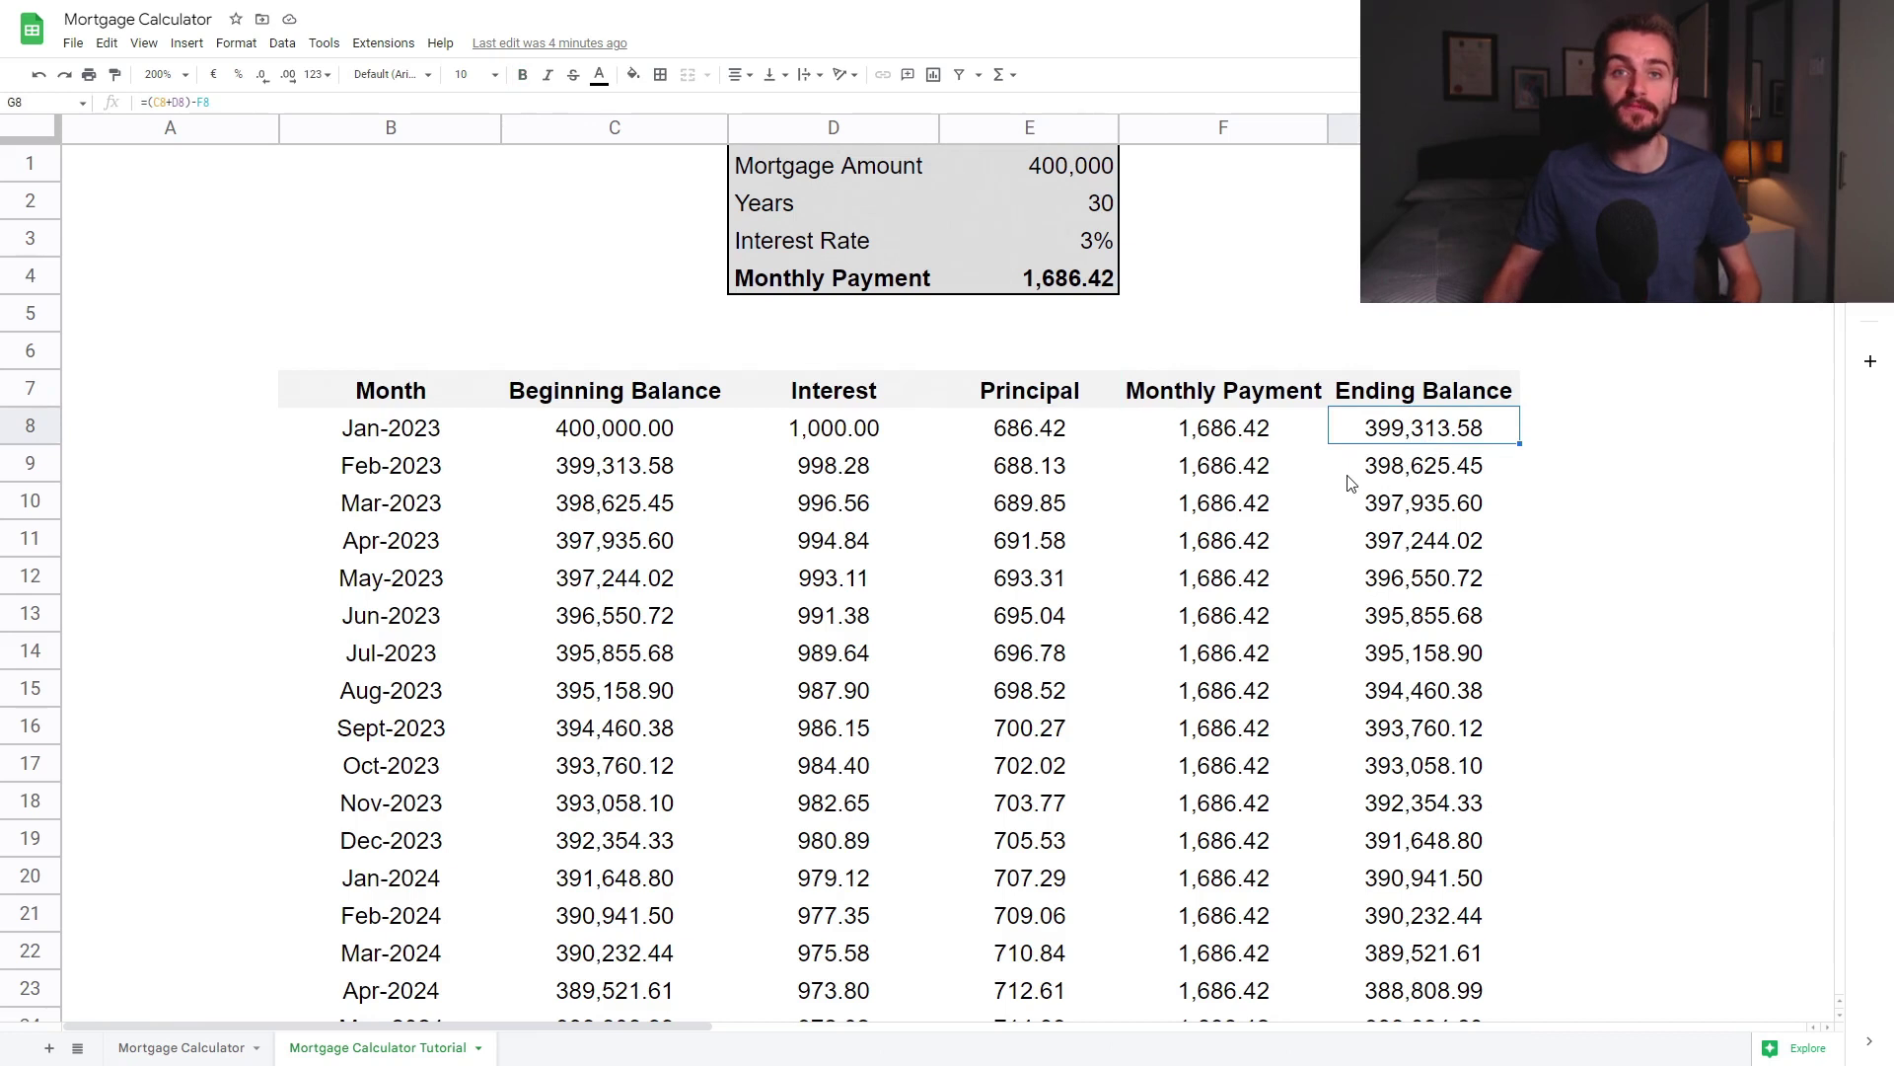
click(1470, 992)
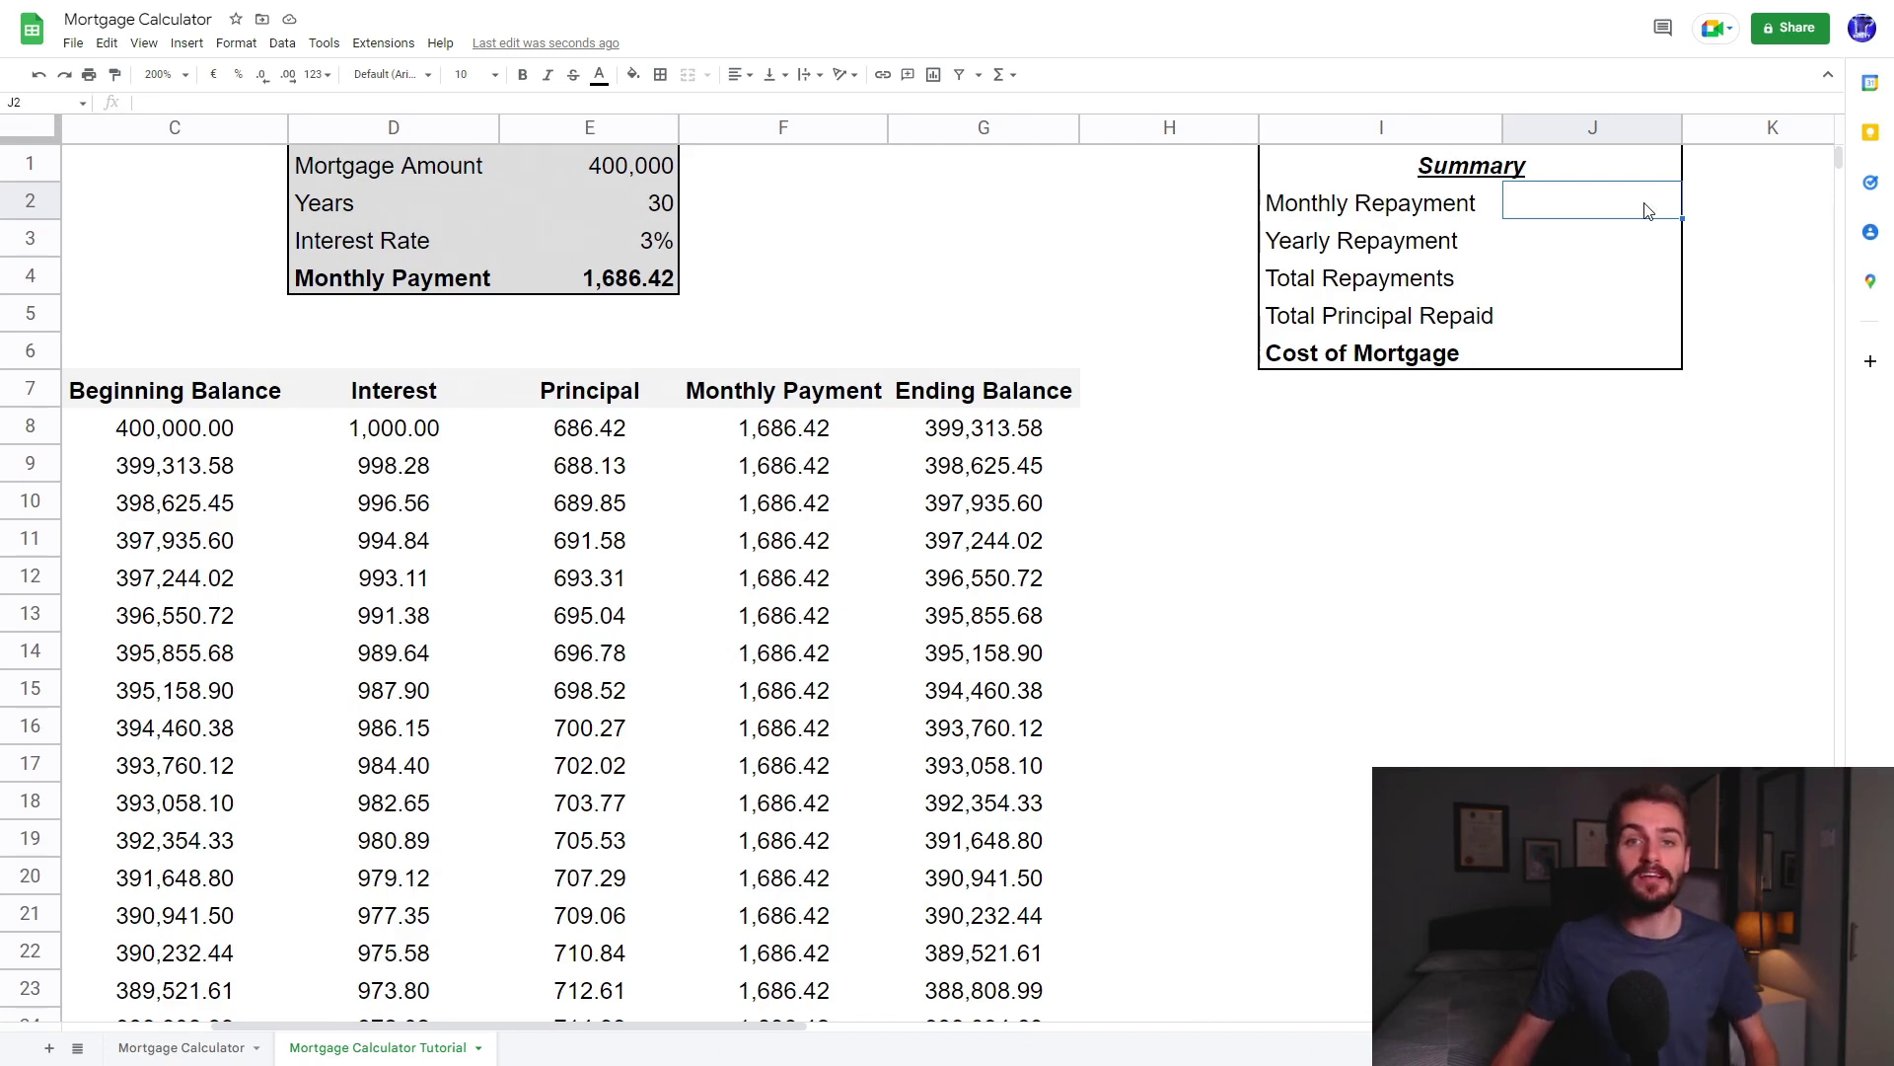
- Link the summary's Monthly Repayment in J2 to the calculated monthly payment with =E4
text(=)
click(624, 288)
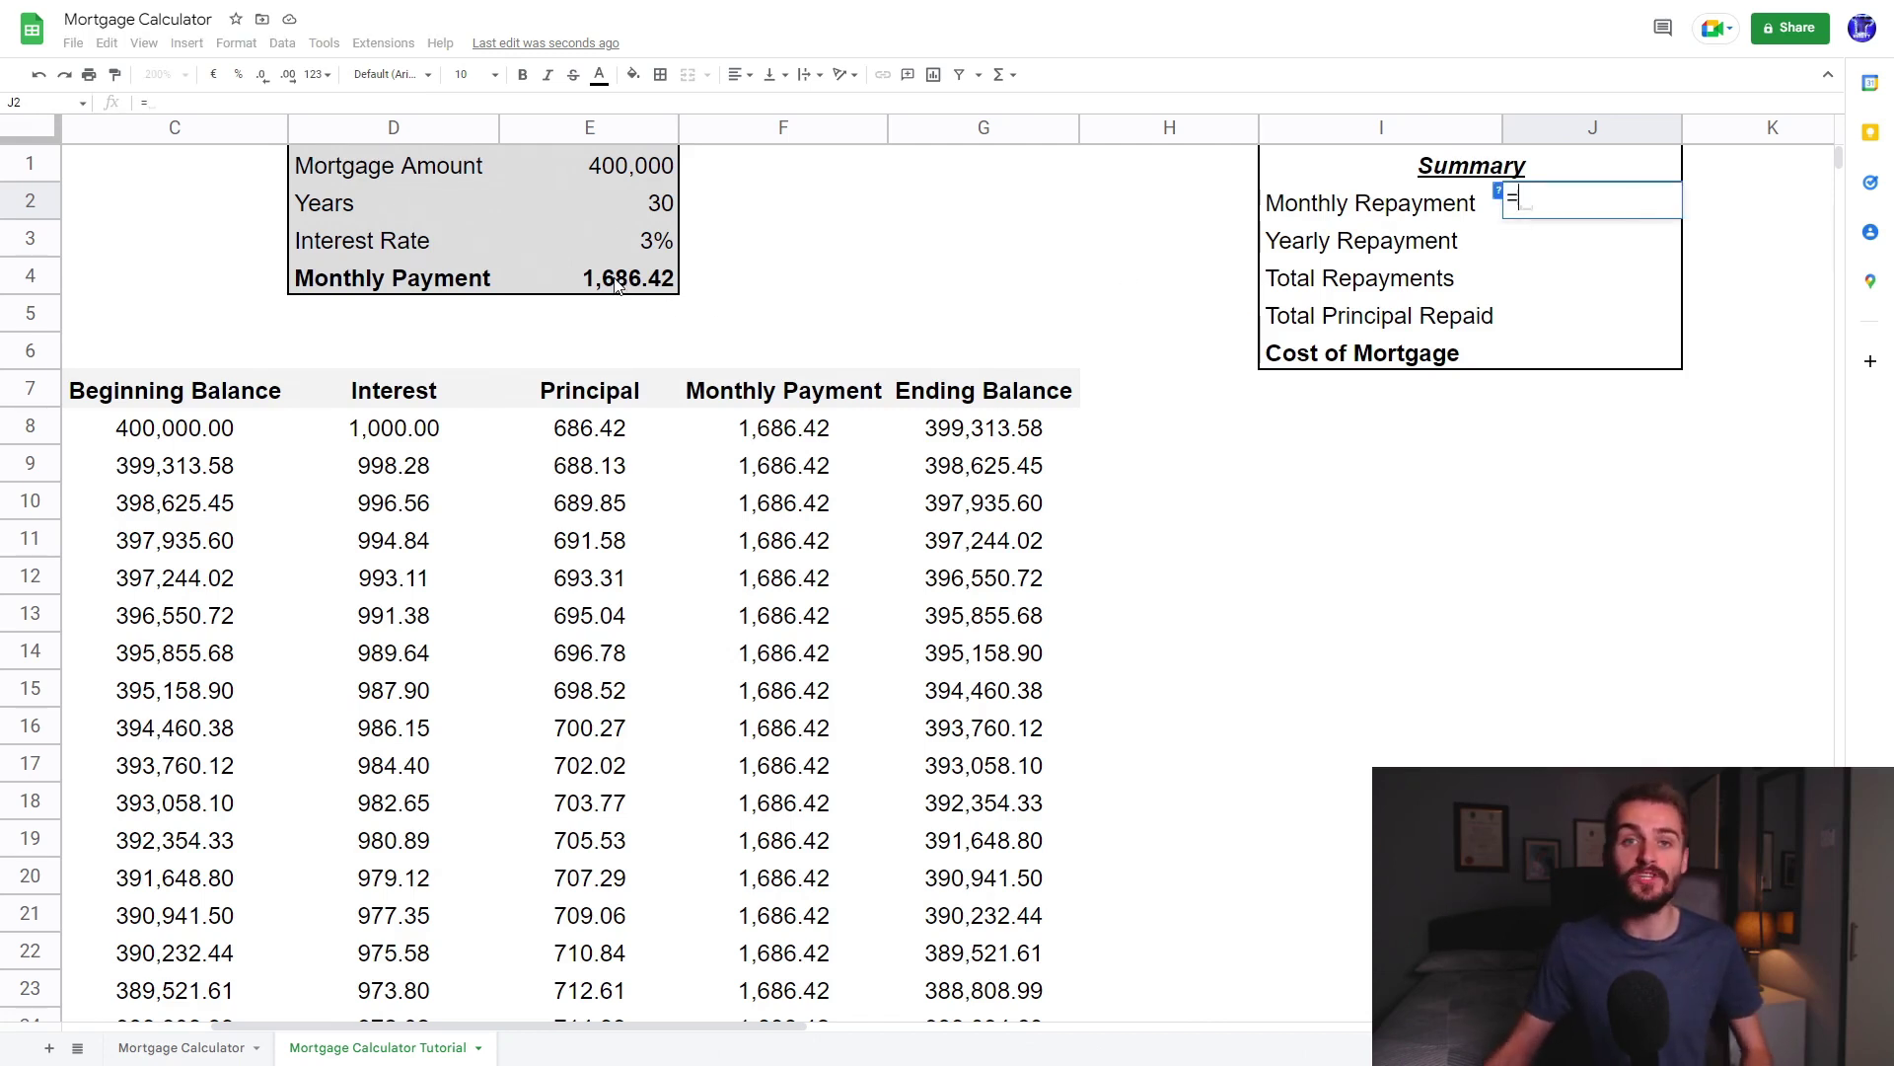
key(Return)
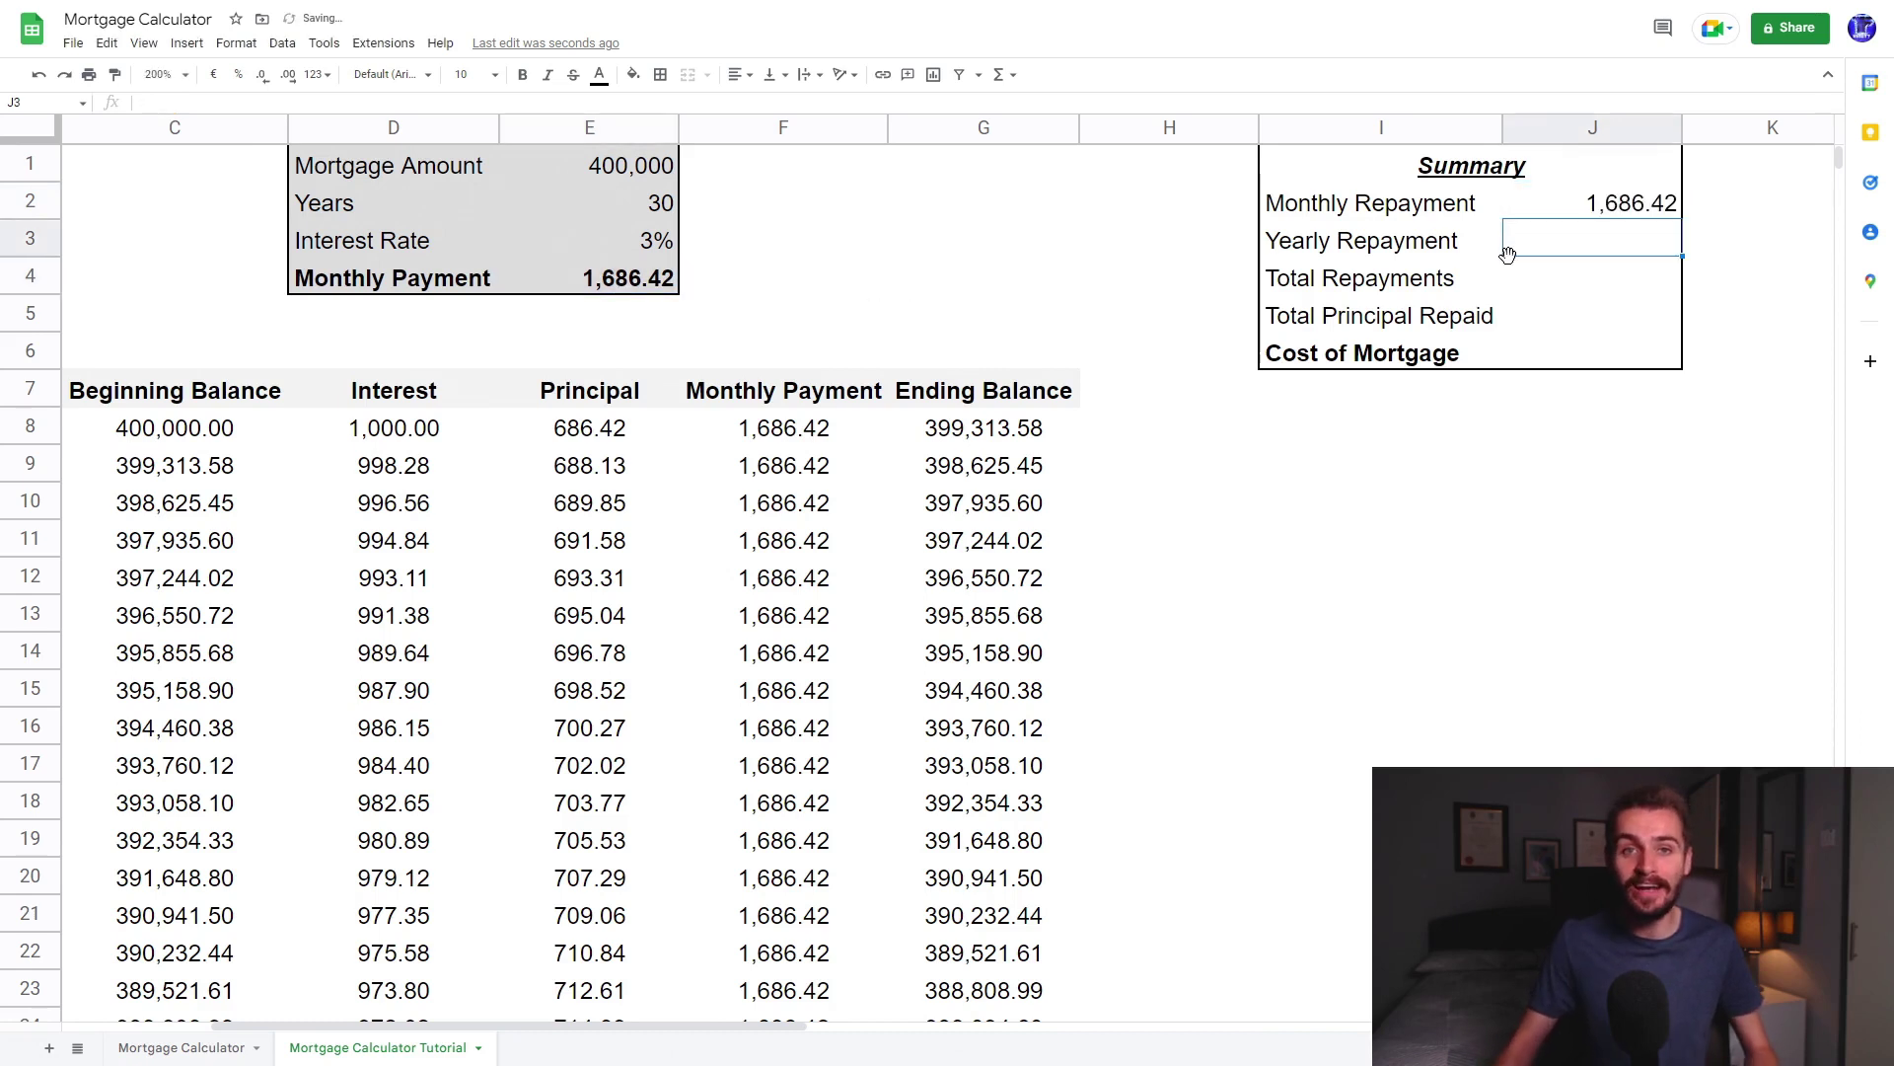
- Calculate the summary's Yearly Repayment in J3 as the monthly repayment times twelve with =J2*12
text(=)
click(1582, 209)
text(*12)
key(Return)
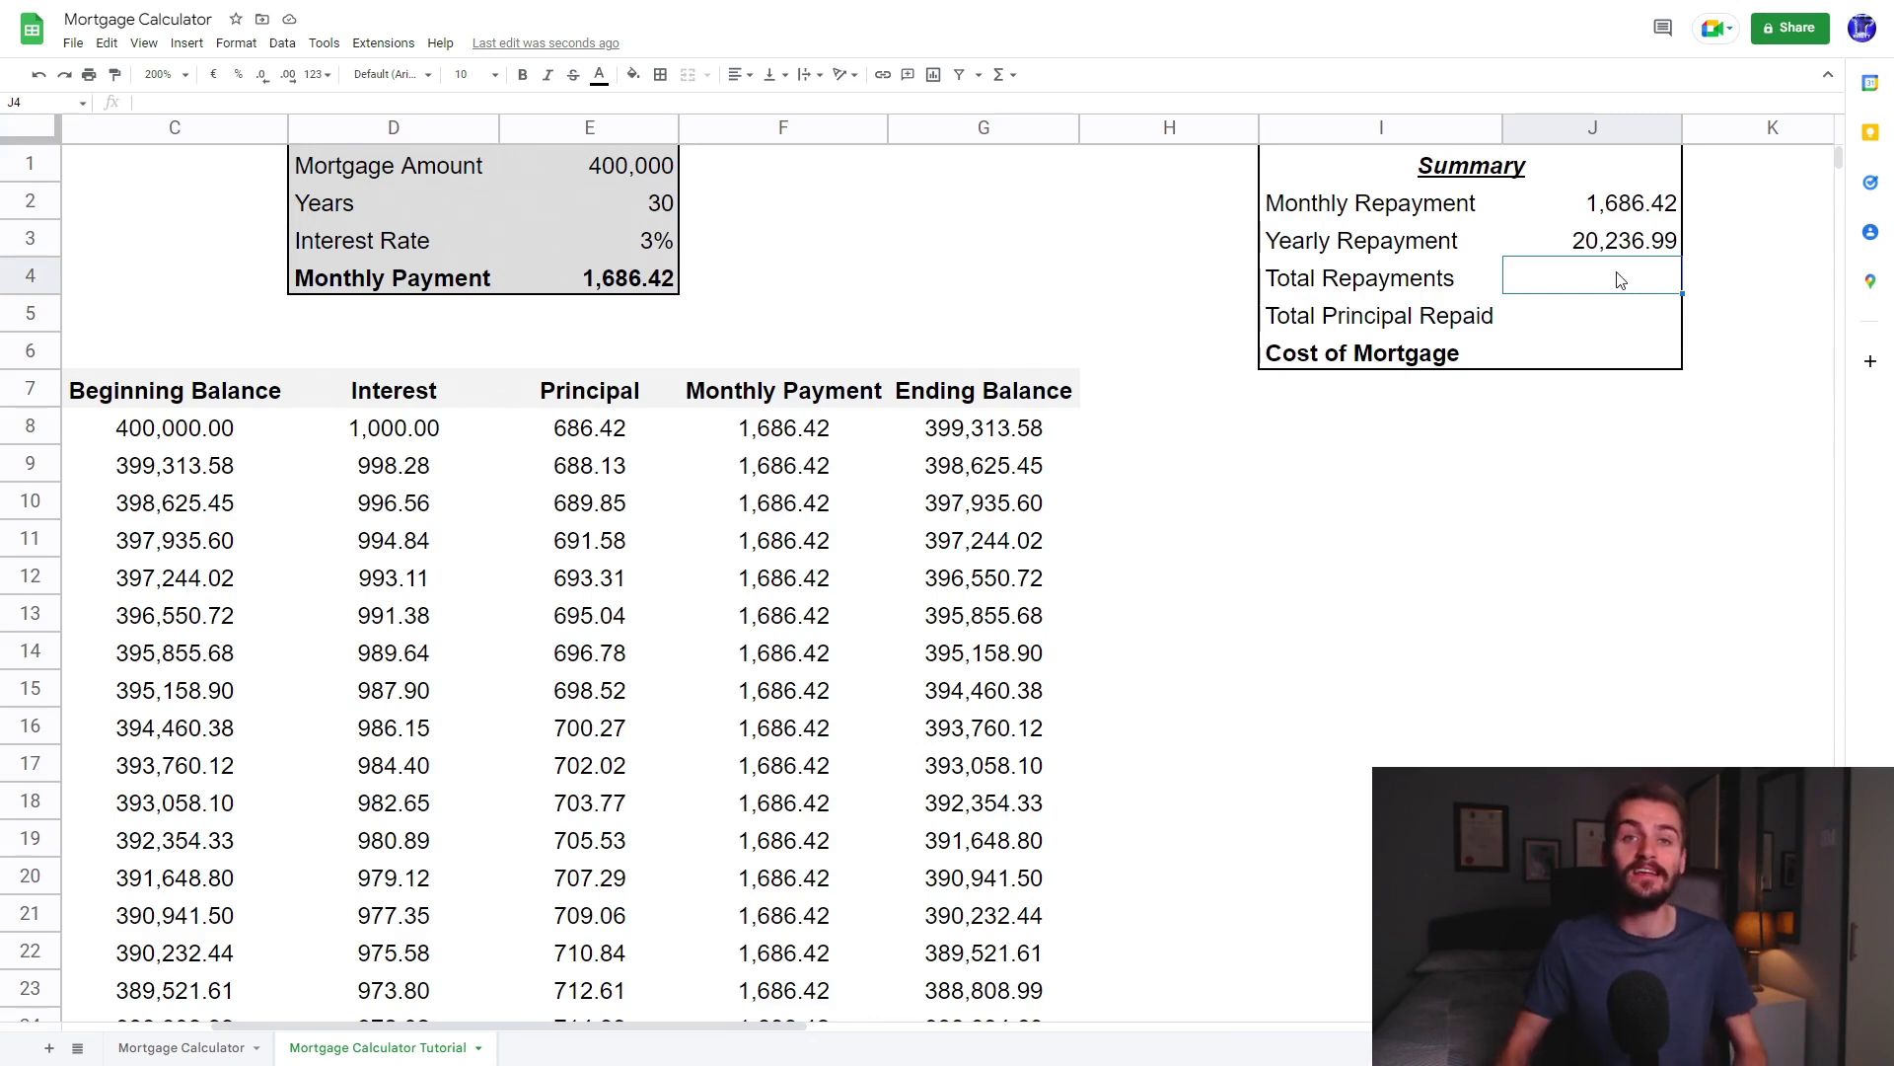
- Calculate Total Repayments in J4 by summing the schedule's monthly payments with =SUM(F8:F367)
text(=SUM)
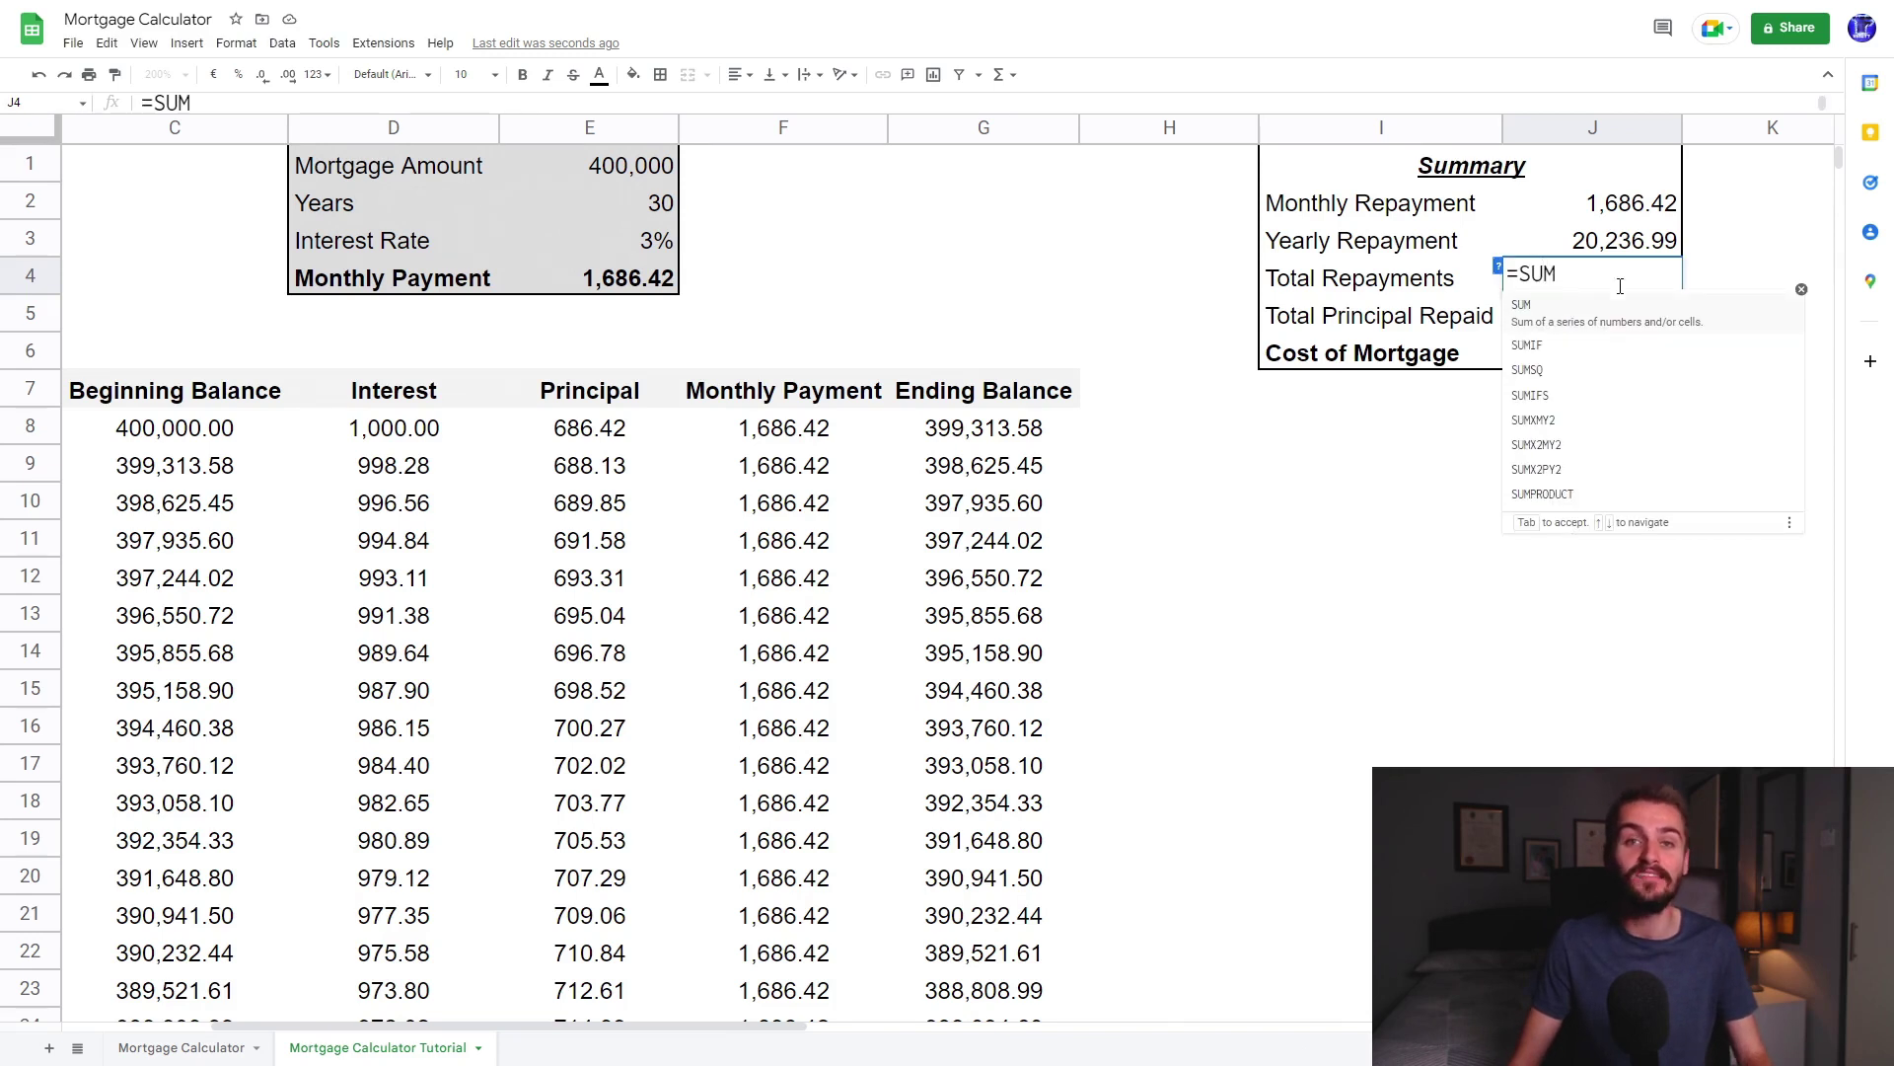
text(()
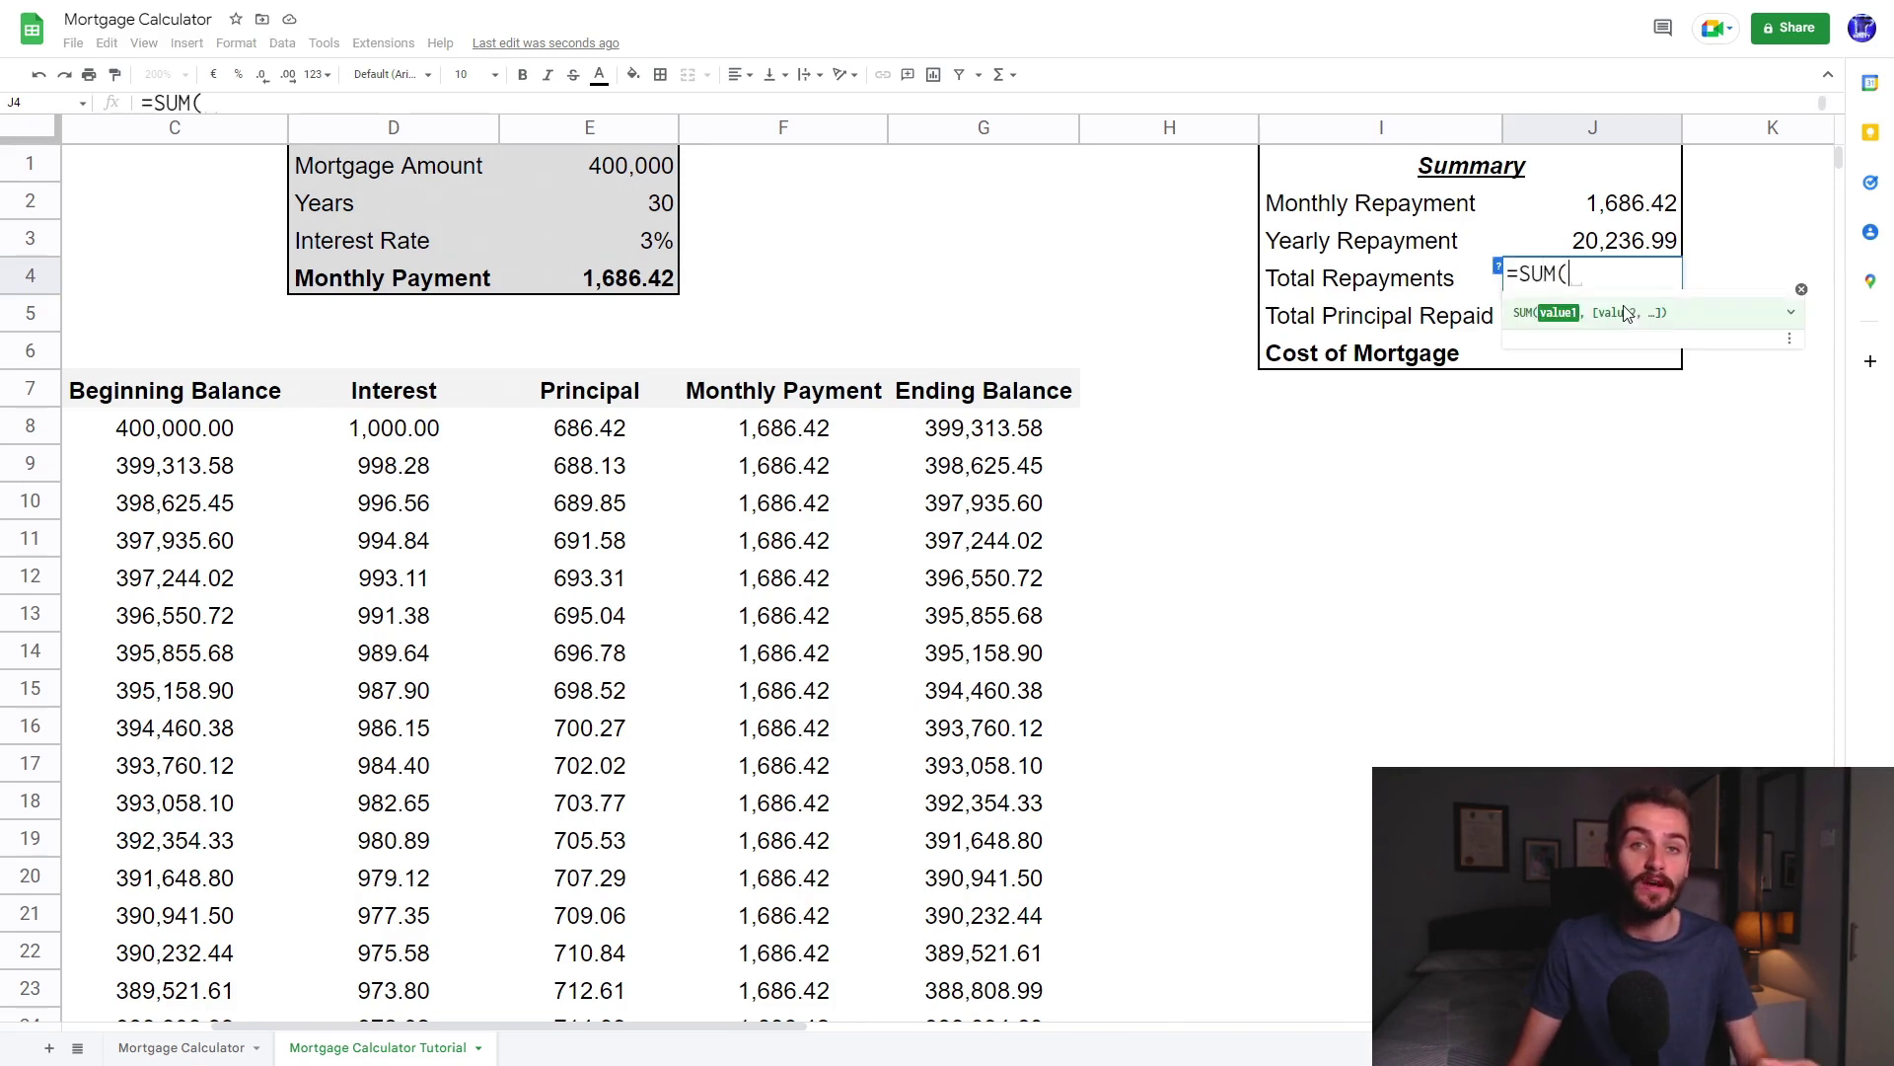
click(817, 440)
key(ctrl+shift+Down)
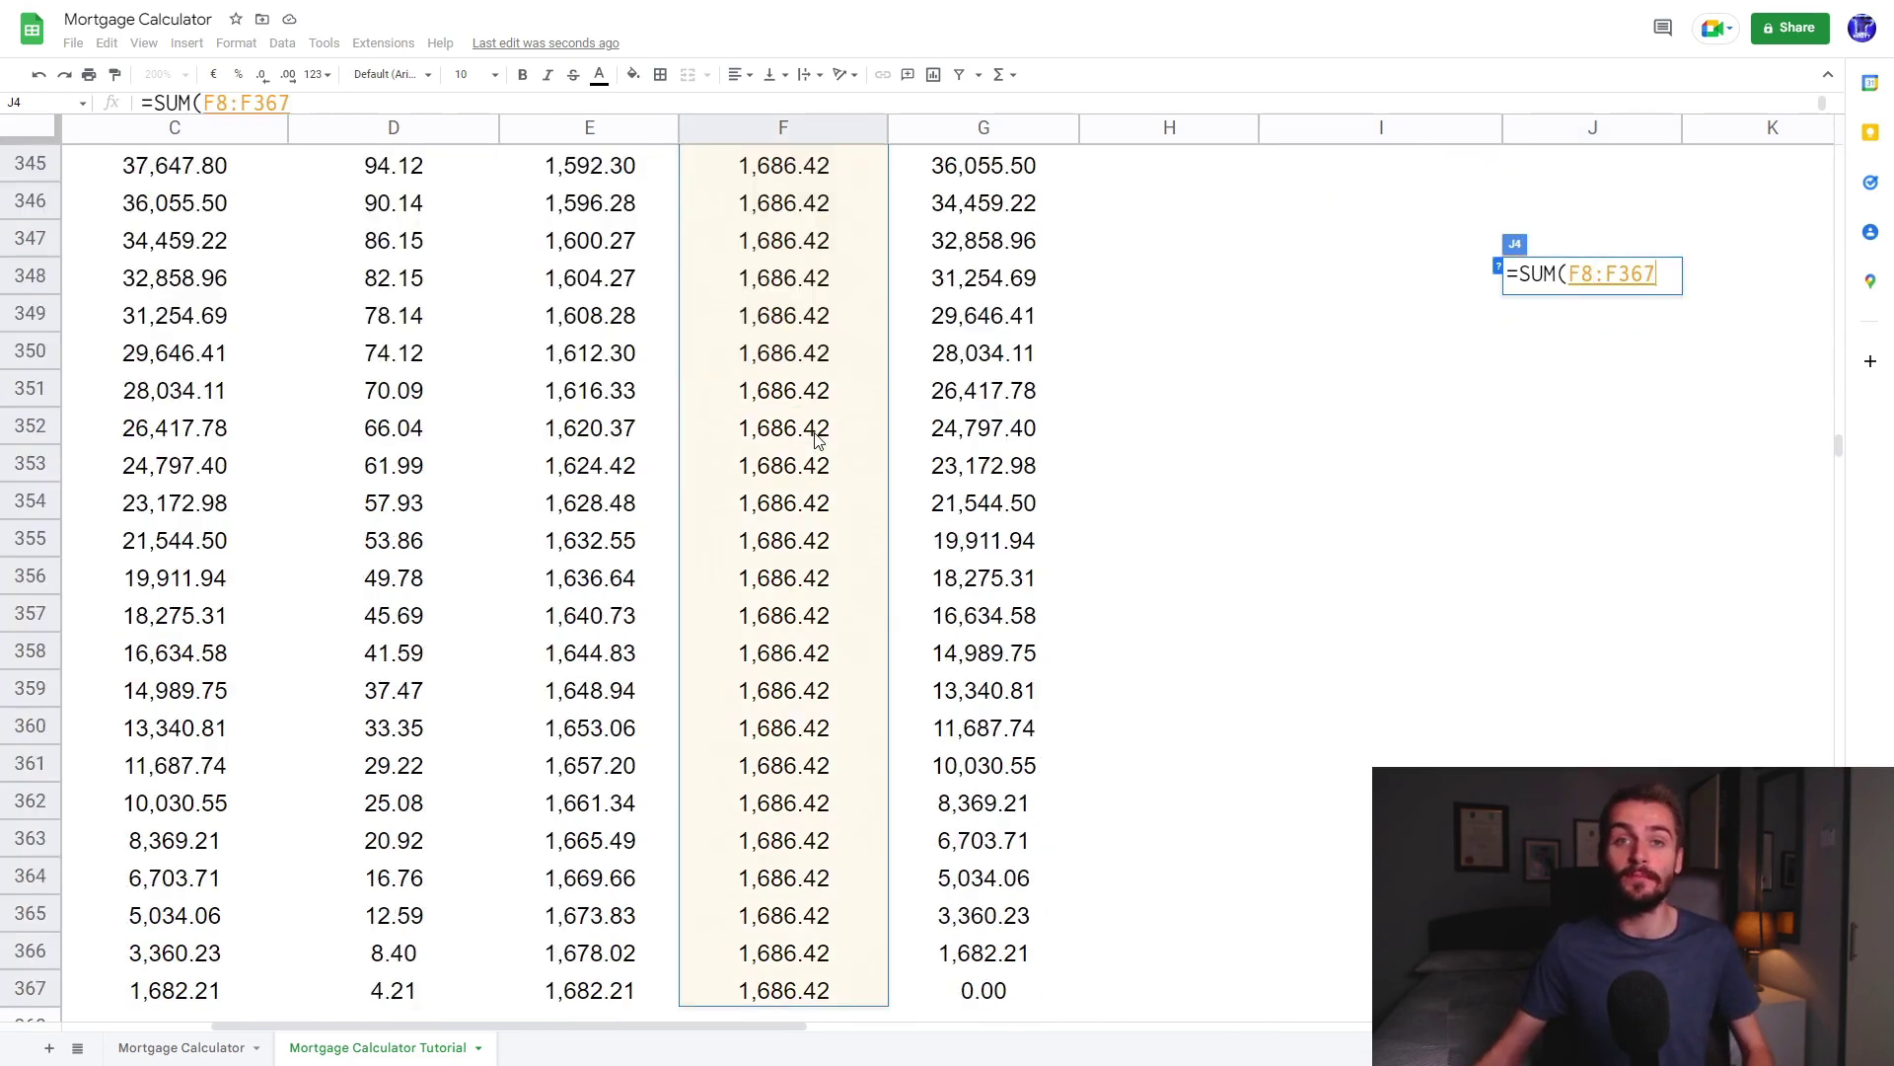
text())
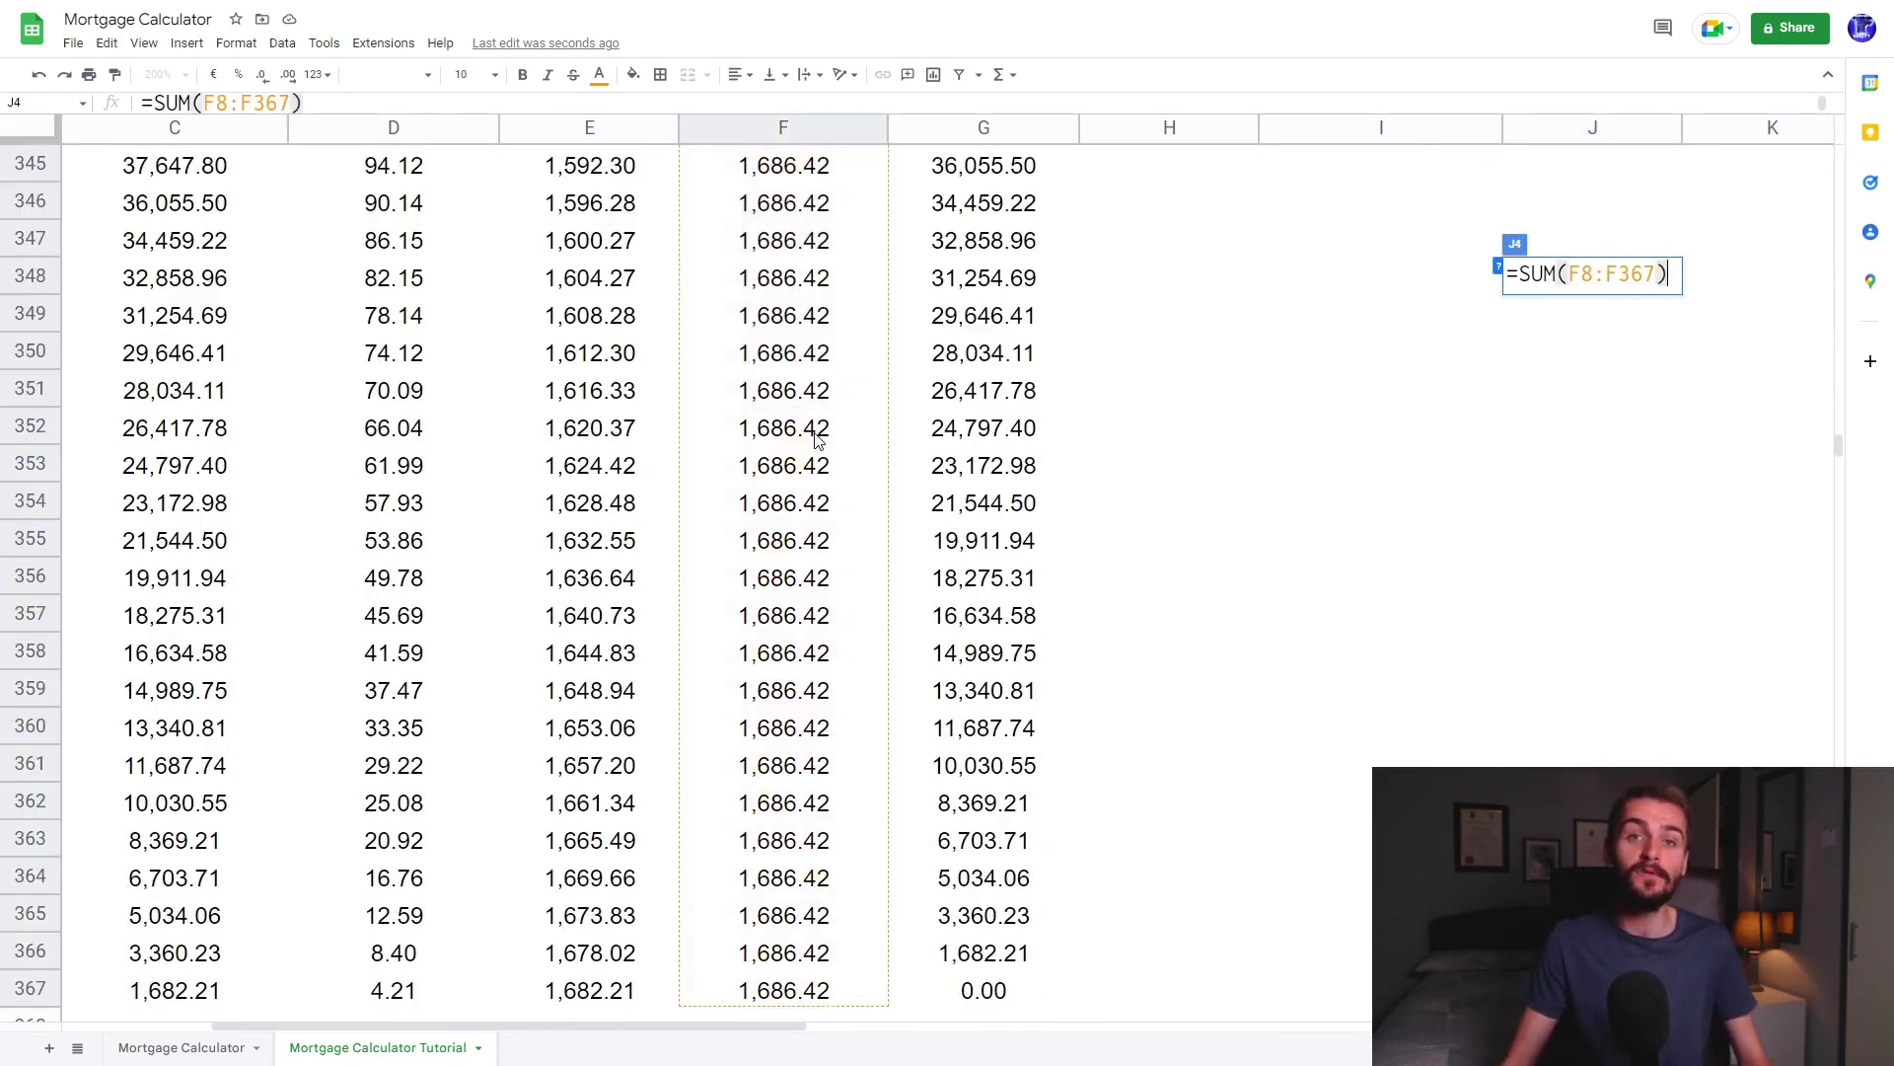
key(Return)
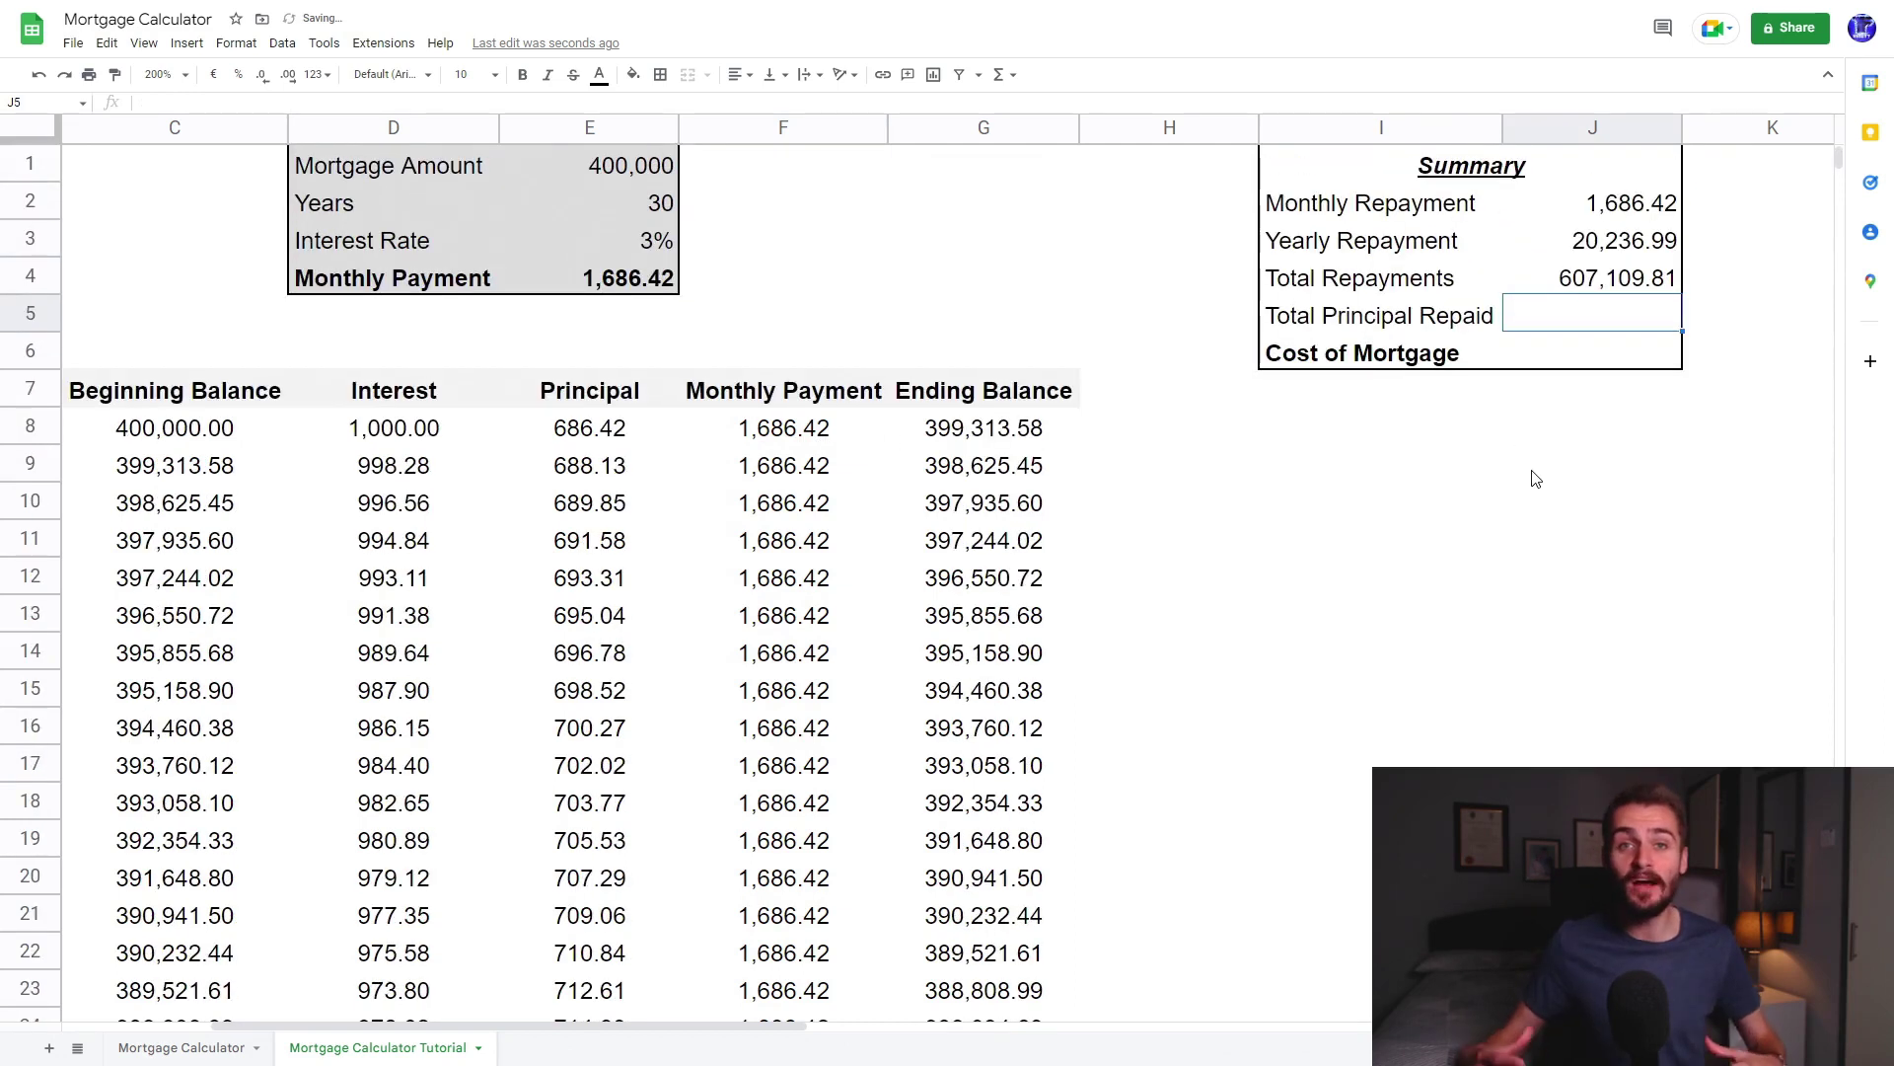
click(1558, 281)
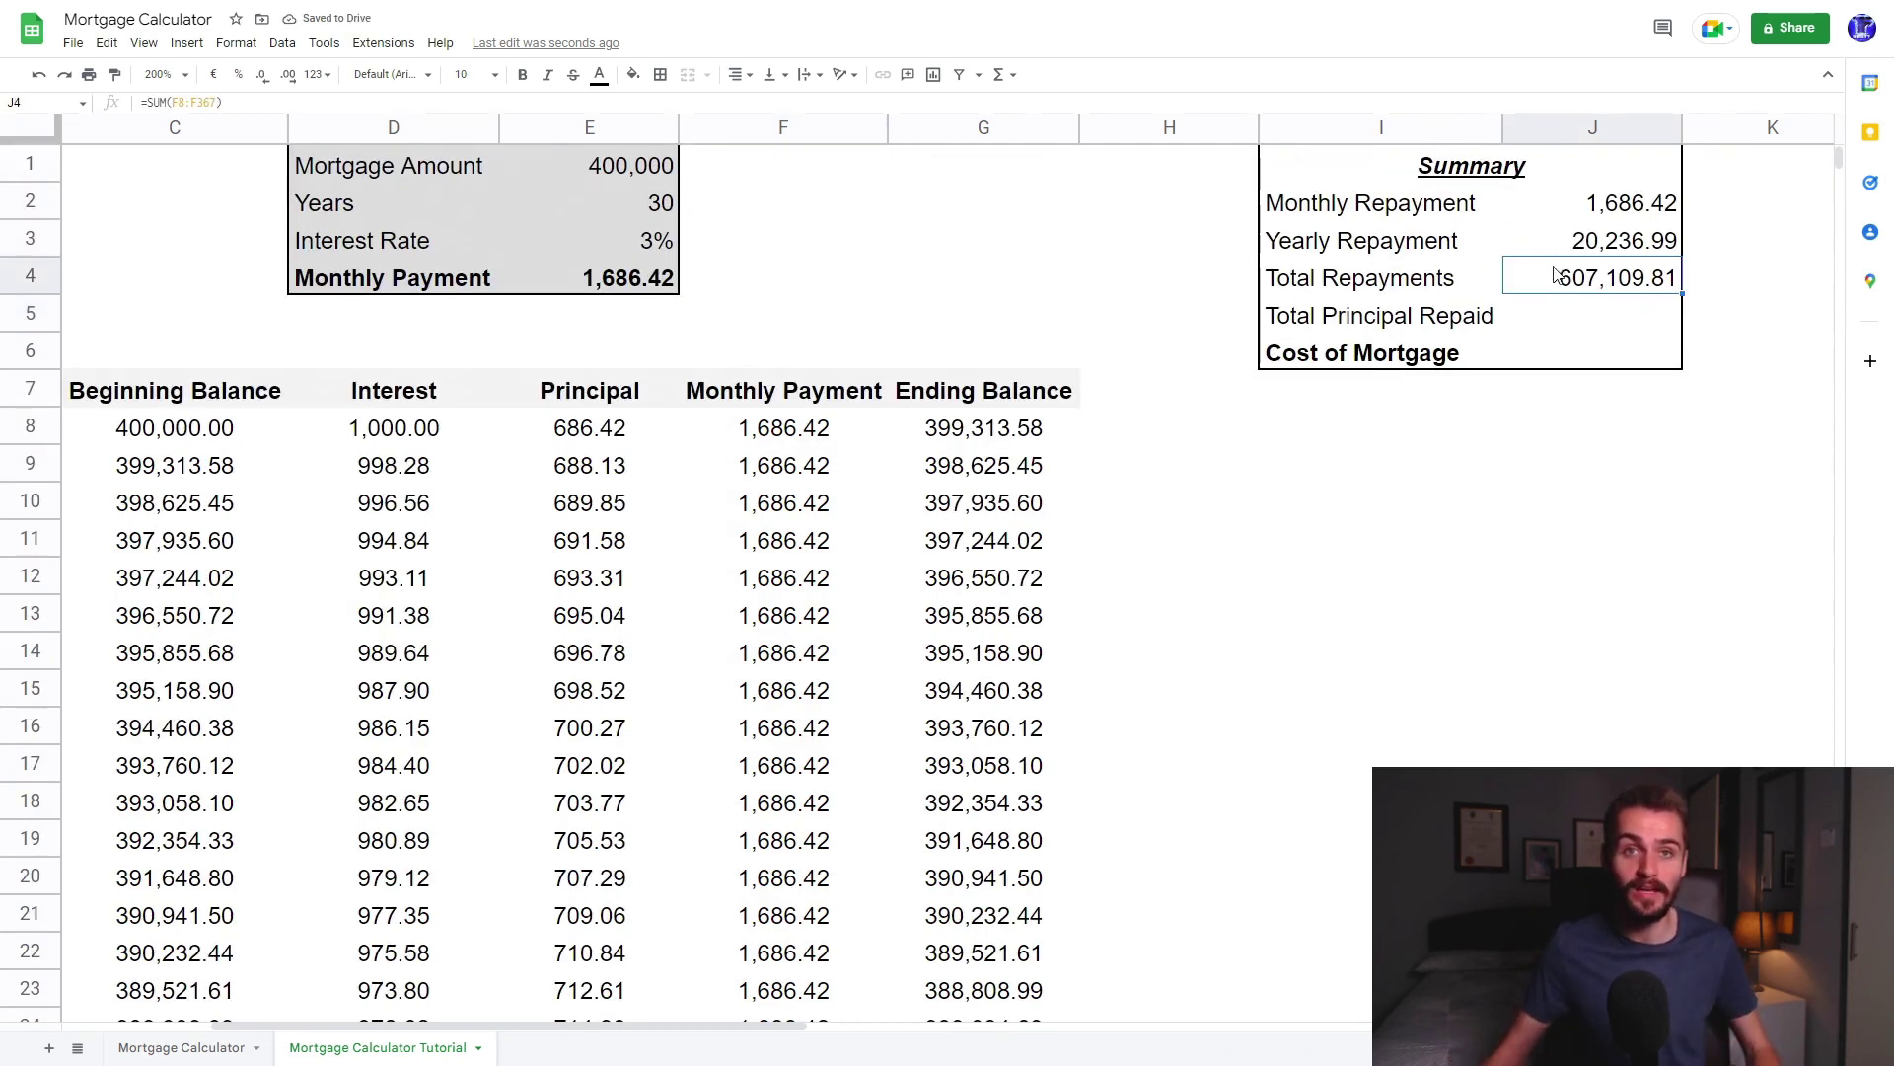
- Calculate Total Principal Repaid in J5 by summing the schedule's principal column with =SUM(E8:E367)
click(1621, 315)
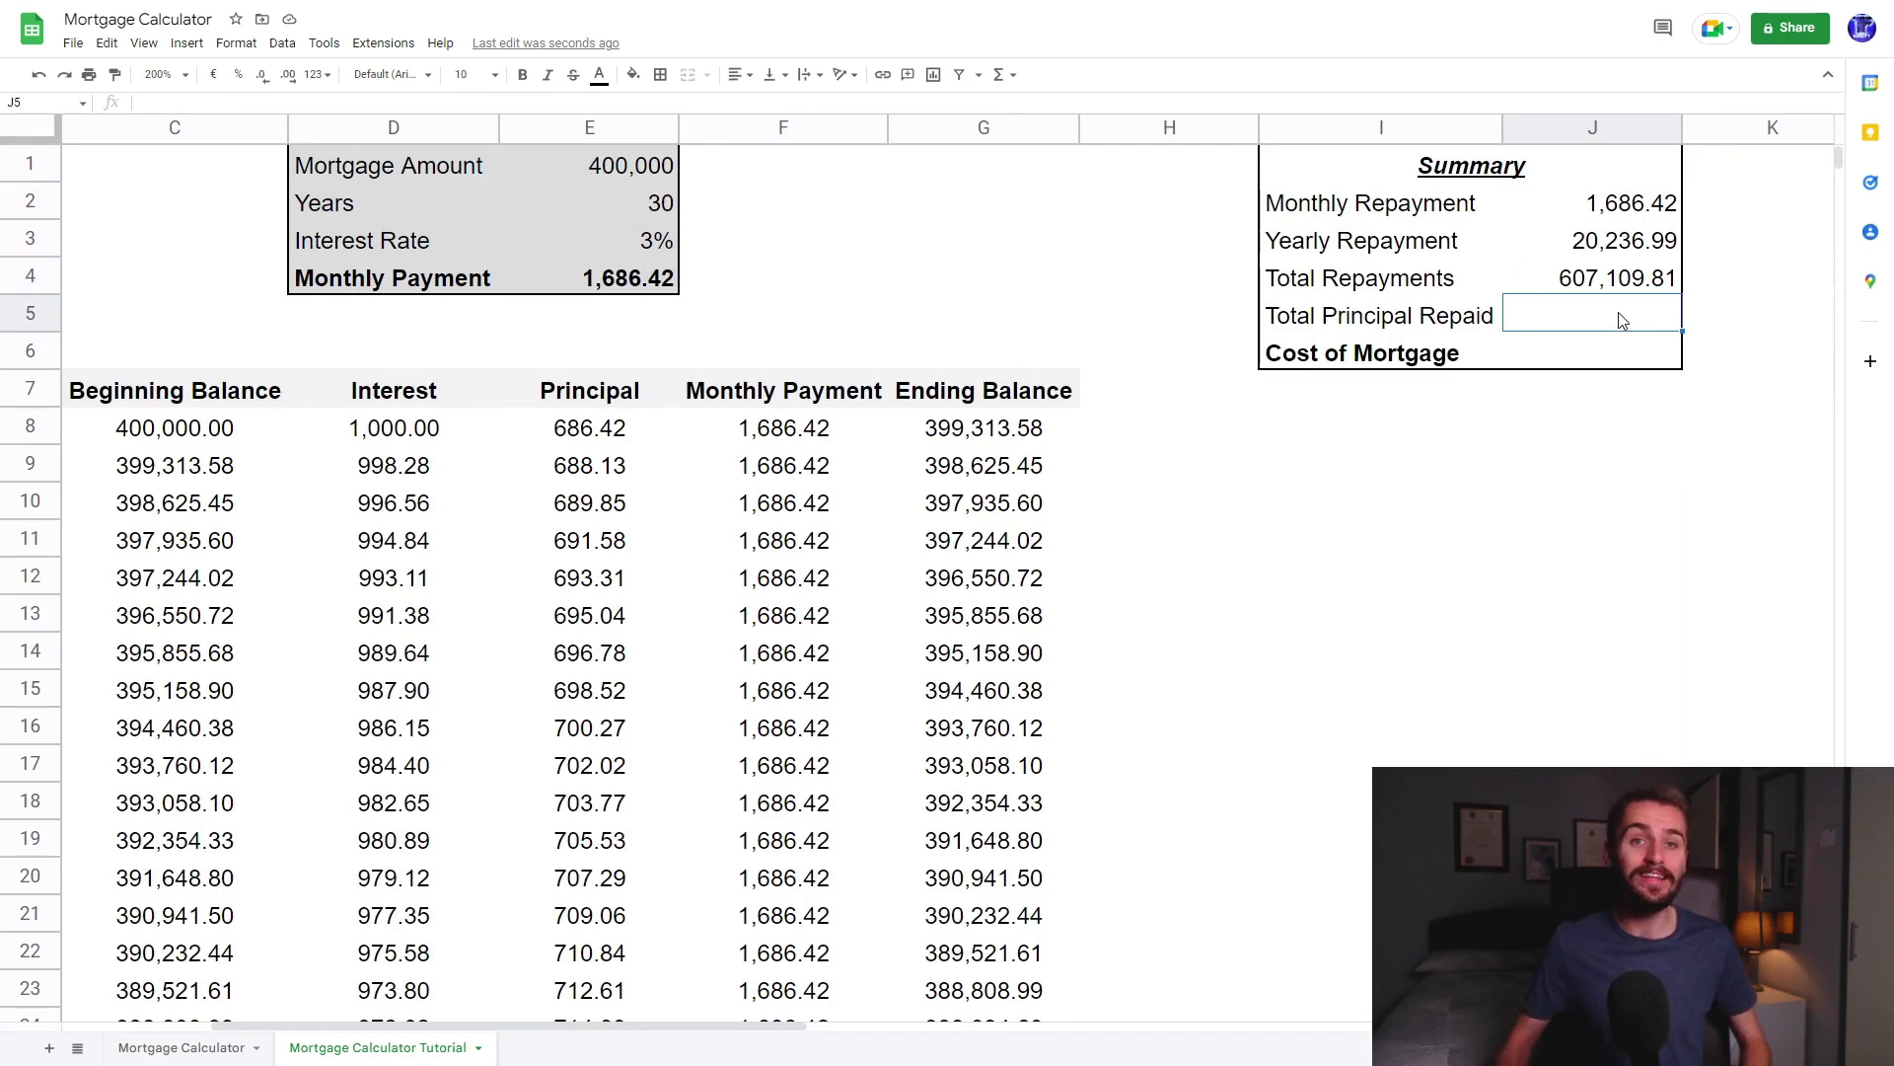
text(=SUM)
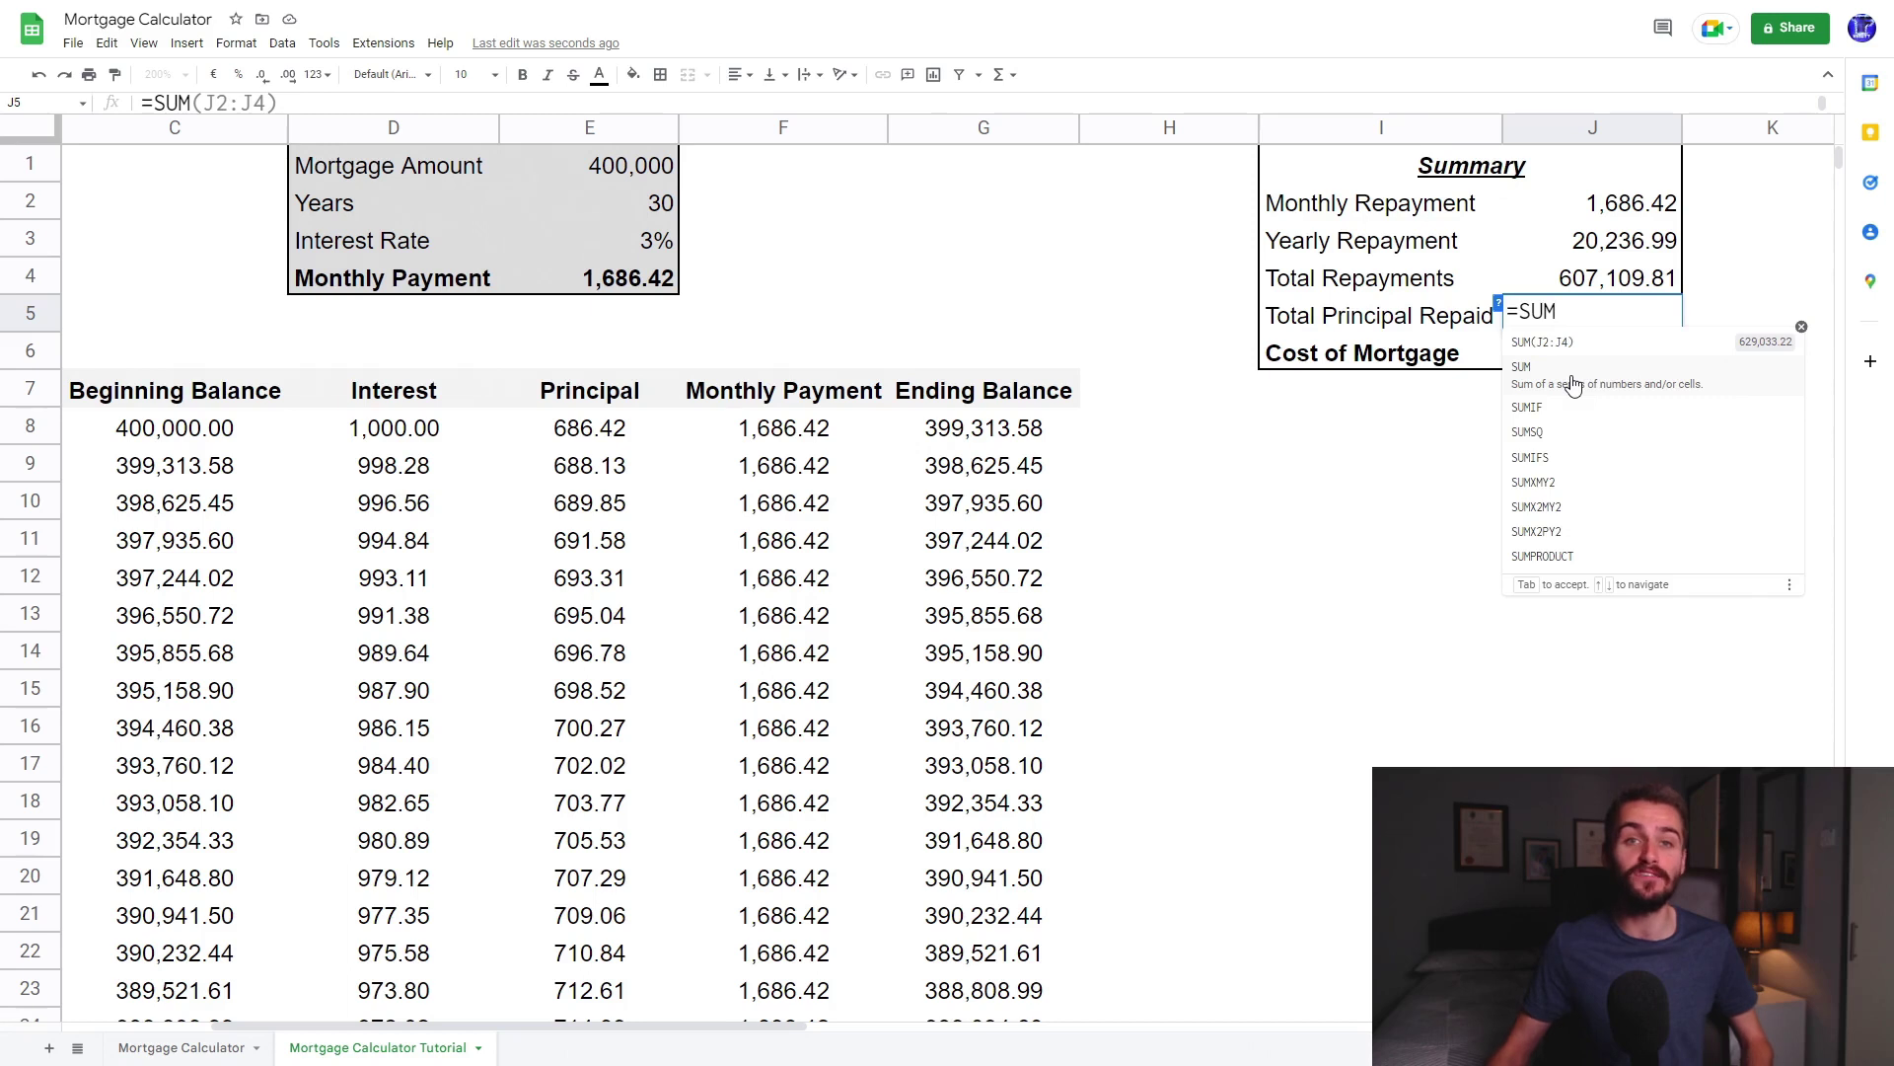
text(()
click(614, 438)
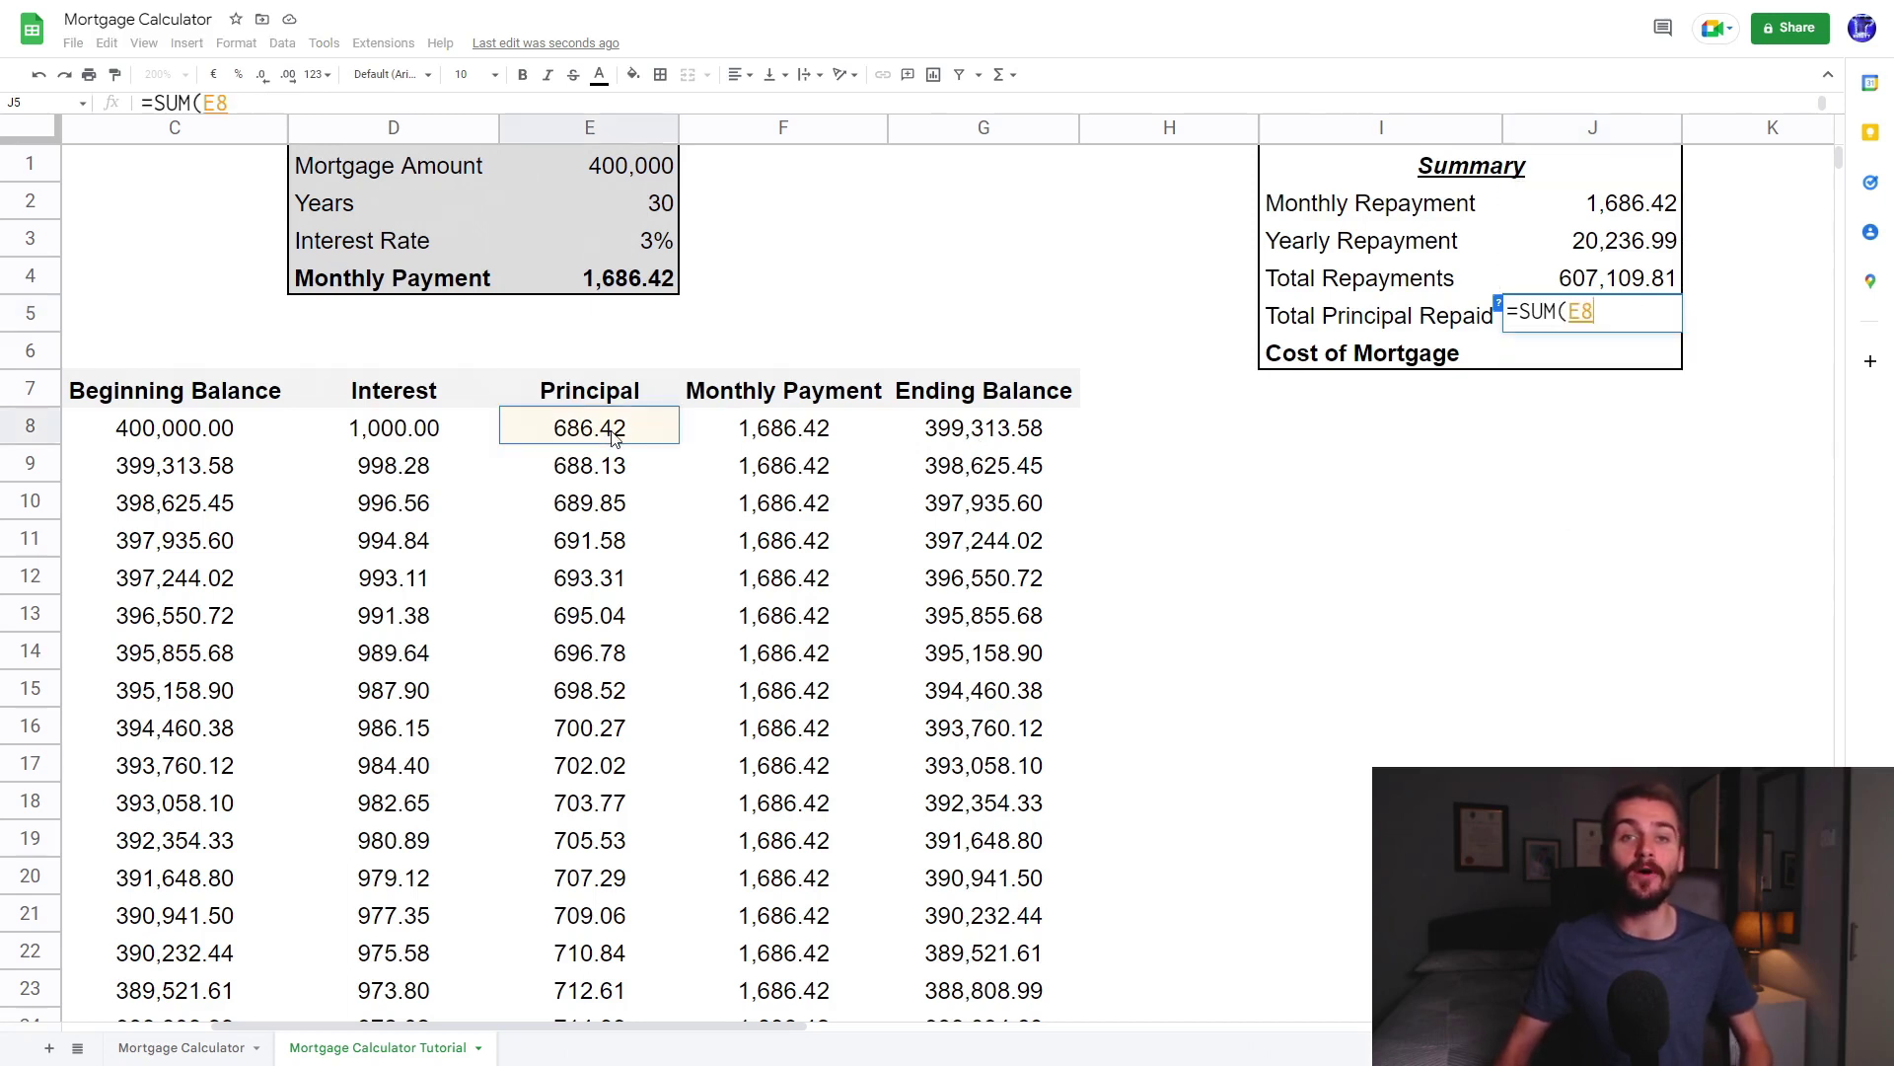
key(ctrl+shift+Down)
text())
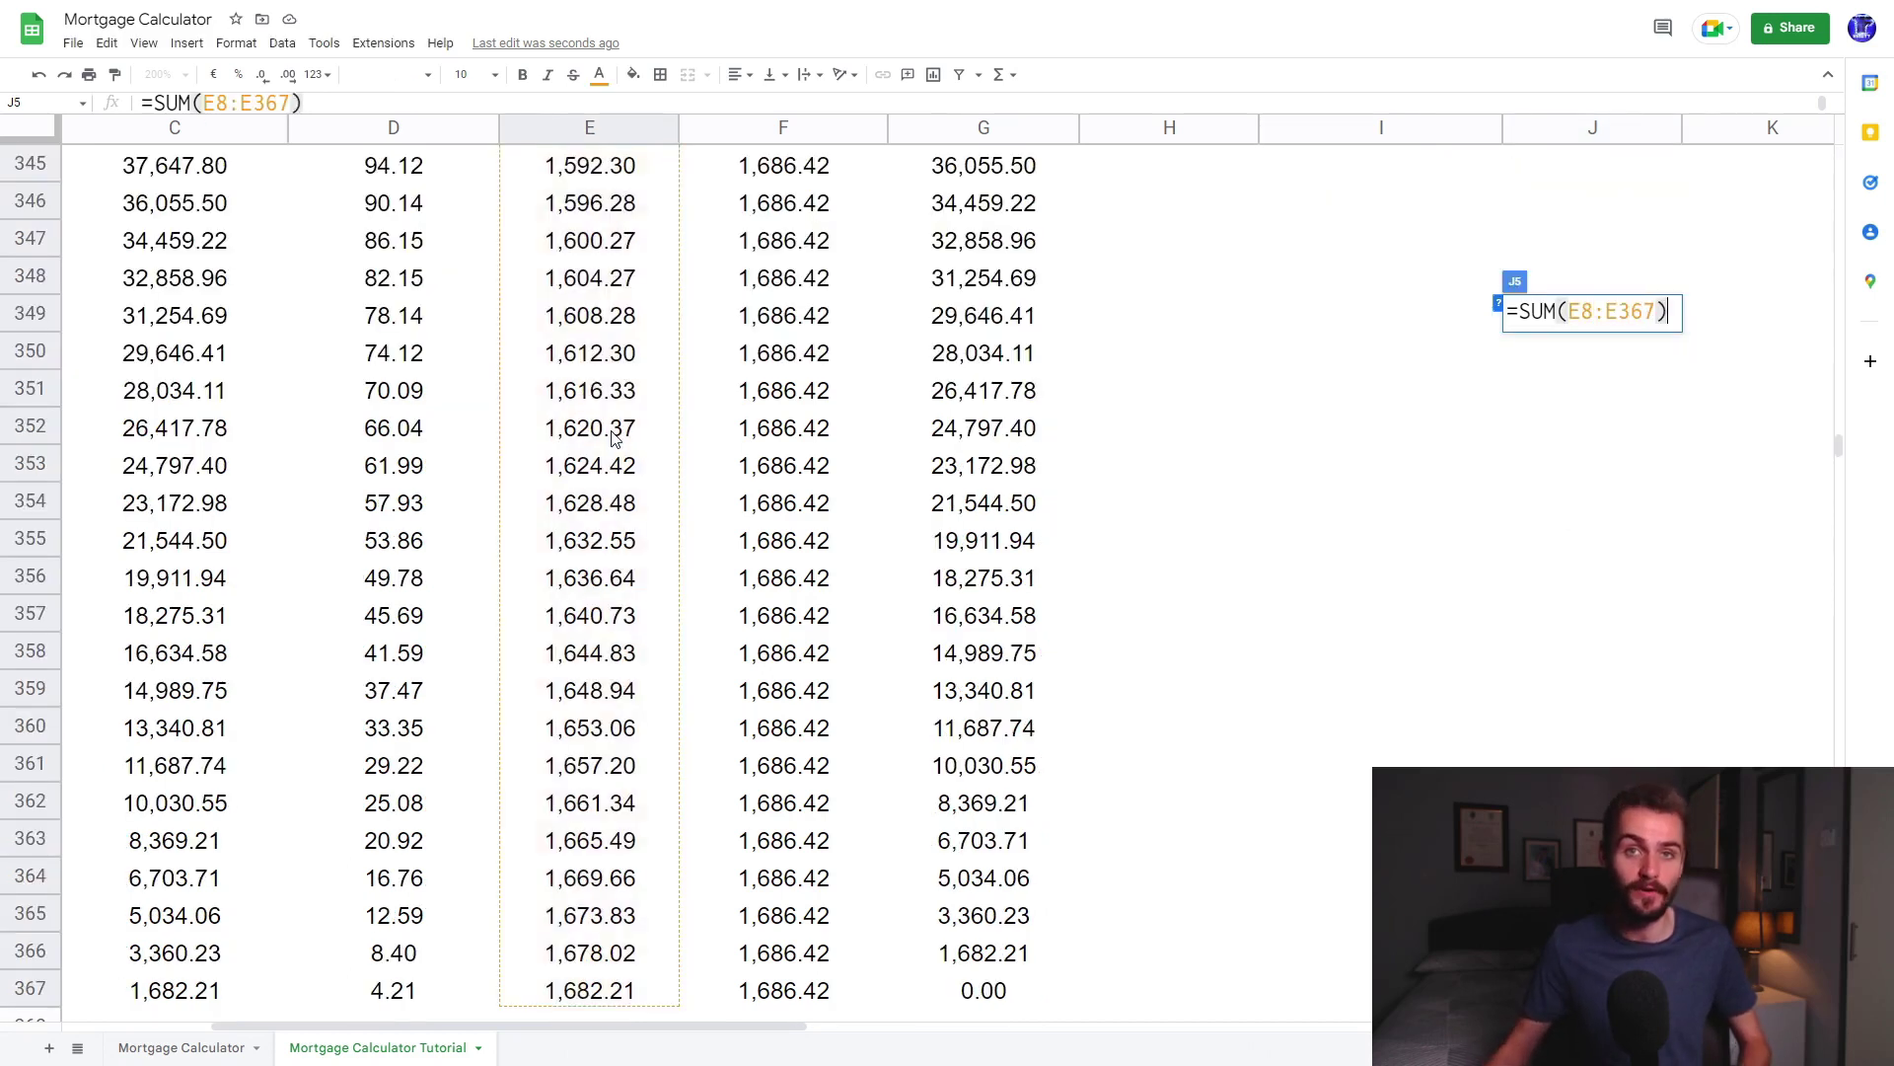
key(Return)
scroll(1539, 415, up, 2)
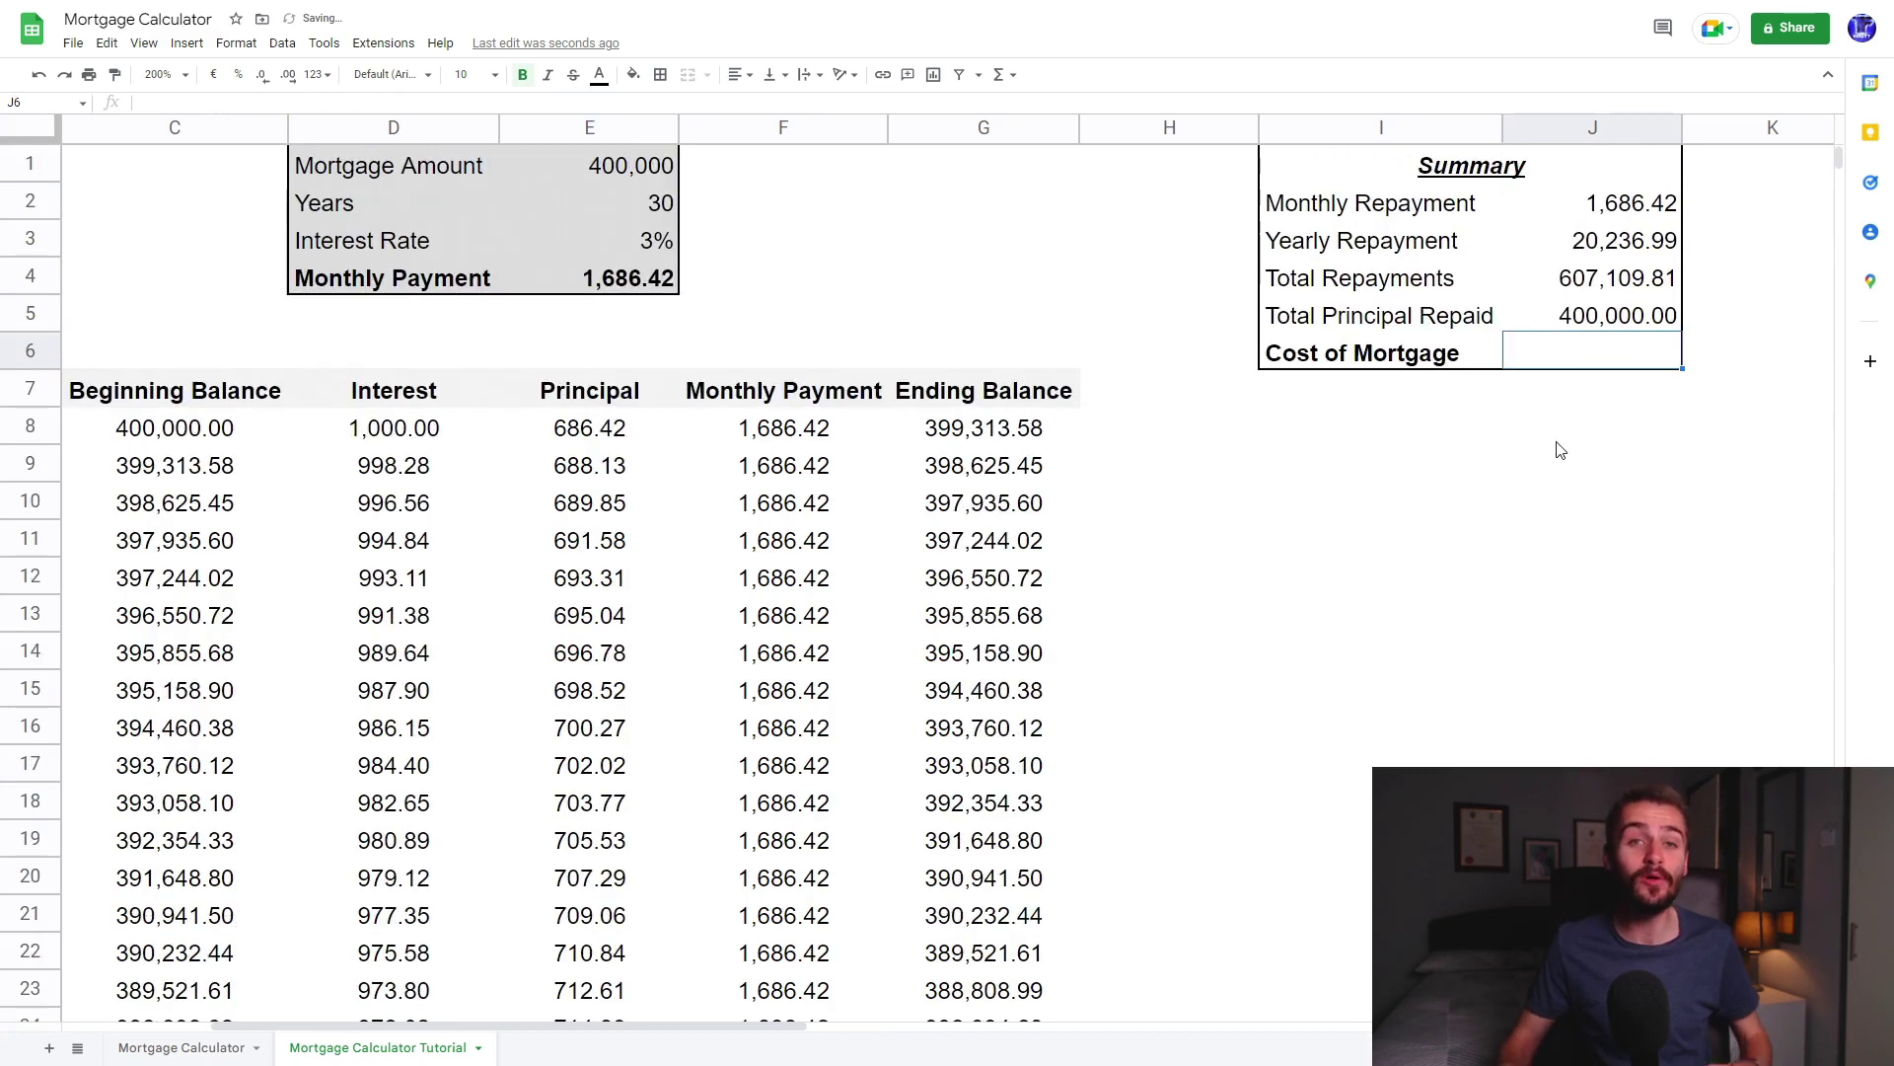
click(1618, 325)
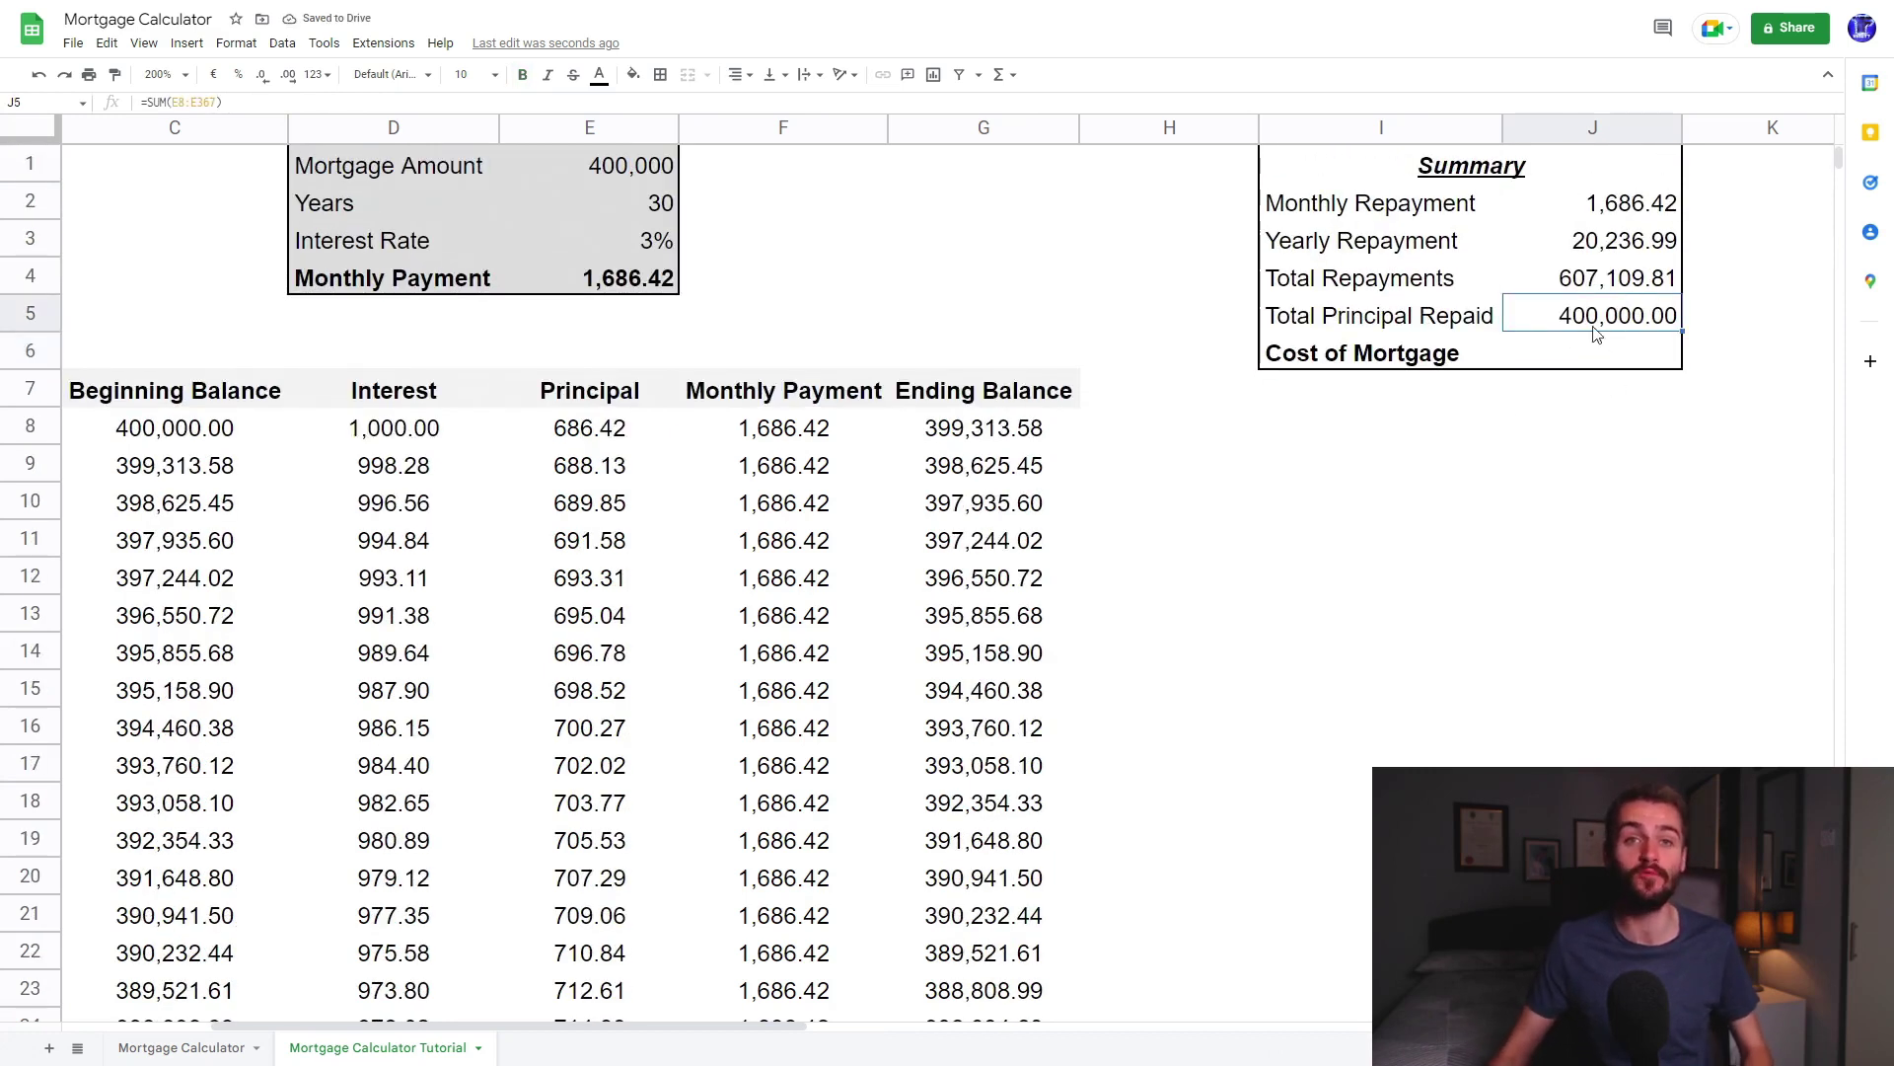
- Calculate the Cost of Mortgage in J6 as total repayments minus total principal repaid with =J4-J5
click(1601, 357)
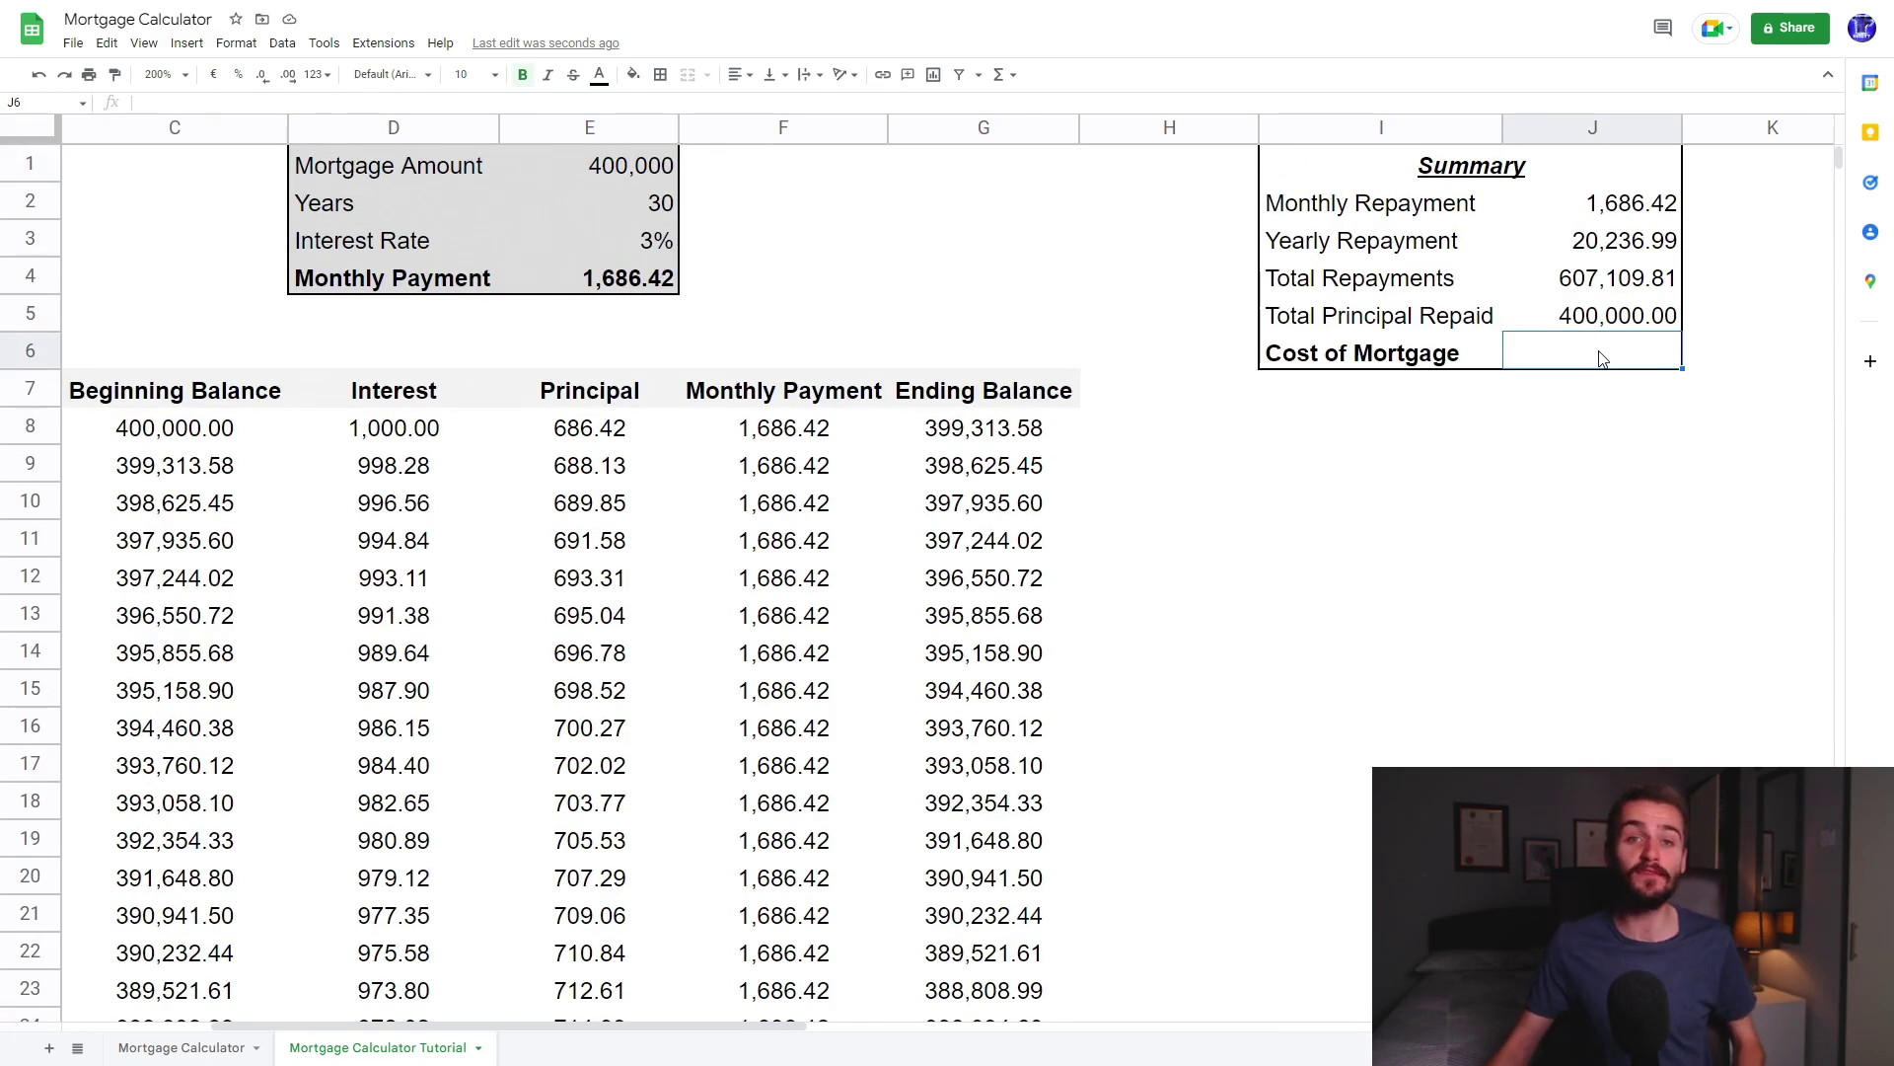
text(=)
click(1598, 286)
text(-)
click(1603, 318)
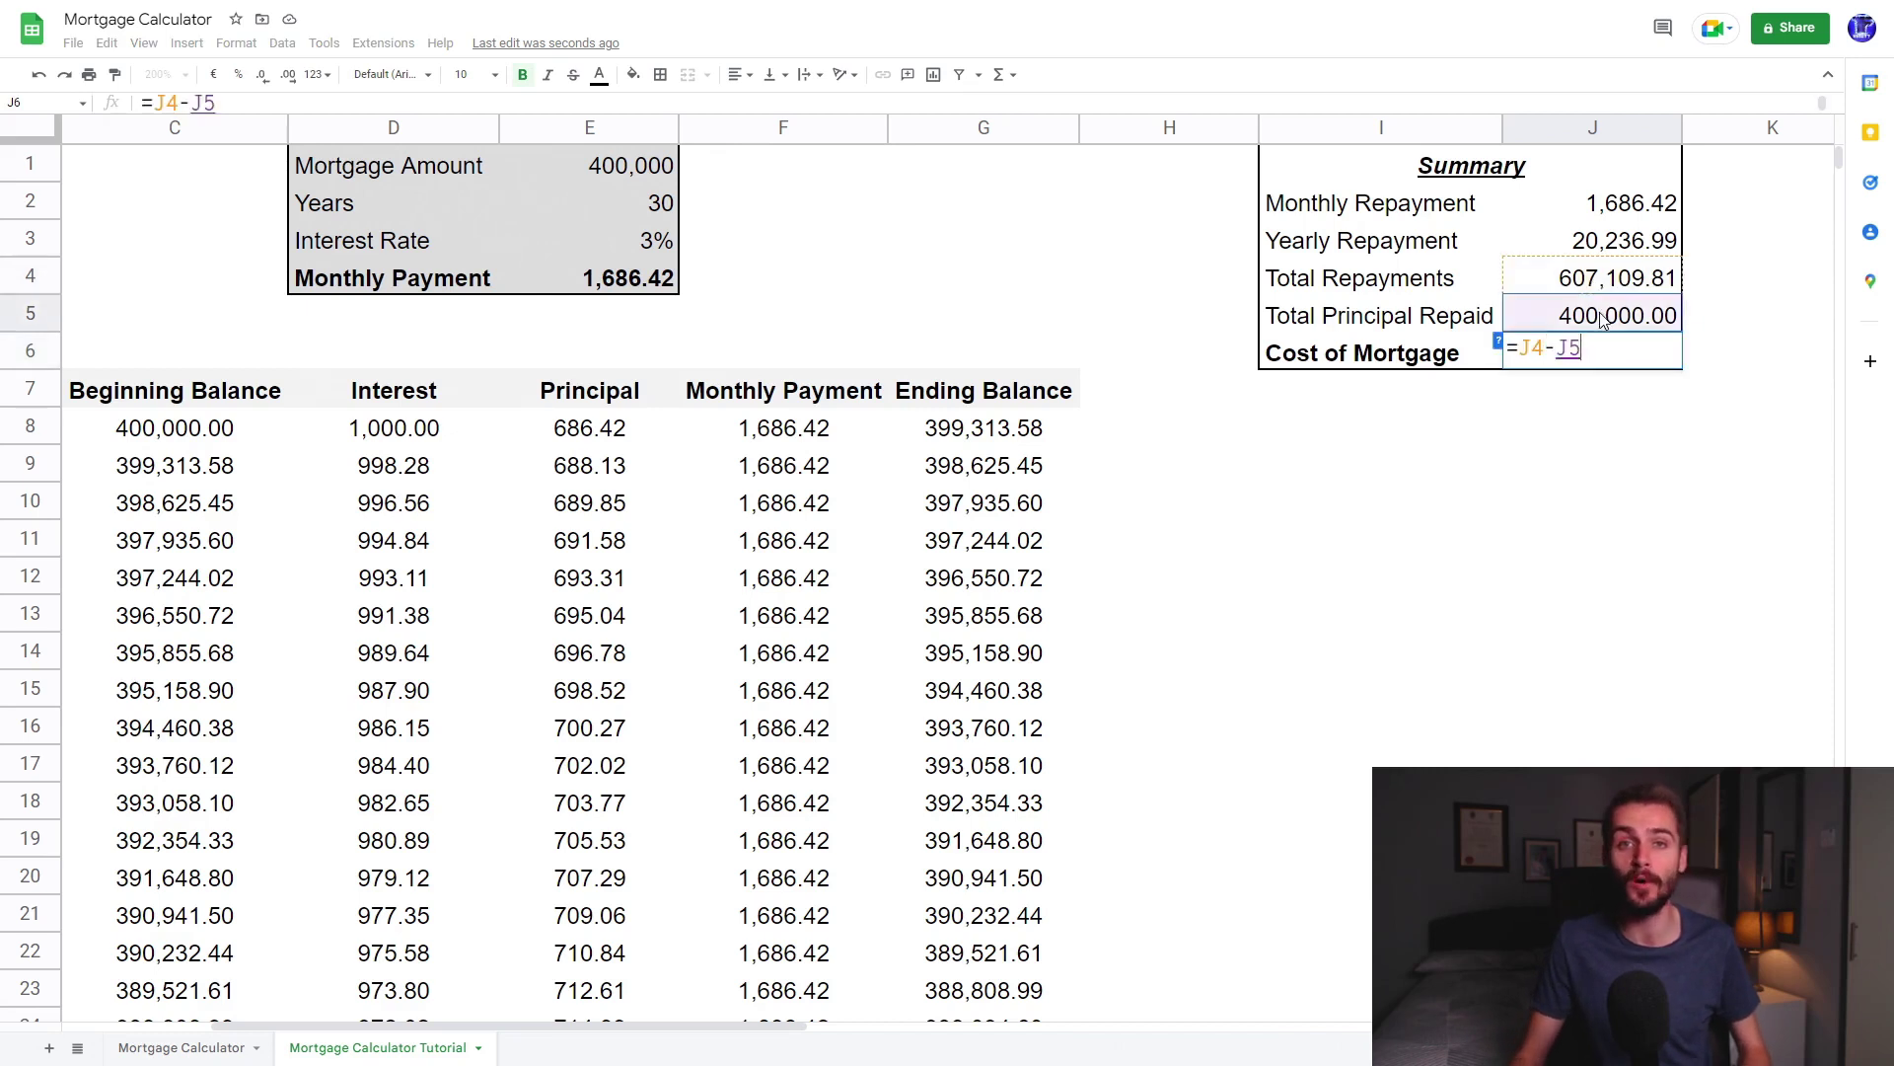
key(Return)
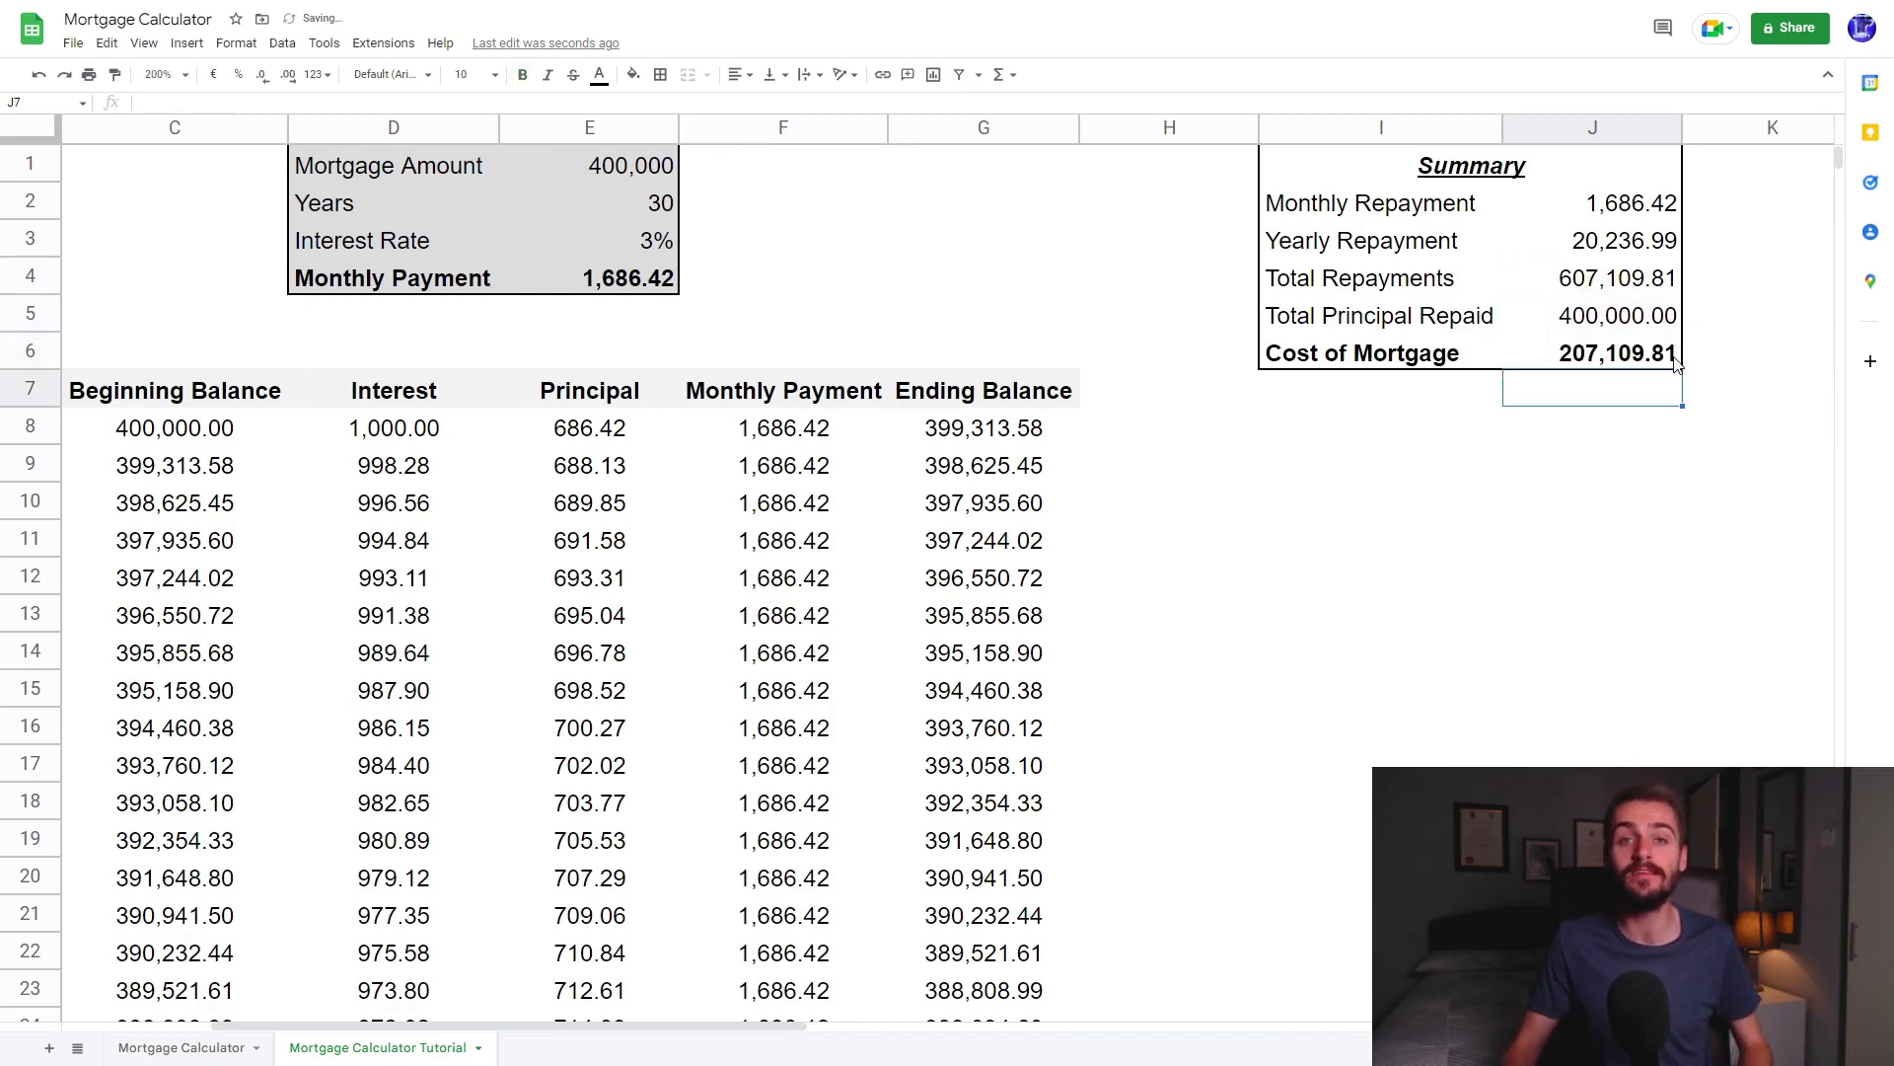
- Add a cross-check of the mortgage cost in merged cell I8:J8 by summing all interest with =SUM(D8:D367)
click(1590, 428)
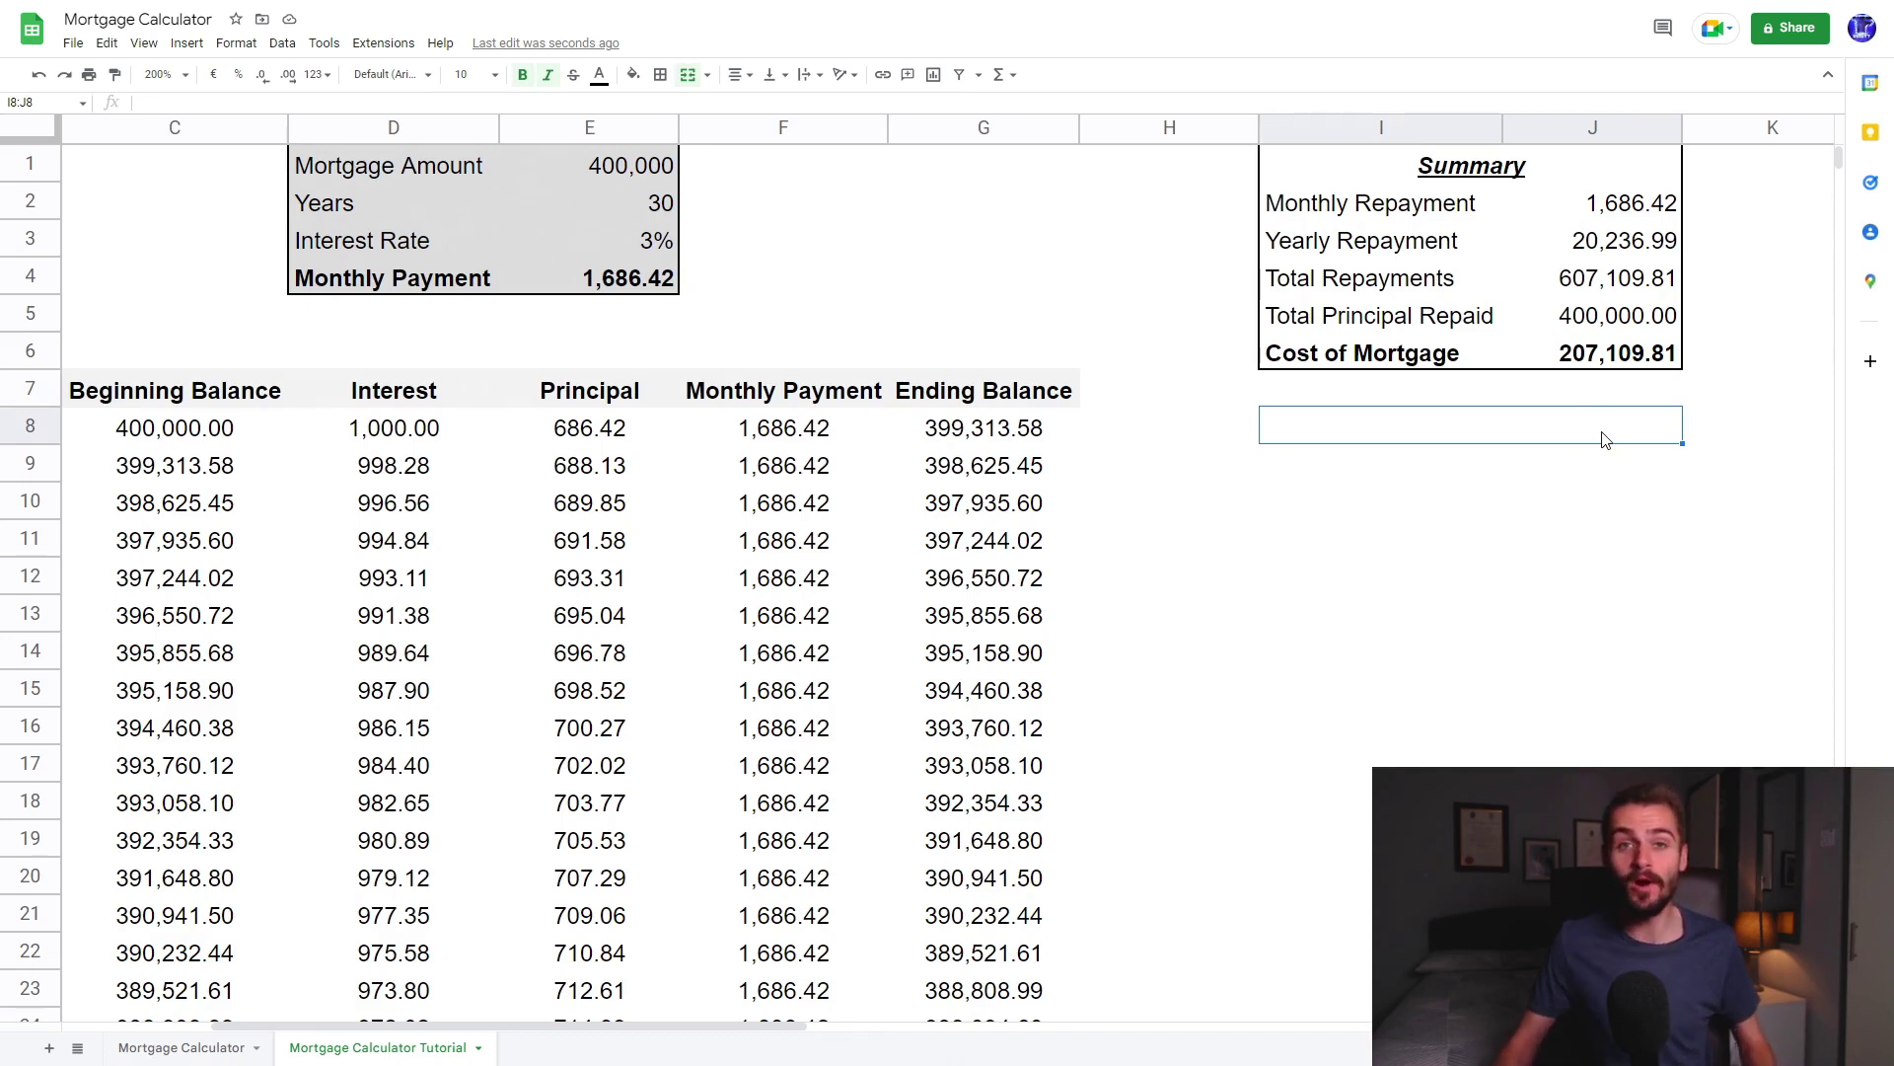
text(=SUM()
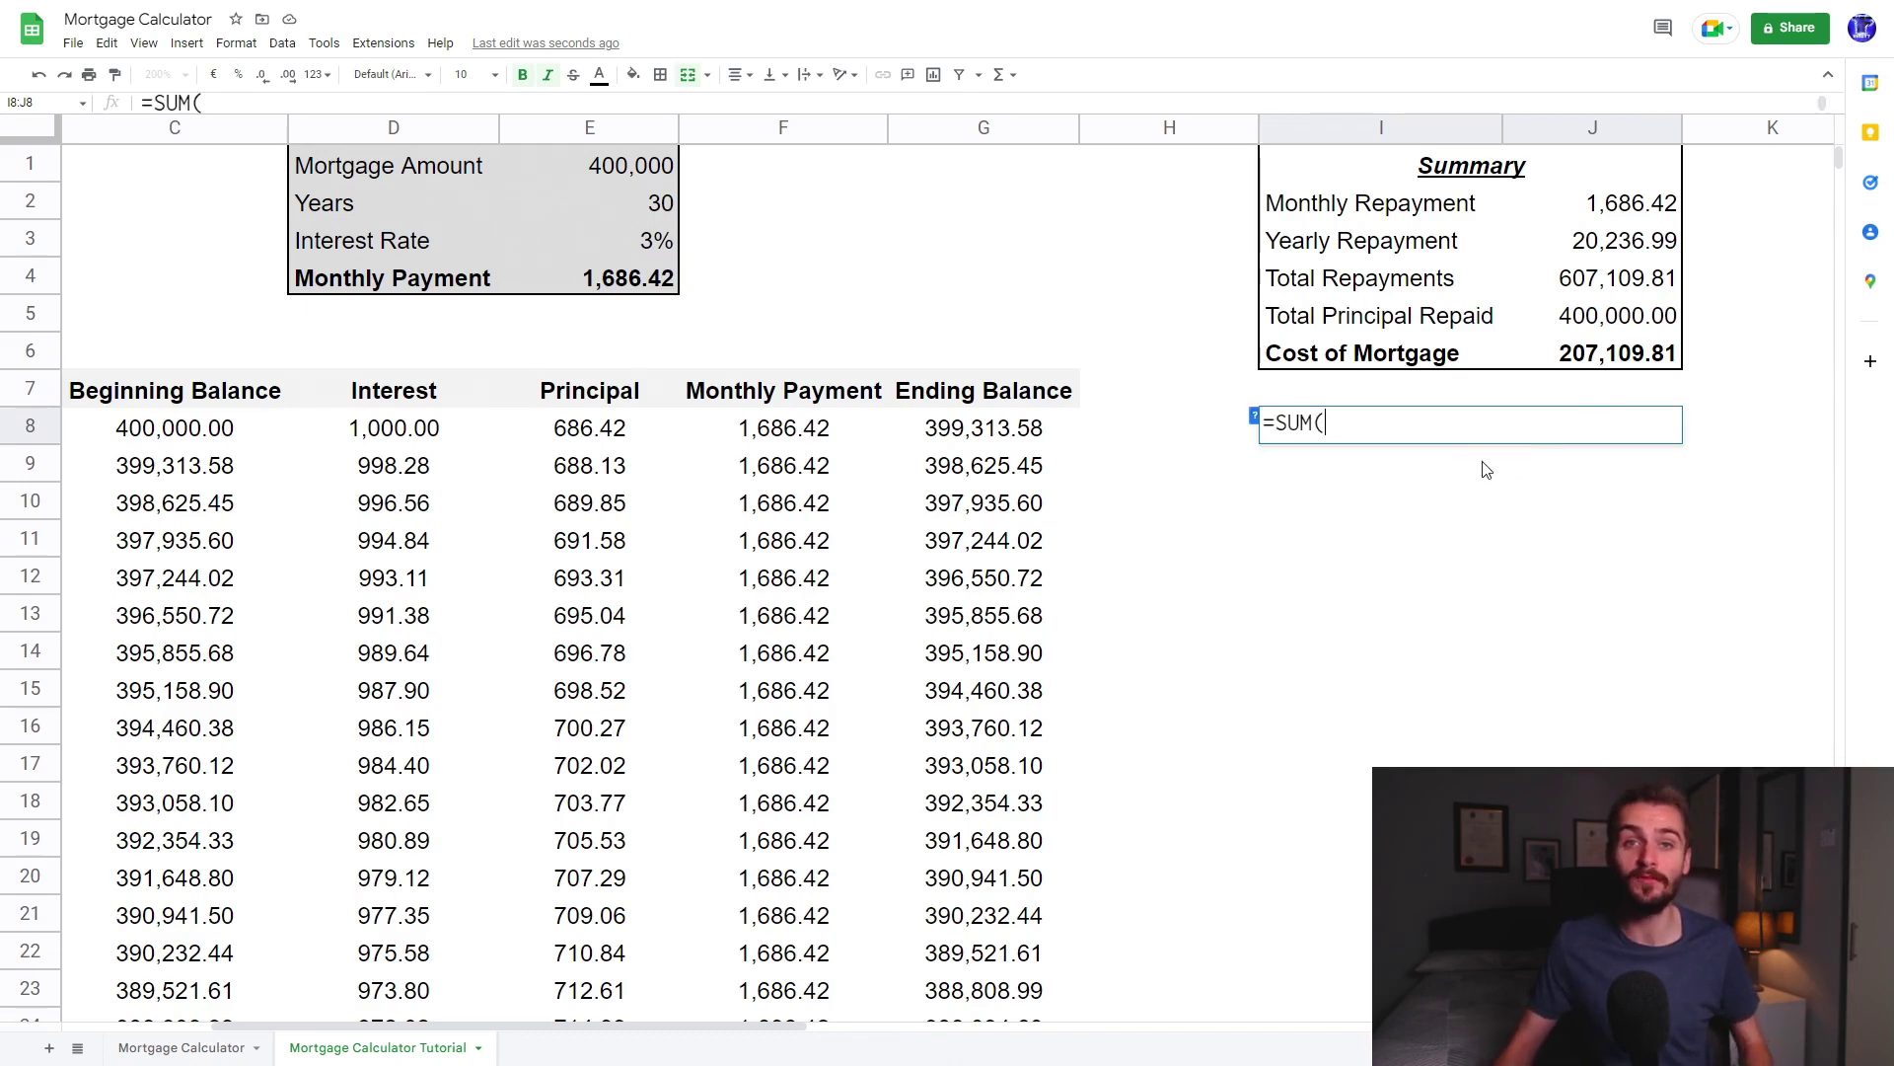
click(427, 432)
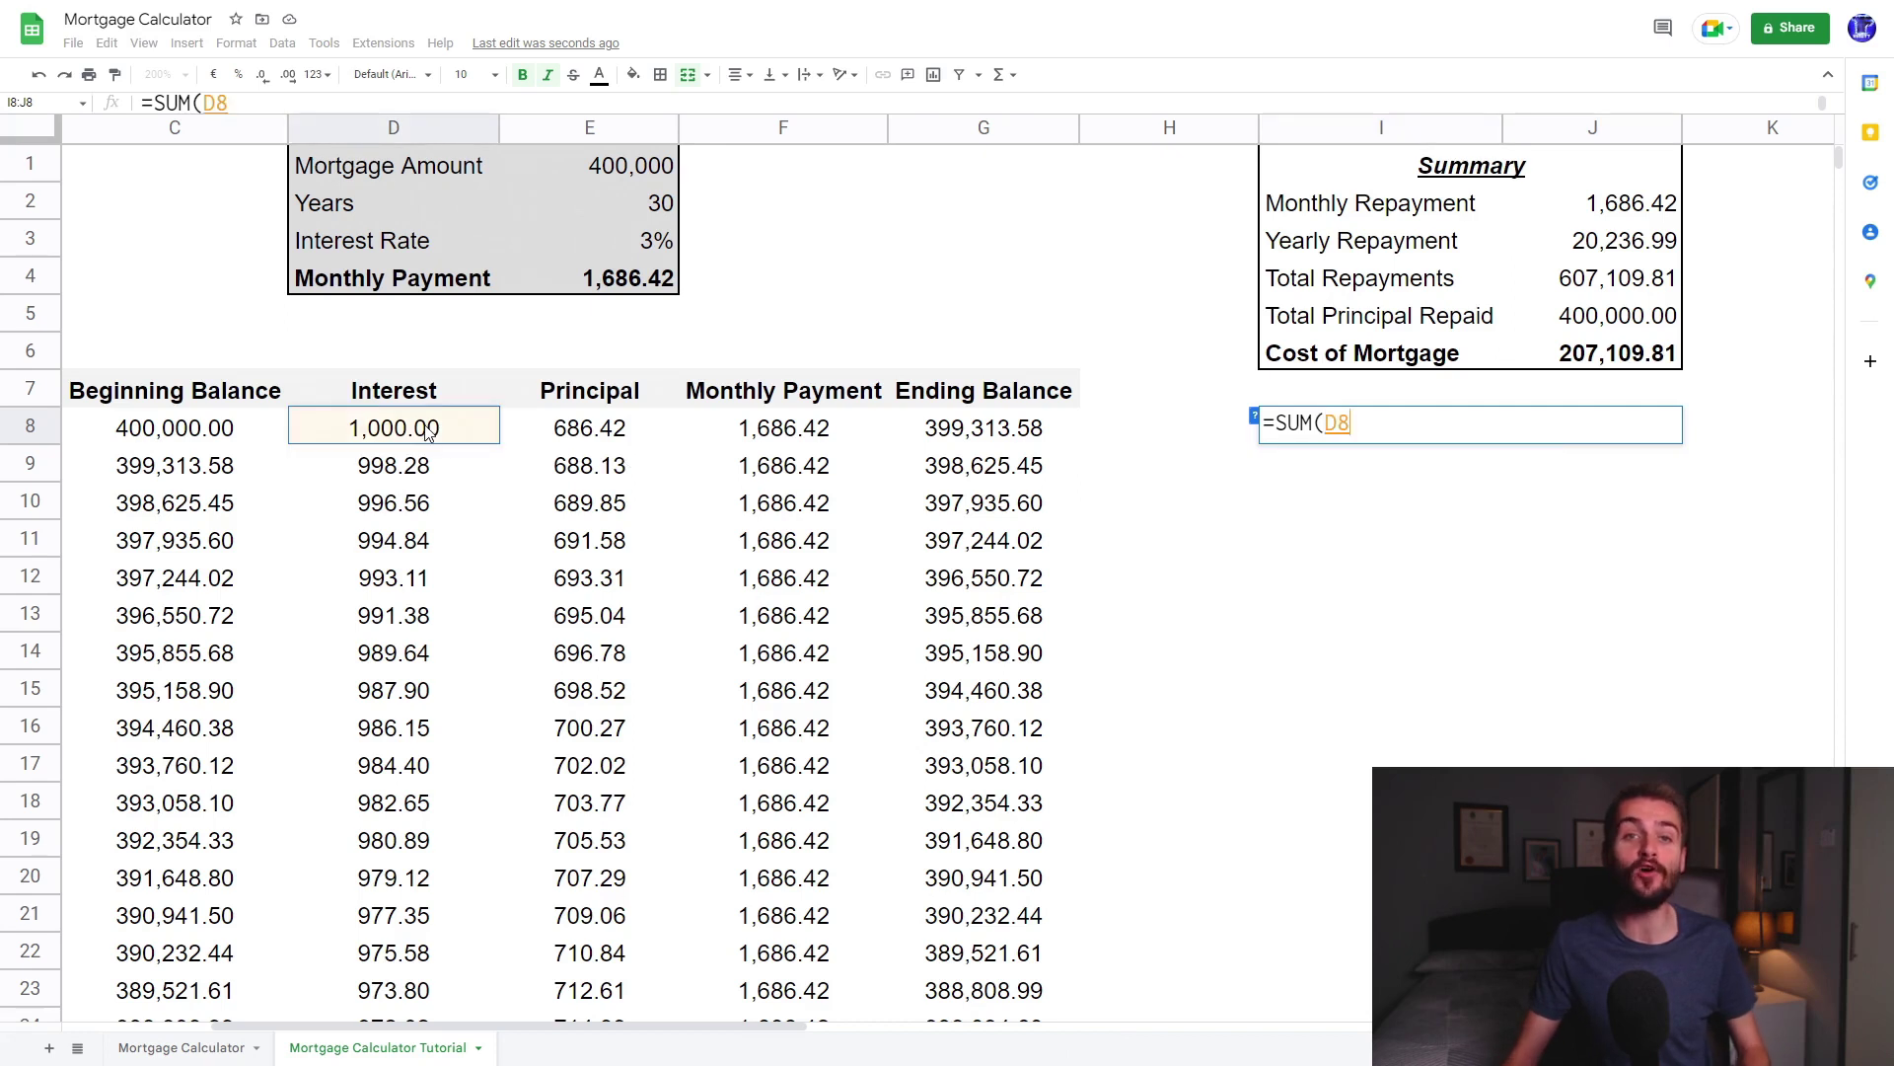
key(ctrl+shift+Down)
text())
key(Return)
scroll(1462, 431, up, 4)
click(1552, 434)
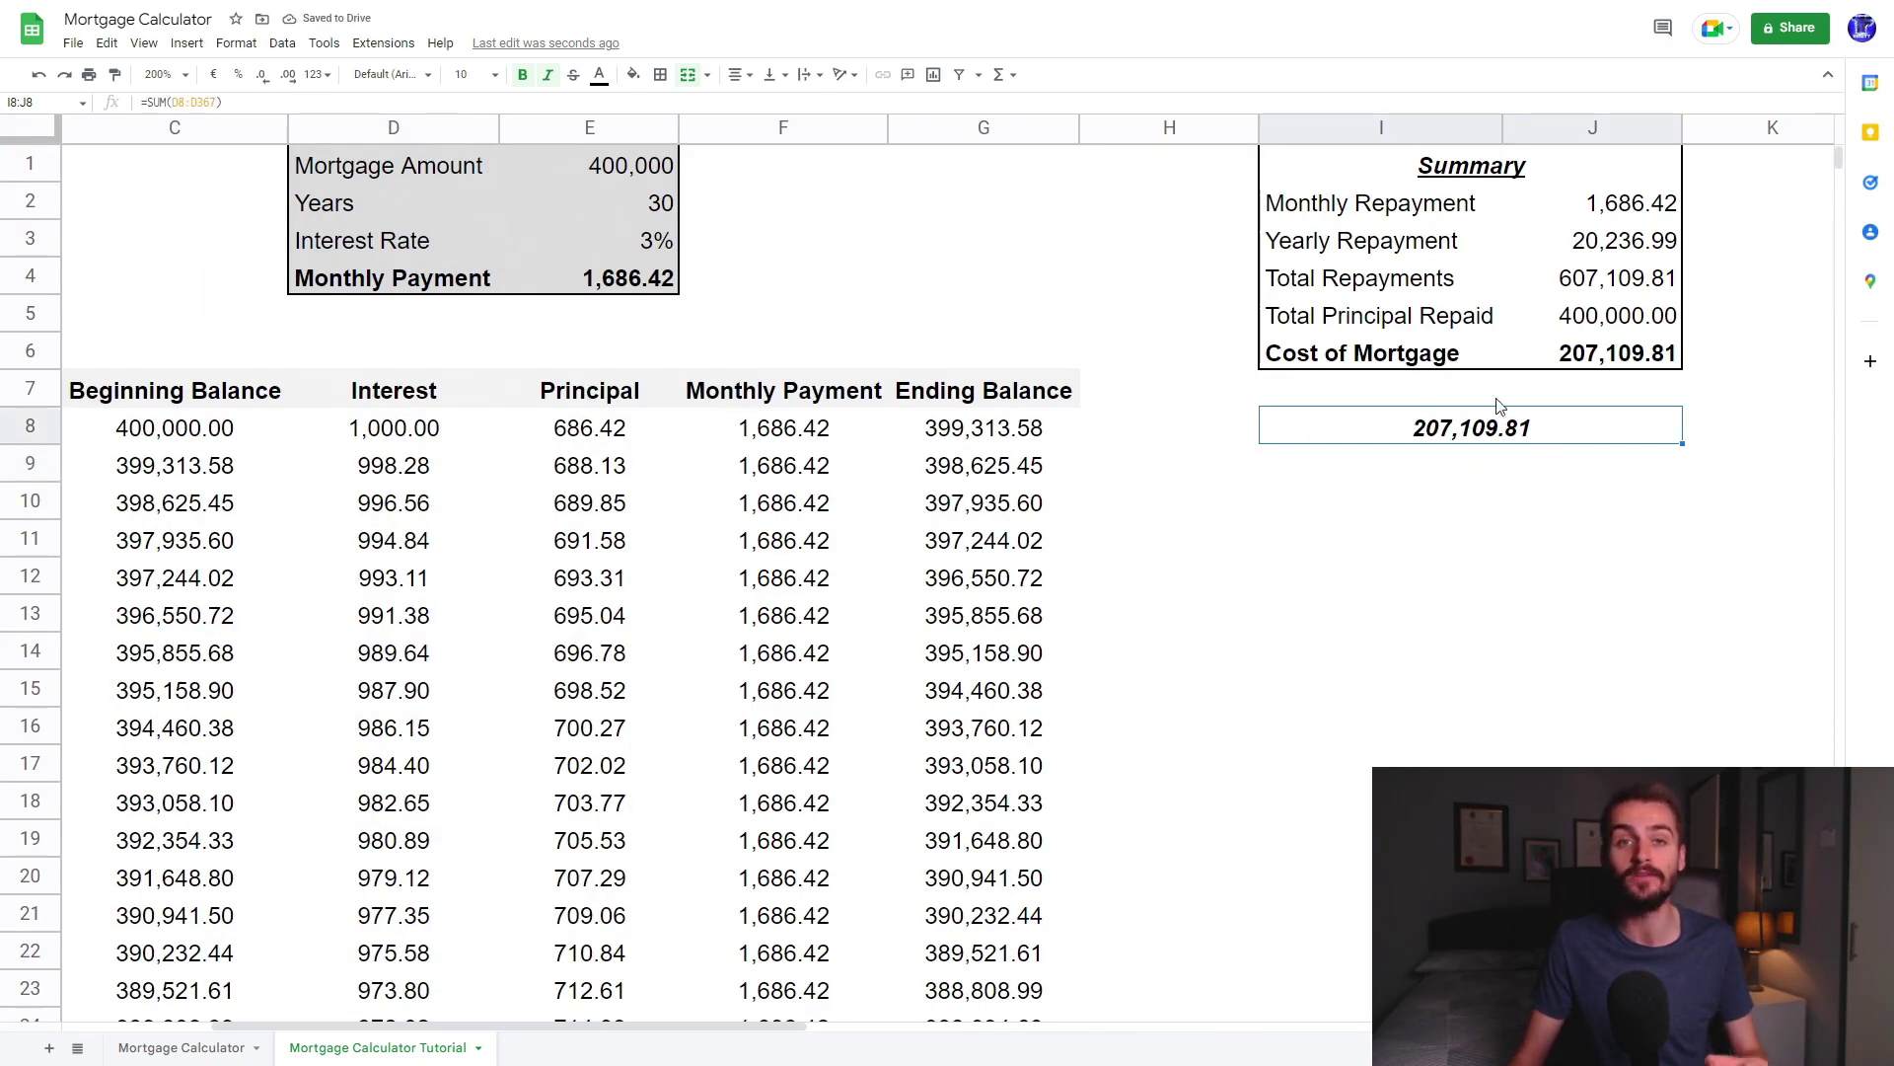